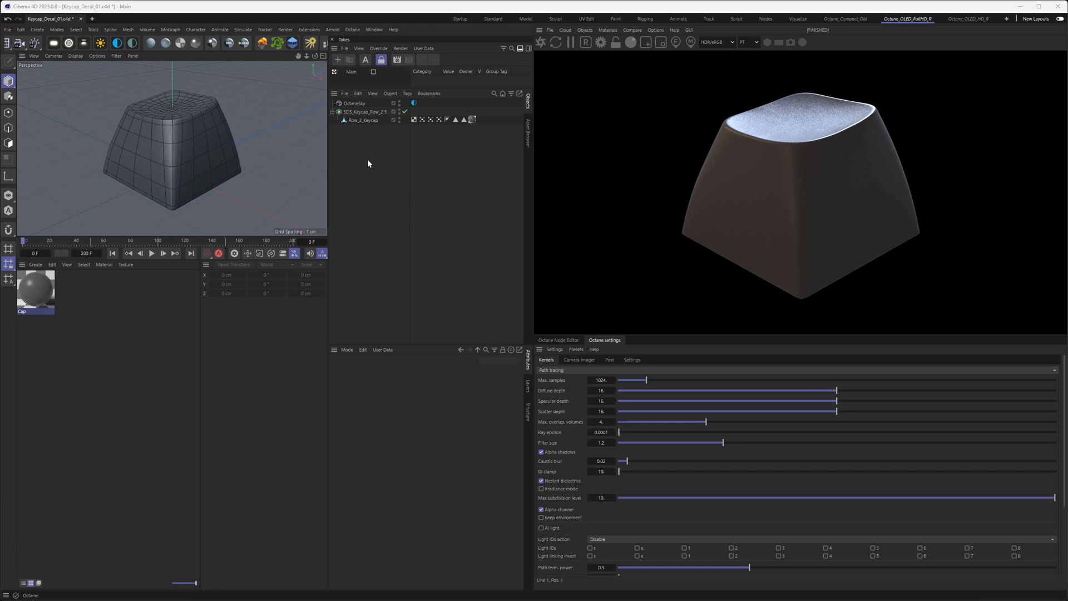
Step: Inspect the keycap's UV layout by selecting polygons on its side and top beside the UV editor, returning to model mode when done
click(414, 119)
drag(0, 150, 411, 160)
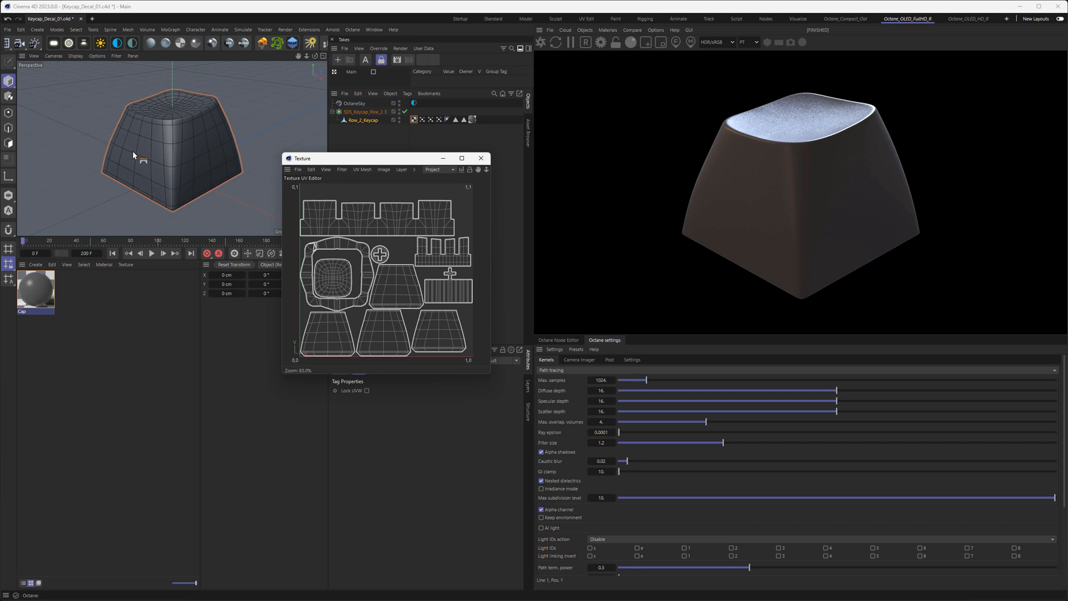
click(8, 143)
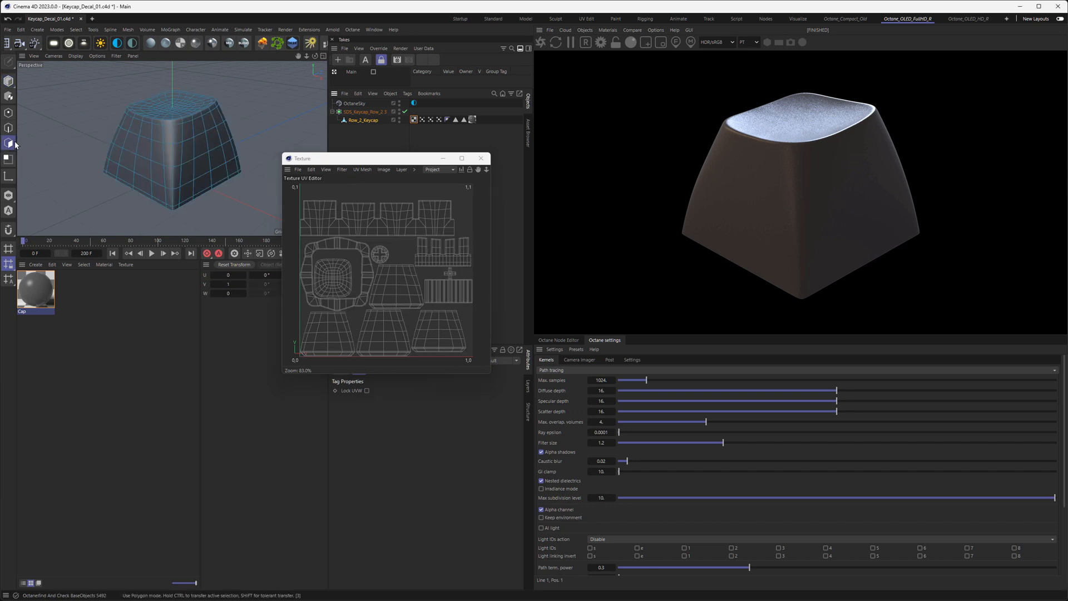
click(139, 147)
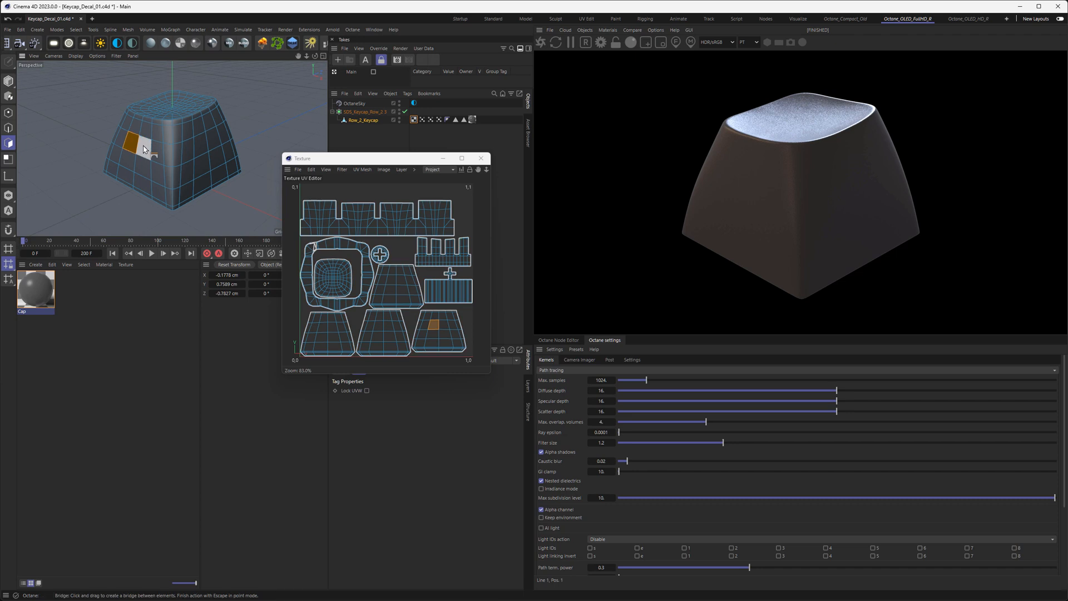
shift+click(144, 149)
click(167, 113)
shift+click(169, 115)
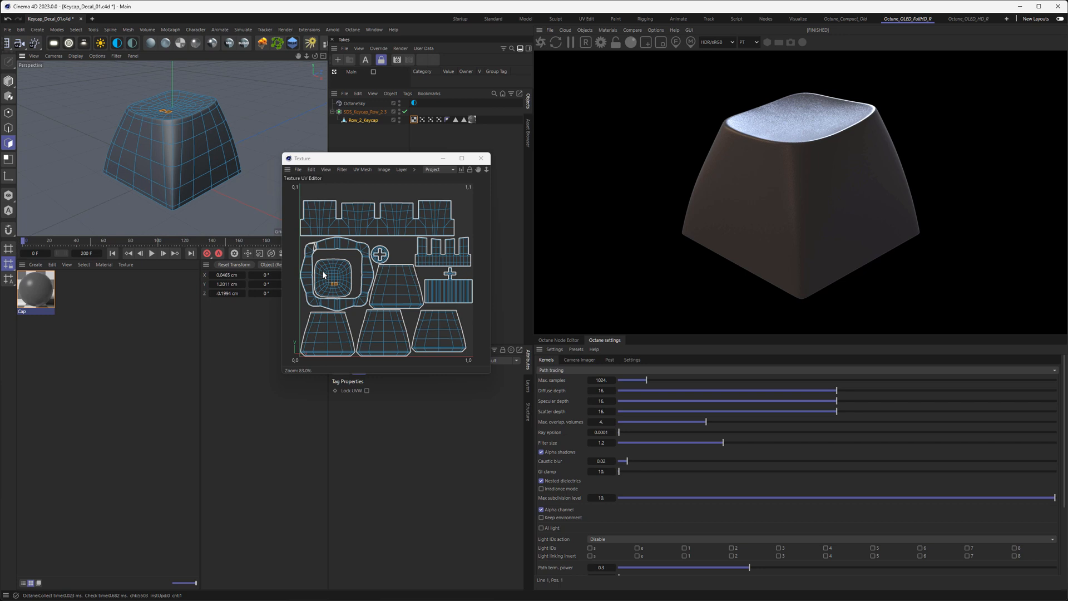
click(9, 81)
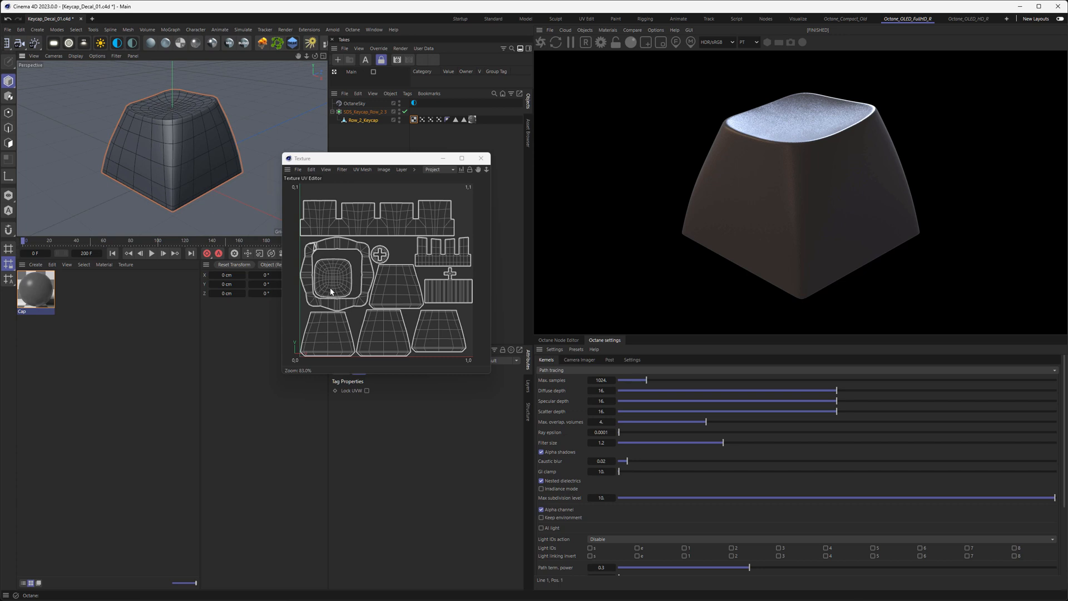
drag(405, 160, 0, 159)
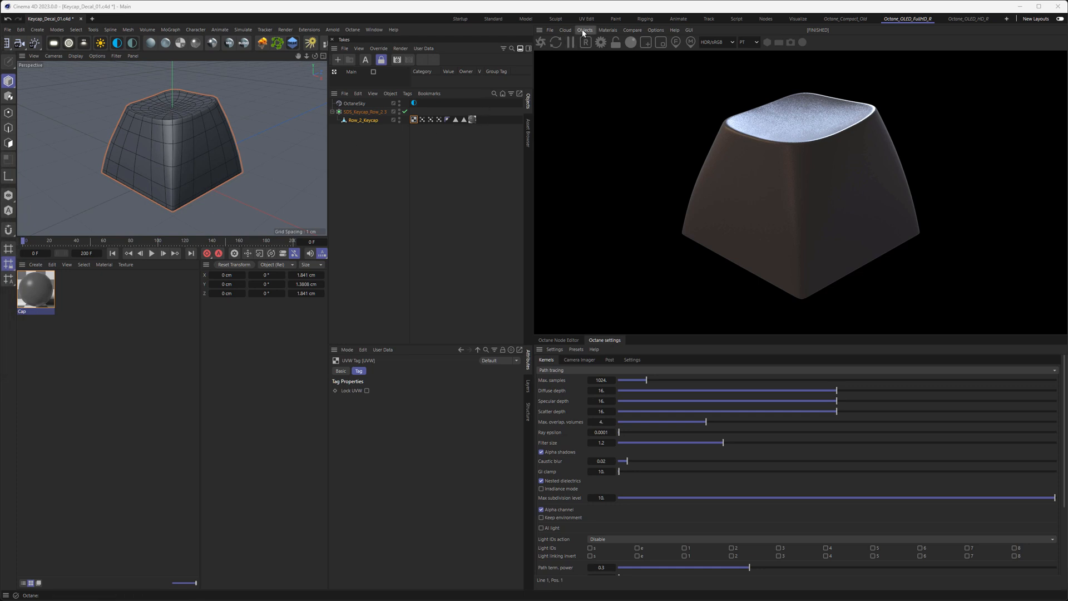
click(606, 30)
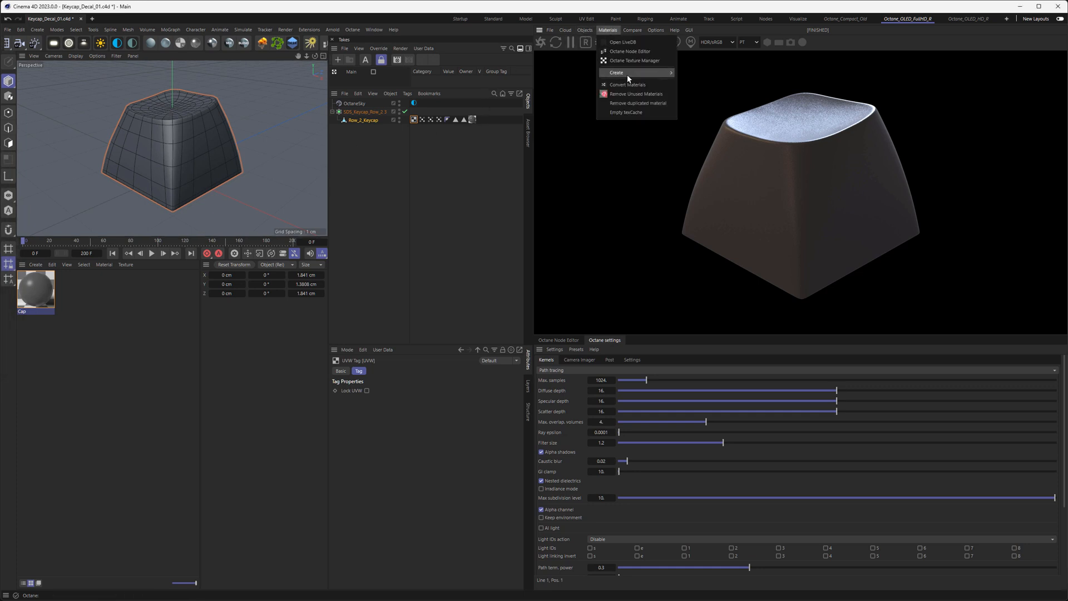
mouse_move(640, 75)
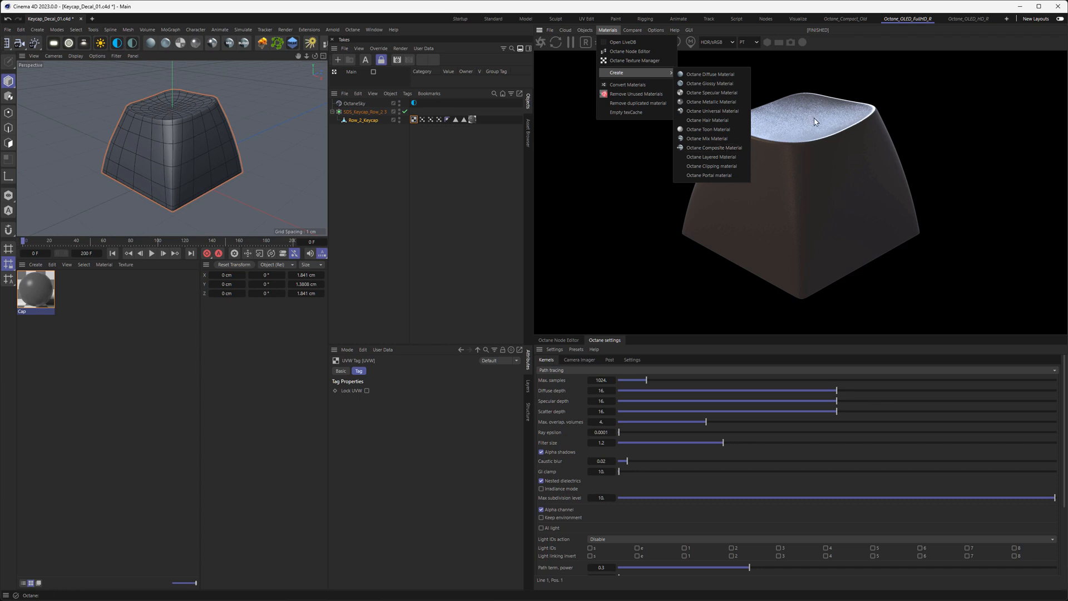
click(717, 147)
drag(36, 292, 472, 121)
click(75, 290)
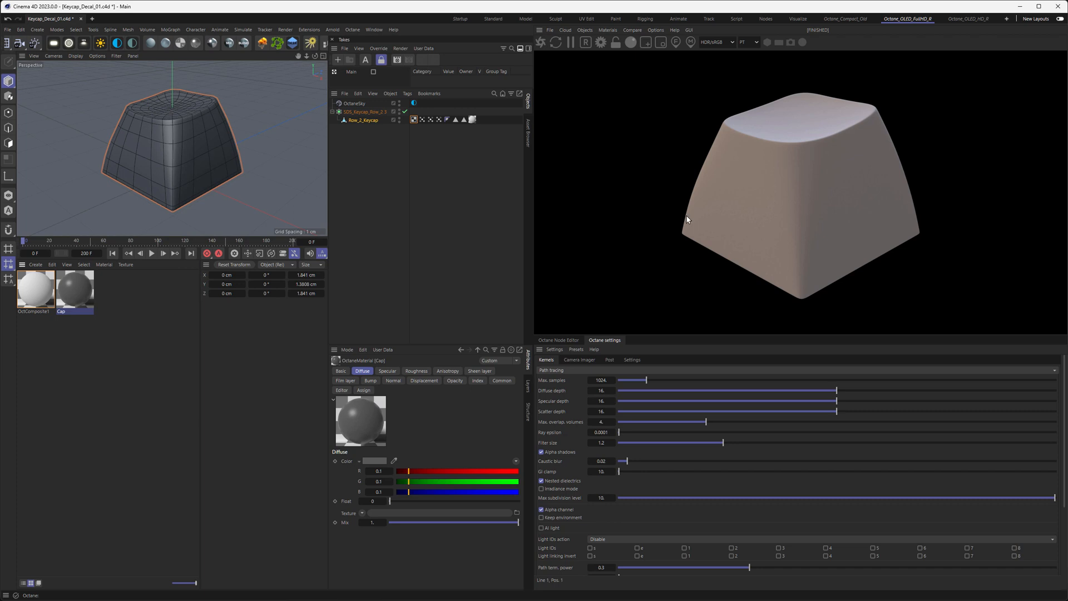
click(43, 297)
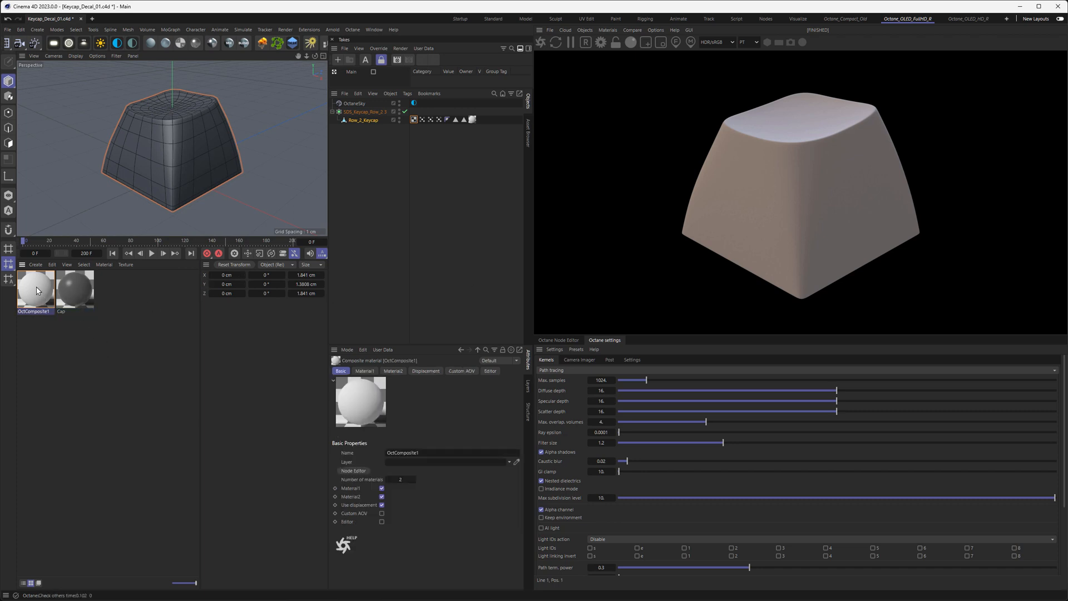
key(Delete)
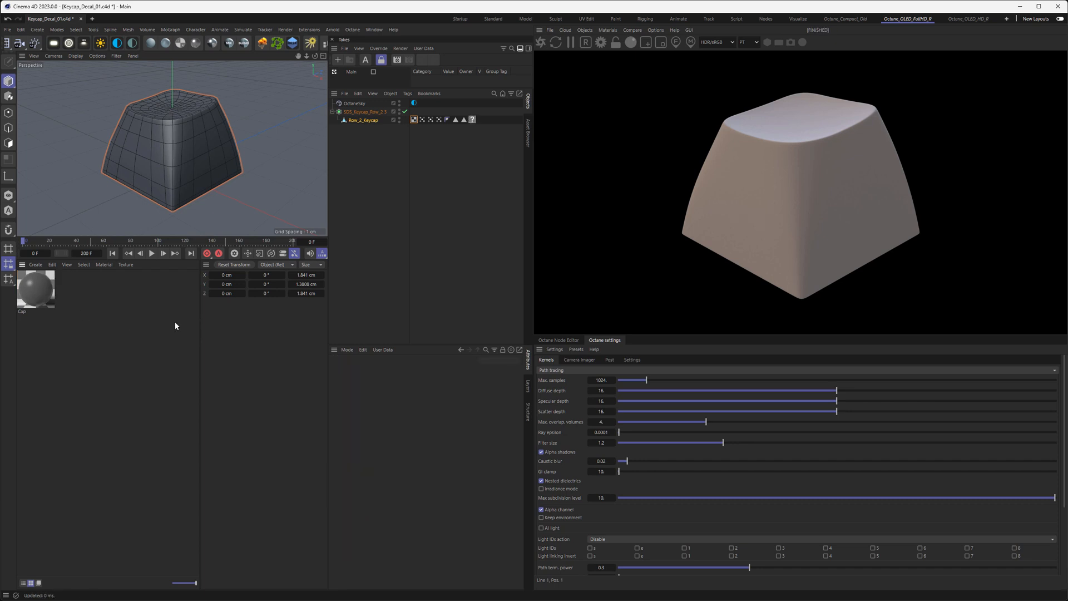
Step: Create an Octane Mix material and assign the Cap material as its Material1
click(607, 29)
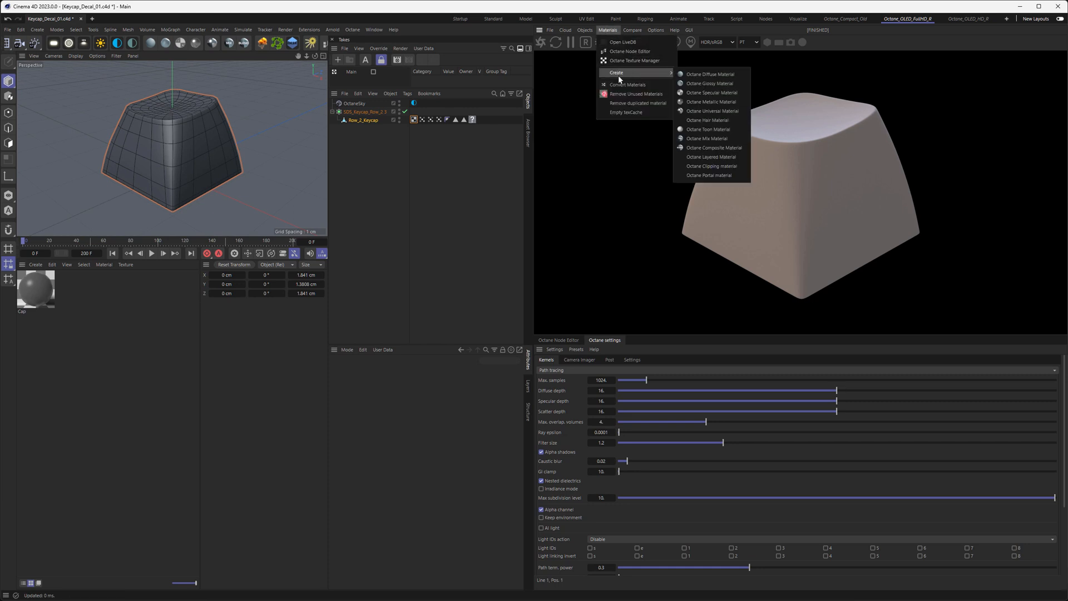
click(707, 139)
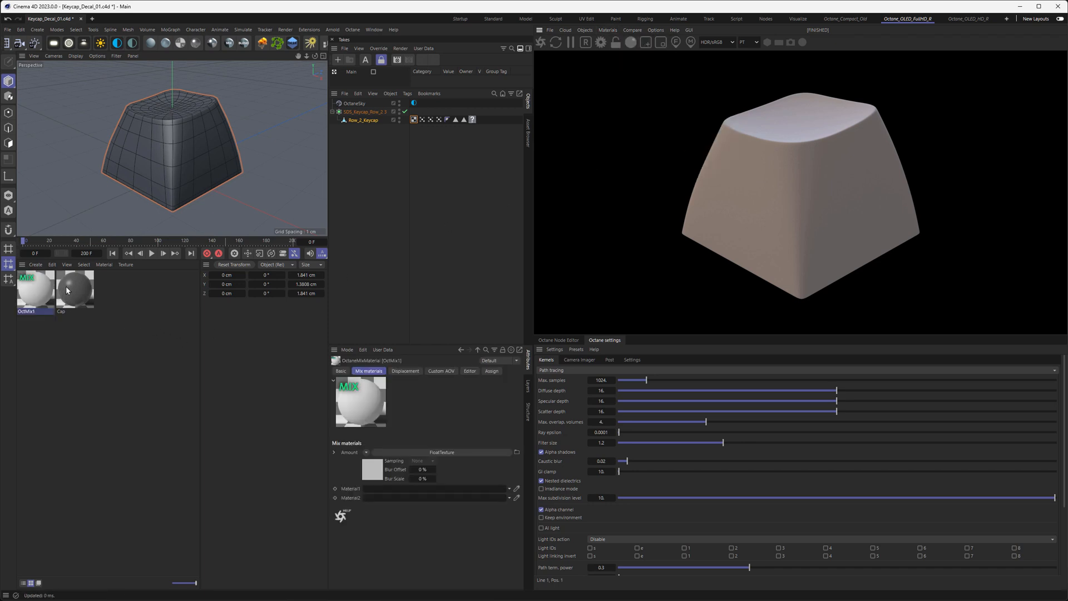
drag(66, 289, 386, 493)
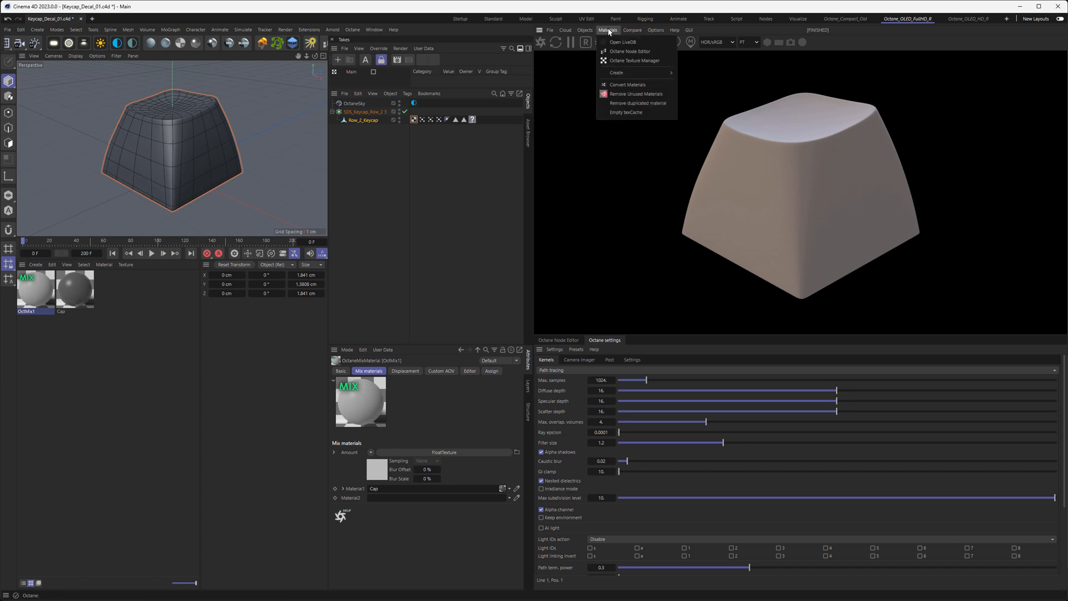
Step: Convert the mix material to a composite material and delete the original mix material
click(619, 86)
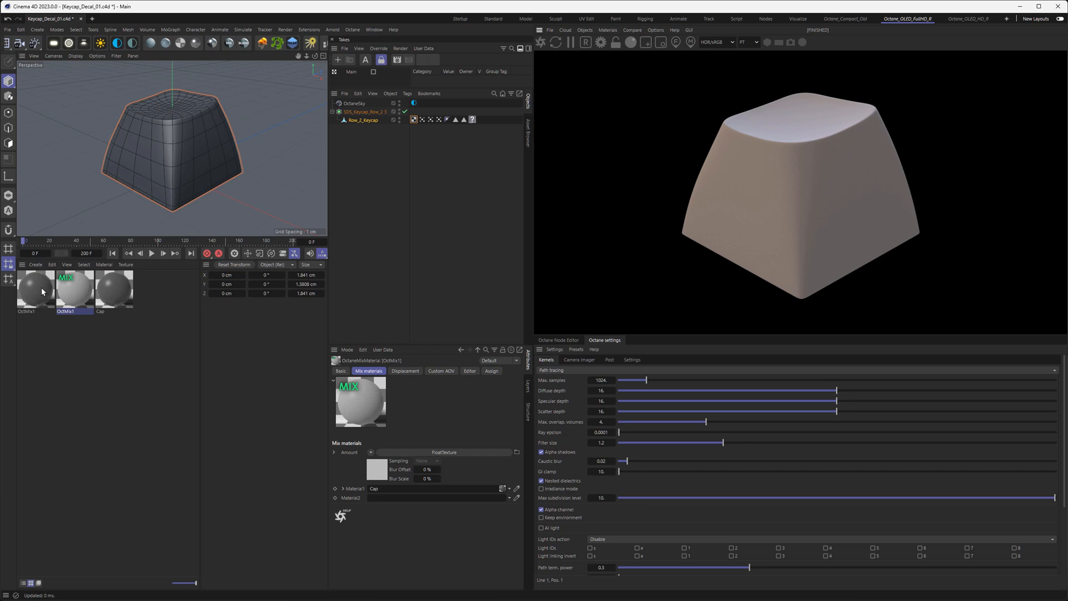
key(Delete)
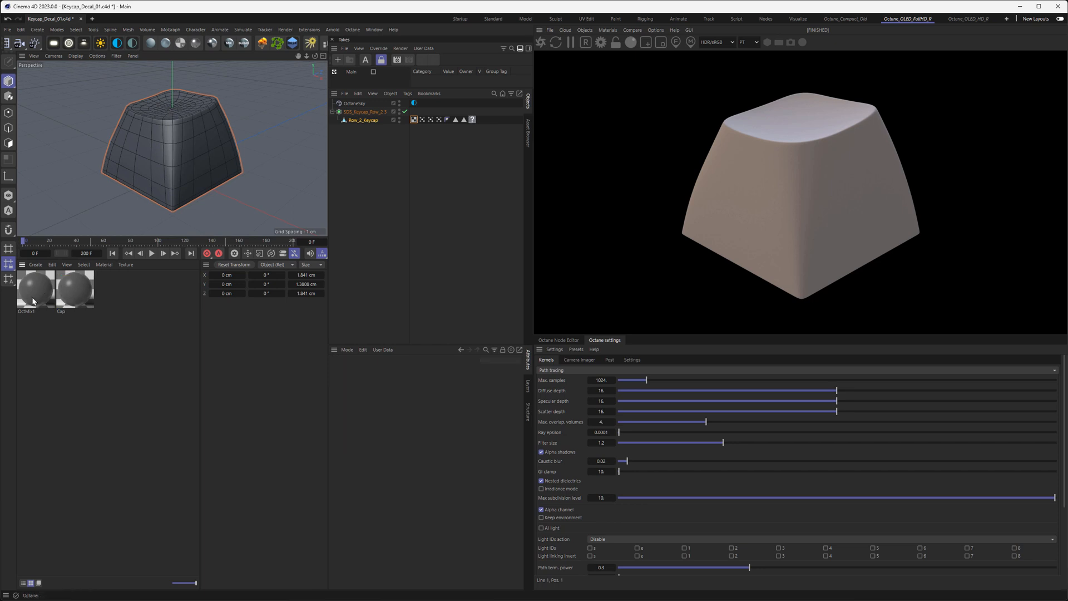
Step: Assign the converted composite material to the keycap's material tag and rename it Blend_Decal
drag(33, 301, 472, 119)
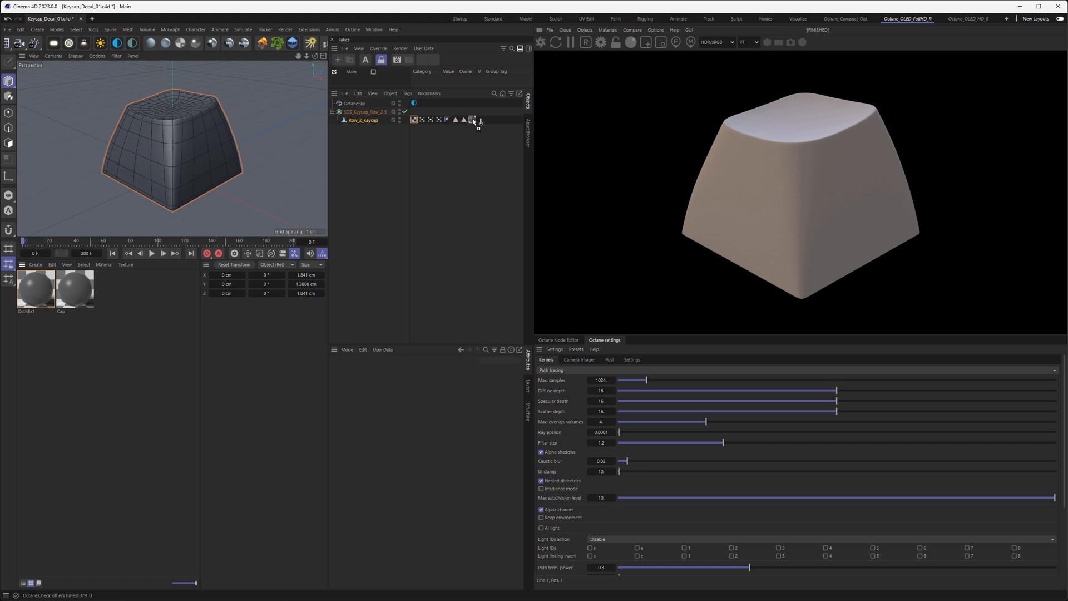
double_click(24, 312)
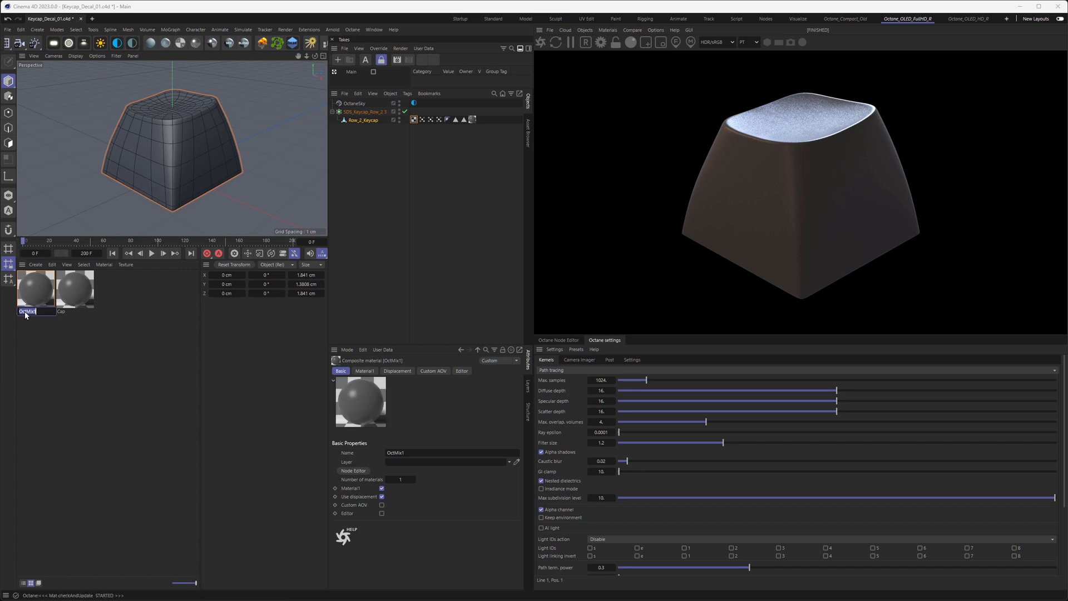
text(E)
text(lend_Decal)
key(Return)
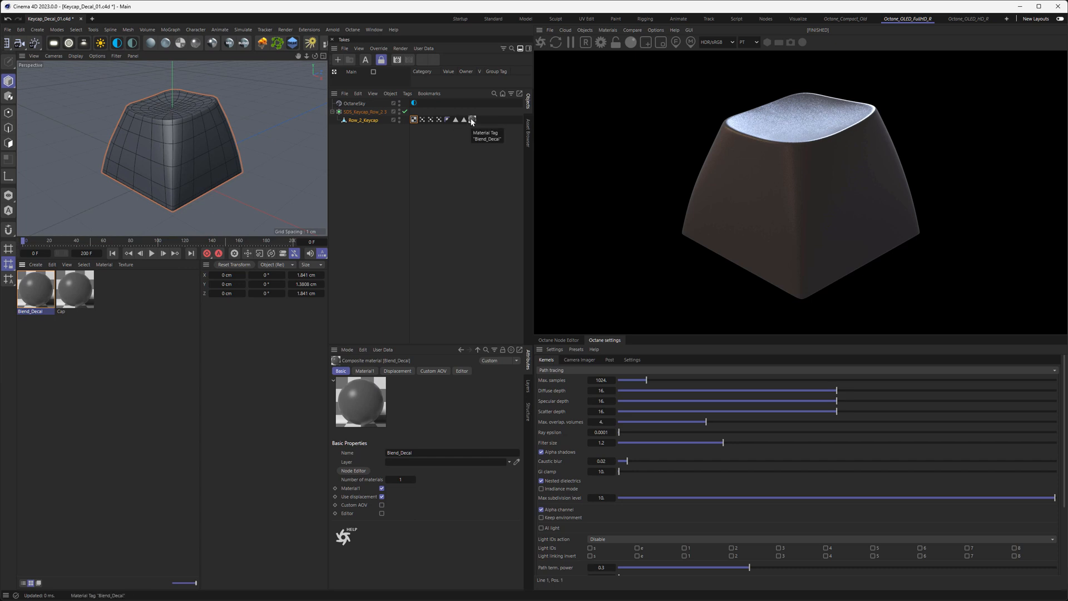
Step: Show the Cap and Blend_Decal materials in the Octane Node Editor and spread their nodes apart
click(78, 290)
click(551, 340)
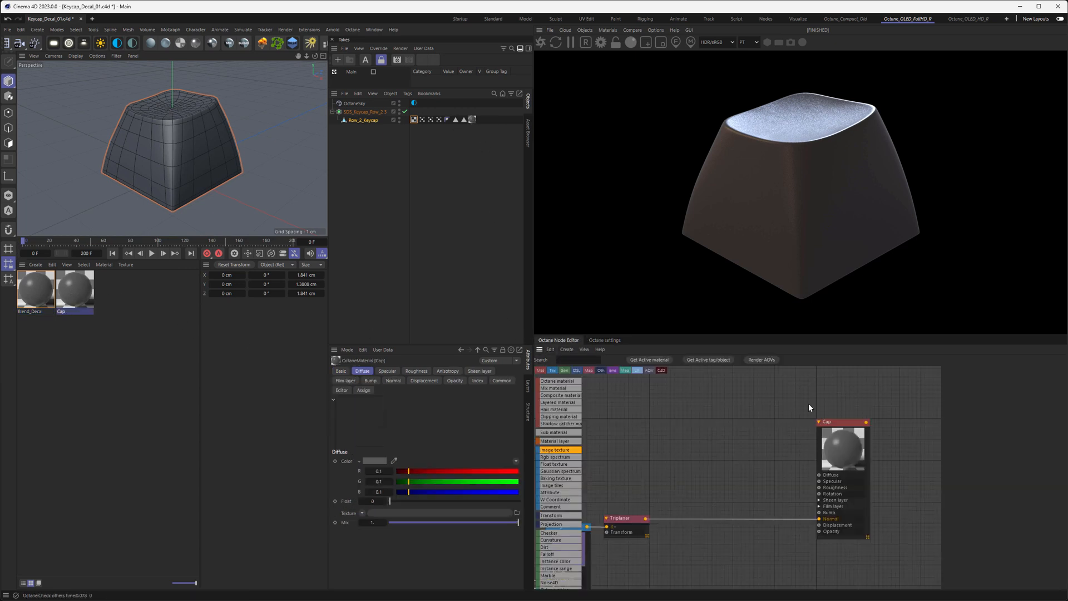
middle_drag(673, 455, 728, 449)
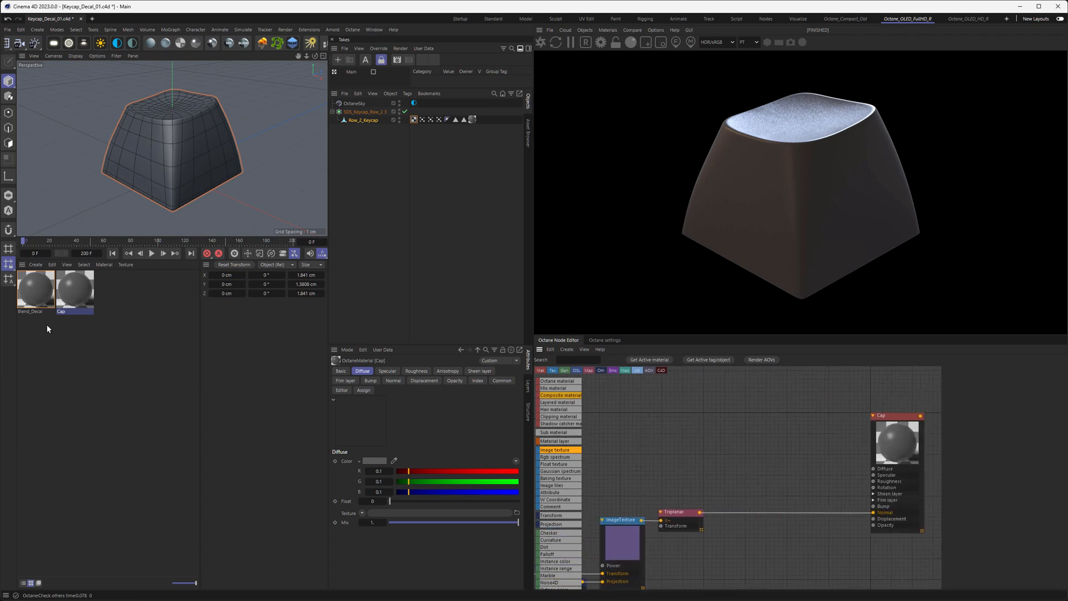
click(39, 292)
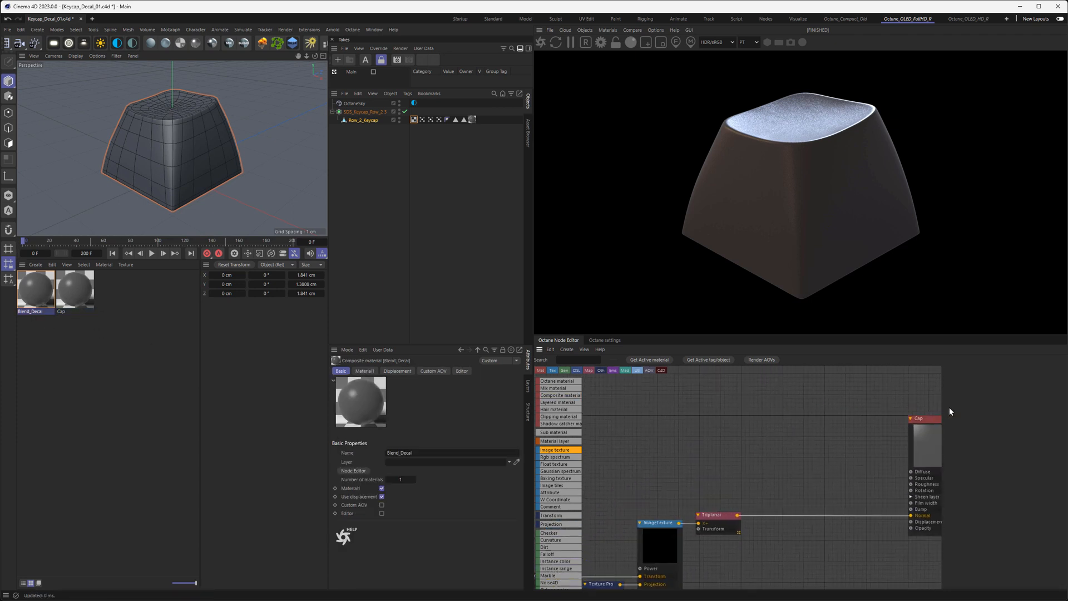
middle_drag(949, 407, 897, 394)
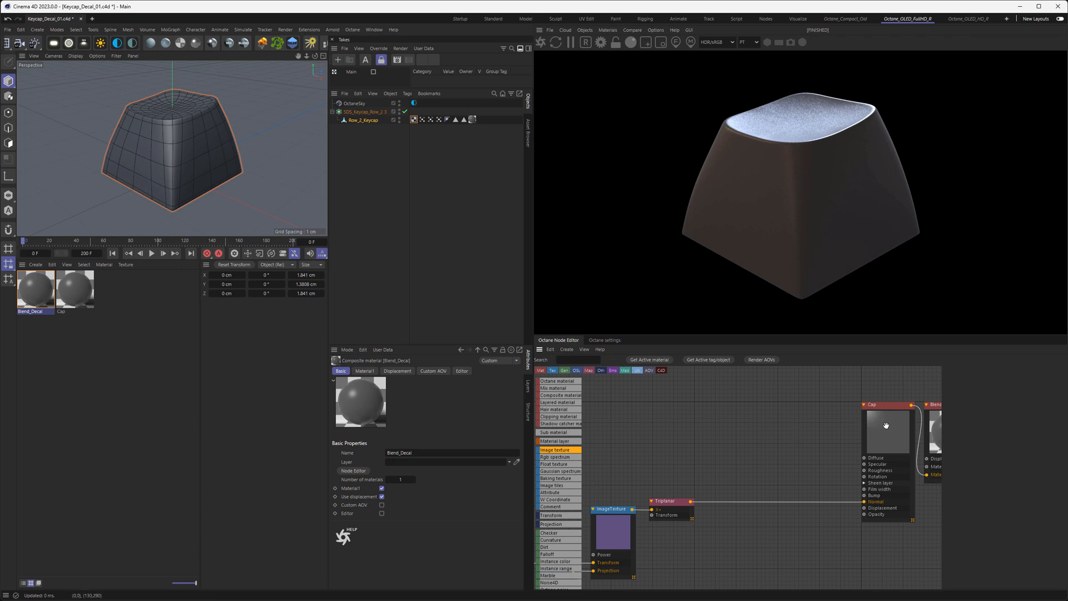
drag(885, 426, 764, 426)
middle_drag(777, 469, 614, 469)
Step: Set the number of materials in the Blend_Decal composite to 3 and enlarge its node
click(775, 430)
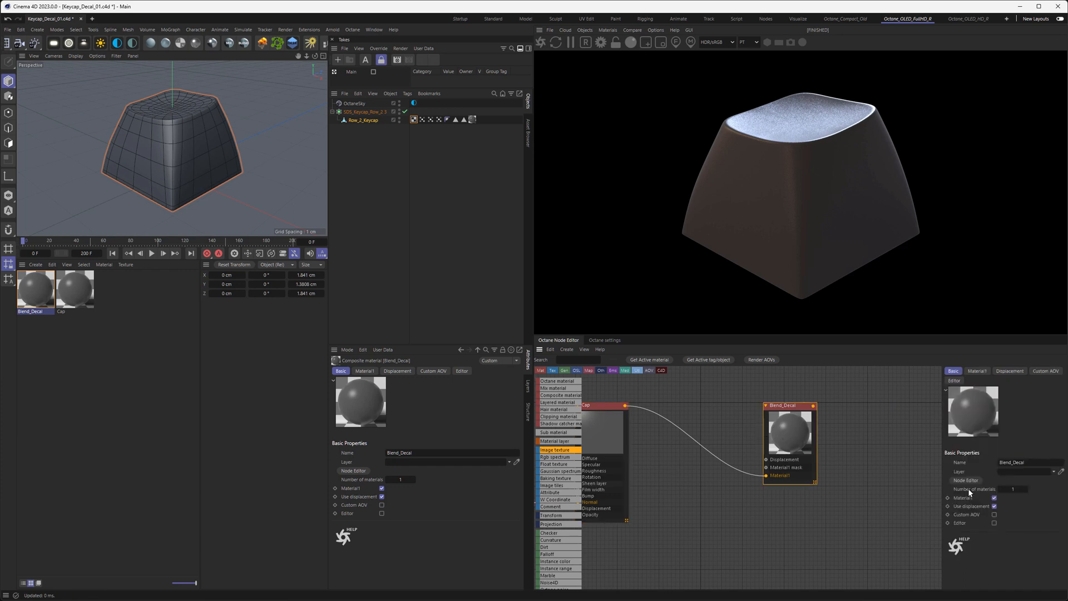
click(1009, 490)
text(3)
key(Return)
right_click(838, 522)
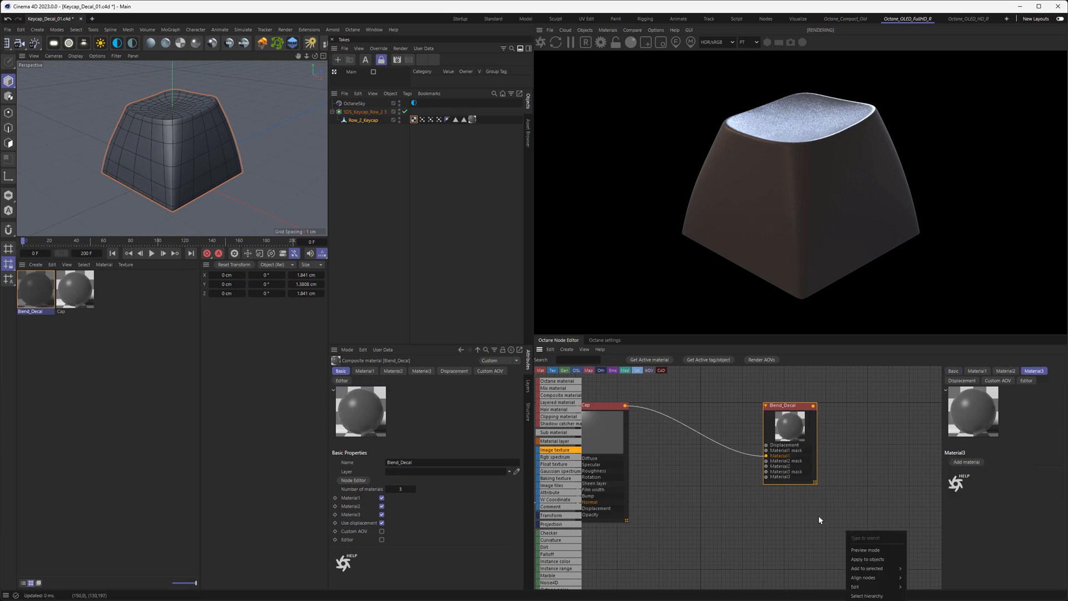
click(779, 413)
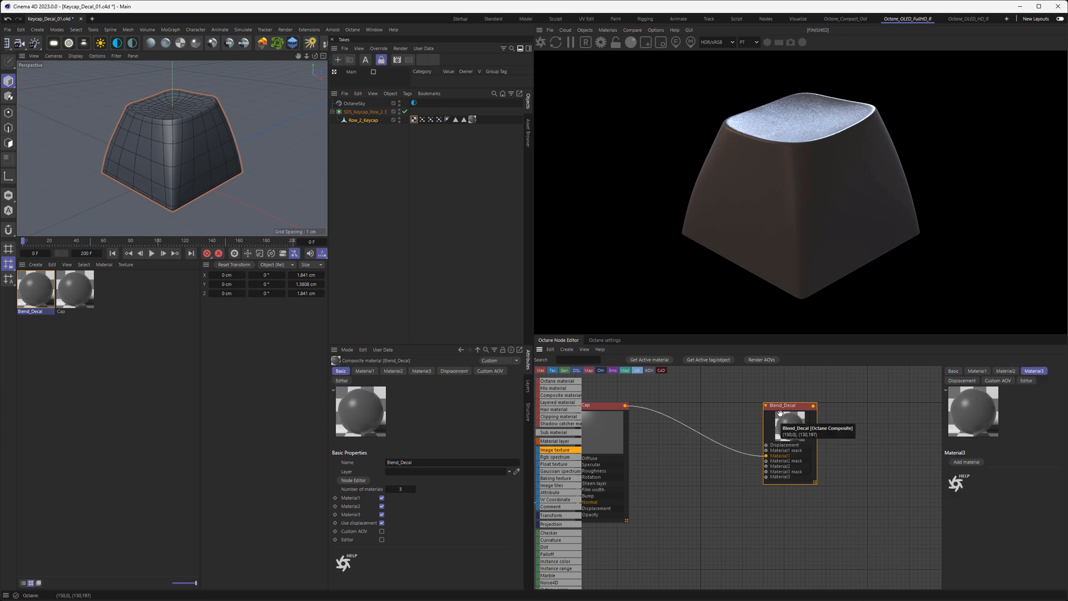
right_click(780, 413)
click(860, 562)
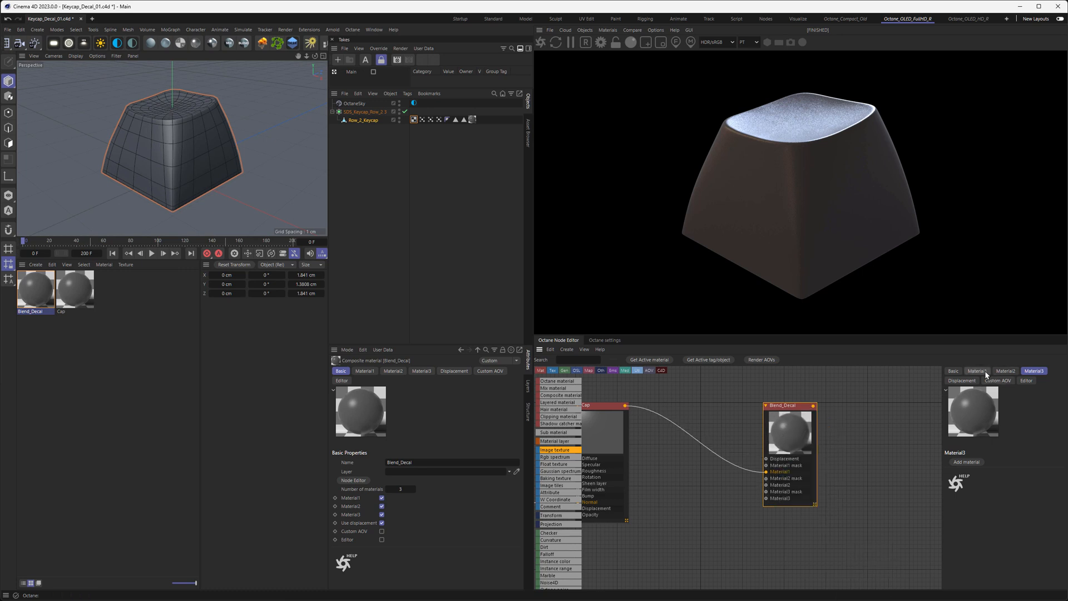
Step: Add a new material to both the Material2 and Material3 slots of Blend_Decal
click(1005, 371)
click(963, 462)
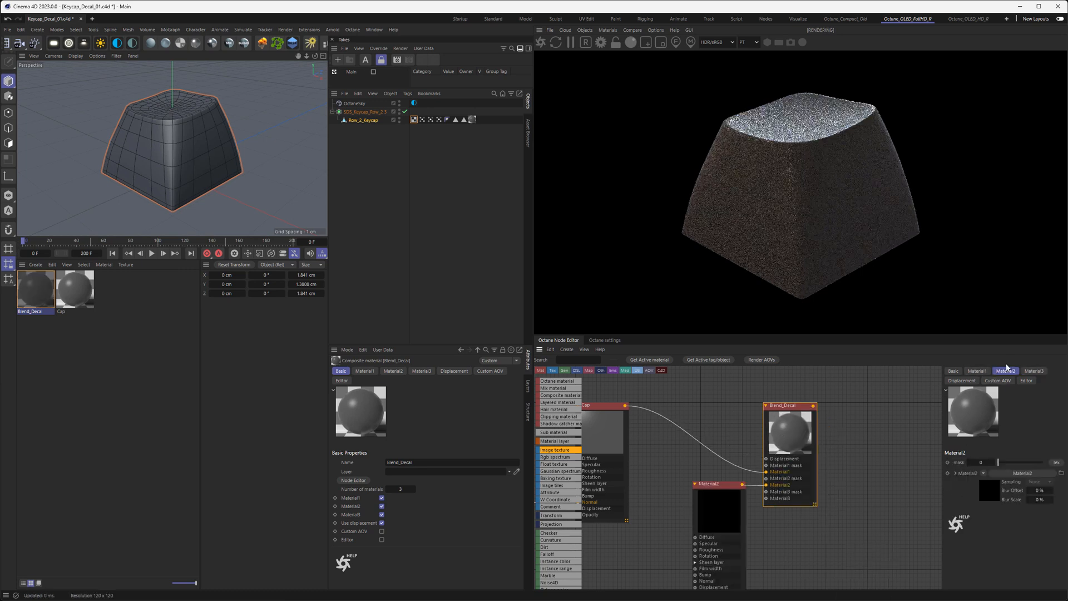
click(1034, 372)
click(967, 462)
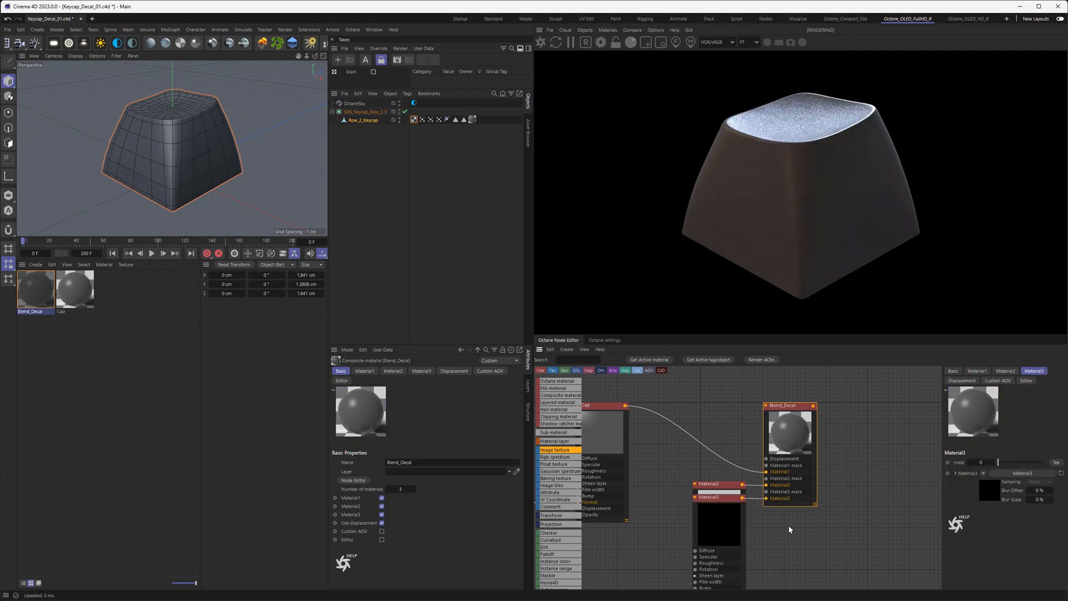
Step: Arrange the Material2 and Material3 nodes one above the other, well below the Cap node
scroll(826, 412, down, 5)
drag(812, 420, 762, 400)
drag(696, 524, 748, 552)
middle_drag(805, 449, 721, 553)
middle_drag(769, 461, 758, 574)
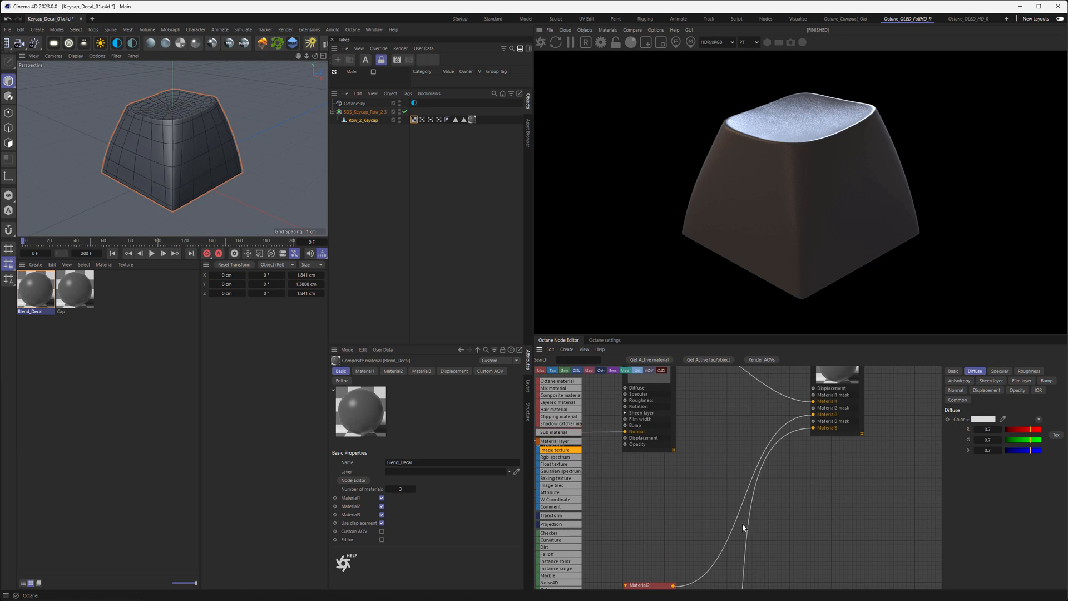
Step: Set the BSDF model of the Material2 and Material3 nodes together to GGX
middle_drag(723, 496, 801, 326)
drag(657, 451, 717, 581)
click(954, 371)
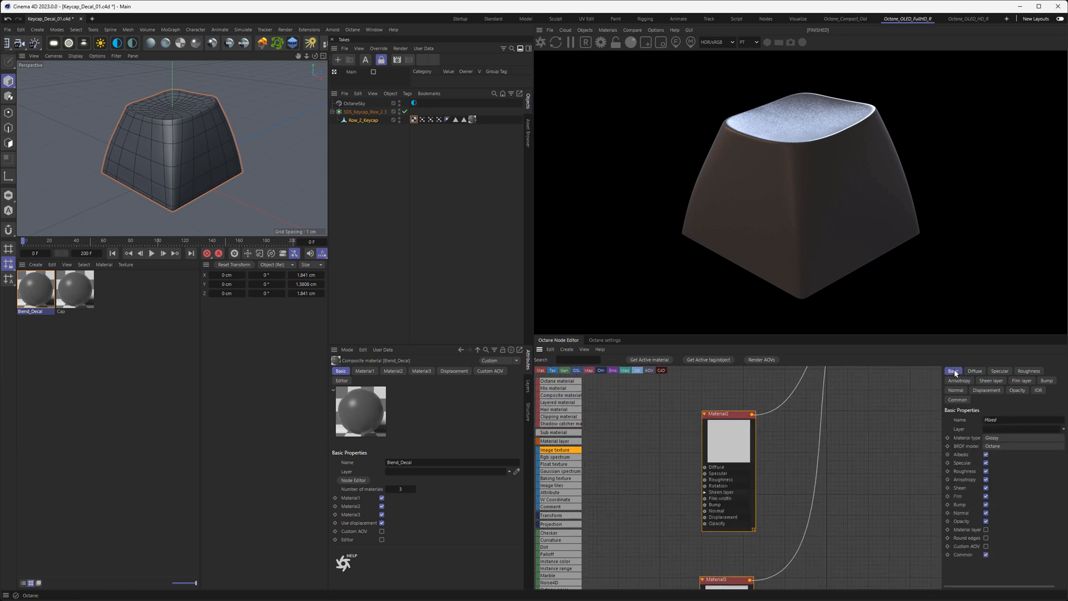
click(992, 445)
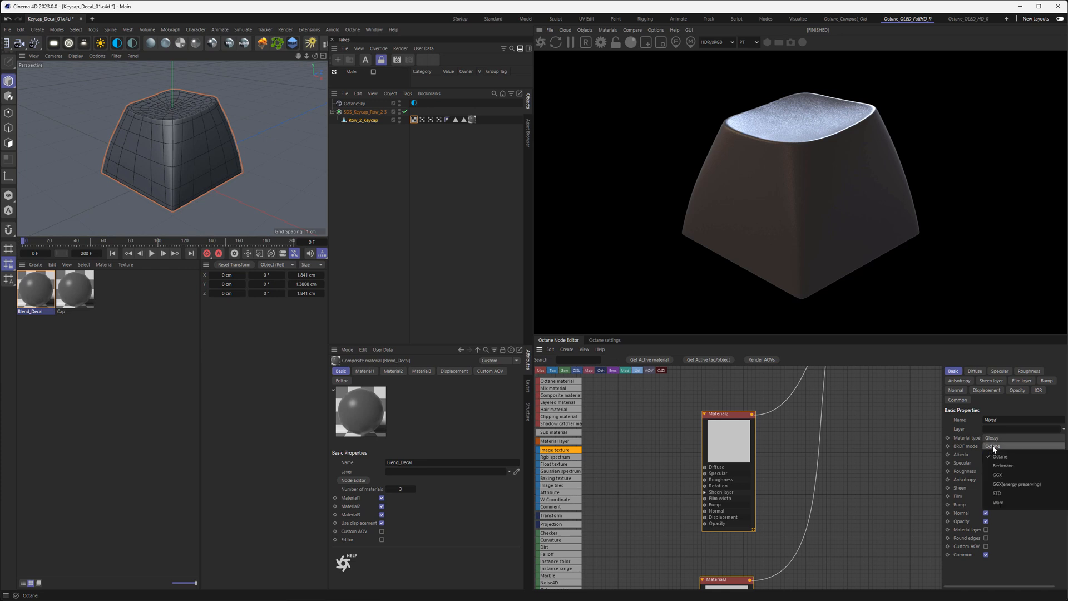
click(996, 474)
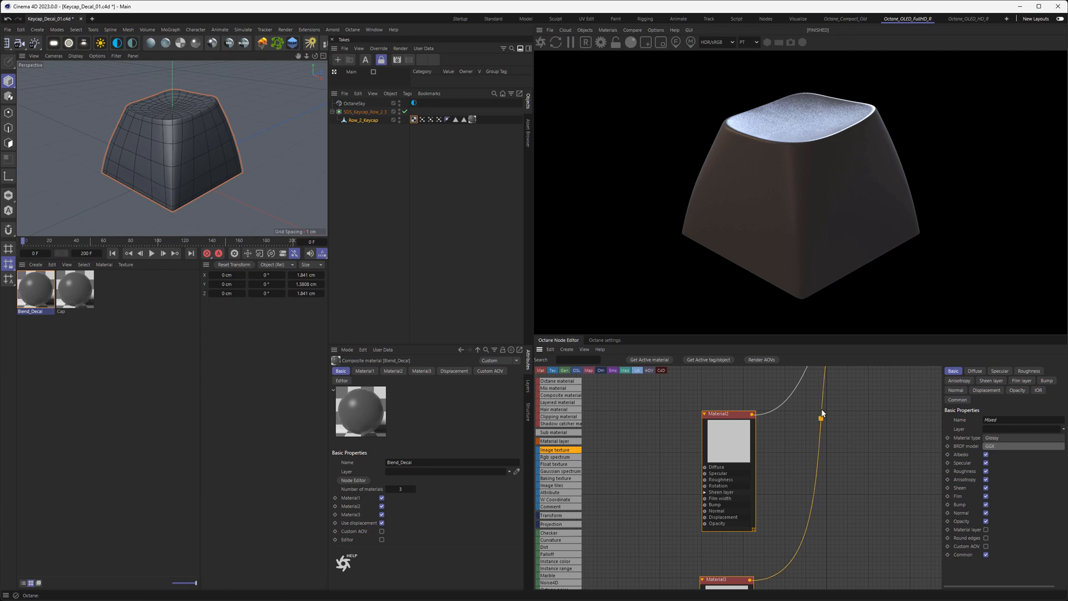
Step: Orbit the perspective view to turn one side and the top of the keycap toward the camera
middle_drag(816, 418, 789, 519)
middle_drag(754, 417, 743, 502)
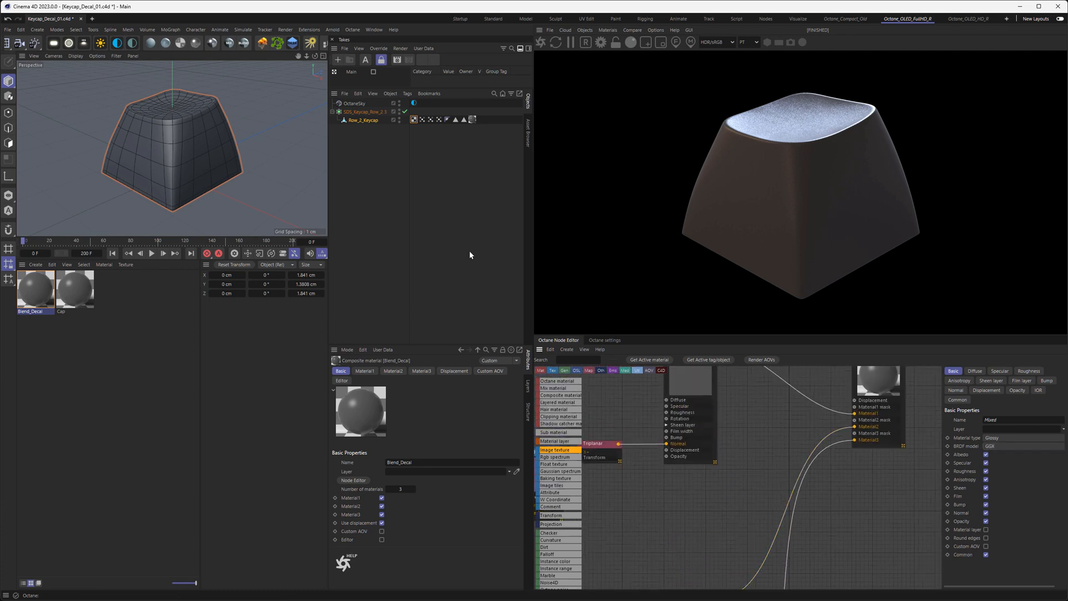
alt+drag(83, 122, 156, 138)
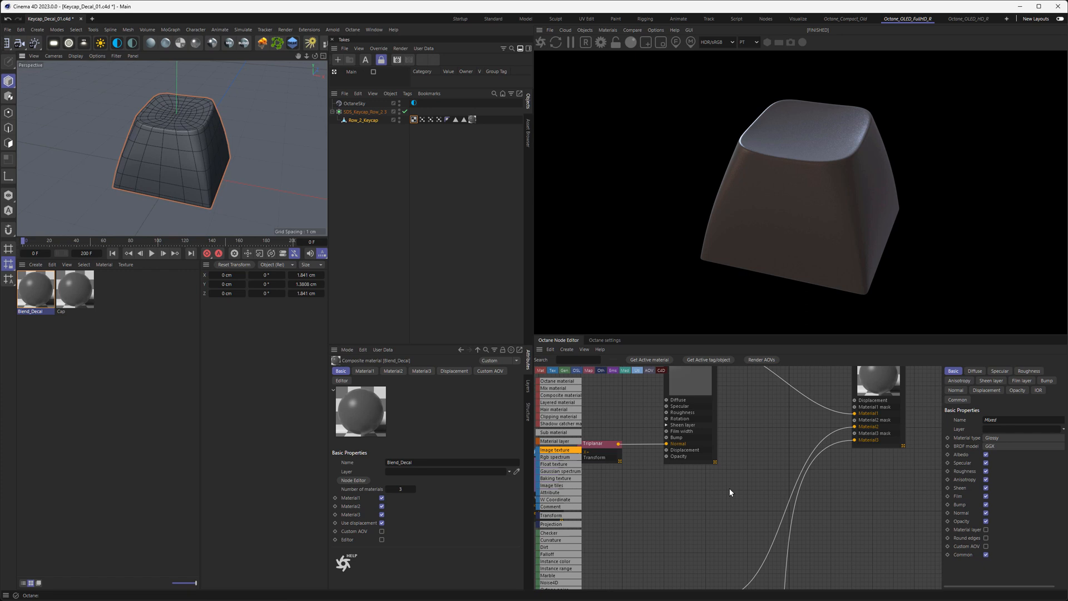
Step: Add an image texture node below the Cap material and load Questionmark_01.tif from the Tex folder into it
drag(557, 450, 676, 510)
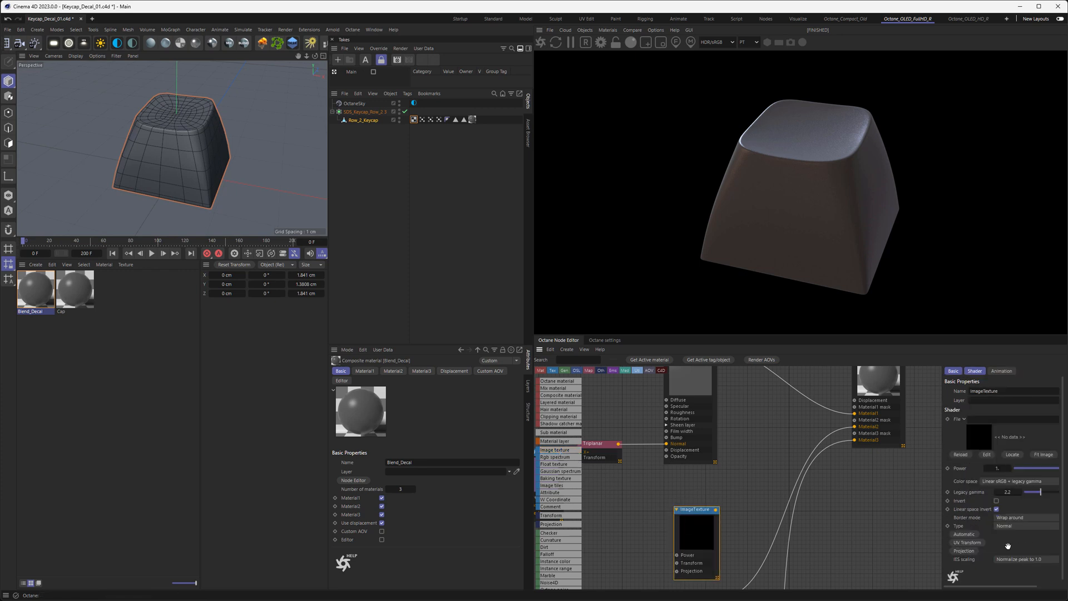
click(1056, 418)
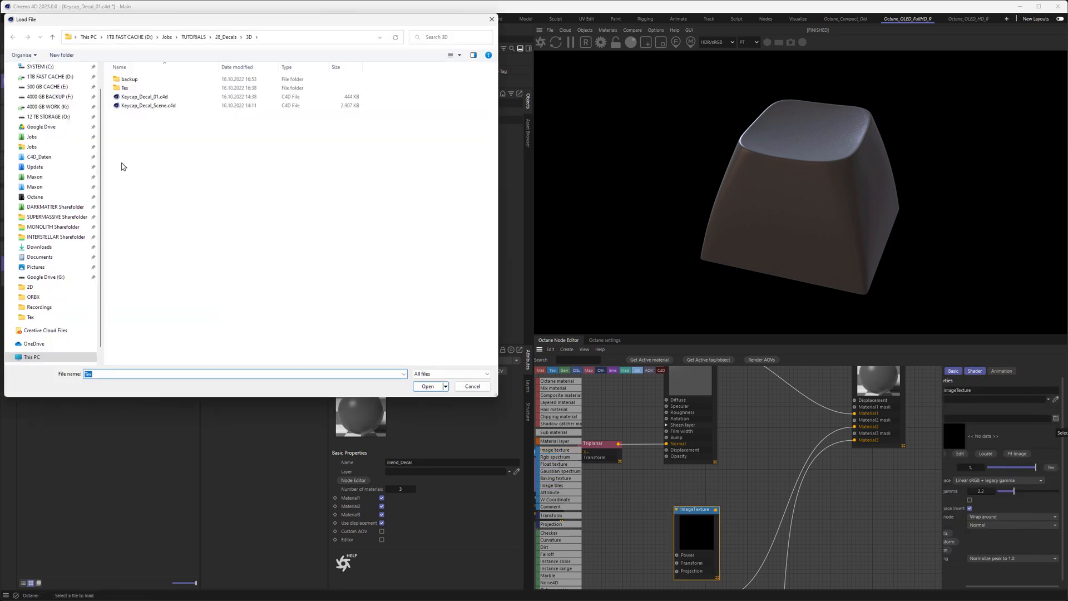
double_click(129, 88)
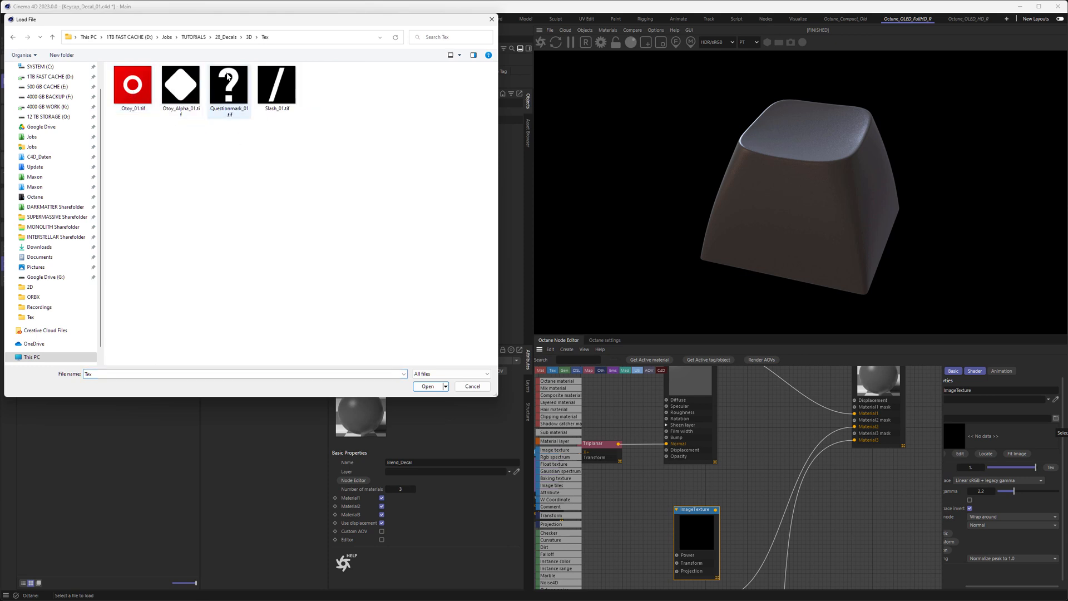
double_click(228, 81)
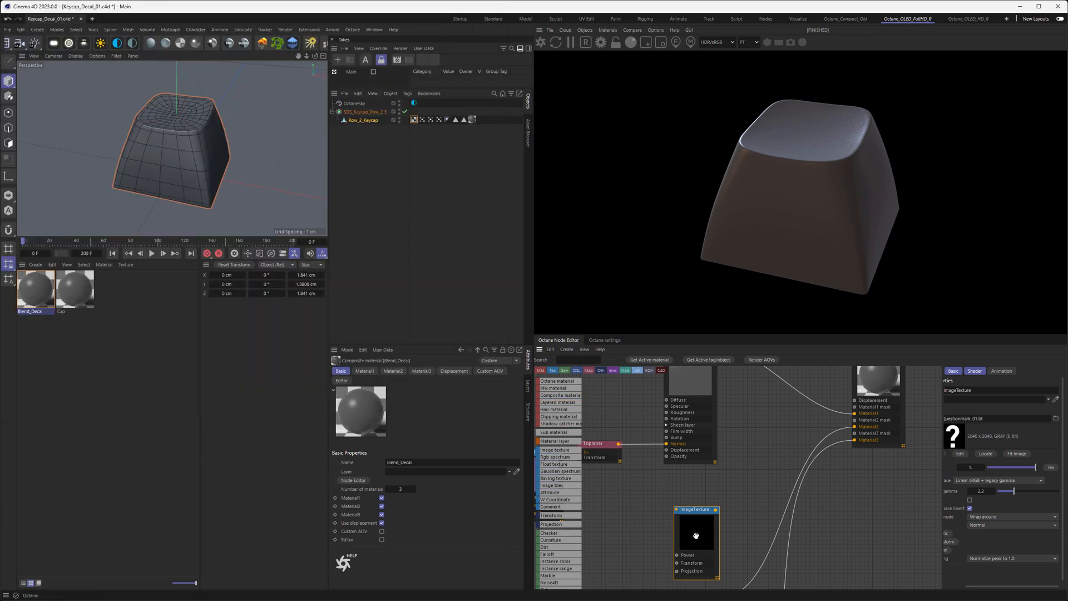
Step: Connect the question-mark image texture to Blend_Decal's Material2 mask and orbit to a corner view of the keycap
drag(698, 534, 854, 420)
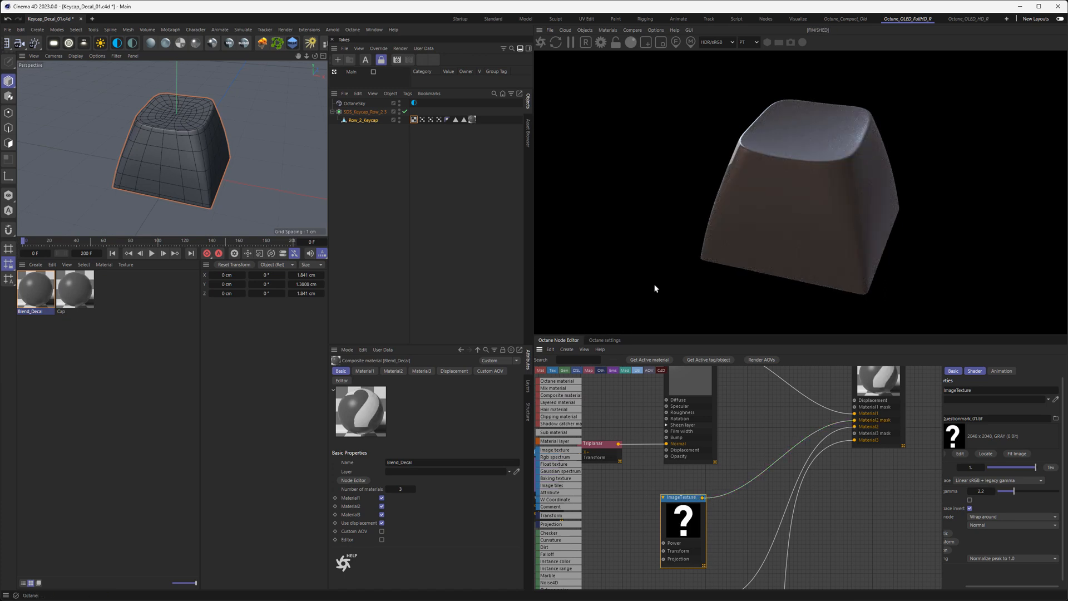
middle_drag(818, 400, 796, 445)
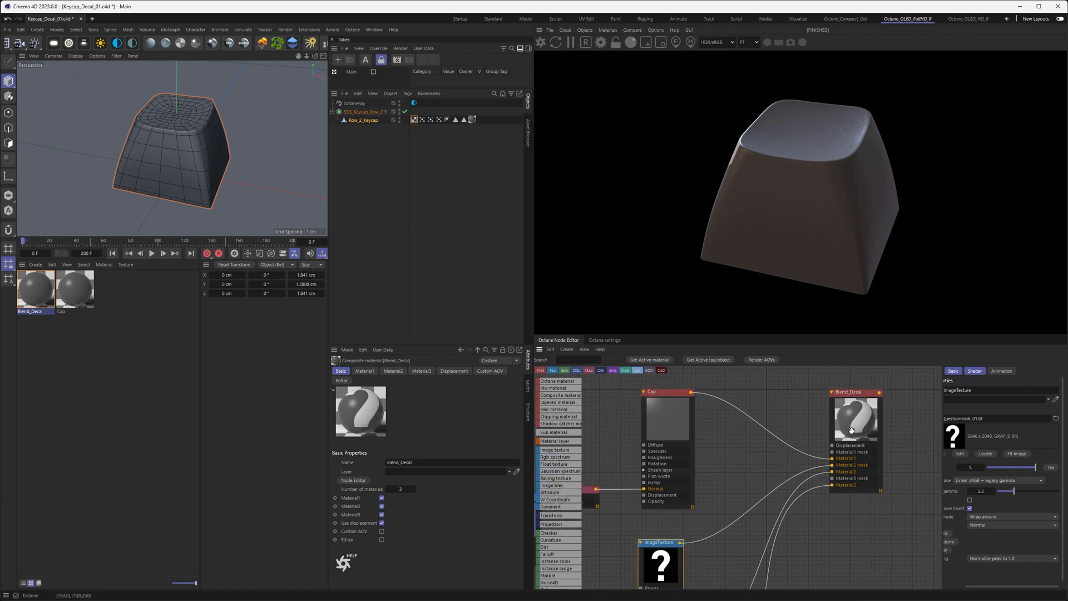
alt+drag(155, 135, 206, 154)
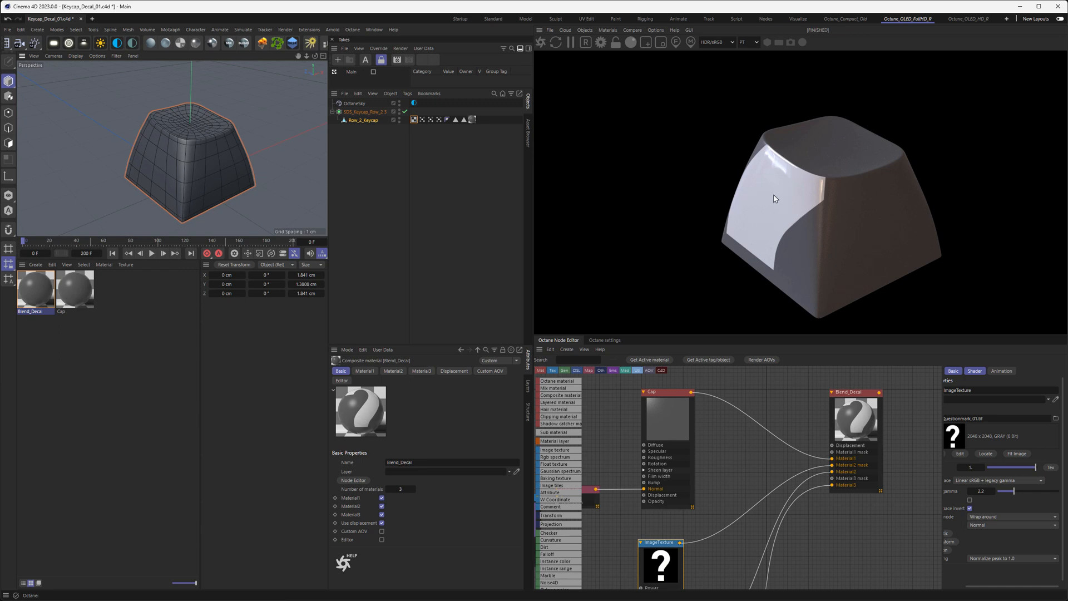
Step: Open the texture UV editor and load Questionmark_01.tif behind the keycap's UV layout for comparison
drag(0, 166, 414, 163)
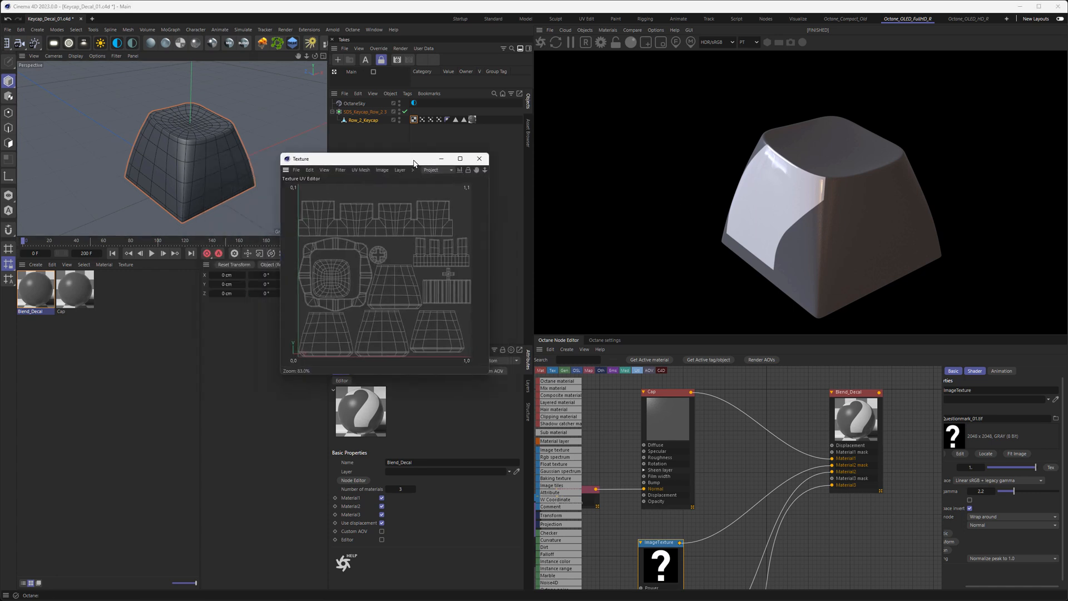
click(297, 169)
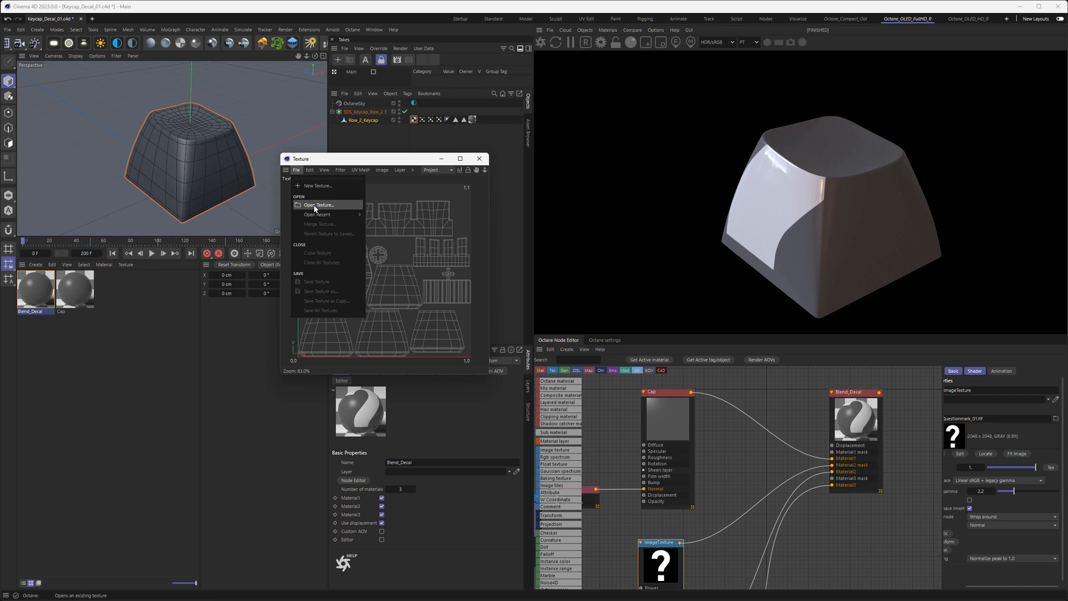
click(315, 206)
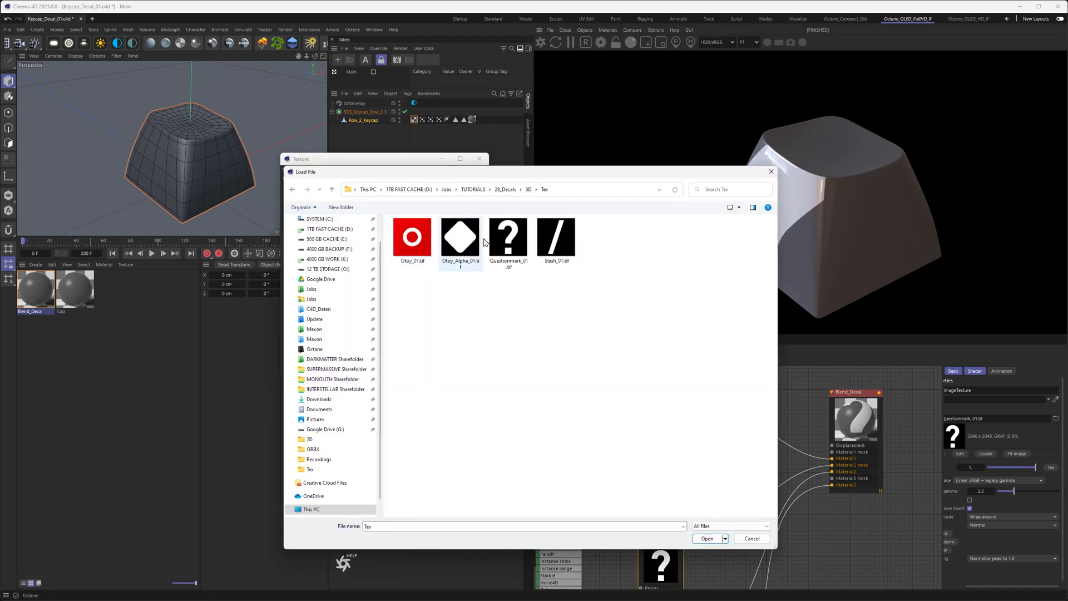
double_click(506, 238)
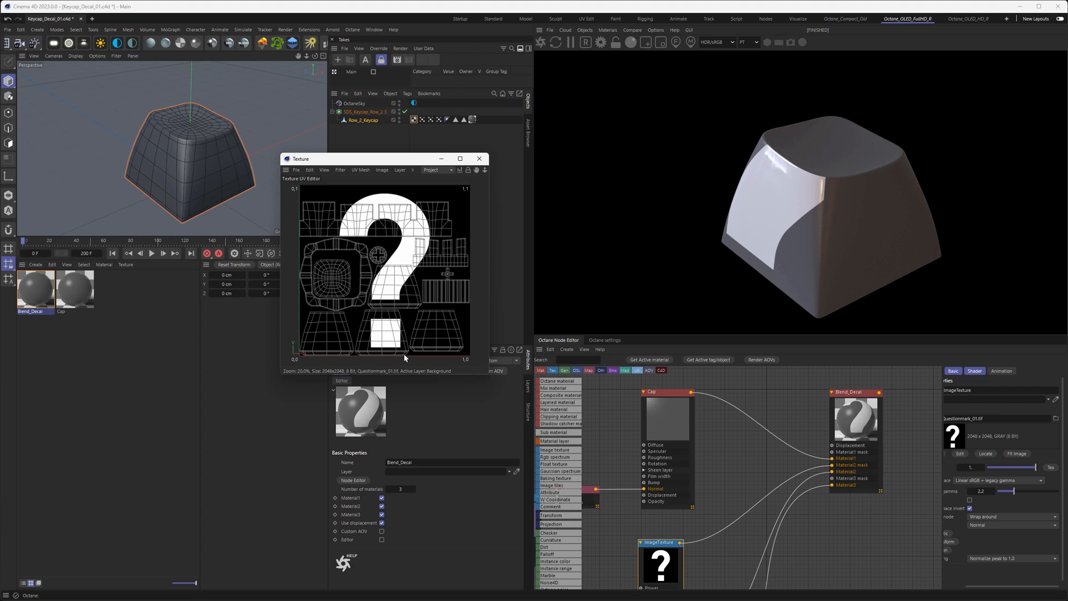
Step: Add a UV Transform node to the question-mark image texture and set the texture type to Float
middle_drag(632, 530, 666, 422)
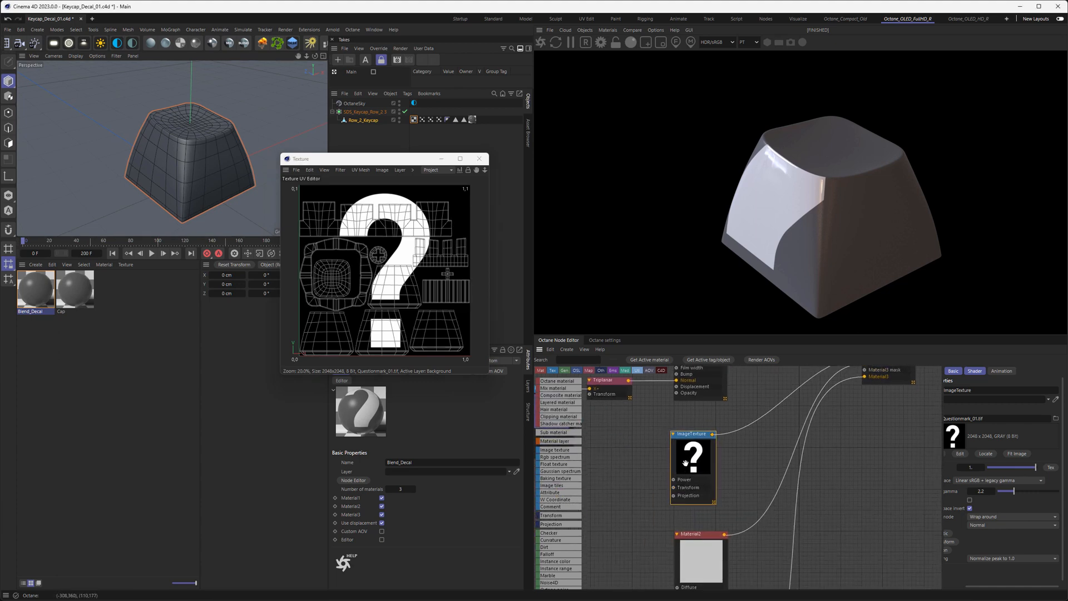
middle_drag(994, 540, 1044, 533)
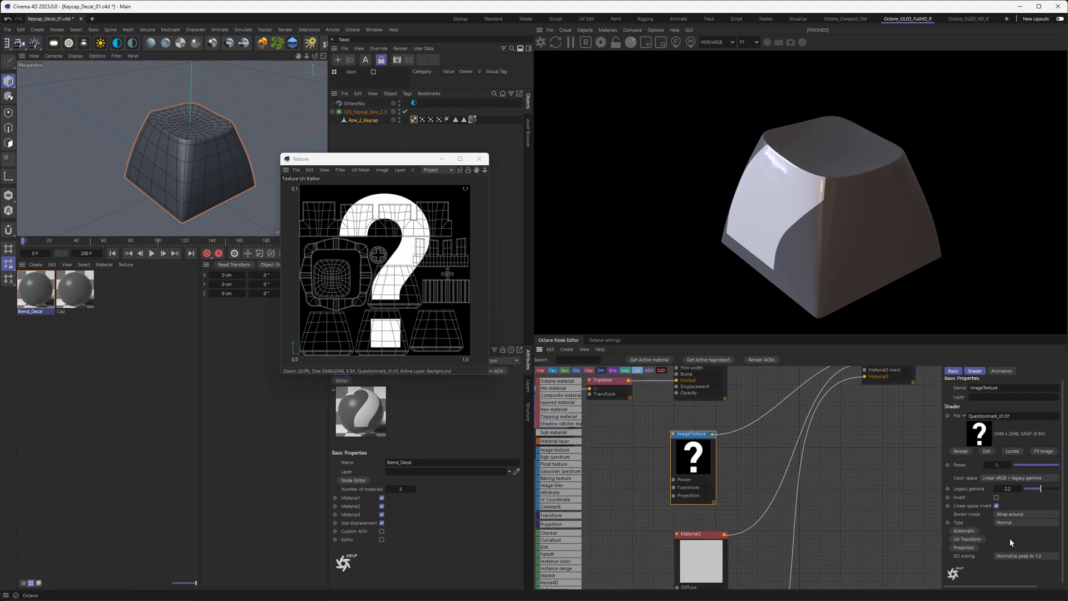
click(967, 540)
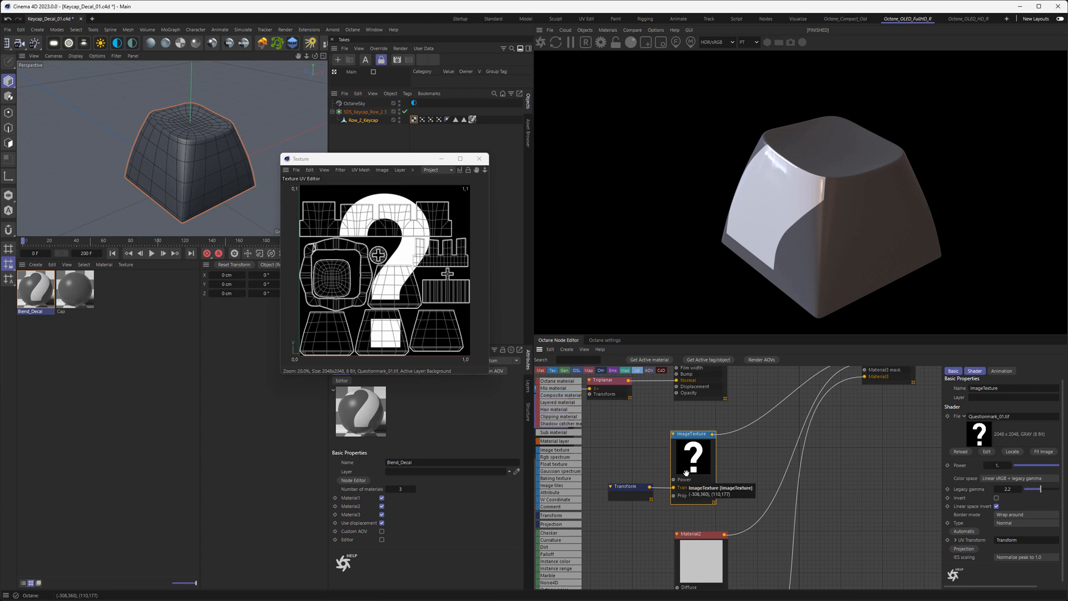
click(1006, 522)
click(1010, 543)
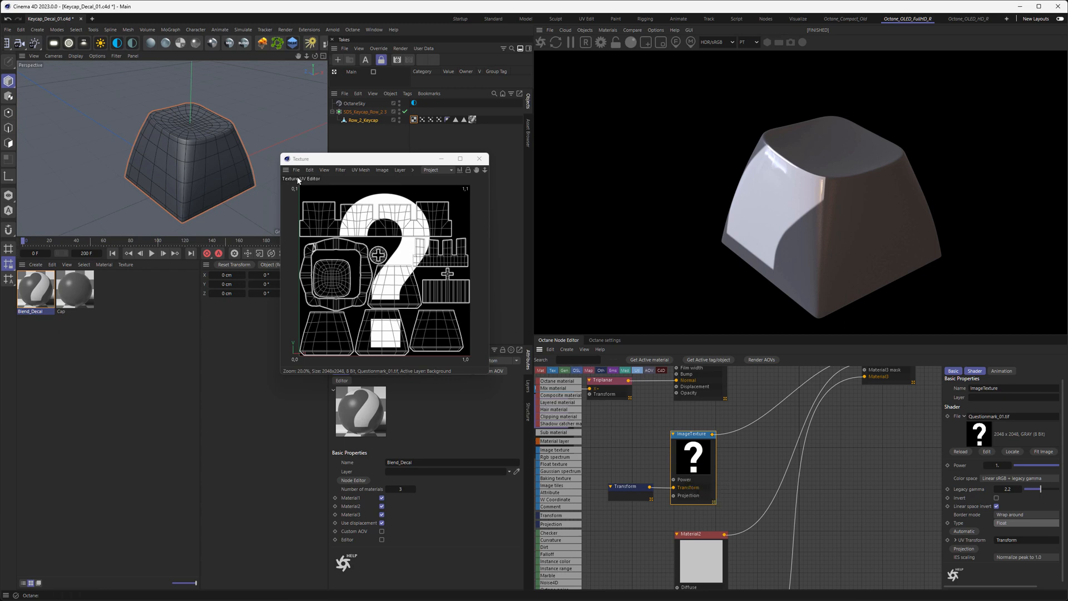
Step: Close the question-mark texture in the UV editor and close the editor window
click(296, 171)
click(320, 255)
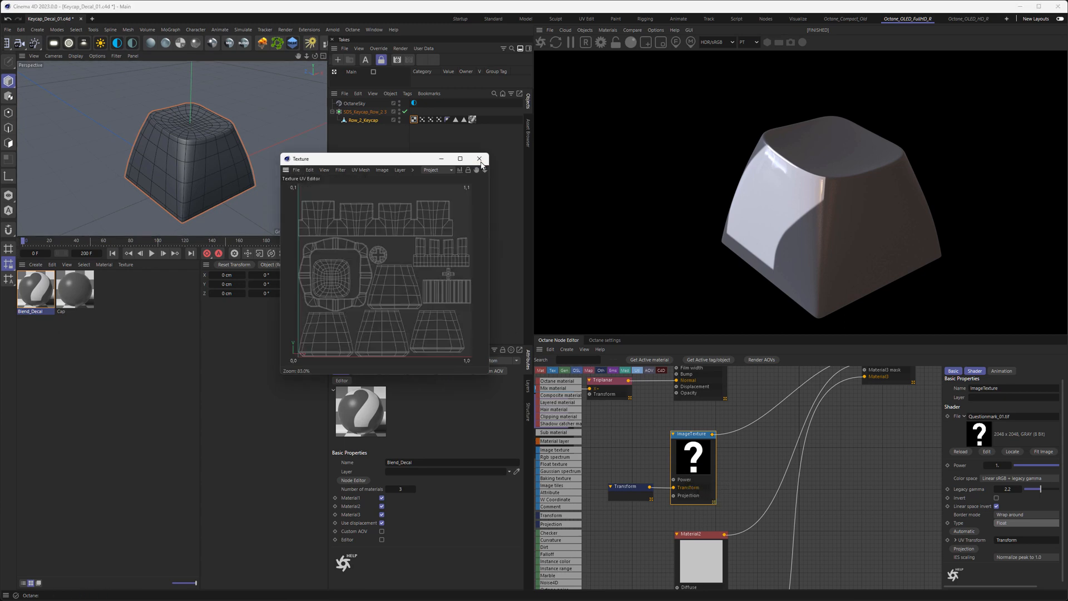
click(480, 159)
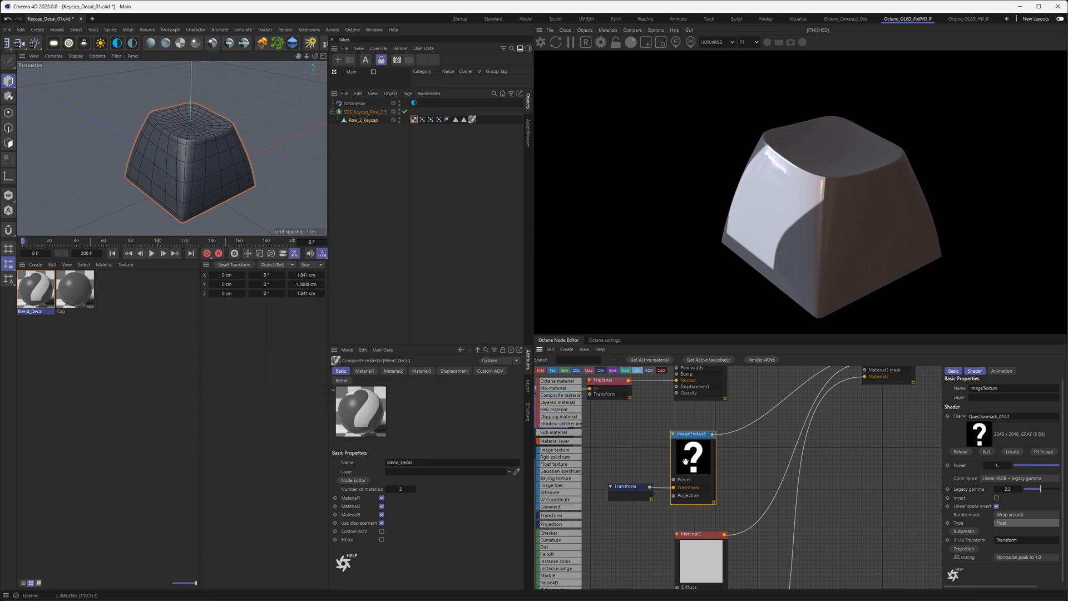
Step: Shift the question-mark texture's Transform translation to about -0.367 in X and about -0.038 in Y
click(627, 488)
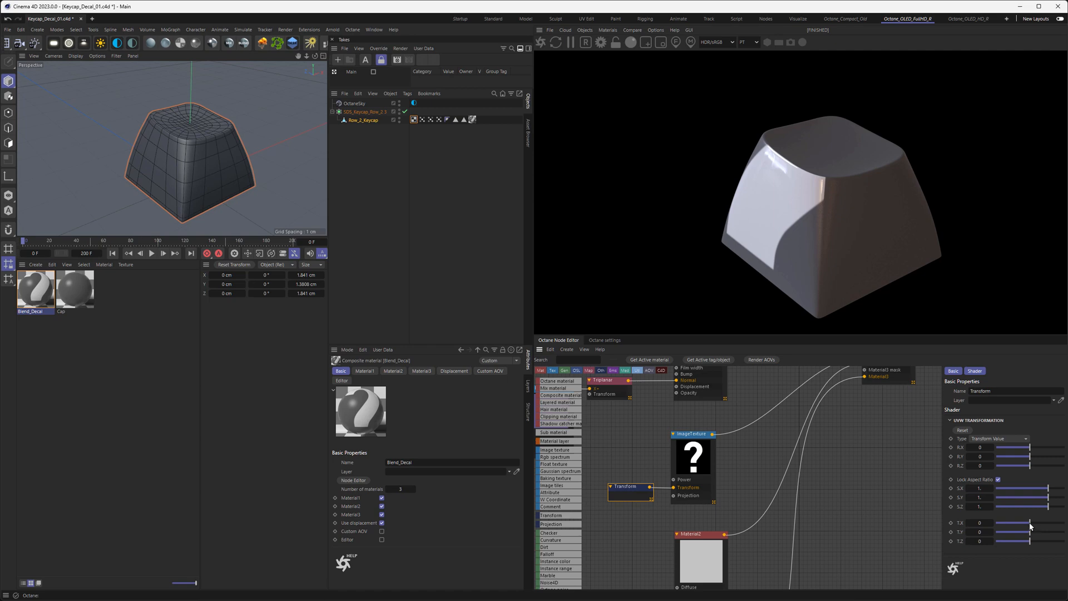
drag(1031, 526, 1019, 527)
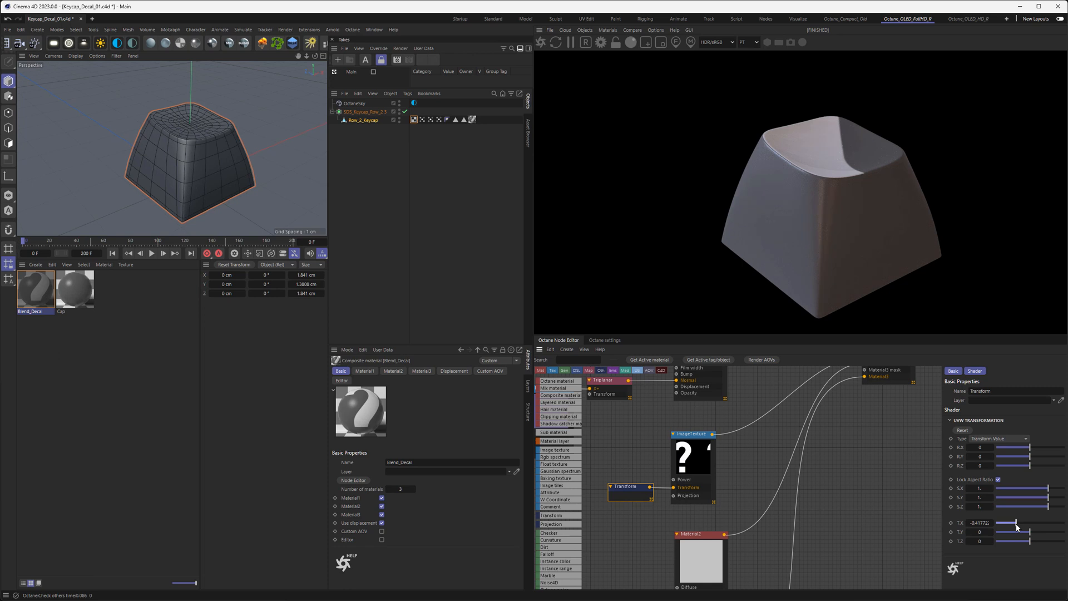
drag(1017, 527, 1019, 527)
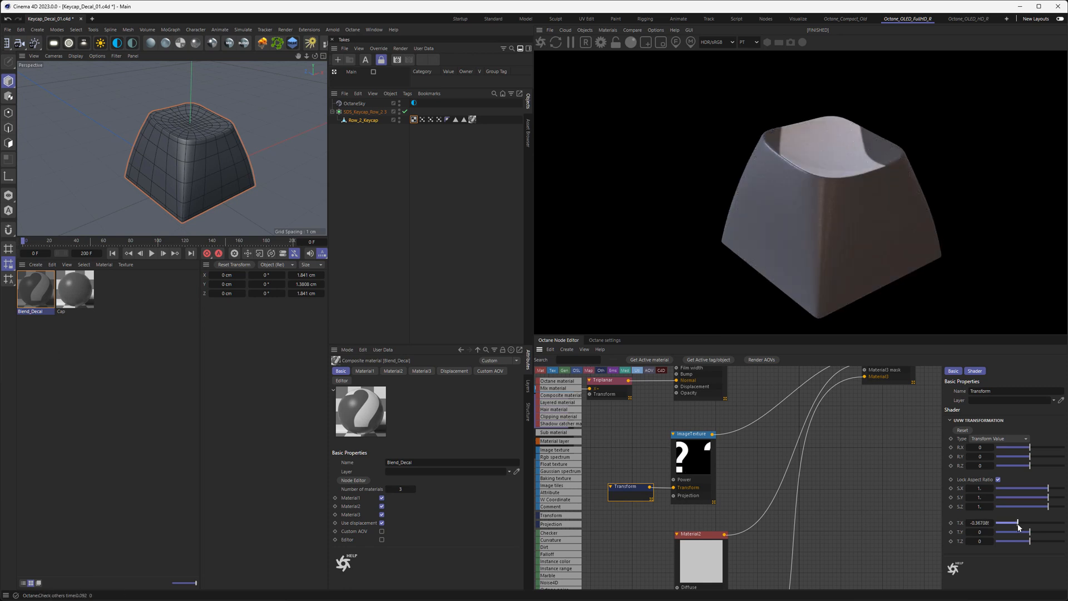
drag(1030, 532, 1029, 533)
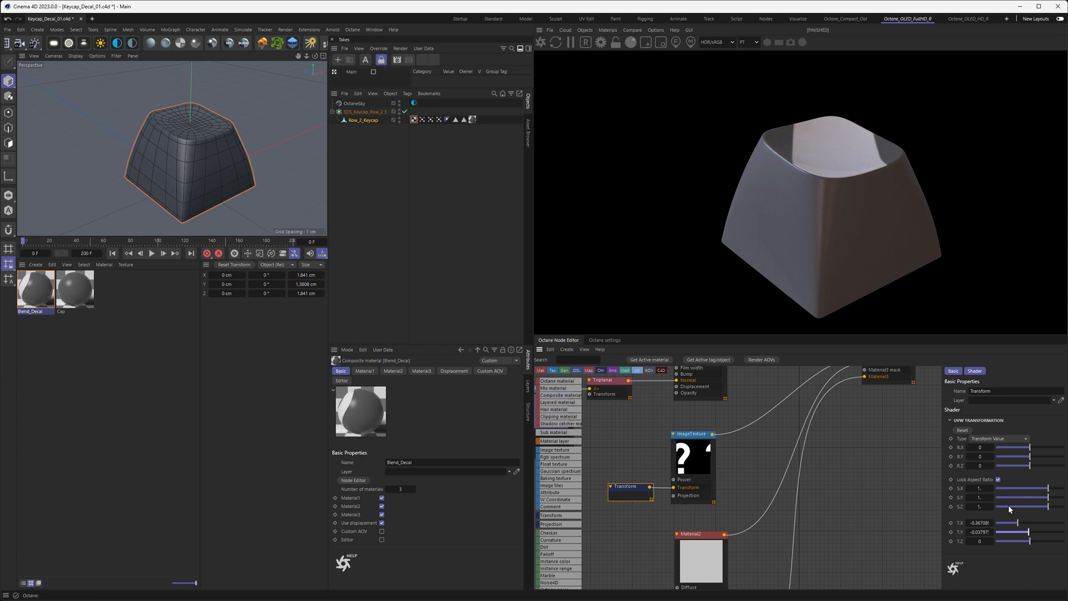
Step: Scale the question-mark Transform uniformly to 0.15 and shift its X translation to about -0.329
click(980, 488)
text(0.15)
key(Return)
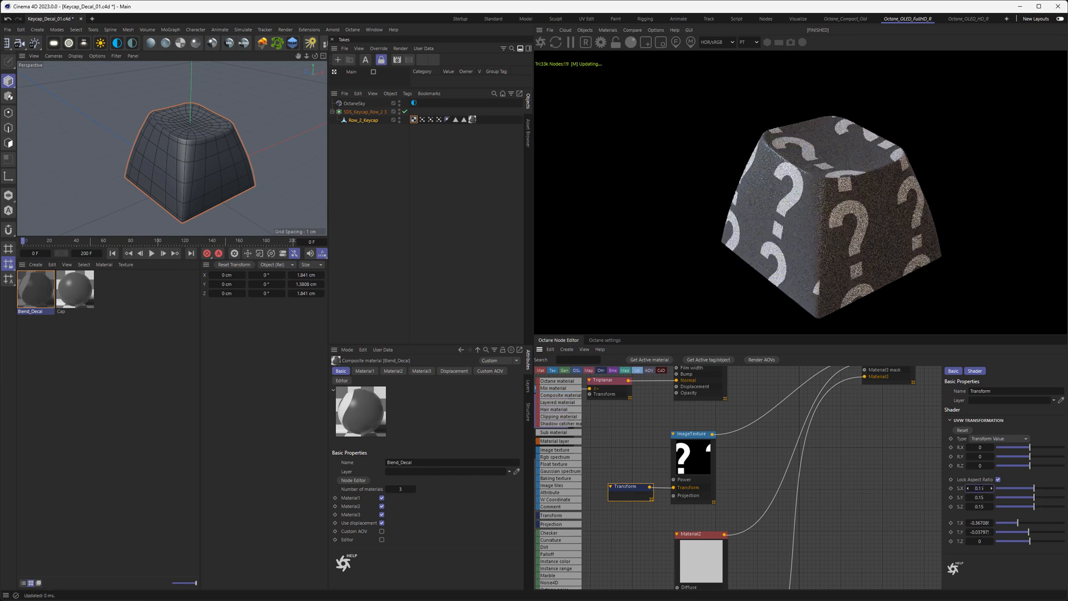
drag(1014, 520, 1018, 523)
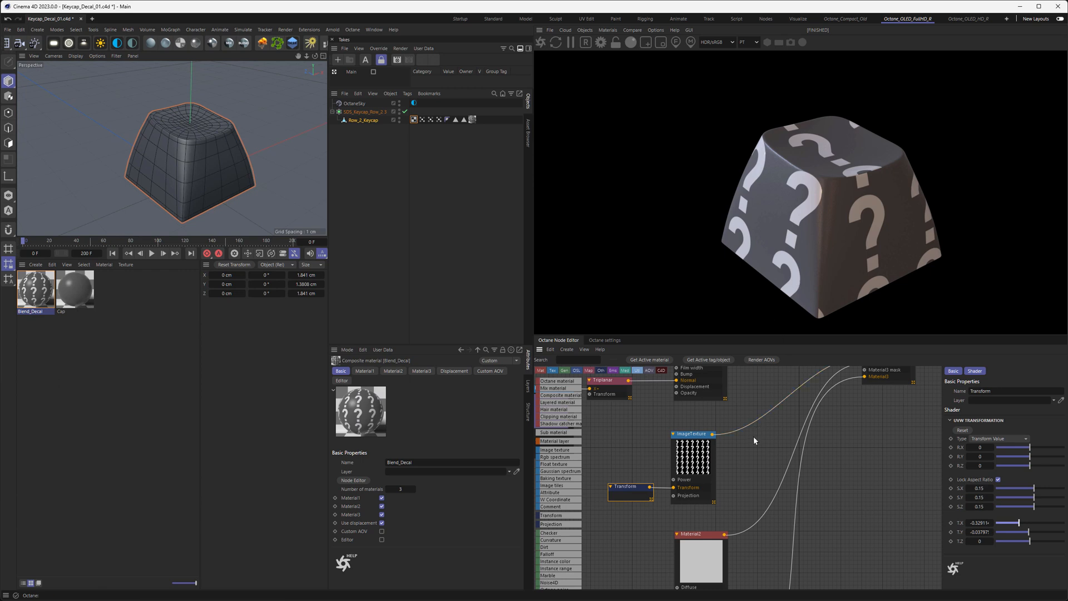
Step: Set the question-mark image texture's border mode to Black color so the decal does not repeat
click(689, 435)
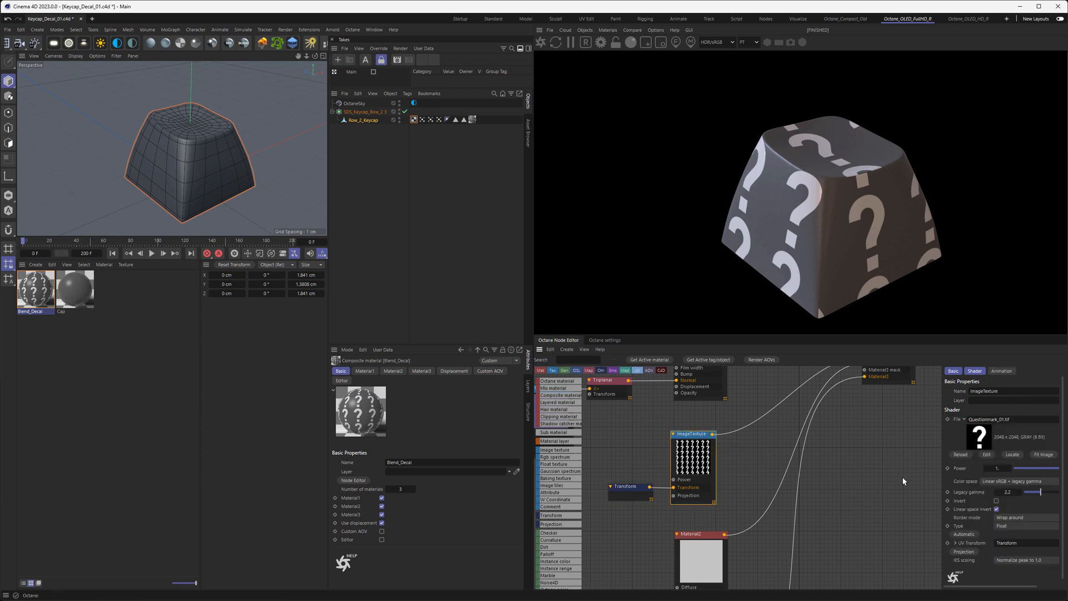
click(1012, 517)
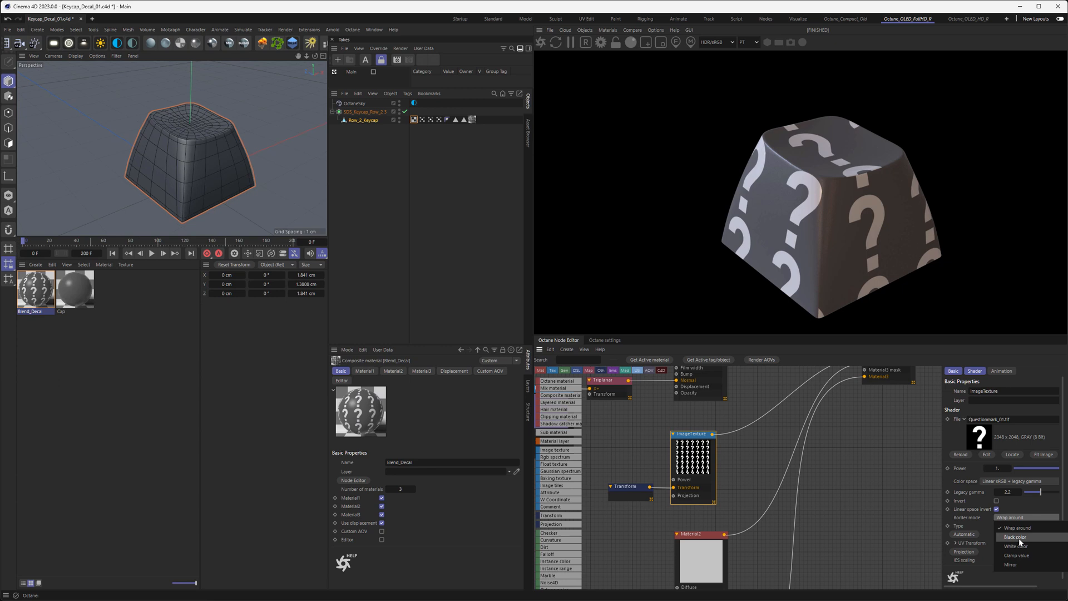
click(1017, 537)
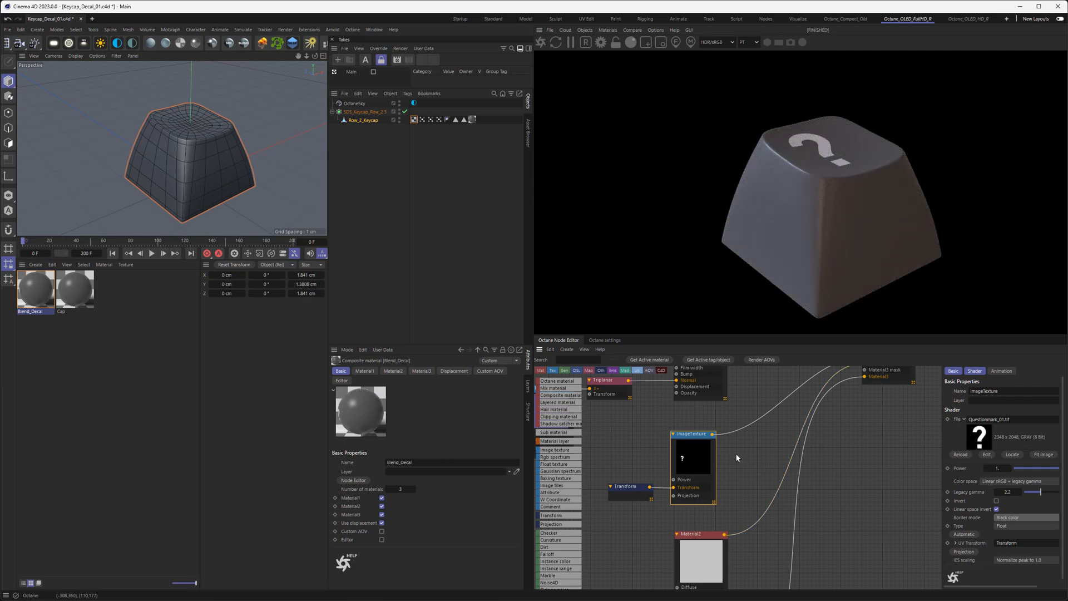
Step: Adjust the decal's X translation to about -0.316 to center it on the keycap top, and orbit to the front
click(621, 486)
drag(1020, 524, 1020, 524)
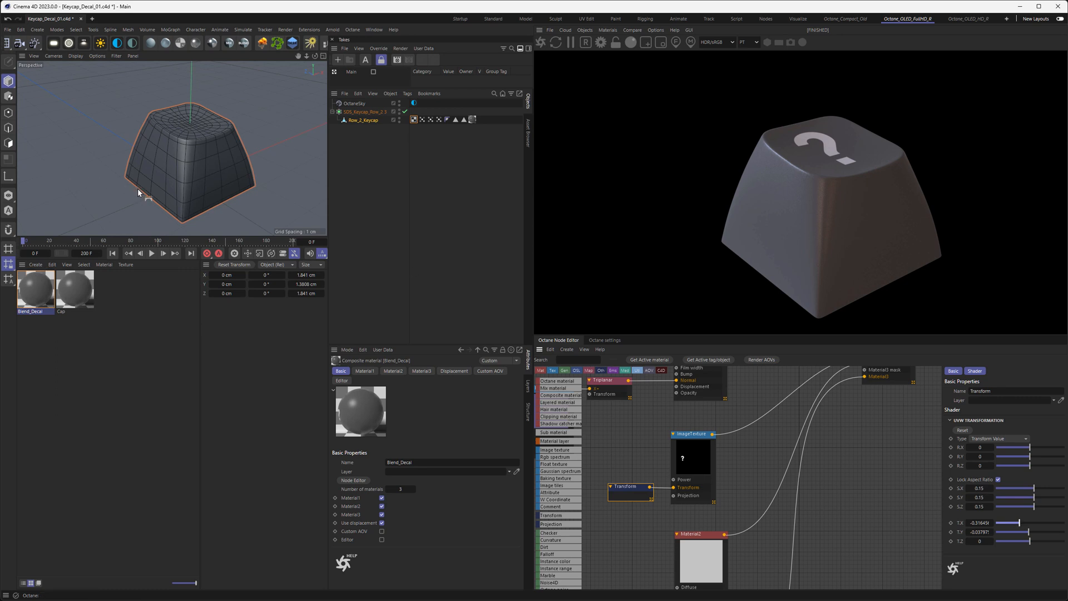
alt+drag(189, 151, 167, 157)
Step: Duplicate the question-mark image texture together with its Transform node and place the copies below the Material2 node
middle_drag(707, 471, 761, 411)
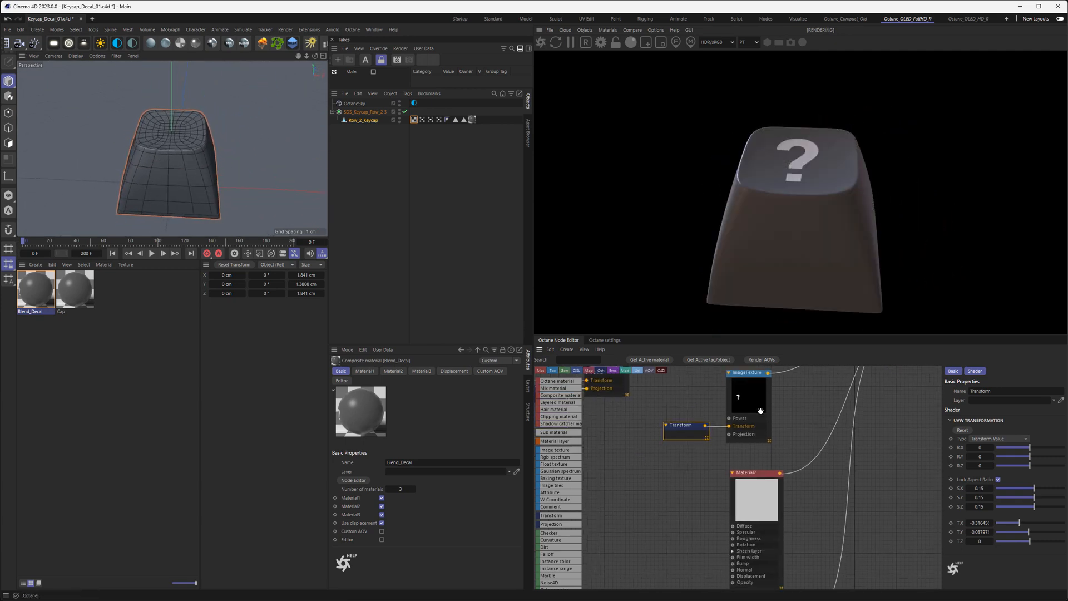
drag(678, 404, 680, 563)
middle_drag(687, 523, 698, 371)
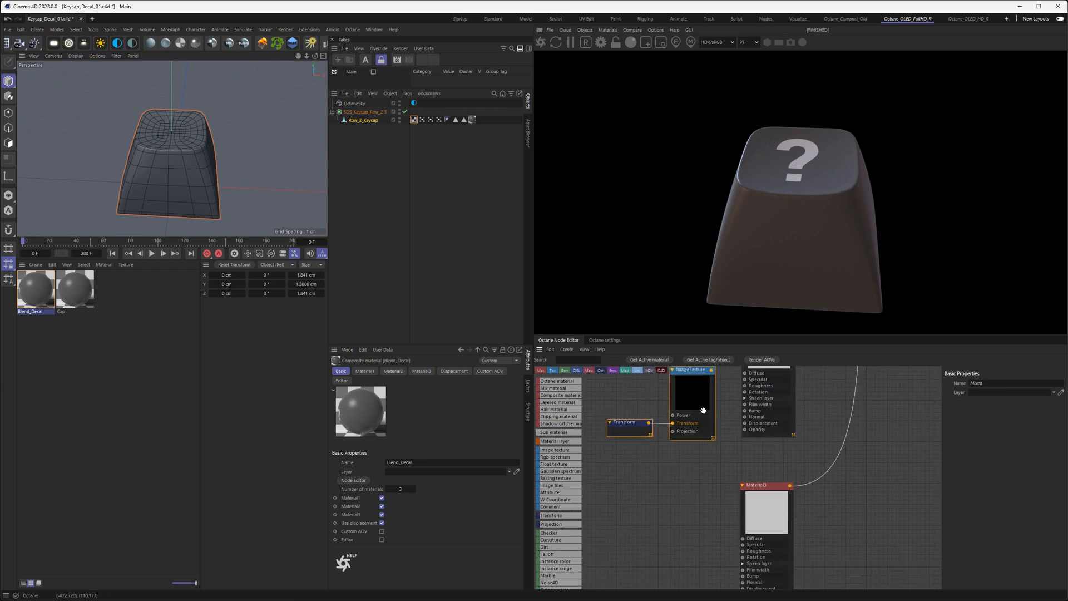
middle_drag(774, 381, 776, 492)
click(776, 493)
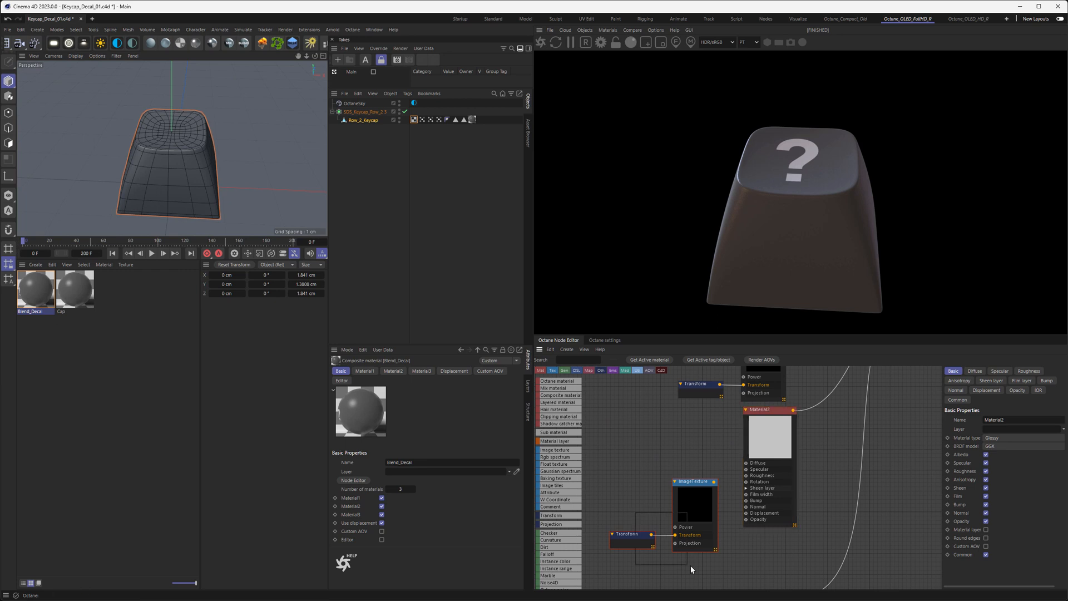
drag(698, 509, 775, 564)
middle_drag(775, 564, 733, 534)
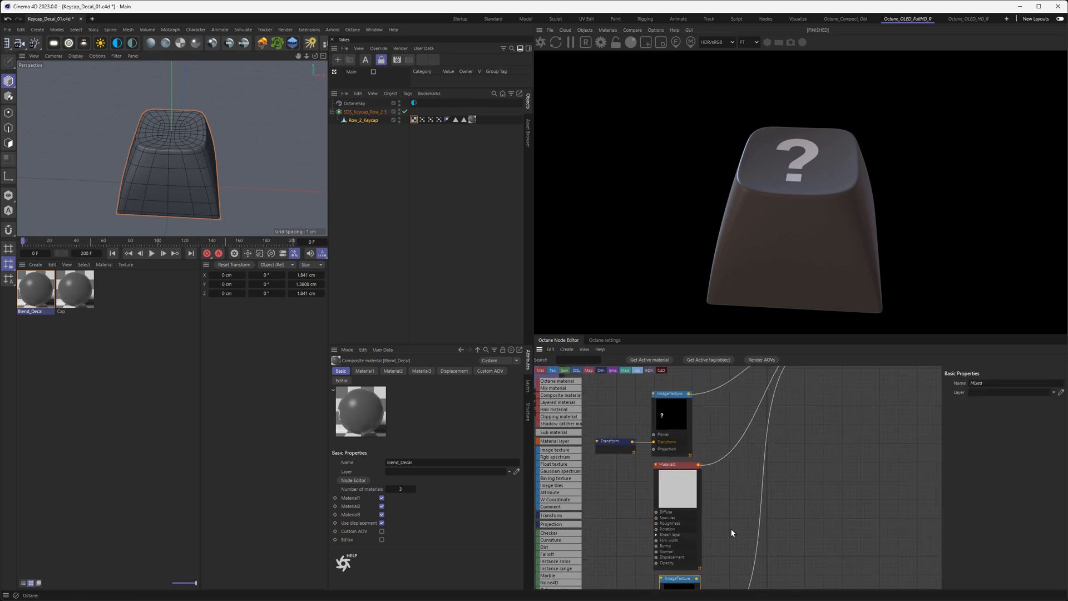
Step: Connect the duplicated image texture to Blend_Decal's Material3 mask and arrange it between the Material2 and Material3 nodes
scroll(709, 563, down, 3)
drag(704, 570, 806, 381)
middle_drag(743, 524, 785, 431)
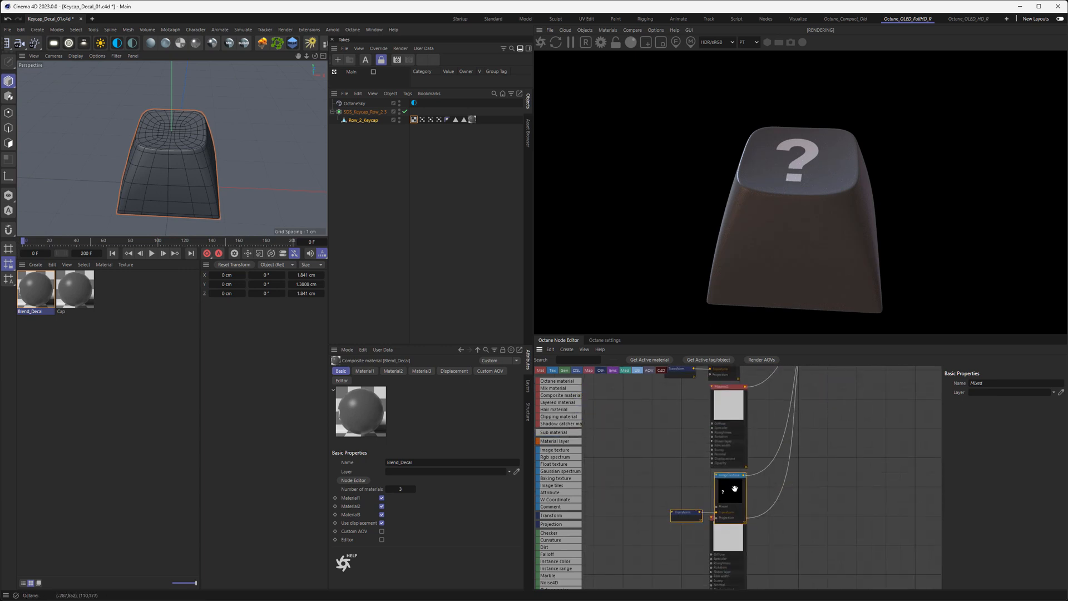
drag(727, 556, 726, 570)
Step: Replace the image in the duplicated texture node with Slash_01.tif
click(729, 490)
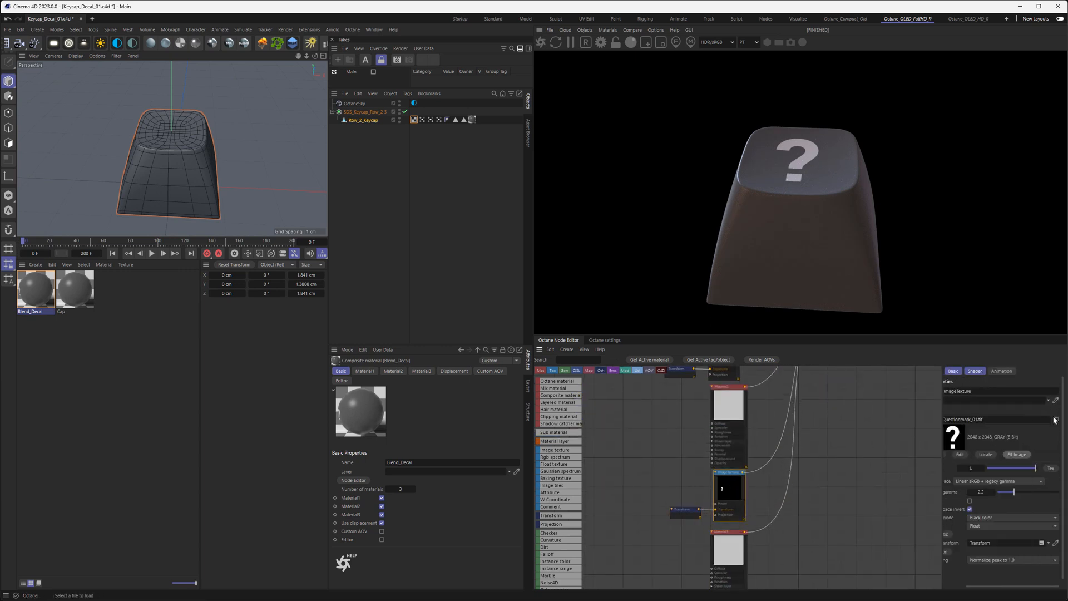
click(1055, 419)
double_click(262, 109)
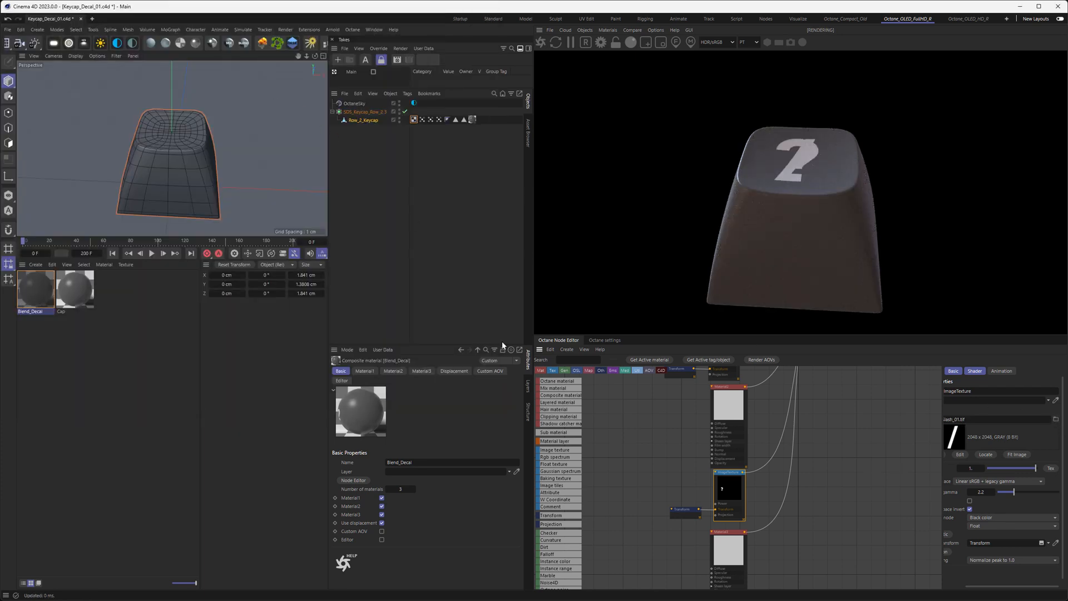
middle_drag(747, 491, 722, 511)
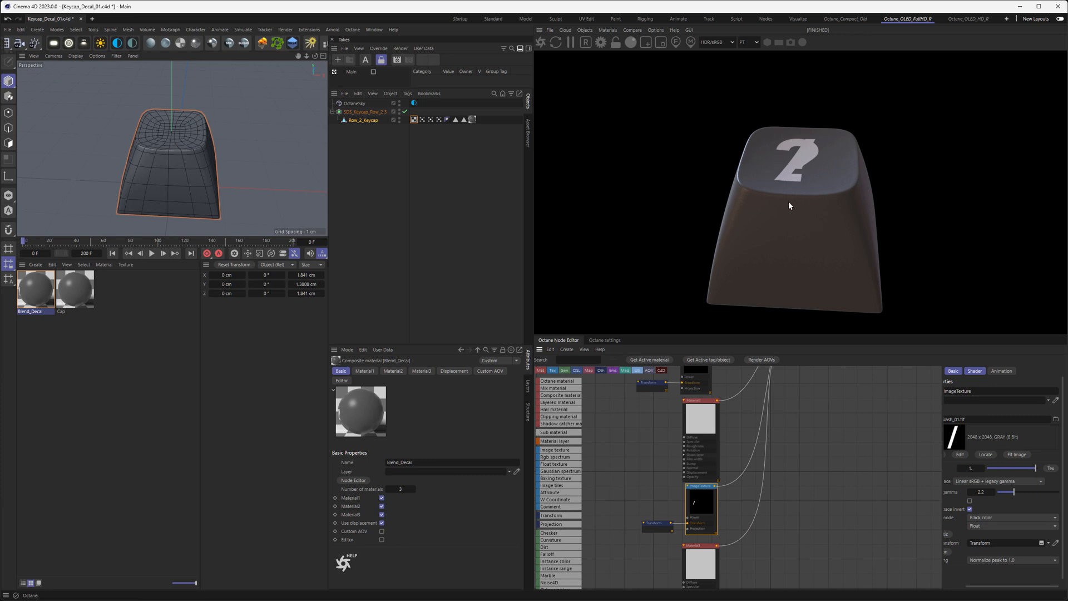
Step: Set Material3's diffuse color to pink with R 0.7, G about 0.477 and B 0.7
click(701, 564)
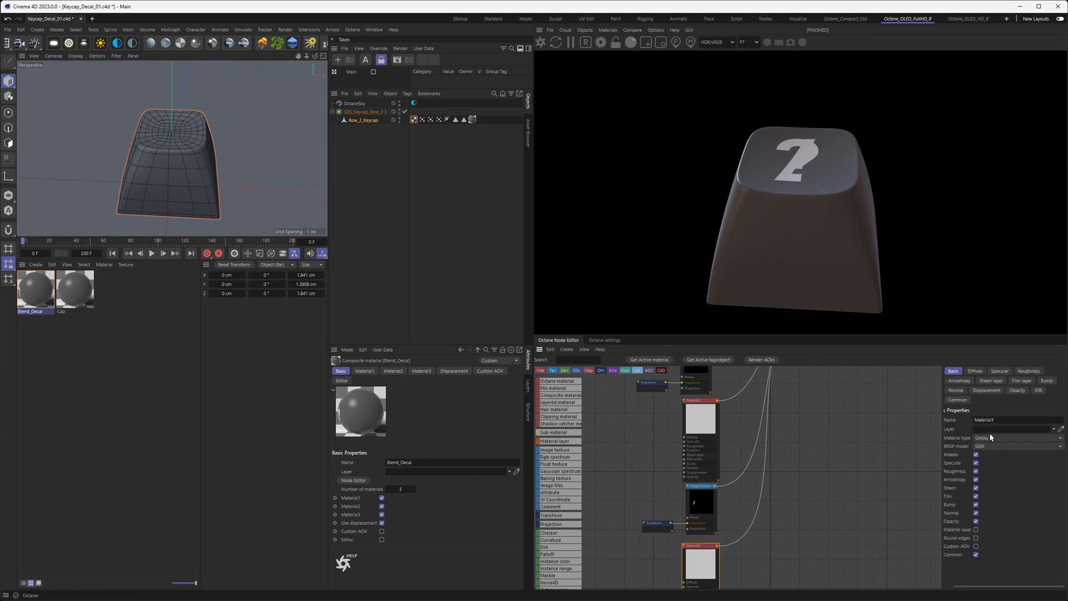
click(975, 371)
click(1022, 440)
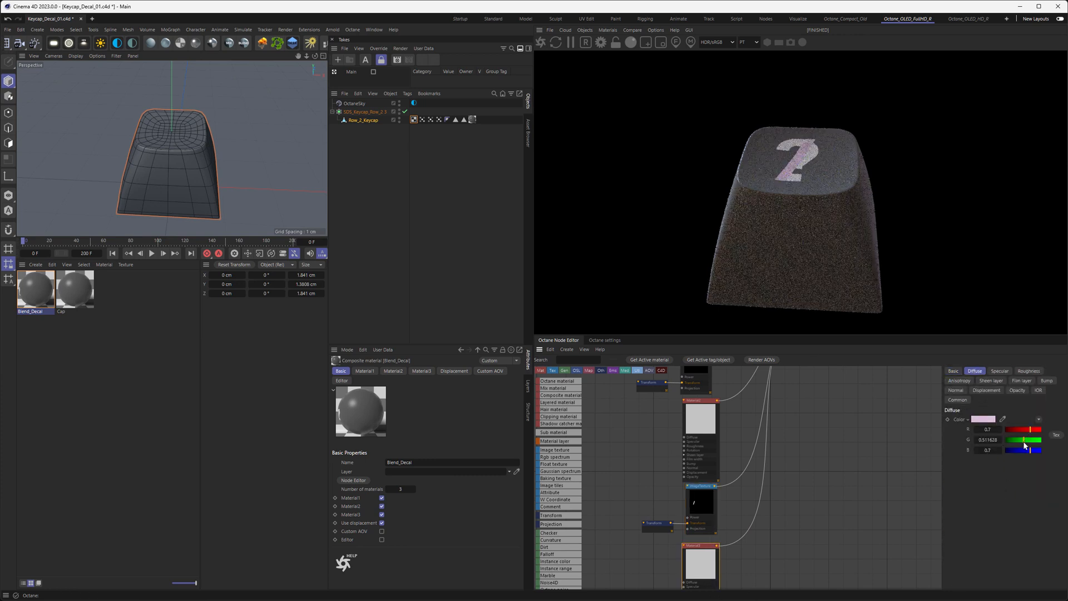
alt+right_drag(167, 133, 198, 129)
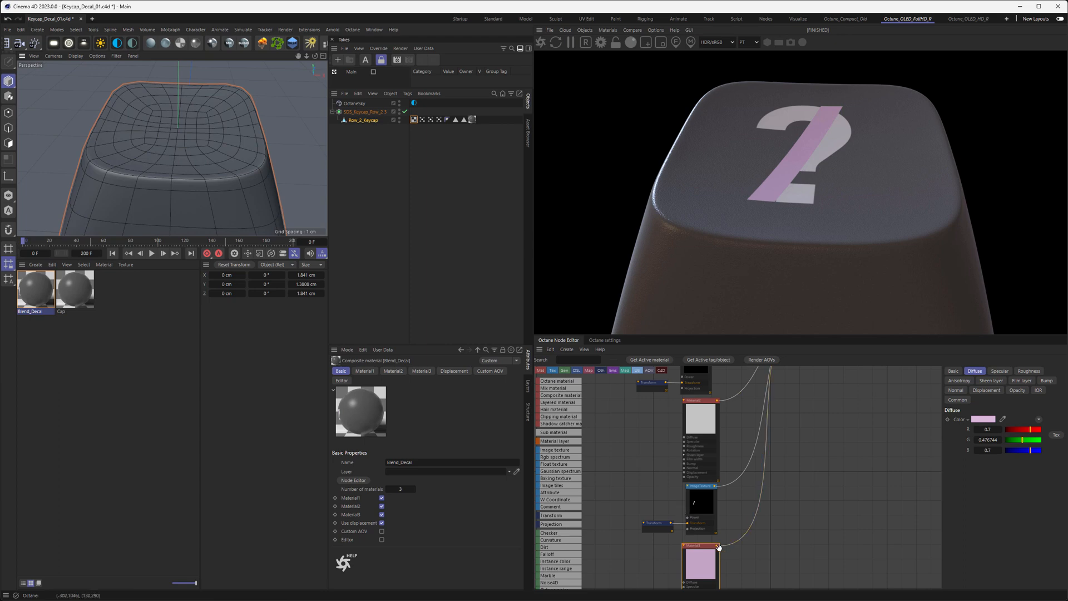
Step: Move the slash decal onto the keycap's front face with X translation about 0.291 and Y translation about -0.329
click(662, 528)
scroll(682, 523, up, 3)
middle_drag(718, 522, 697, 495)
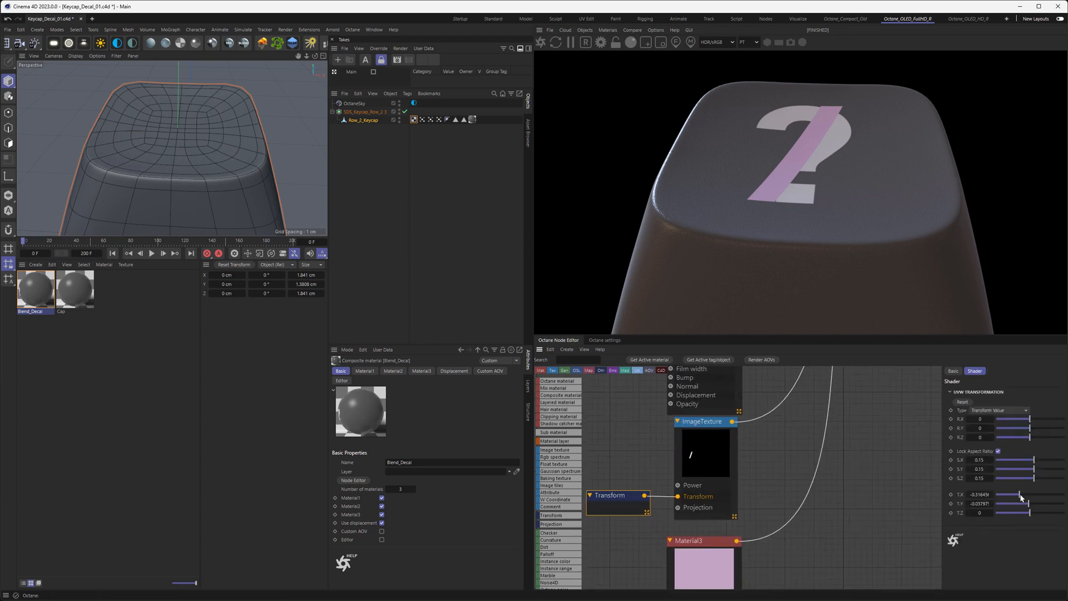
mouse_move(1022, 498)
mouse_down()
mouse_move(1042, 495)
mouse_move(1039, 507)
mouse_move(1010, 507)
mouse_move(1019, 506)
mouse_up()
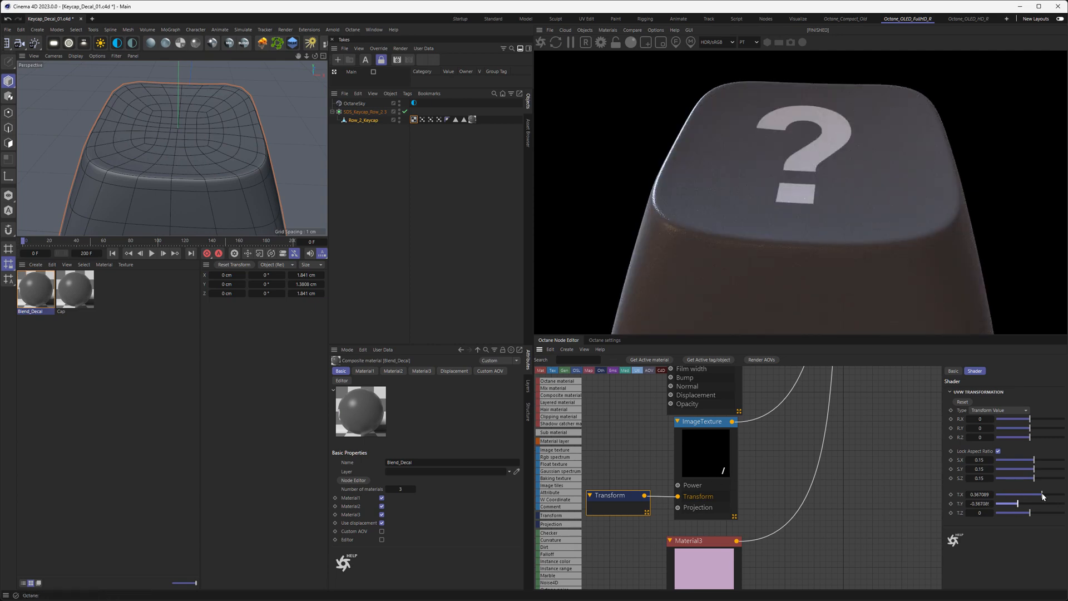
mouse_move(1043, 497)
mouse_down()
mouse_move(1020, 506)
mouse_move(1040, 495)
mouse_up()
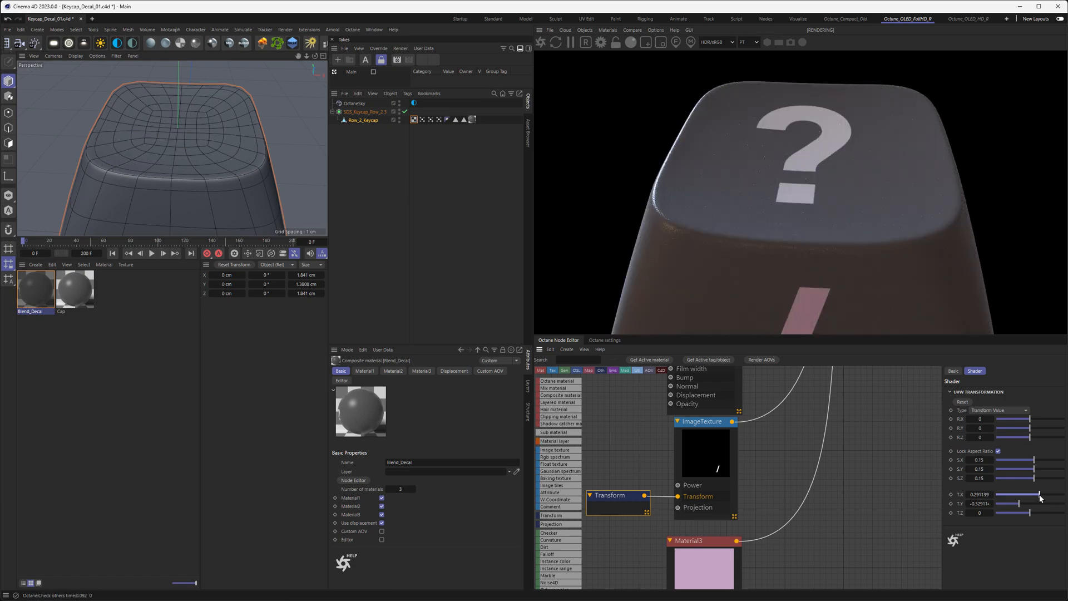
scroll(204, 168, down, 8)
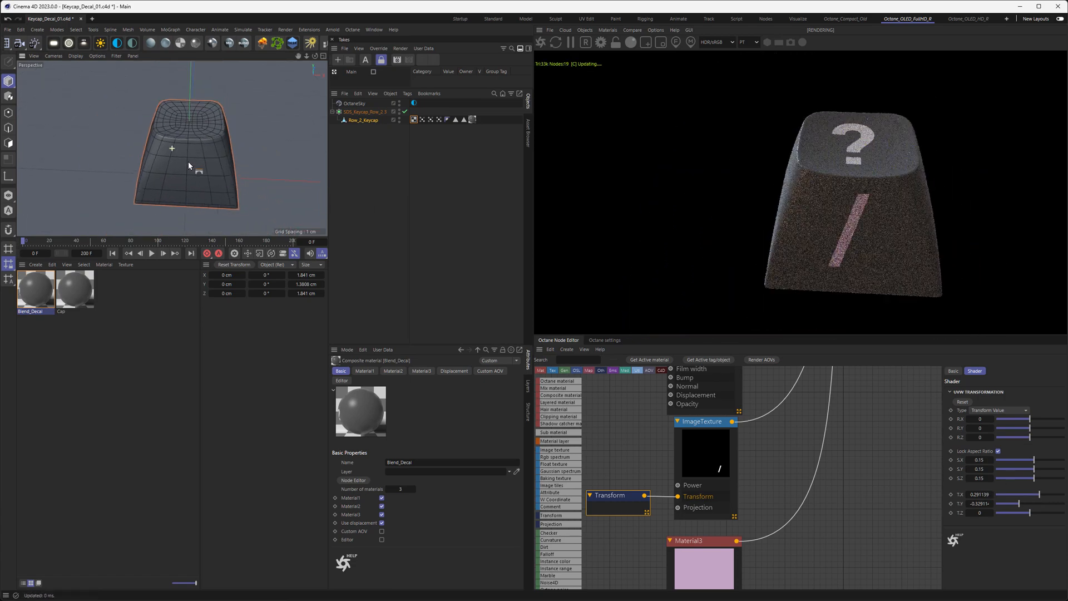
alt+drag(203, 168, 170, 155)
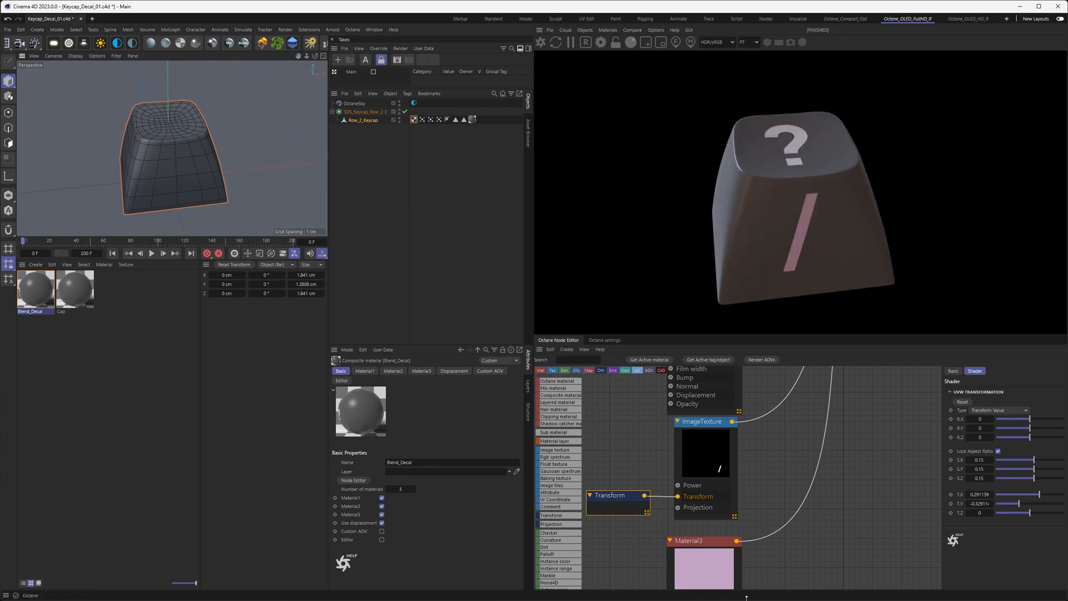
Step: Add an image texture node beside Material2, load Otoy_01.tif into it and connect it to Material2's Diffuse input
click(710, 568)
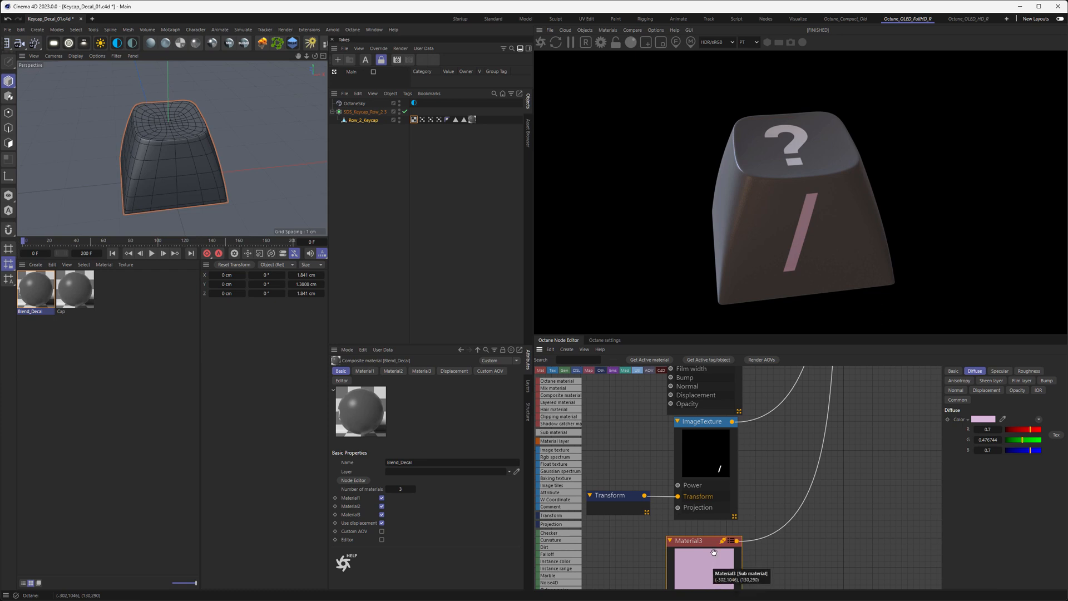
middle_drag(709, 469, 730, 375)
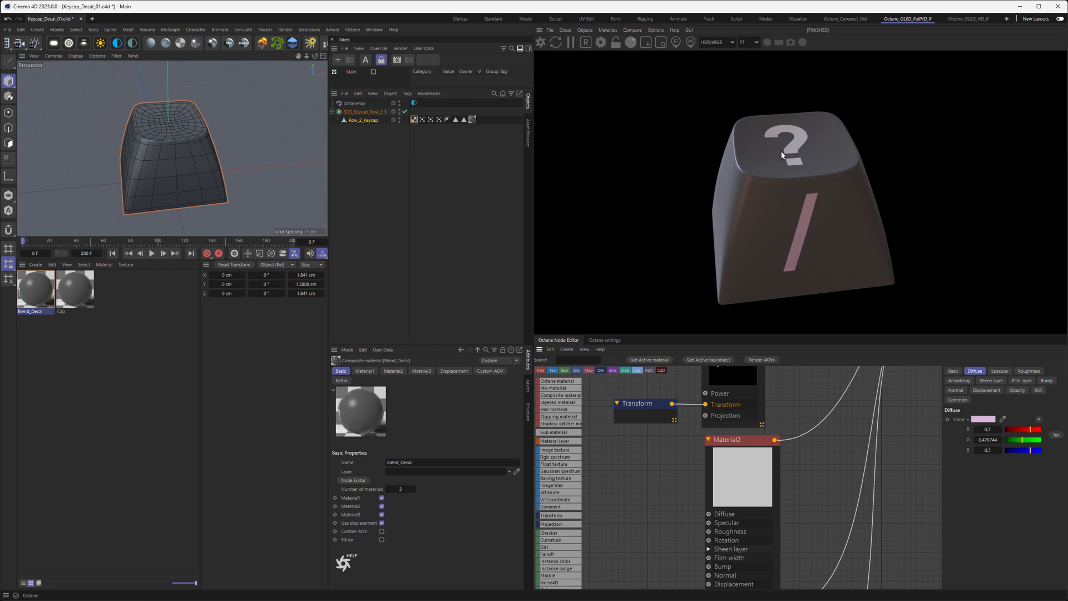
middle_drag(661, 374, 674, 445)
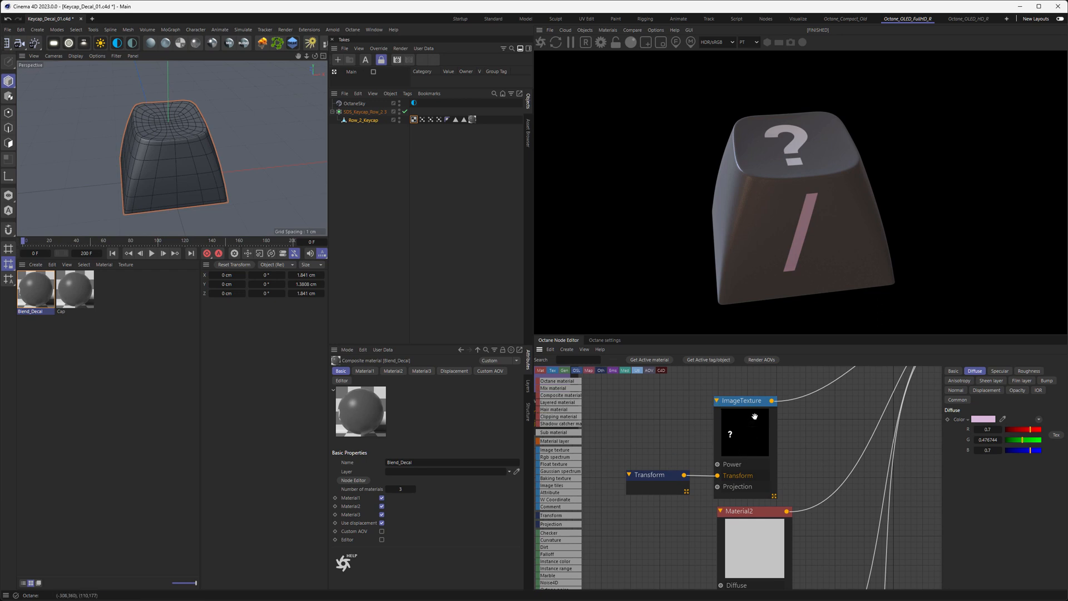
middle_drag(740, 553, 775, 457)
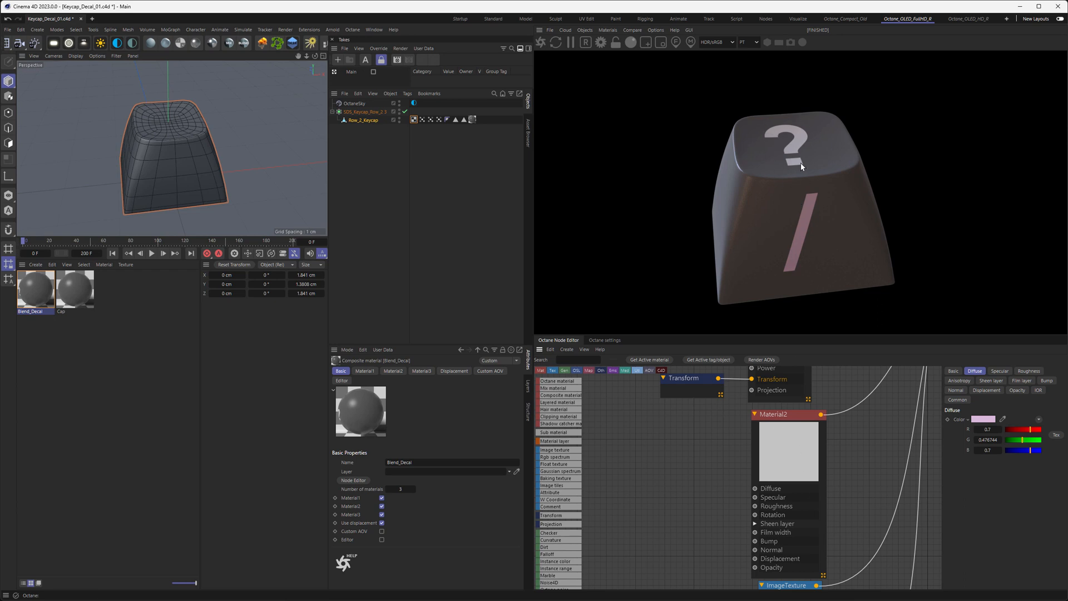
click(780, 443)
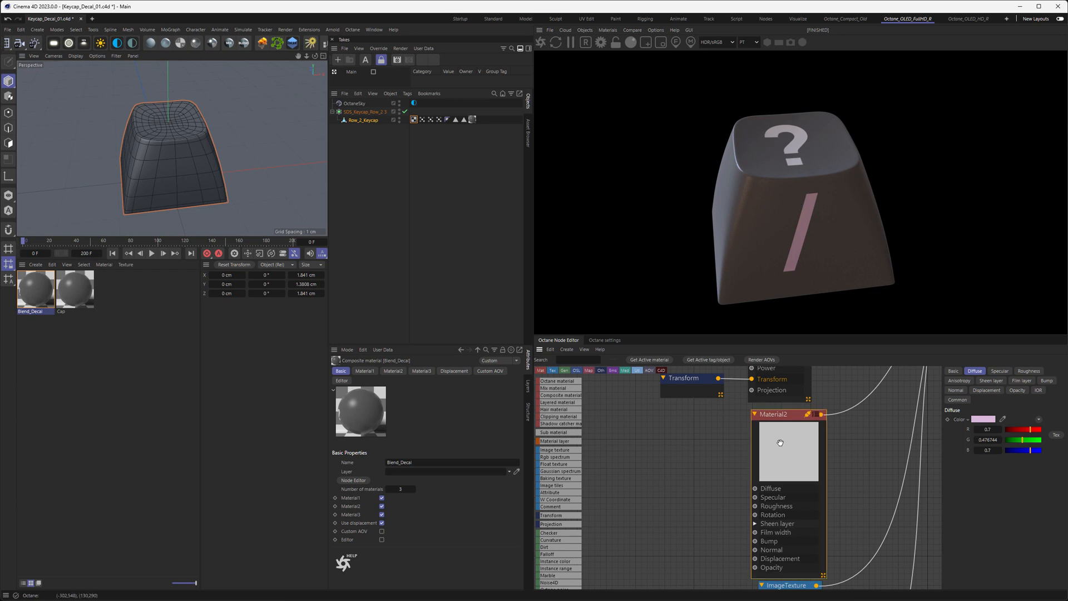
drag(556, 450, 701, 467)
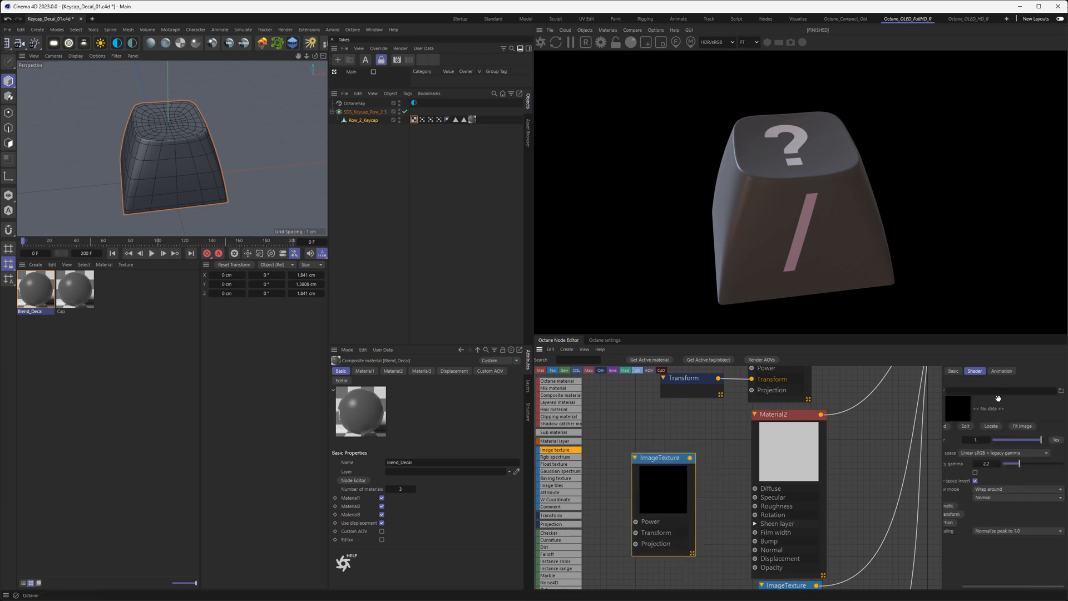
click(1061, 390)
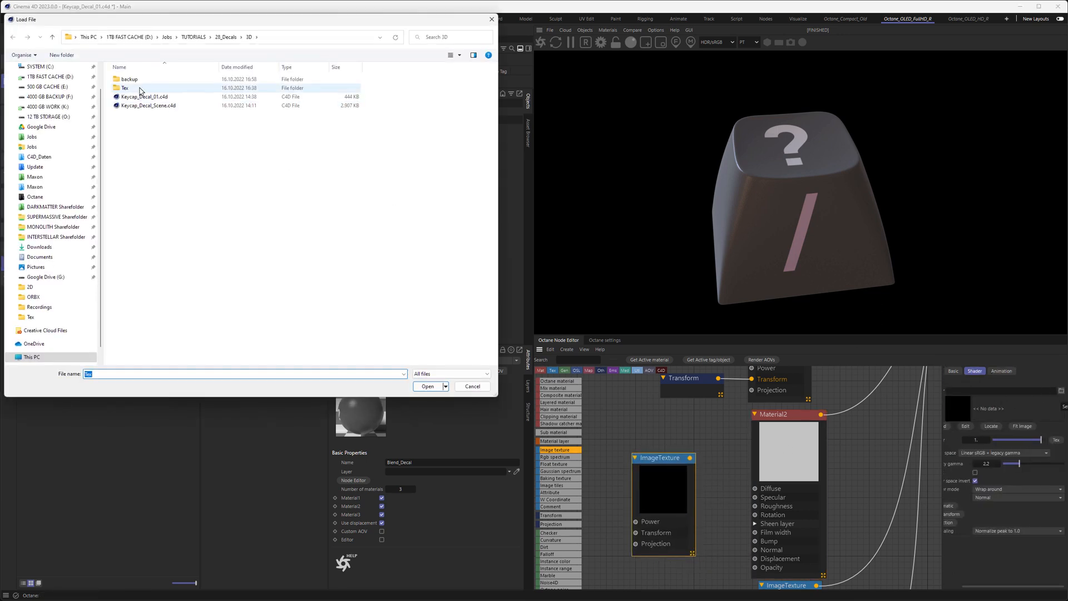
double_click(127, 88)
double_click(139, 91)
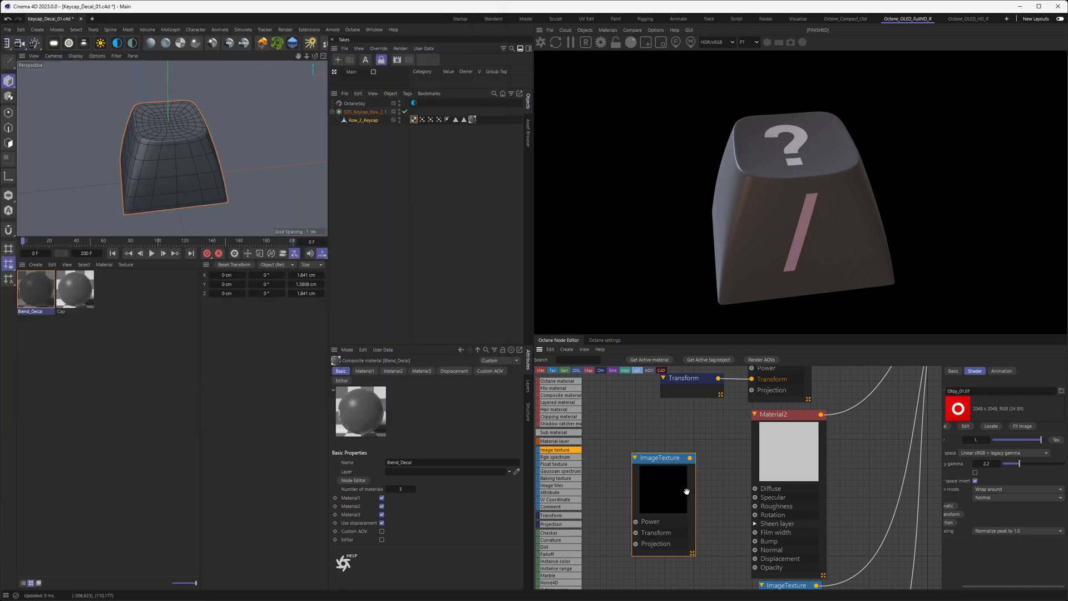
drag(683, 483, 756, 490)
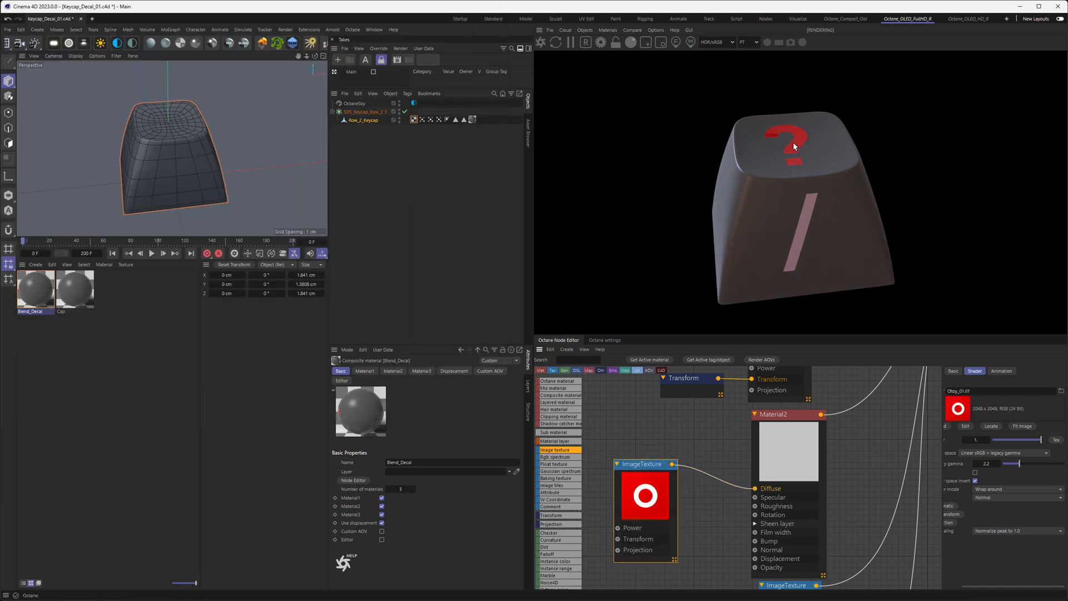
drag(647, 493, 675, 517)
Step: Replace the question-mark image in Material2's mask texture with Otoy_Alpha_01.tif
middle_drag(712, 415, 680, 502)
click(747, 418)
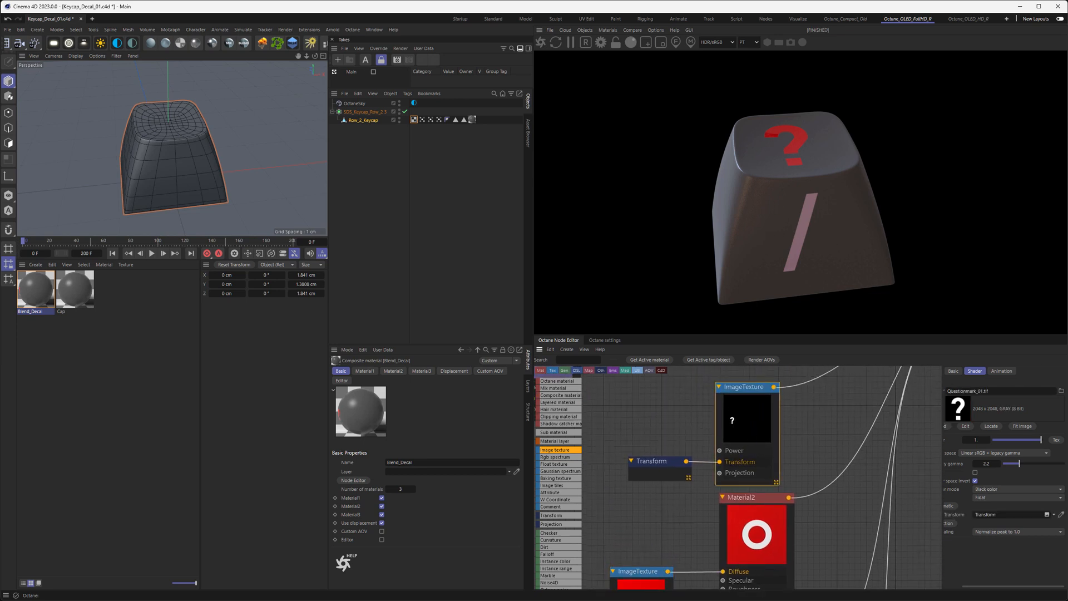
click(1061, 391)
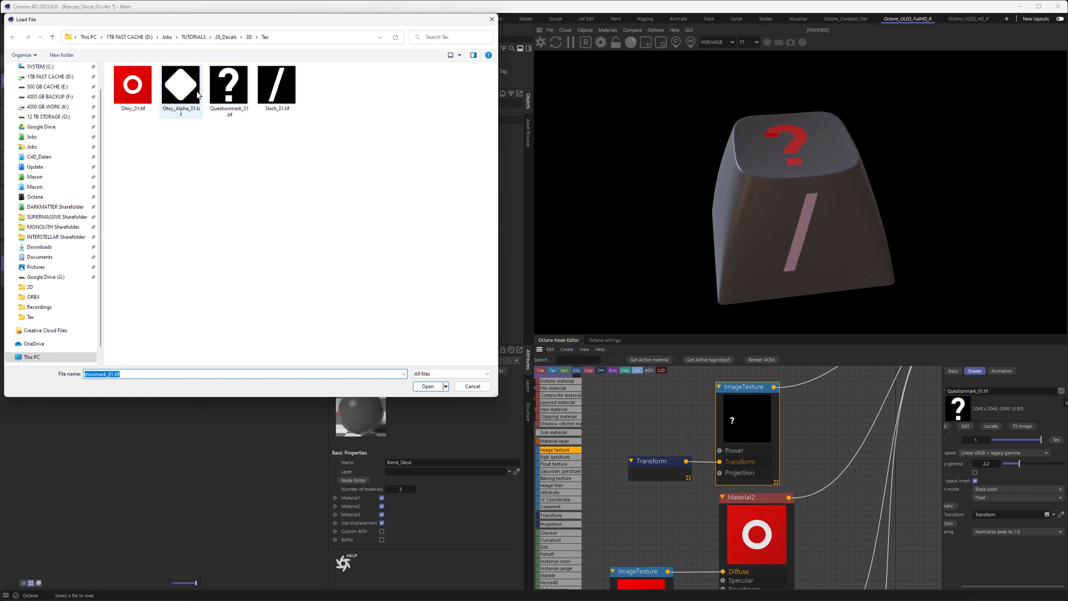
double_click(181, 87)
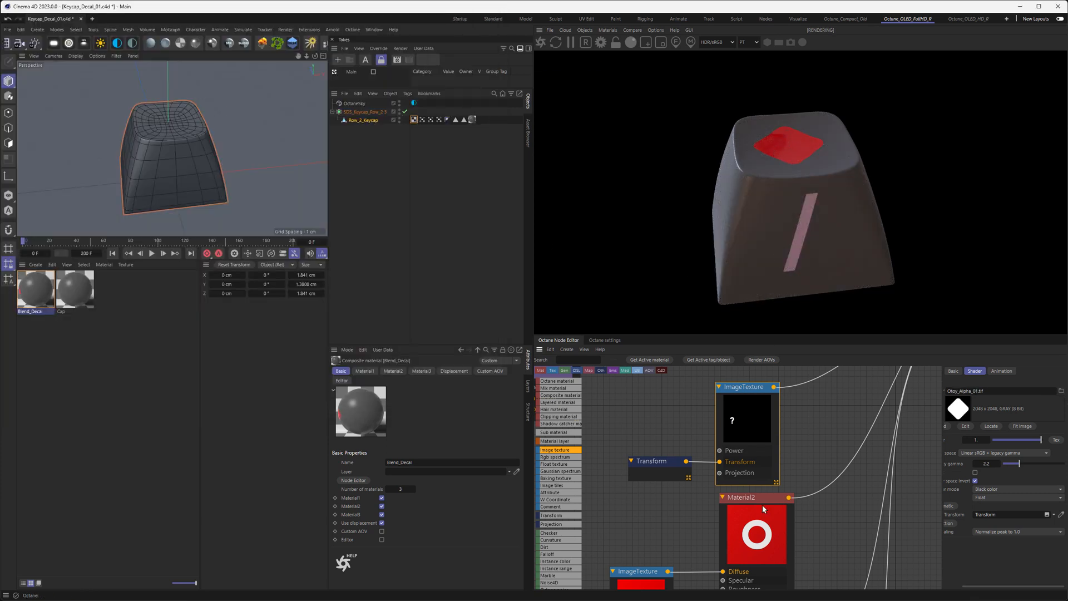
Step: Move the alpha mask's Transform node aside and also connect it to the Transform input of the Otoy_01.tif texture
middle_drag(679, 550, 756, 516)
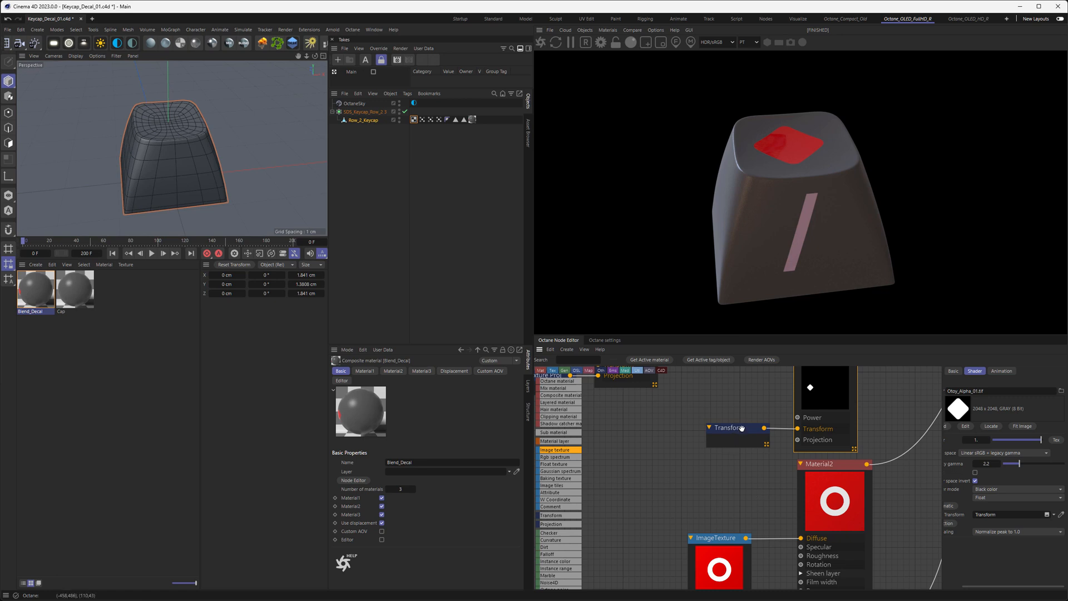
drag(731, 444, 609, 441)
middle_drag(685, 488, 695, 451)
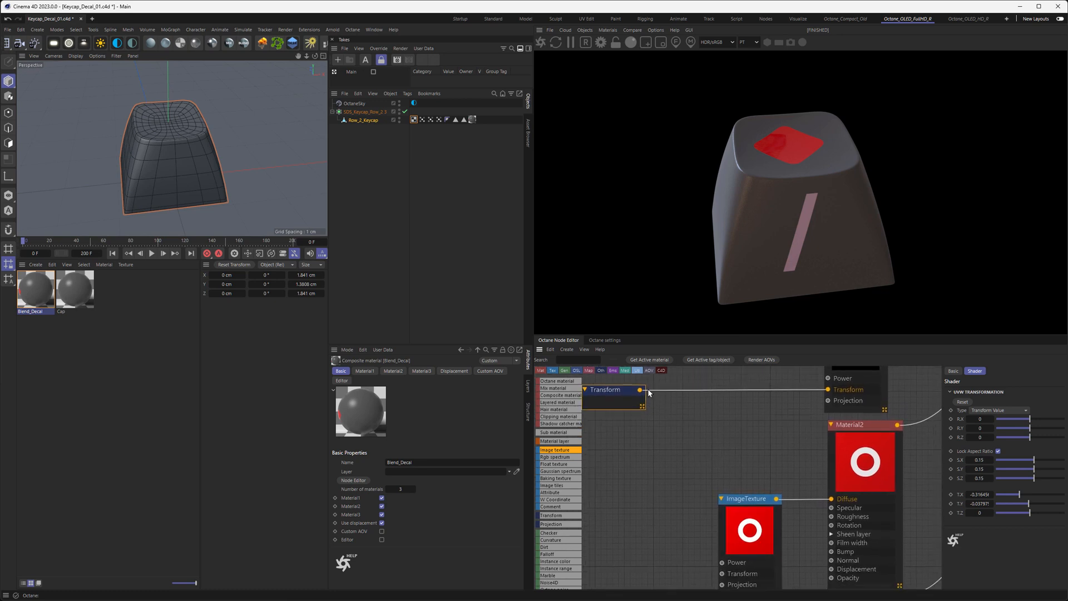
drag(640, 389, 722, 573)
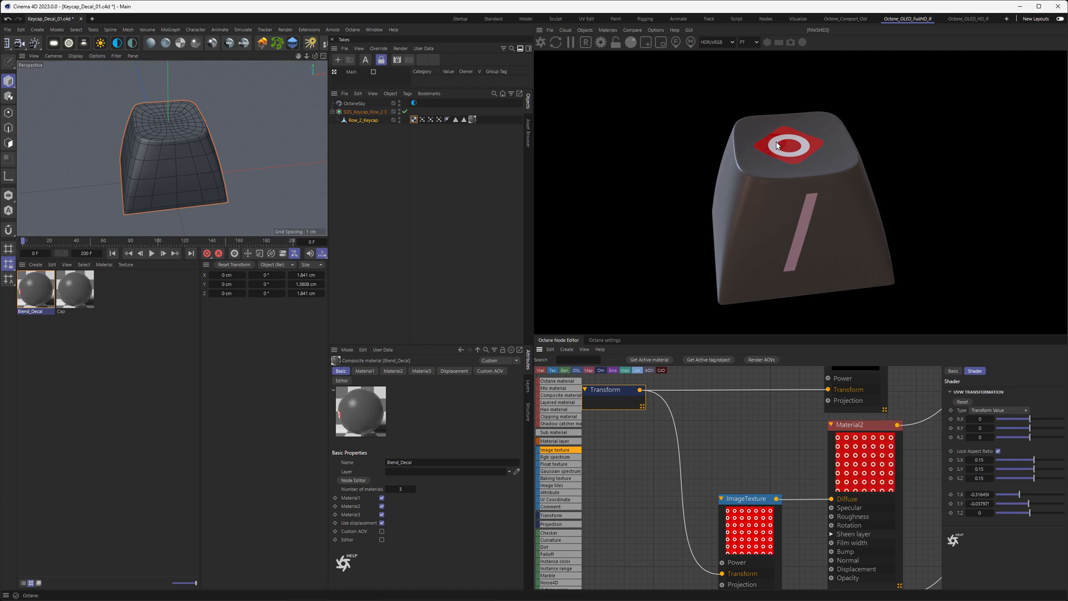
alt+drag(782, 205, 731, 185)
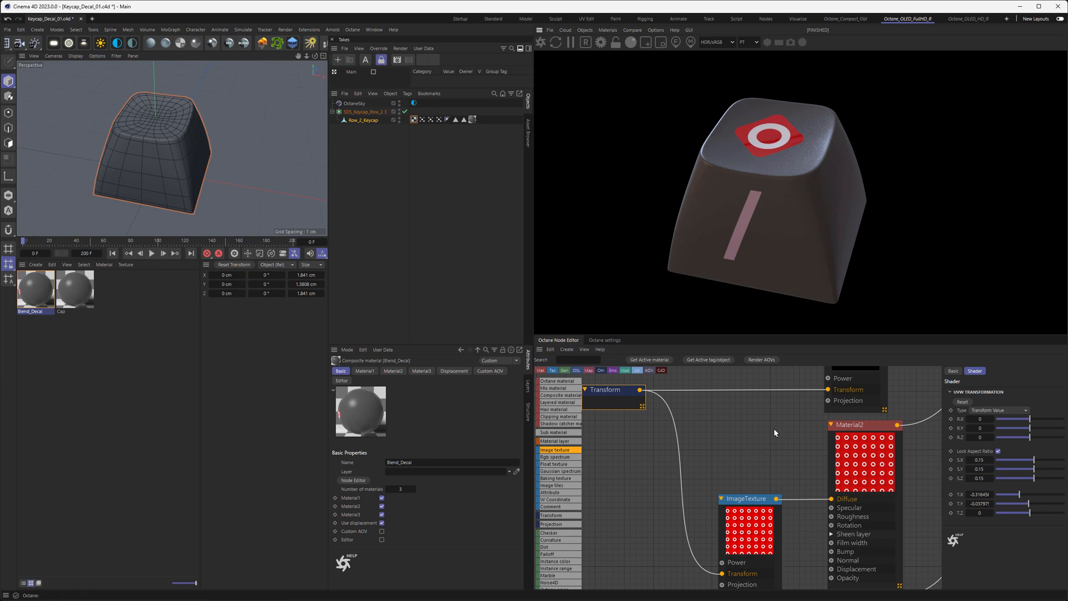
Step: Set the border mode of the Otoy_01.tif image texture to Clamp value
middle_drag(773, 429, 744, 510)
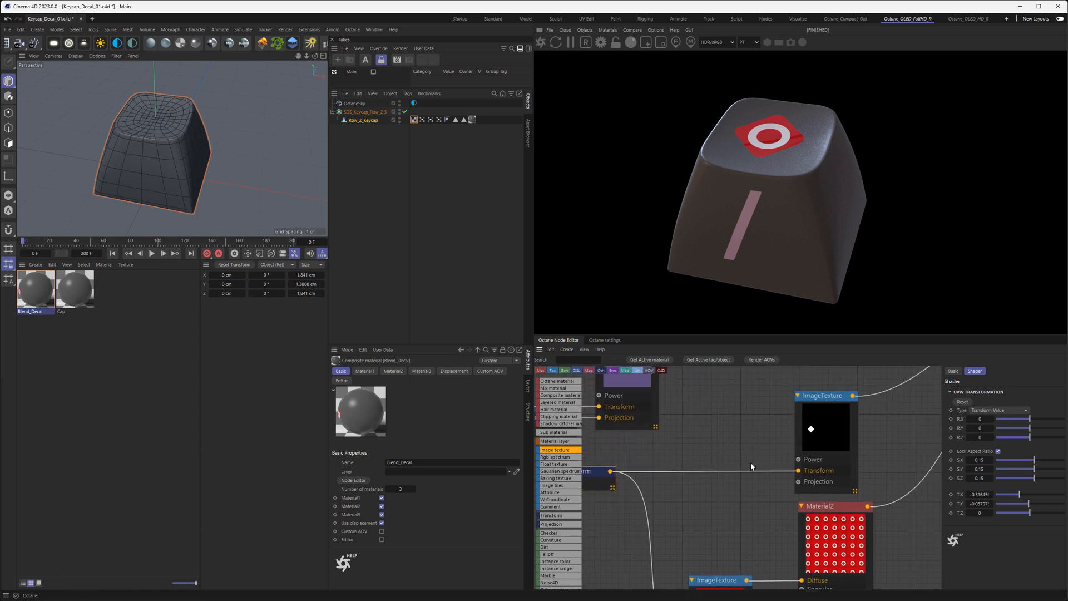
middle_drag(666, 506, 685, 407)
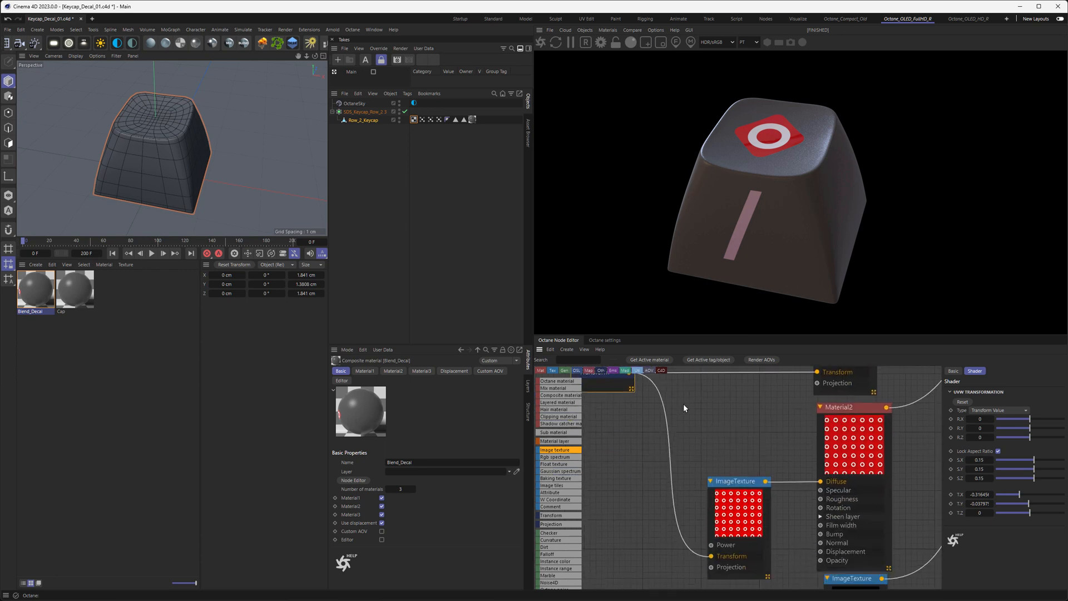
click(745, 507)
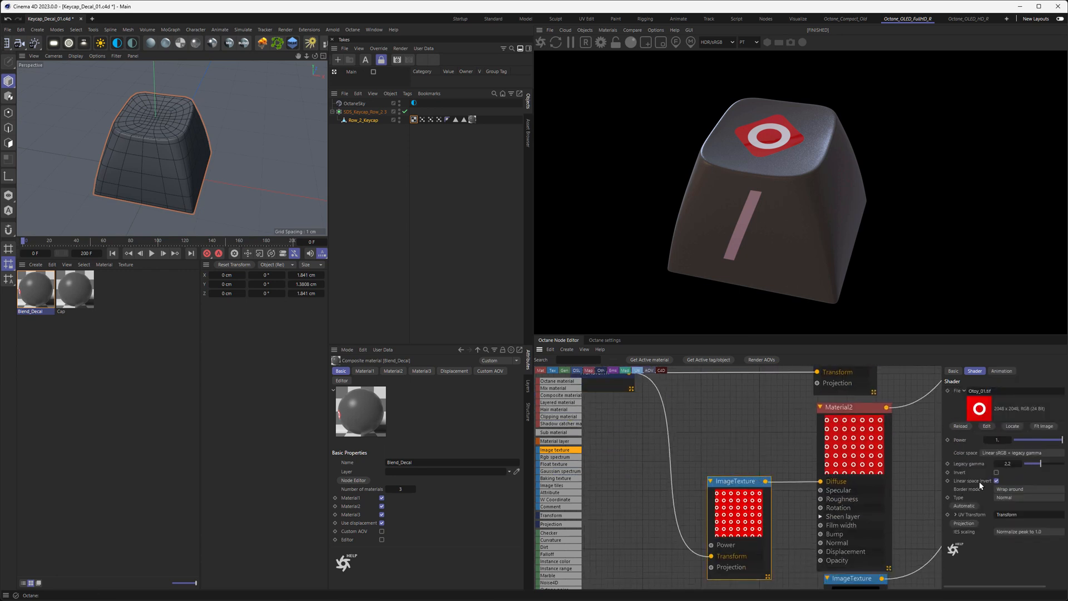
click(1010, 489)
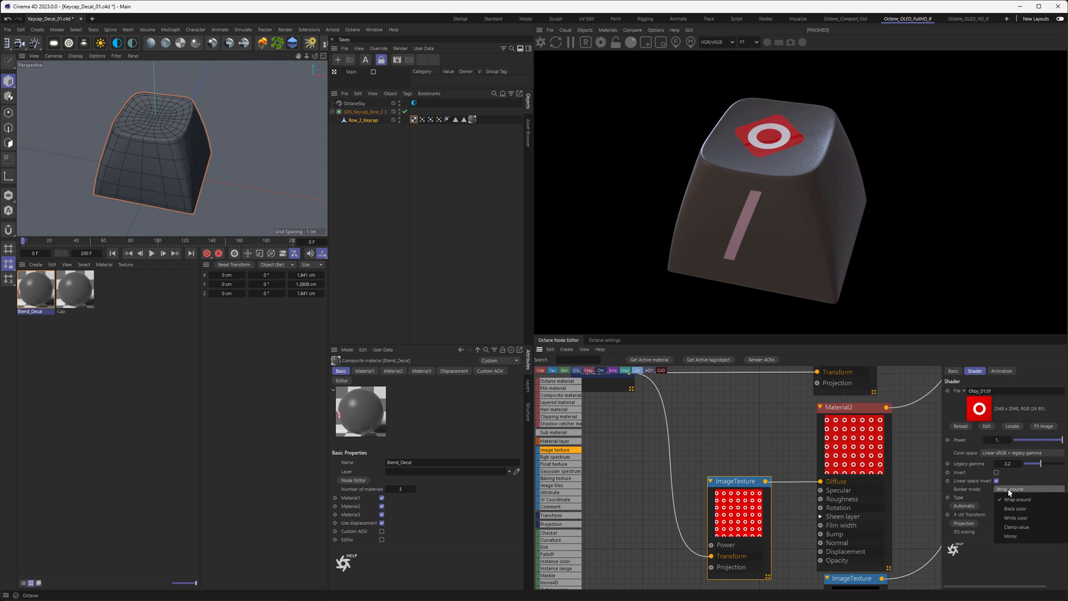
click(1018, 529)
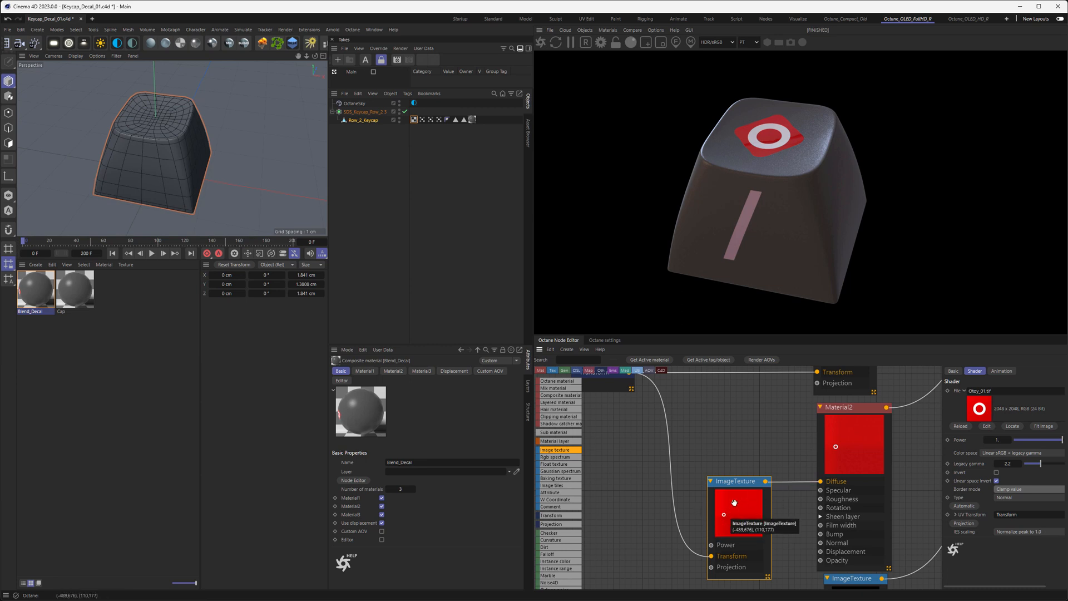
middle_drag(776, 443, 780, 484)
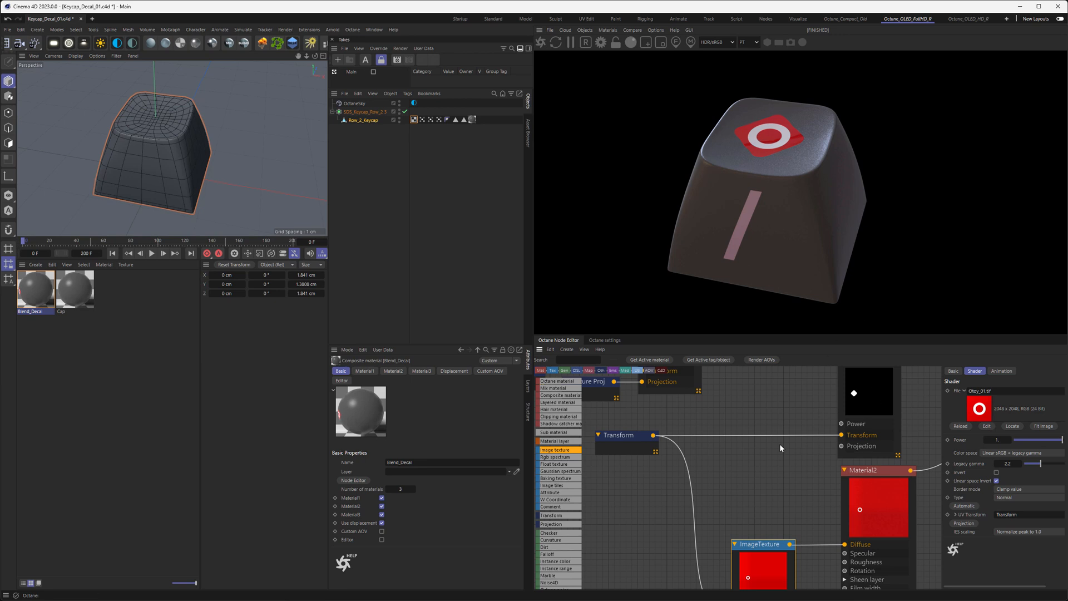
middle_drag(771, 415, 759, 348)
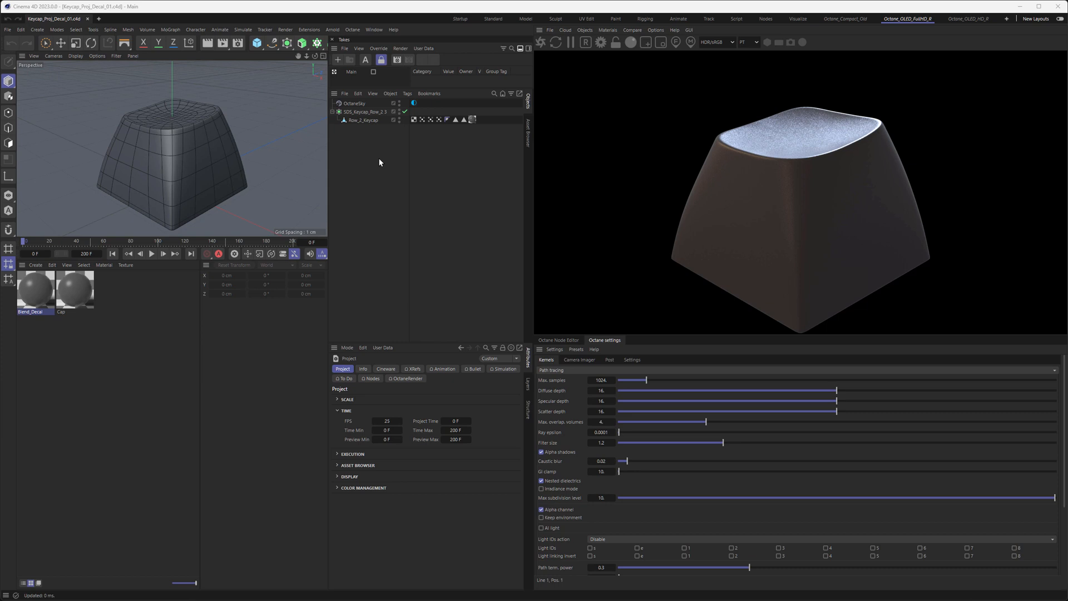
Step: Delete the UVW tag from Row_2_Keycap in Keycap_Proj_Decal_01.c4d
click(413, 120)
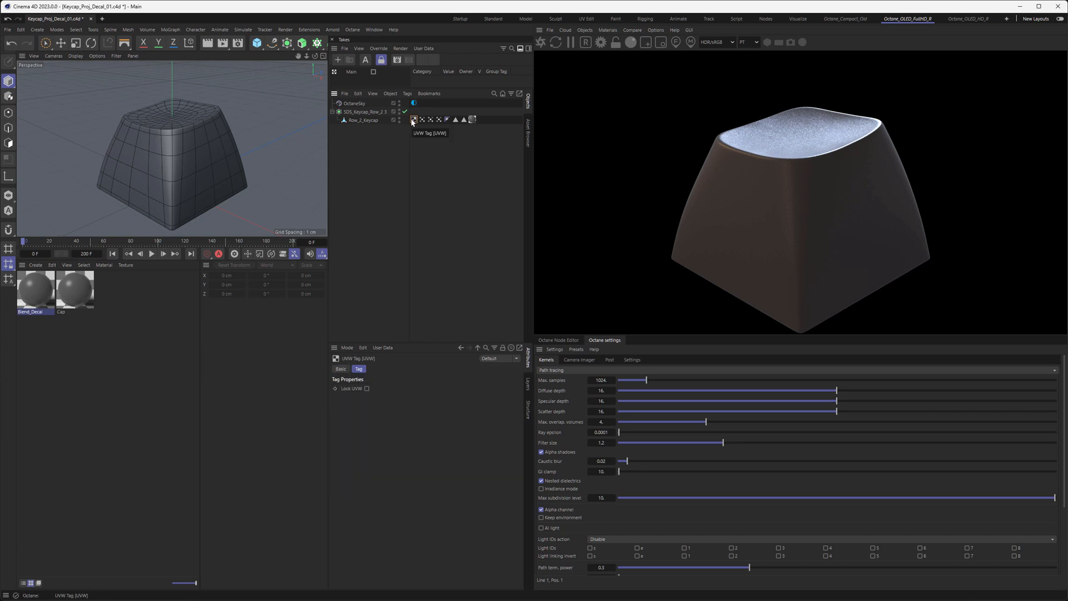
key(Delete)
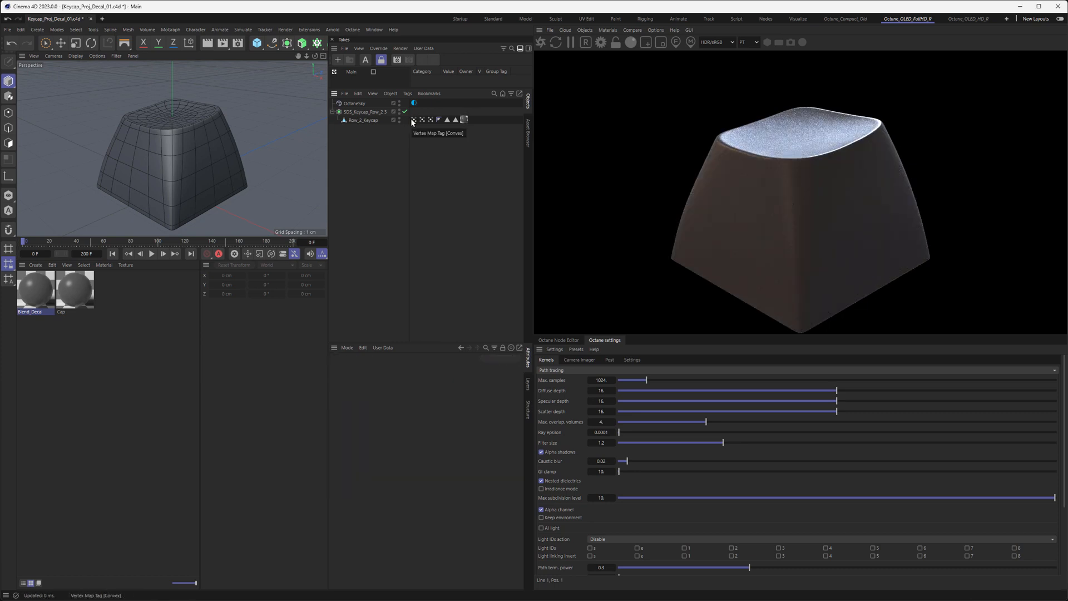
Step: Load the Blend_Decal material's node graph into the Octane Node Editor
click(542, 340)
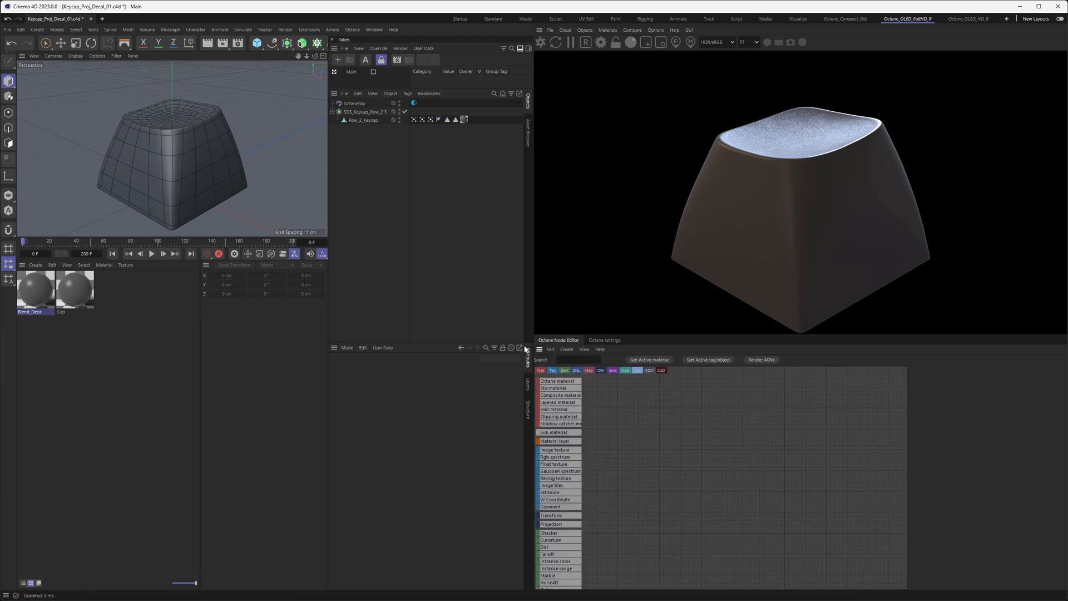
click(40, 295)
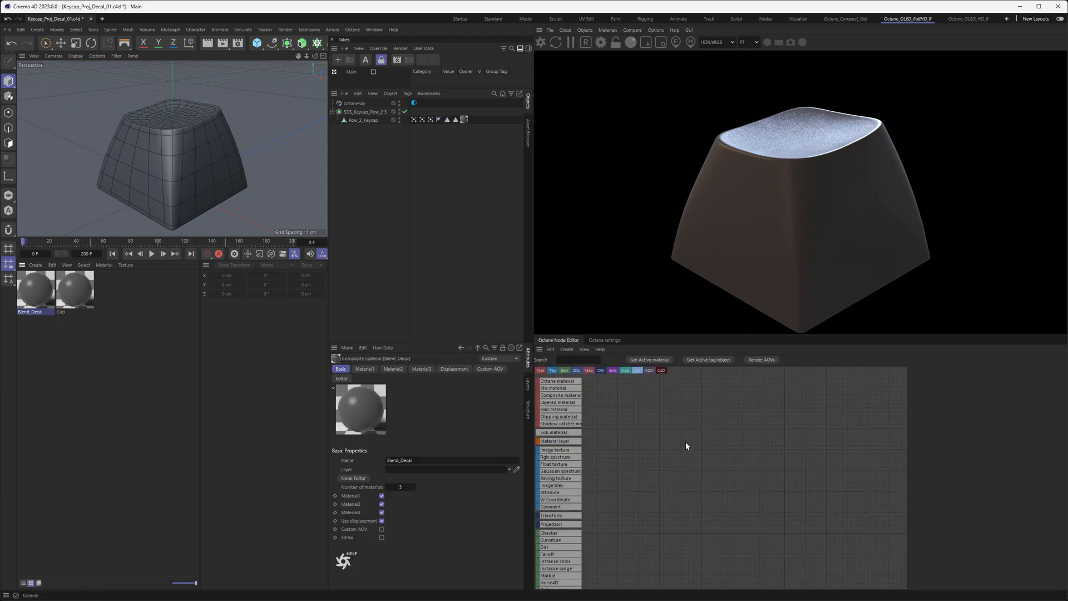
click(644, 360)
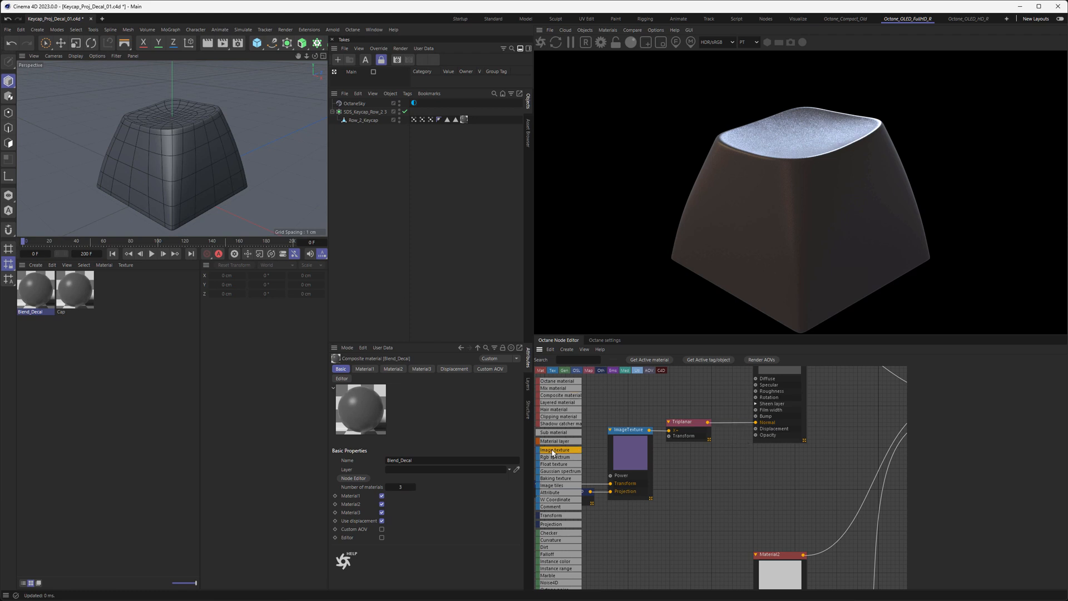
Step: Add an image texture node near Material2 in Blend_Decal and load Questionmark_01.tif from the Tex folder
drag(573, 450, 745, 482)
click(743, 481)
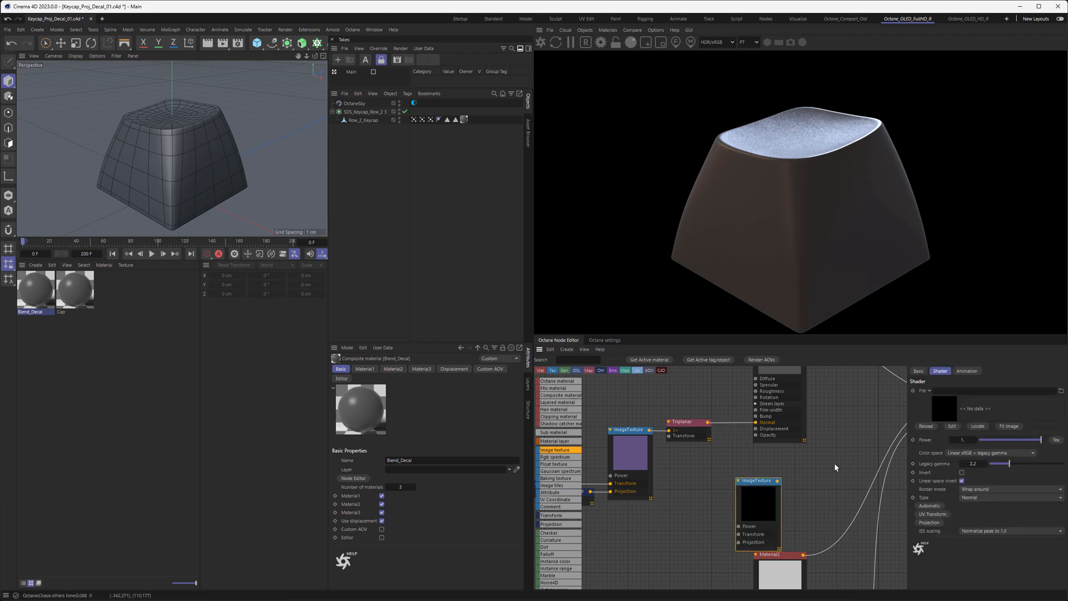
click(1060, 392)
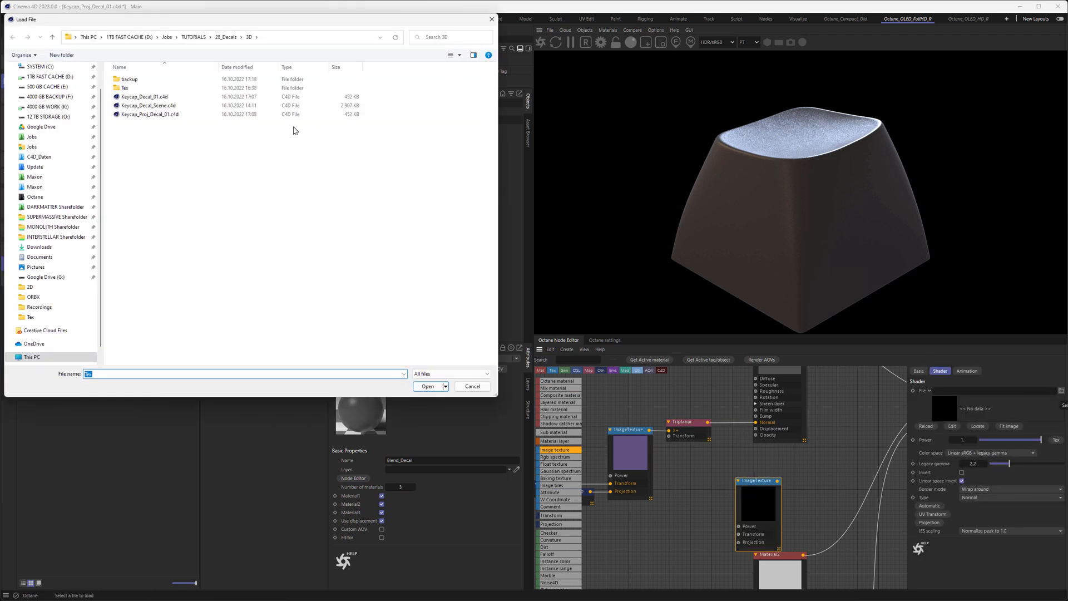
ctrl+scroll(148, 95, up, 2)
double_click(229, 86)
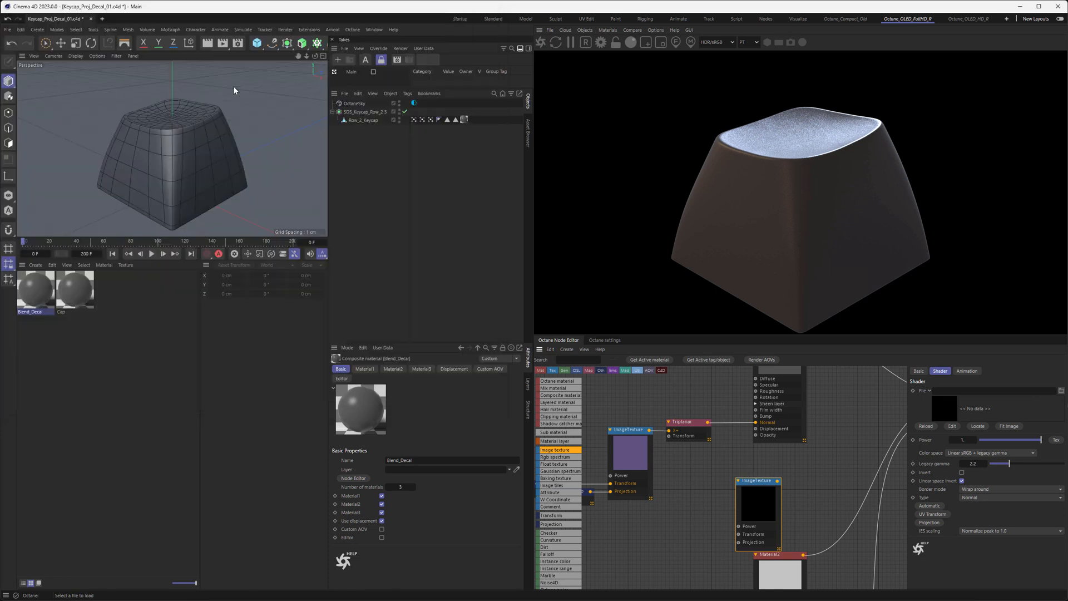
Step: Set the Questionmark_01.tif texture's type to Float and connect it to the composite's Material2 mask input
drag(759, 488, 772, 483)
click(971, 497)
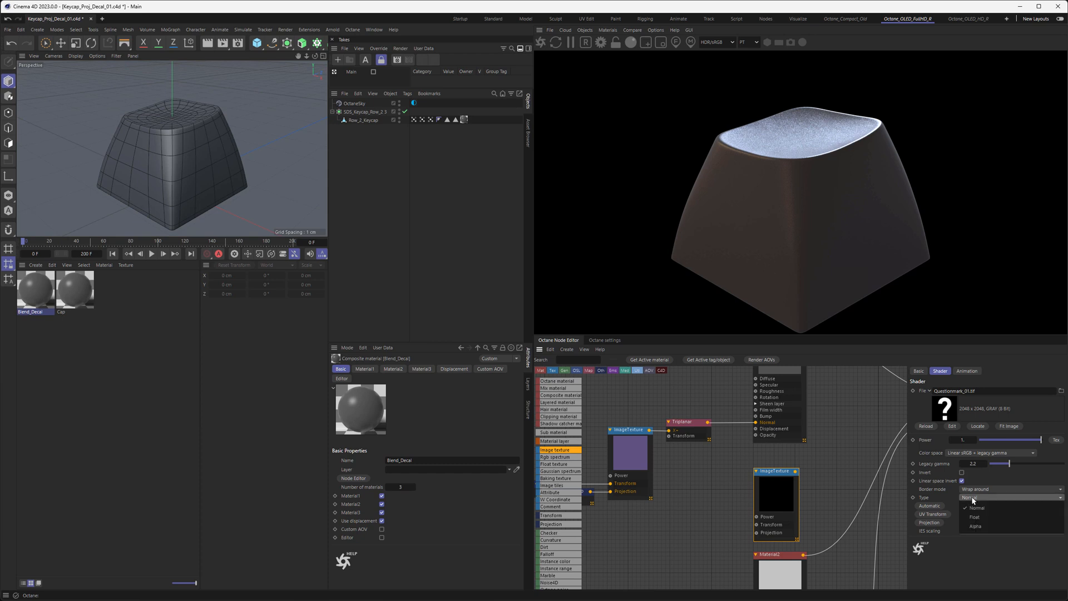
click(976, 515)
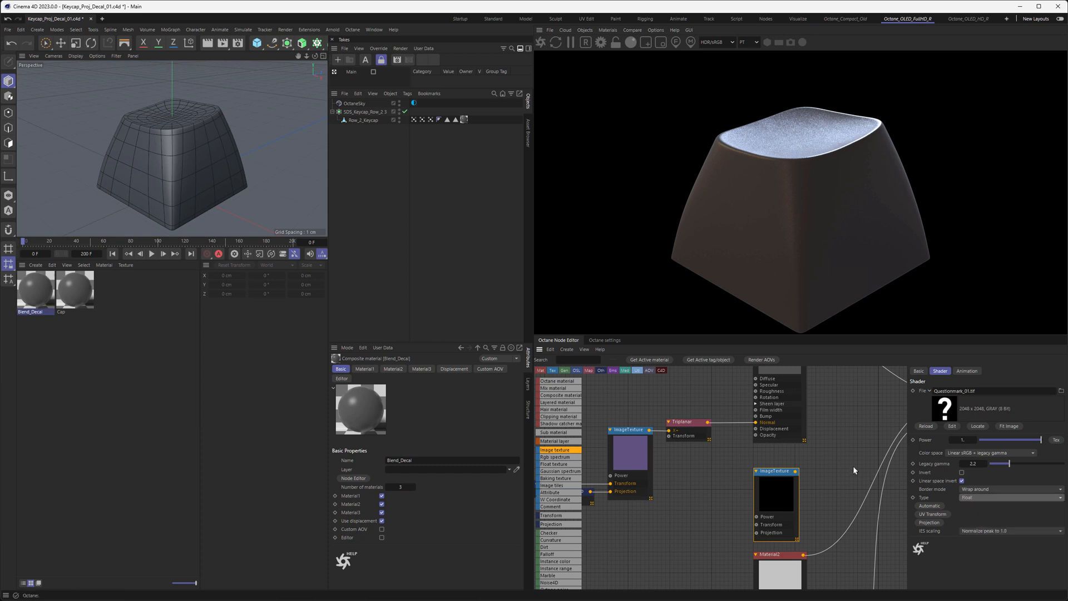
middle_drag(853, 466, 755, 471)
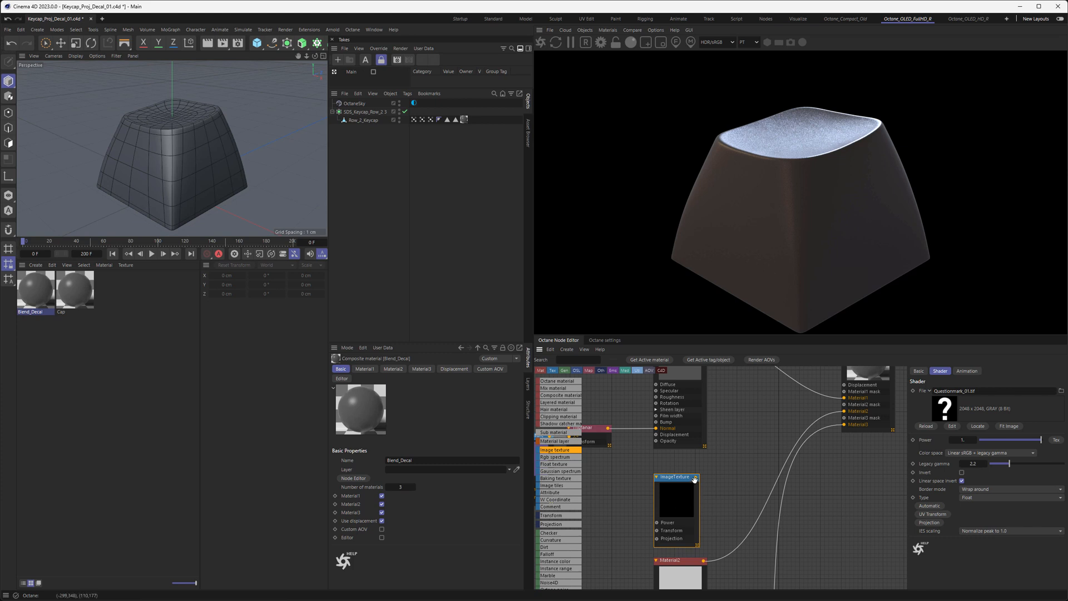
drag(697, 479, 844, 408)
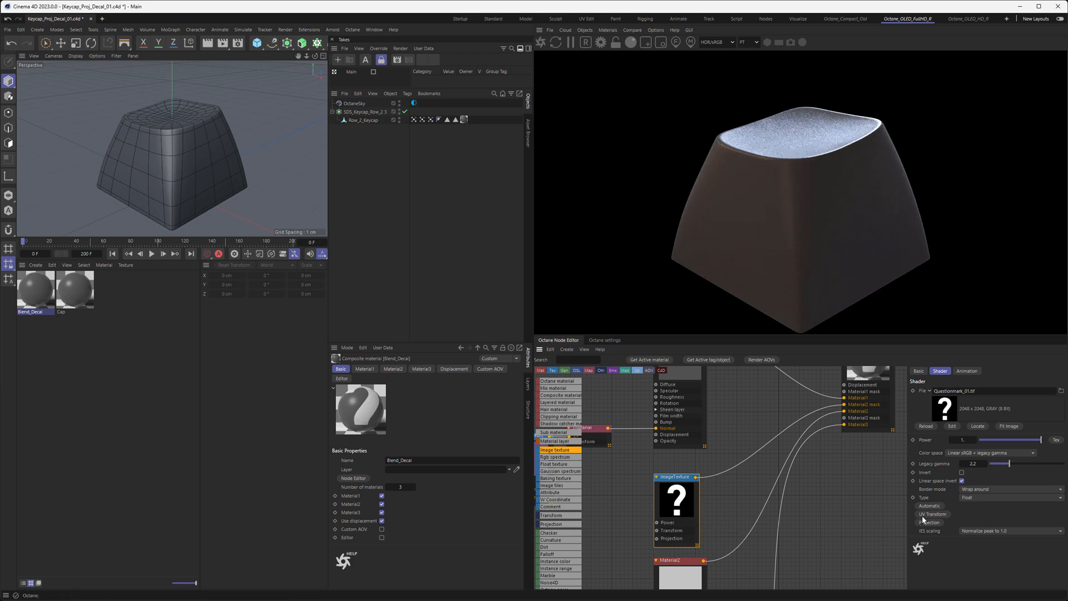
Step: Add a Texture Projection node to the question-mark texture and set its projection to XYZ to UVW
click(928, 523)
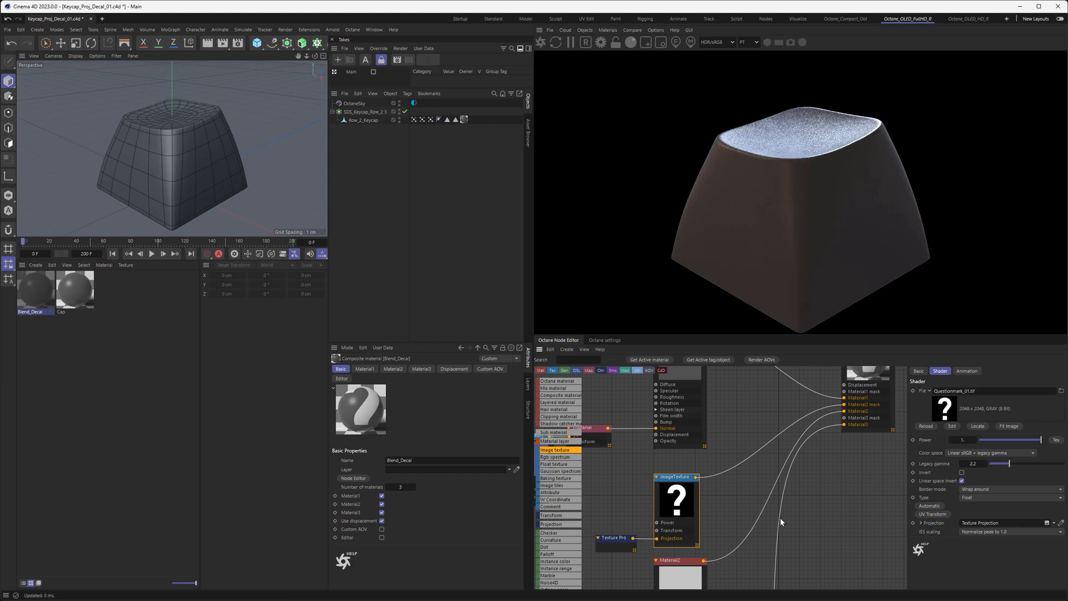
middle_drag(795, 502, 893, 463)
click(746, 493)
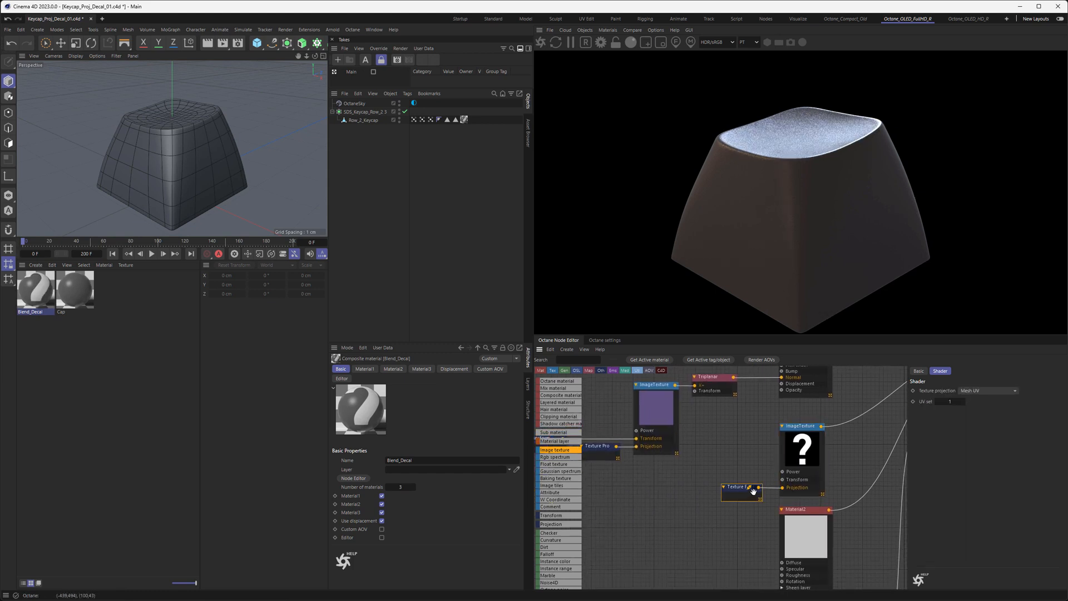
click(970, 391)
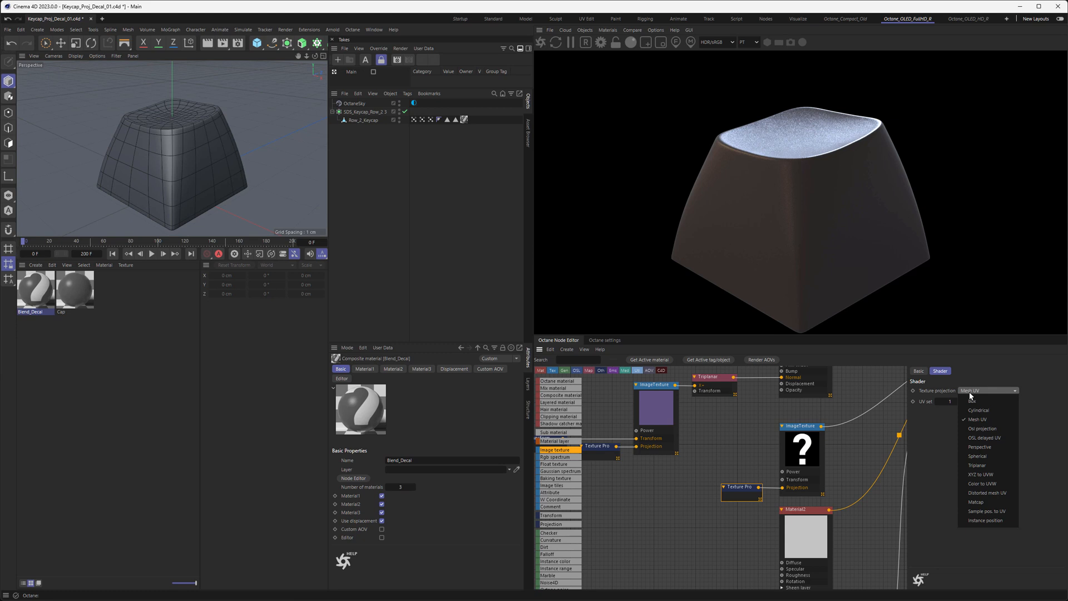
click(989, 478)
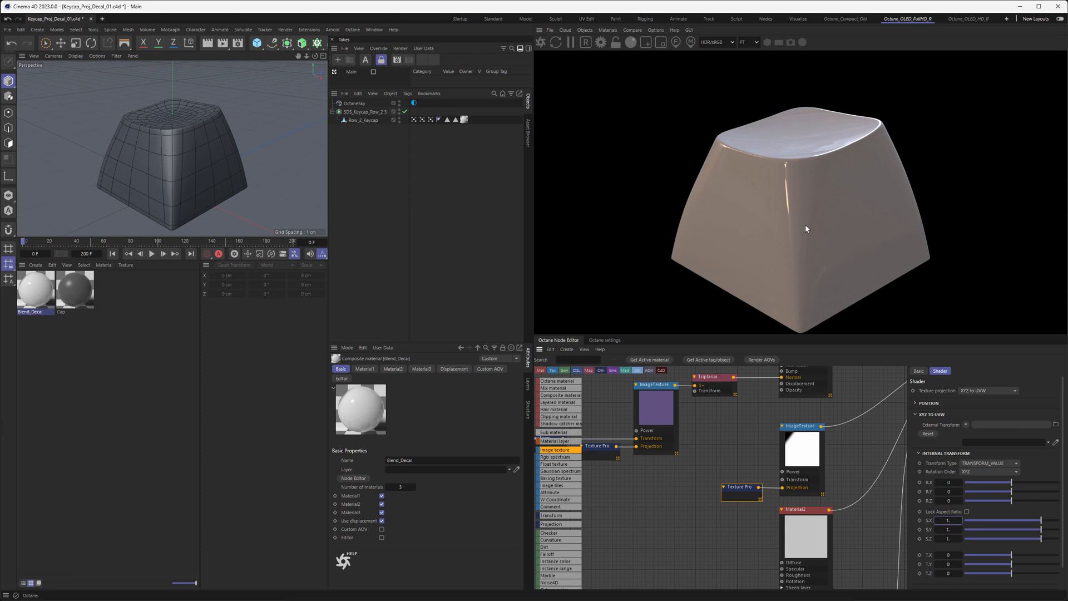
Step: Lock the aspect ratio of the projection's internal transform and reduce its scale to 0.001
click(967, 511)
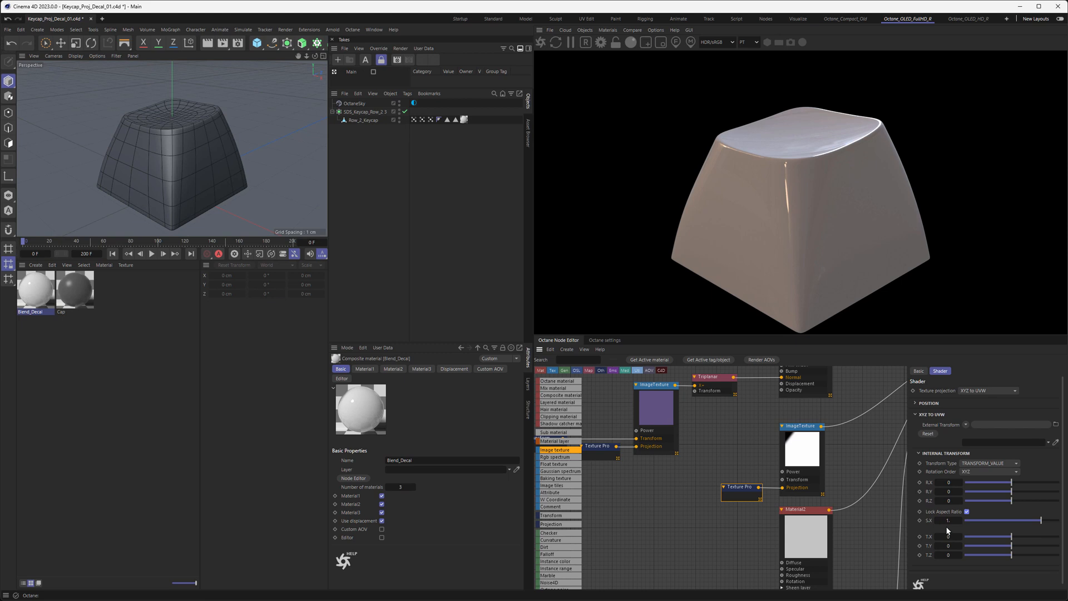
click(946, 521)
text(0.1)
key(Return)
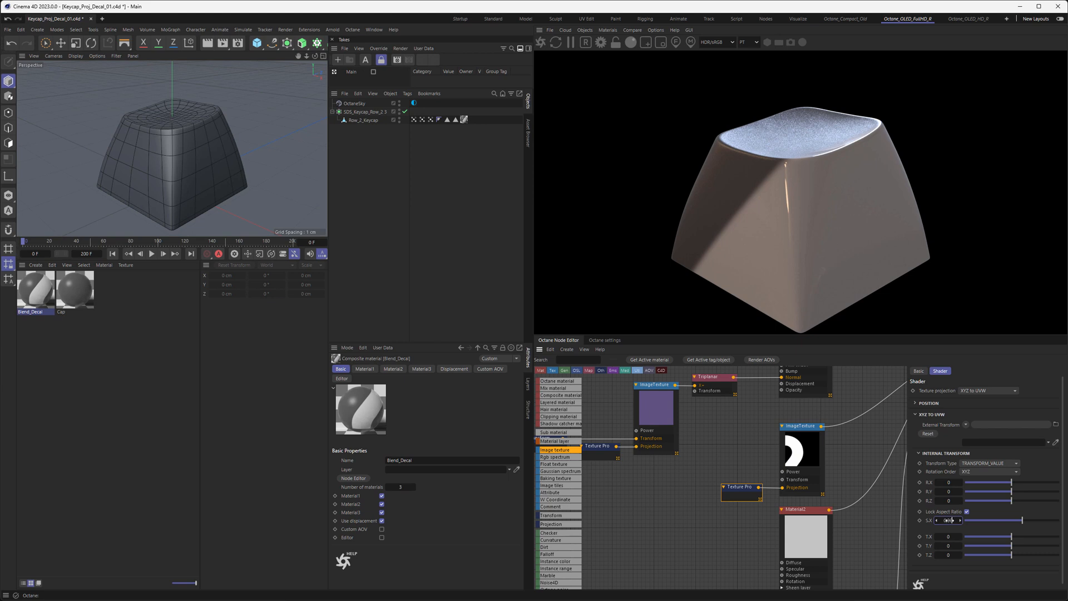
drag(949, 521, 941, 521)
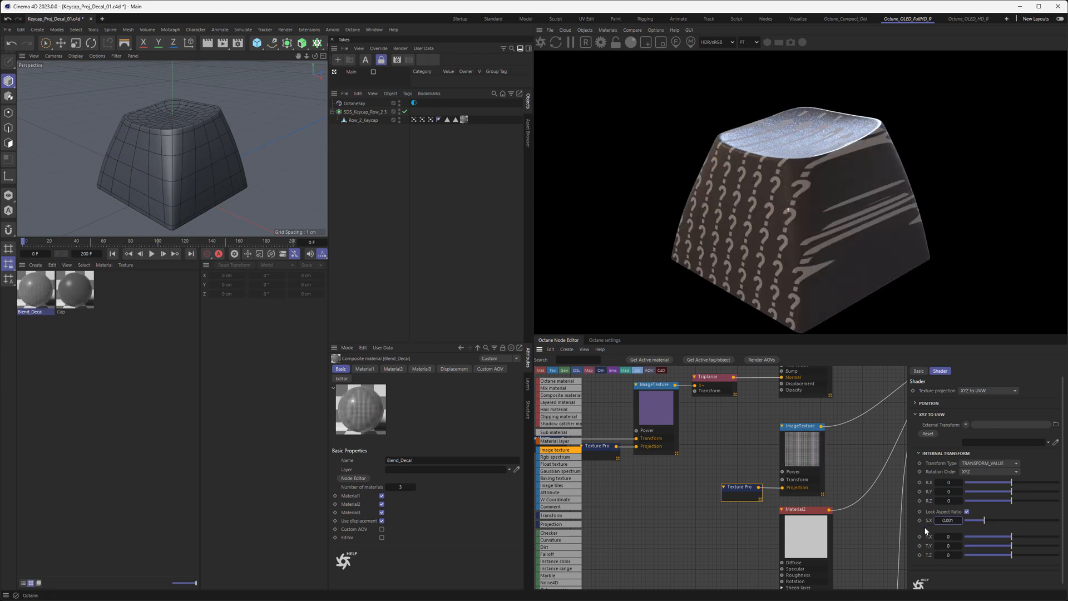
Step: Try a projection scale of 0.005, then set it to 0.003
click(948, 520)
text(5)
key(Return)
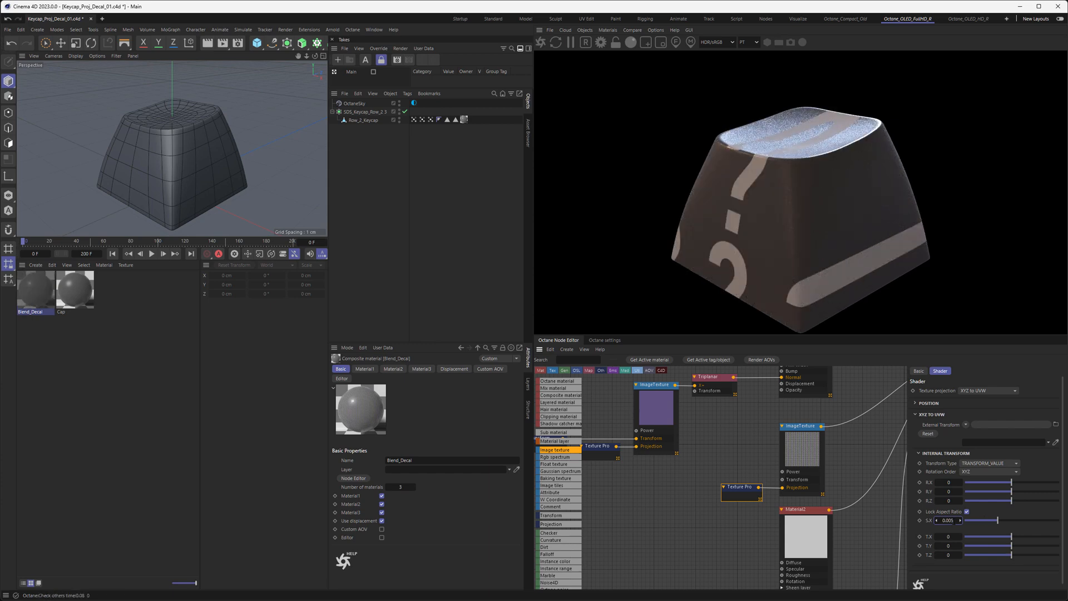
click(950, 521)
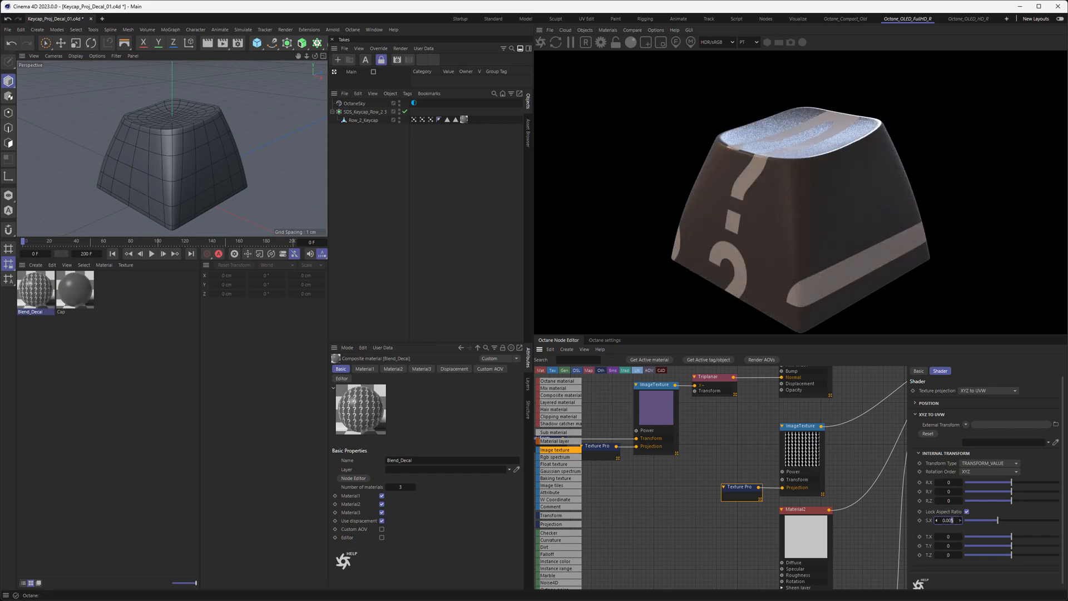
key(BackSpace)
text(3)
key(Return)
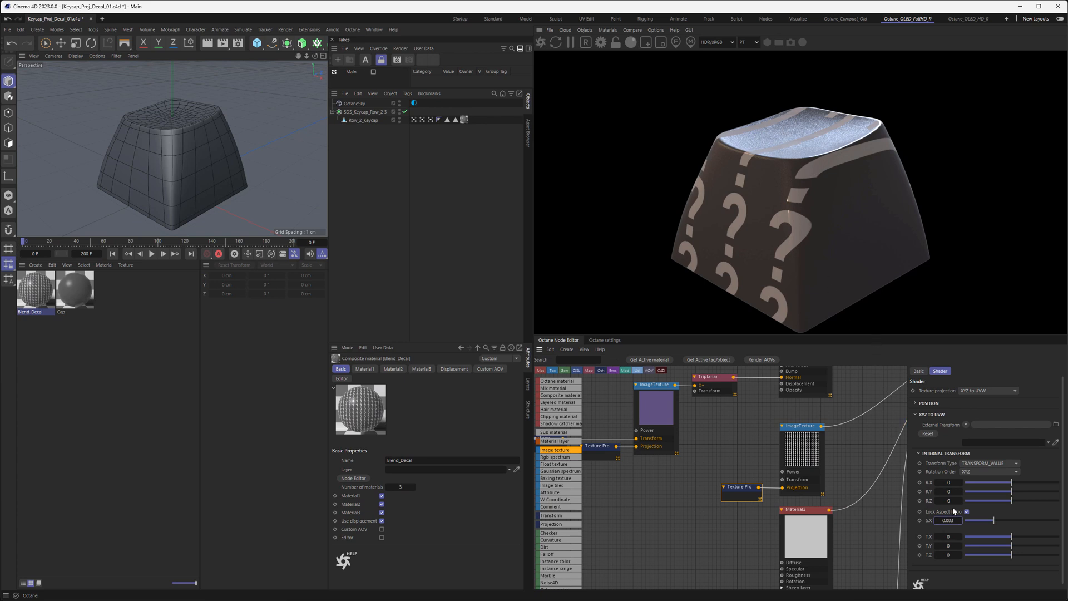
Step: Try rotating the projection 90 degrees around Y and then around Z, resetting each rotation to 0
click(948, 491)
text(90.)
key(Return)
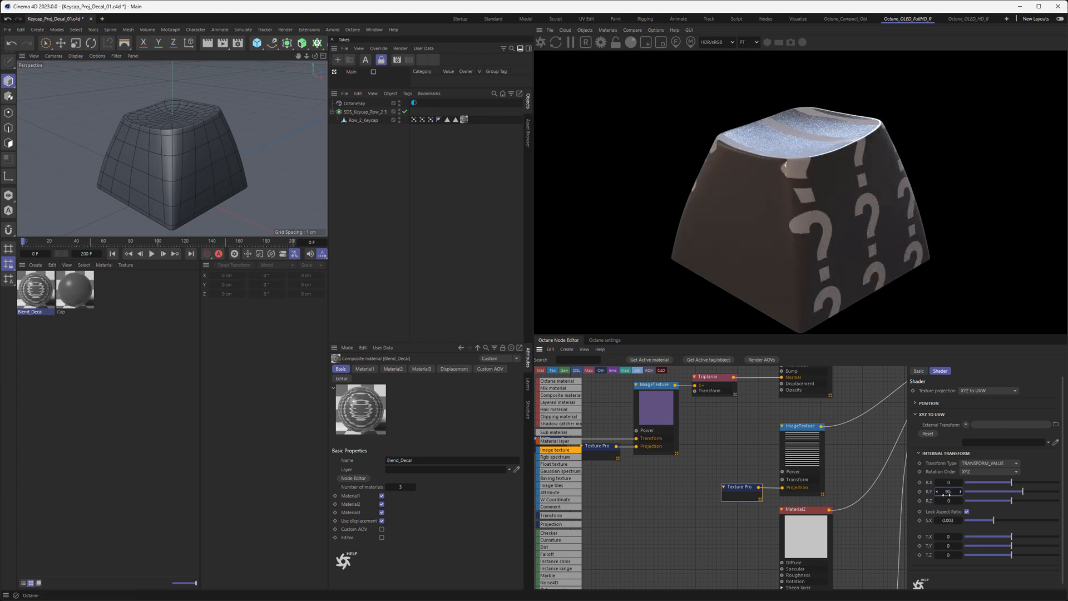
text(0)
key(Return)
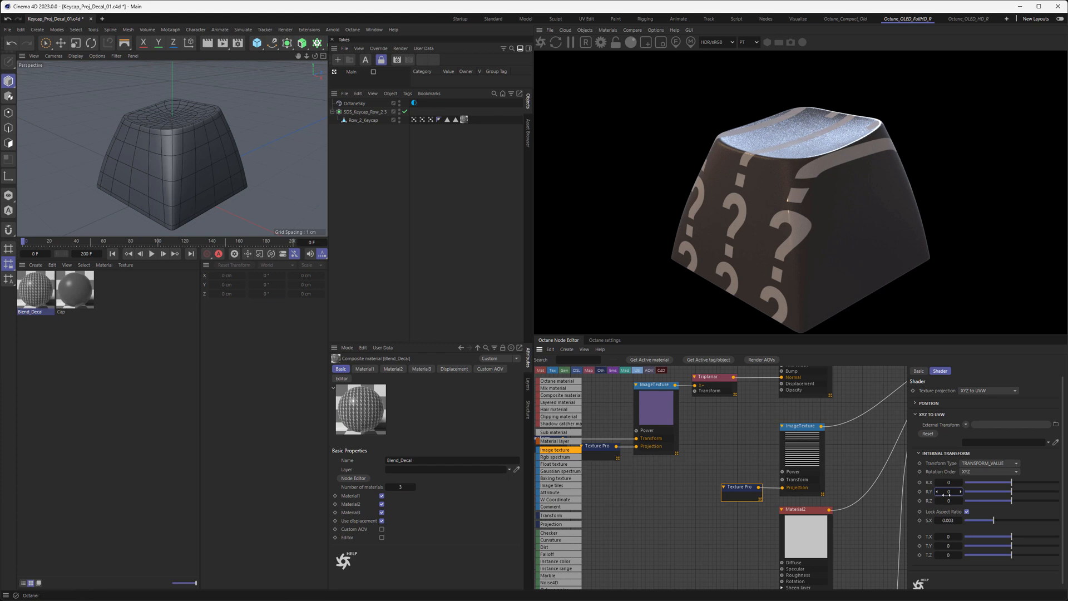
click(949, 501)
text(90)
key(Return)
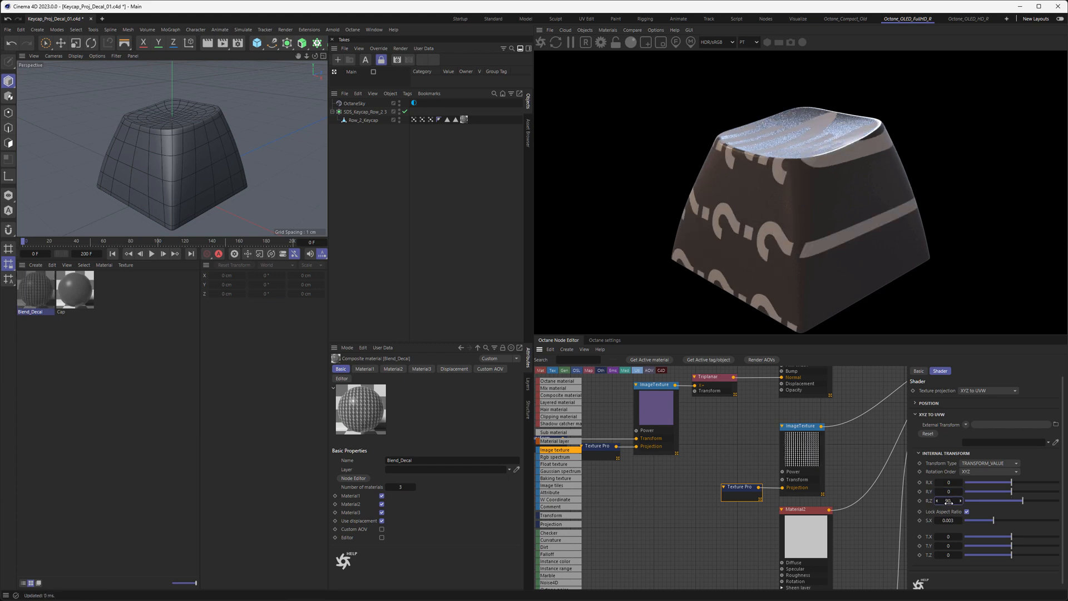
double_click(949, 501)
text(0)
key(Return)
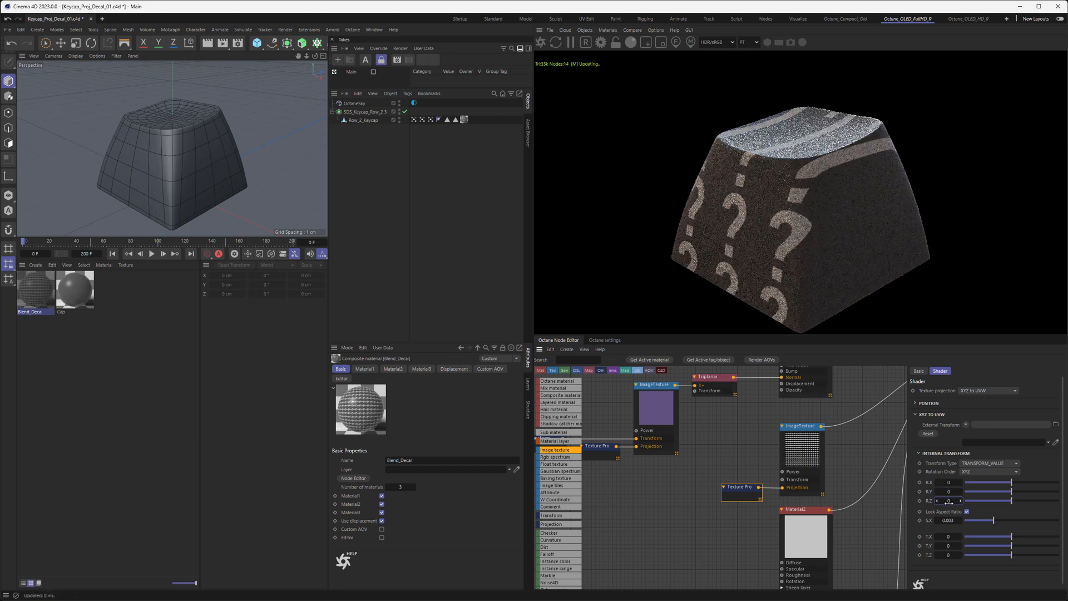
Step: Try a projection X rotation of 90 degrees, then set it to -90 degrees
double_click(949, 482)
text(90)
key(Return)
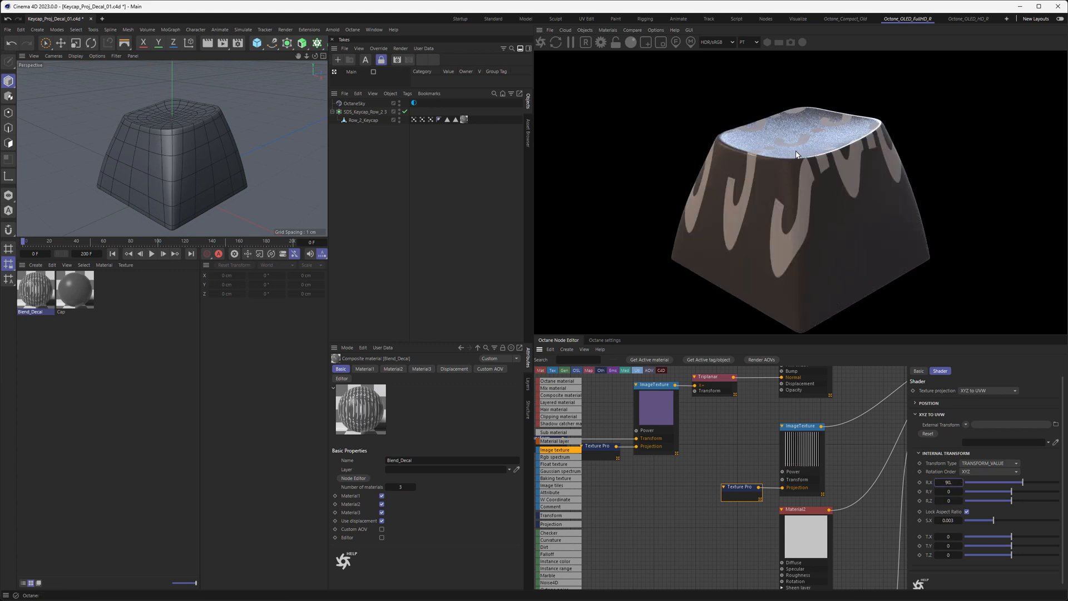
double_click(948, 482)
text(-90)
key(Return)
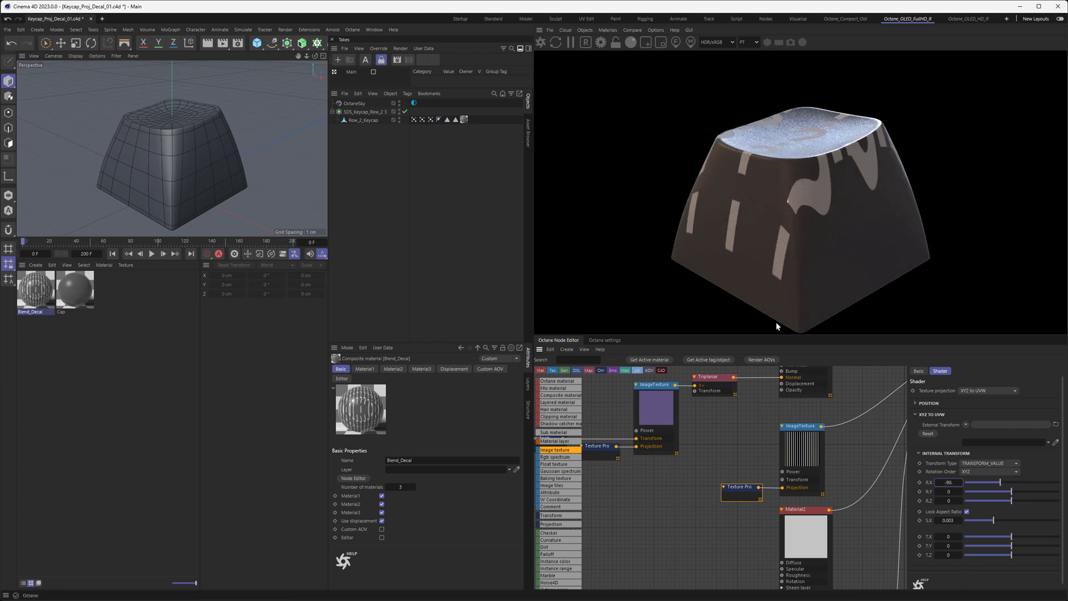
Step: Set the border mode of the Questionmark_01.tif image texture to Black color
click(787, 442)
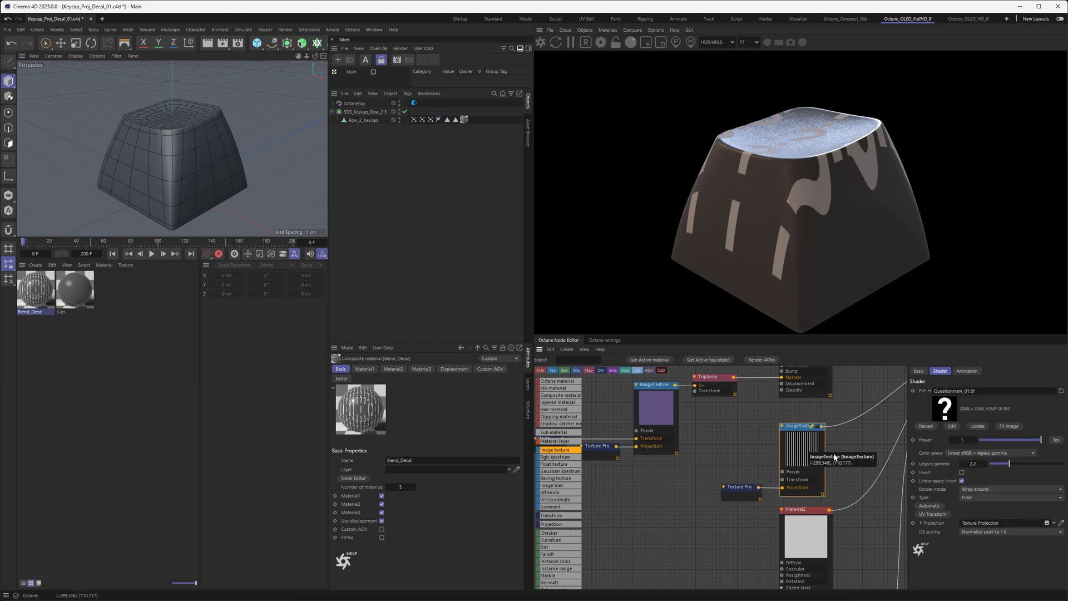
click(978, 489)
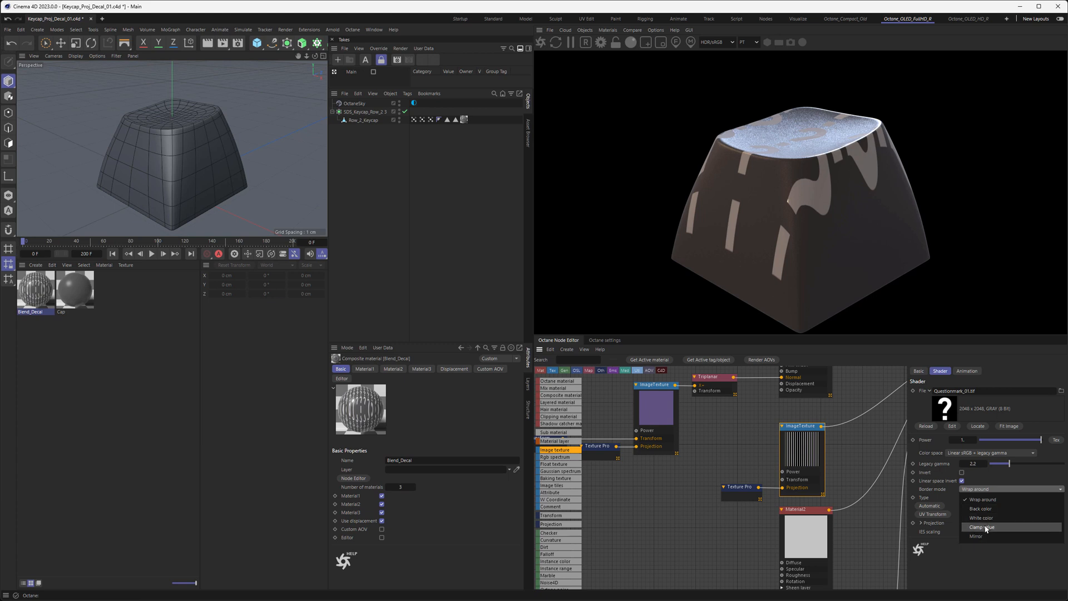
click(982, 508)
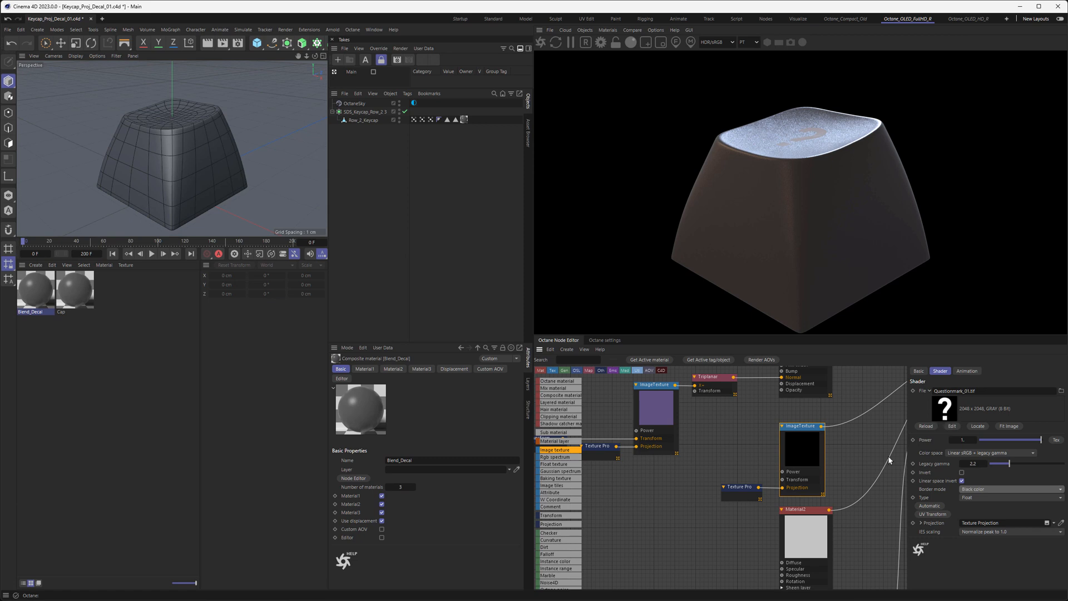
Step: Duplicate the question-mark texture together with its Texture Projection node and place the copies between Material2 and Material3
middle_drag(789, 485, 774, 419)
drag(722, 399, 715, 541)
middle_drag(715, 540, 754, 436)
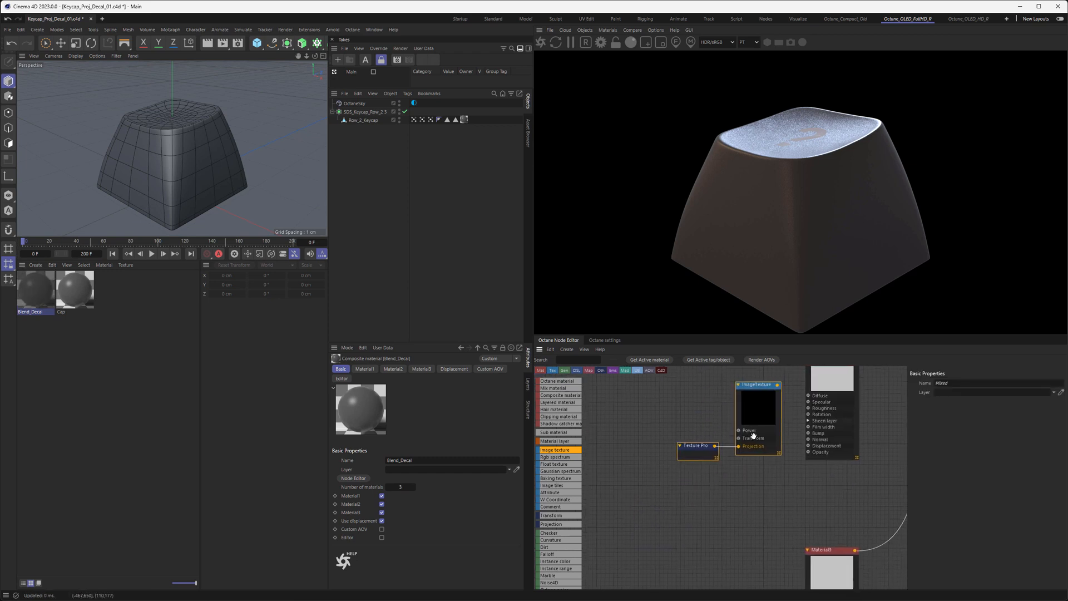
drag(753, 437, 829, 514)
click(781, 496)
Step: Connect the duplicated image texture to the composite's Material3 mask input
middle_drag(762, 451, 695, 467)
middle_drag(799, 461, 686, 582)
scroll(729, 504, down, 3)
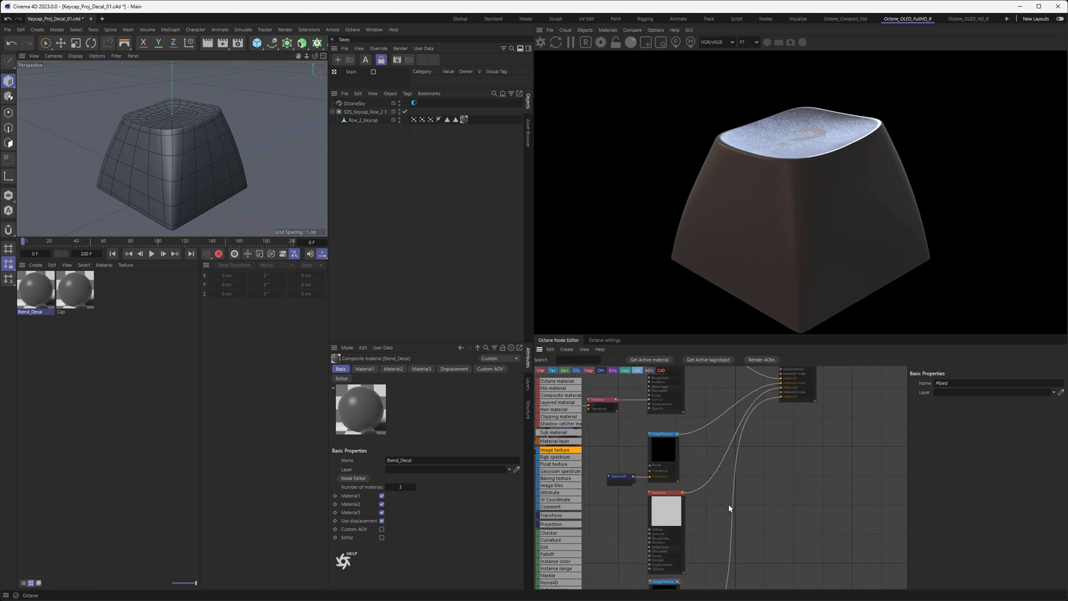
drag(679, 582, 781, 392)
middle_drag(737, 507, 845, 401)
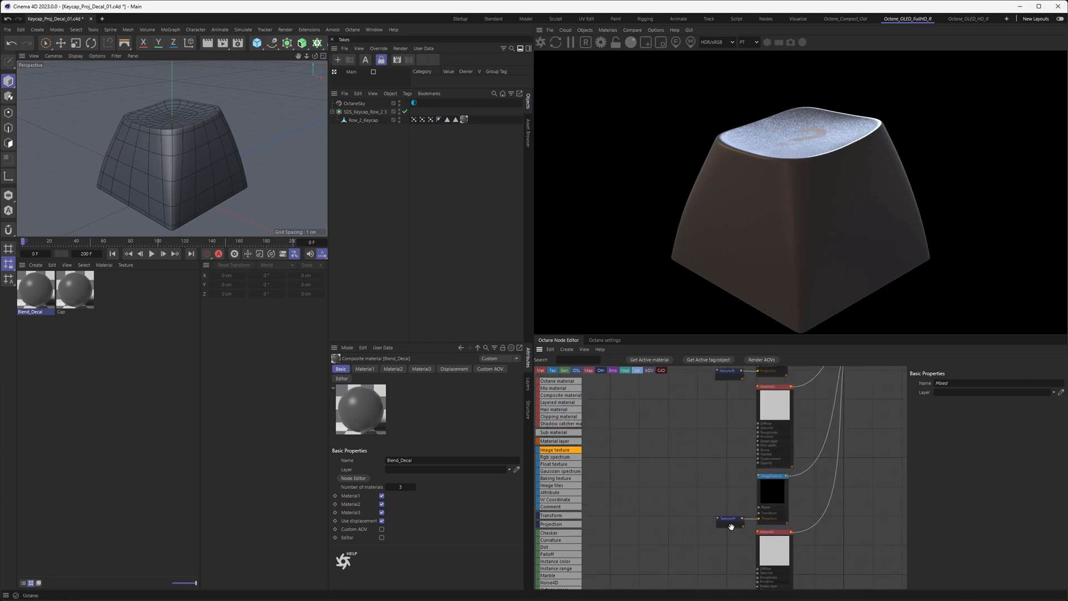
Step: Replace the image in the Material3 mask texture with Slash_01.tif
click(770, 493)
click(1060, 391)
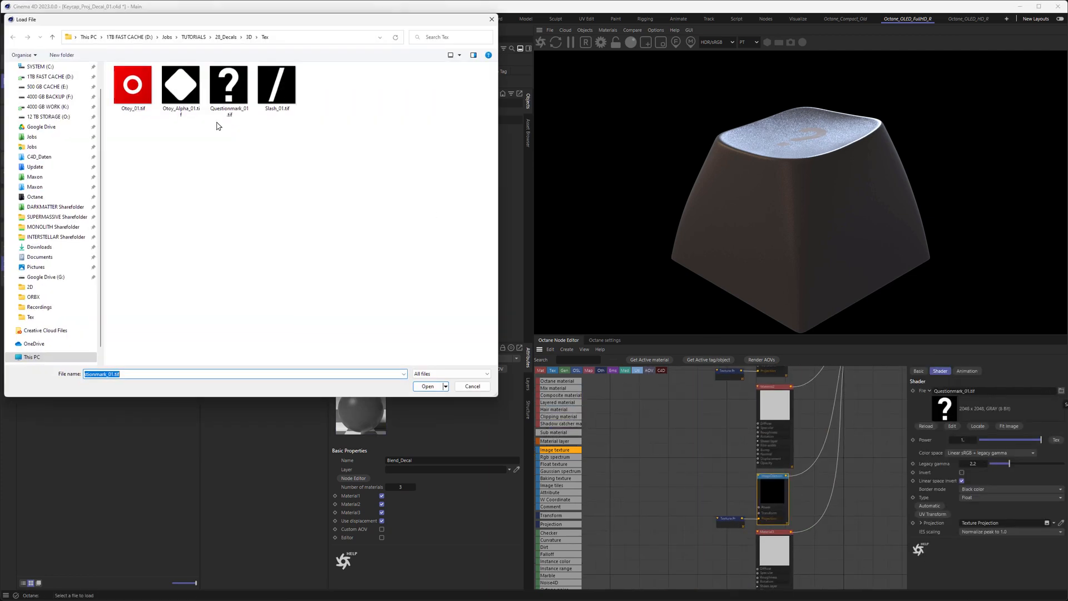
double_click(276, 84)
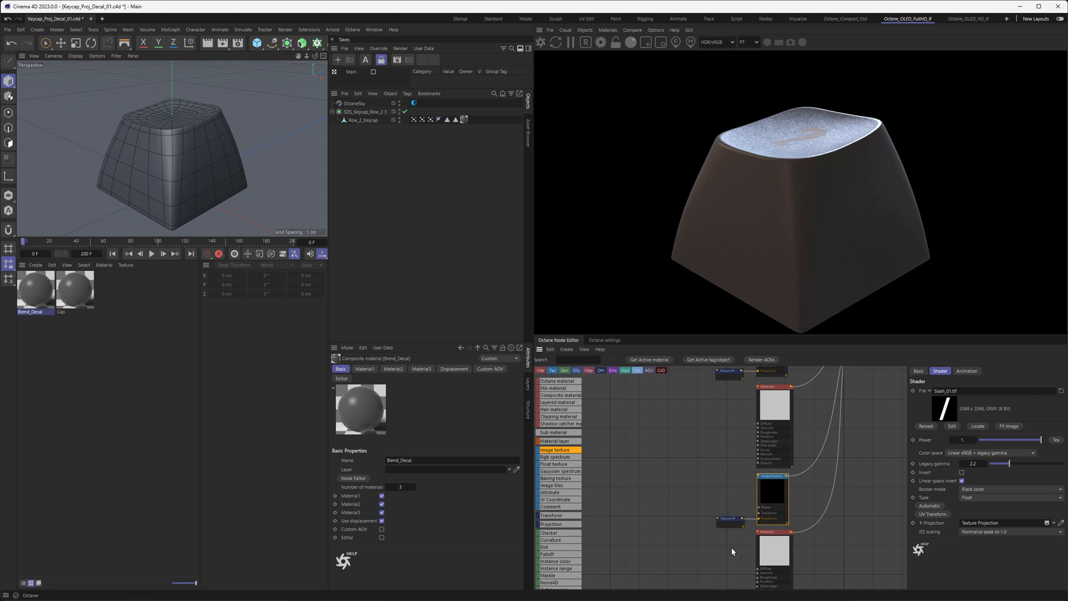
Step: In the slash texture's projection transform, set the X rotation to 0 and the Y translation to 0.007
click(725, 520)
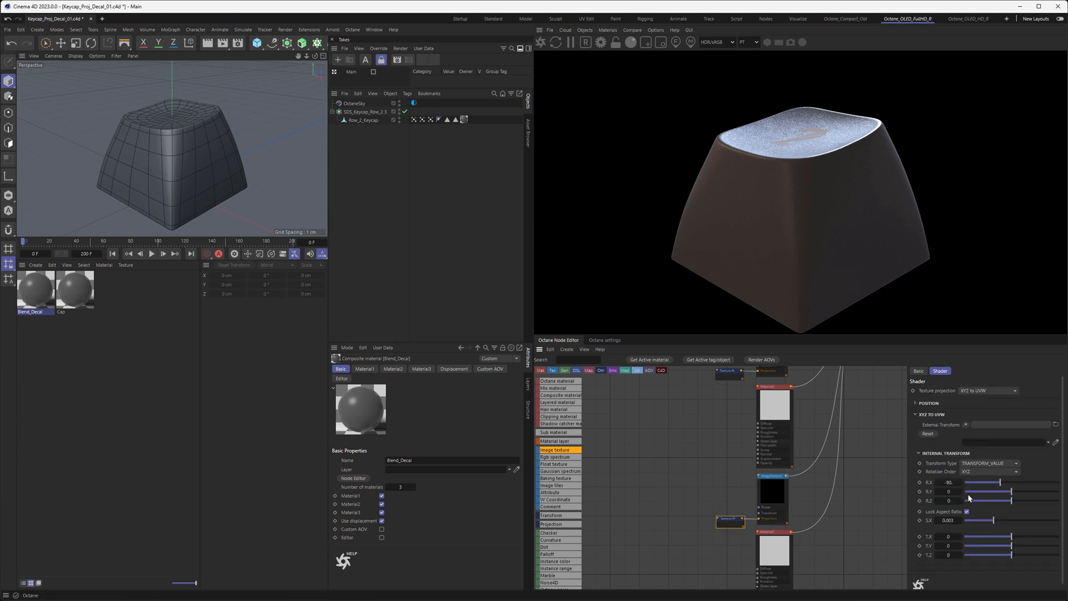
click(949, 482)
text(0)
key(Return)
click(1012, 547)
click(1012, 547)
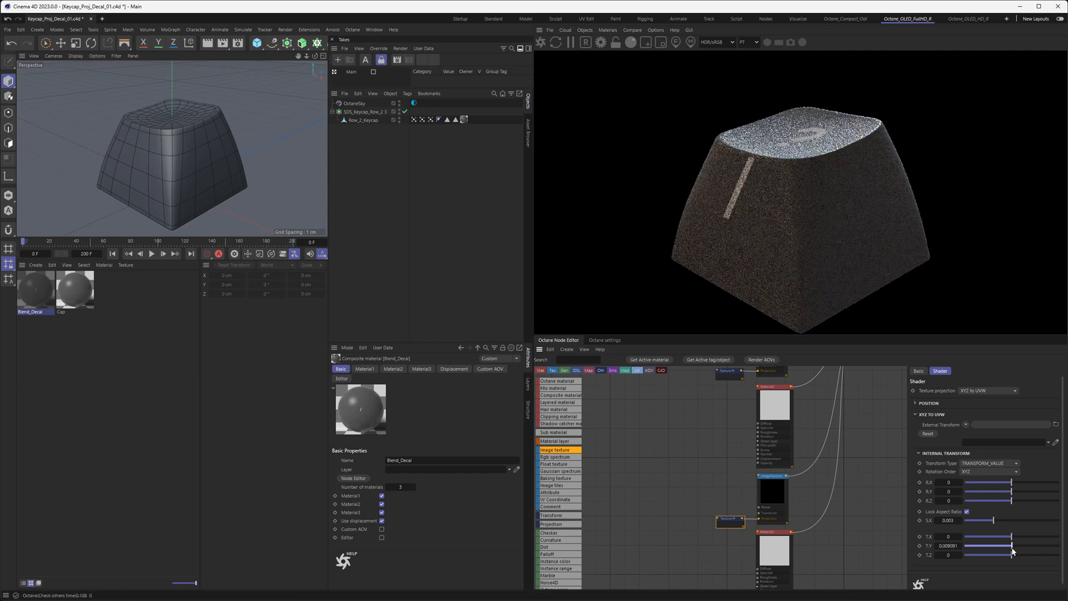
double_click(948, 546)
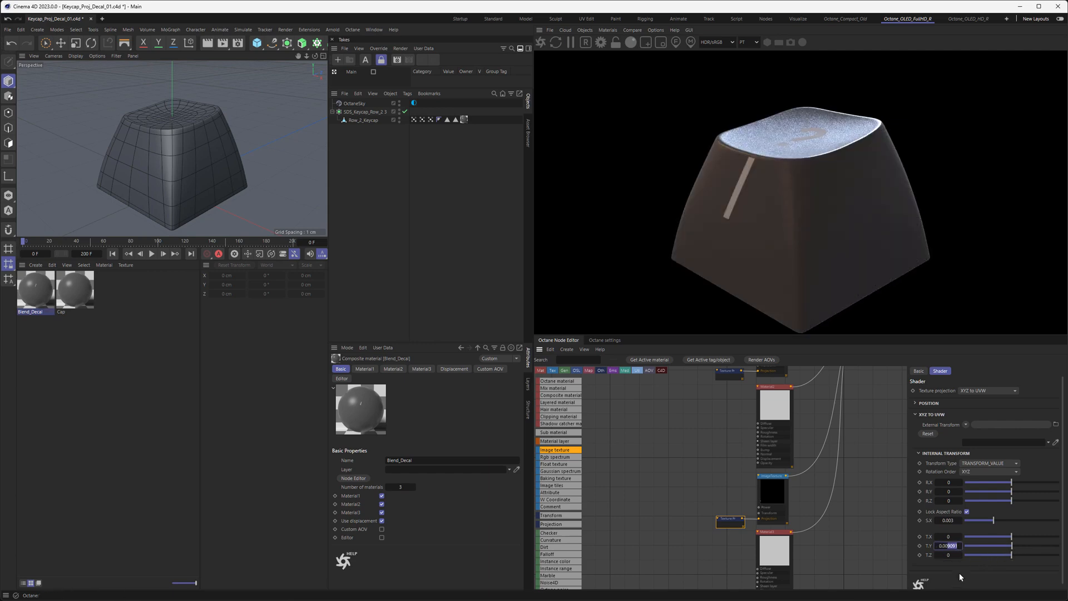
text(7)
key(Return)
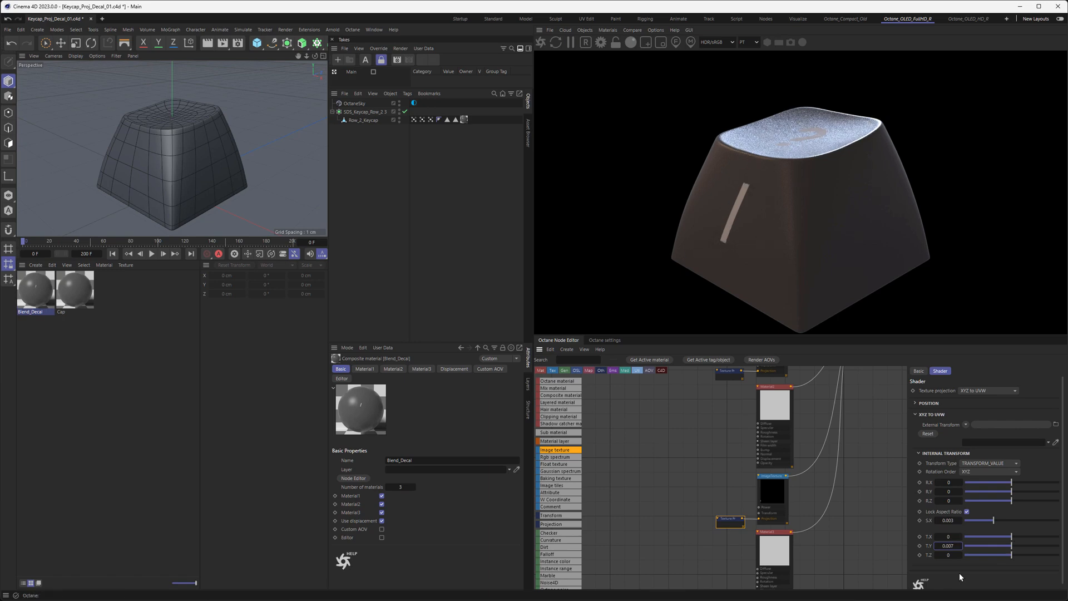
Step: Examine the keycap's opposite side and underside to check where the slash decal is projected through the mesh
alt+drag(185, 146, 166, 134)
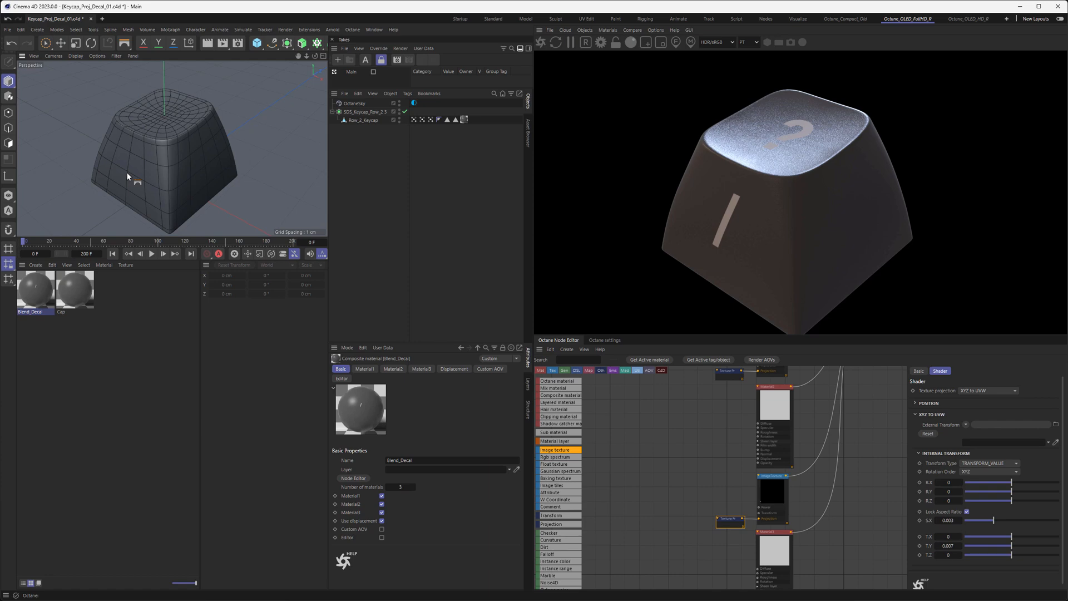
alt+drag(184, 104, 108, 112)
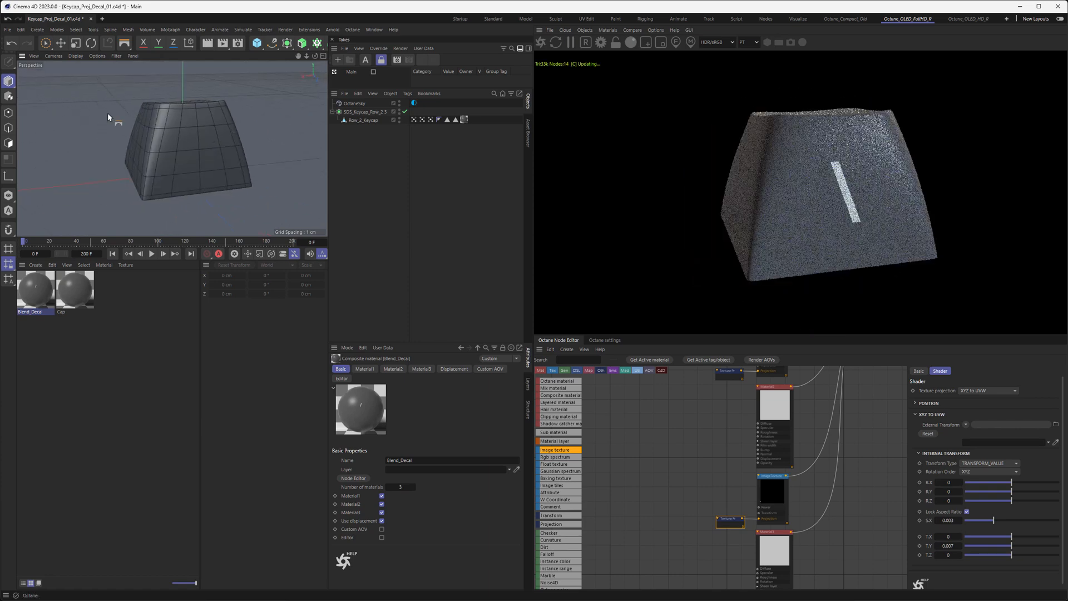
alt+drag(229, 150, 214, 61)
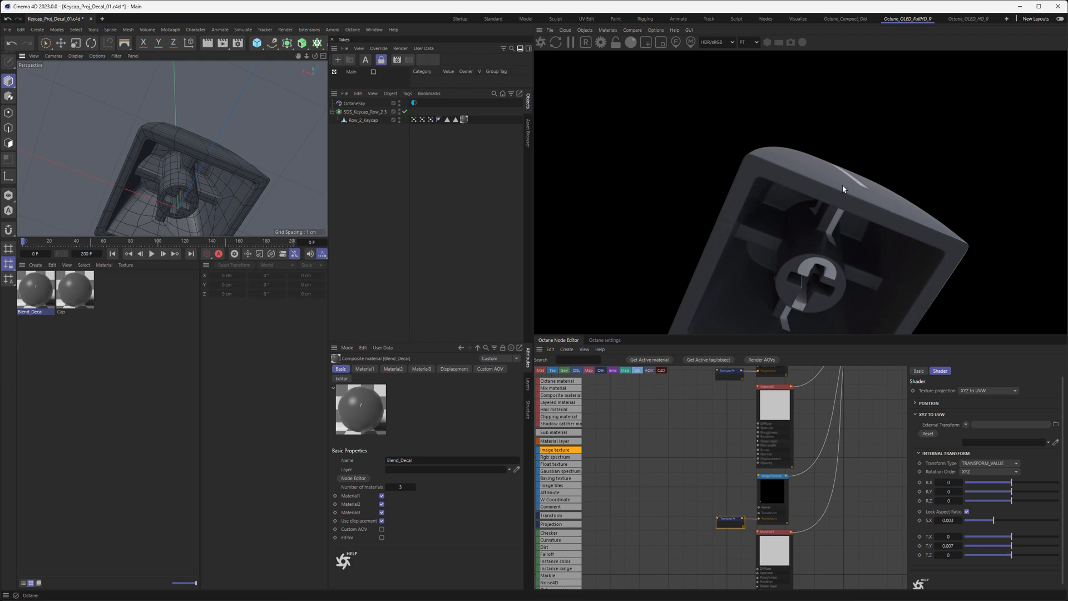
alt+drag(164, 162, 163, 161)
alt+drag(43, 94, 192, 158)
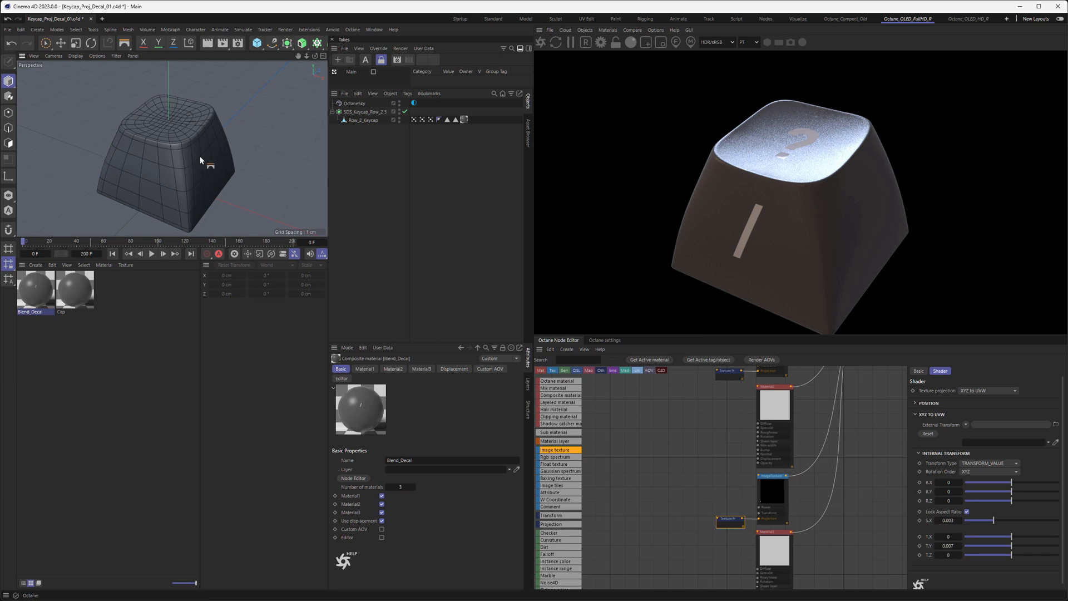
Step: Select all polygons of Row_2_Keycap's top face, using a loop selection around its rim and a fill selection inside it
click(362, 121)
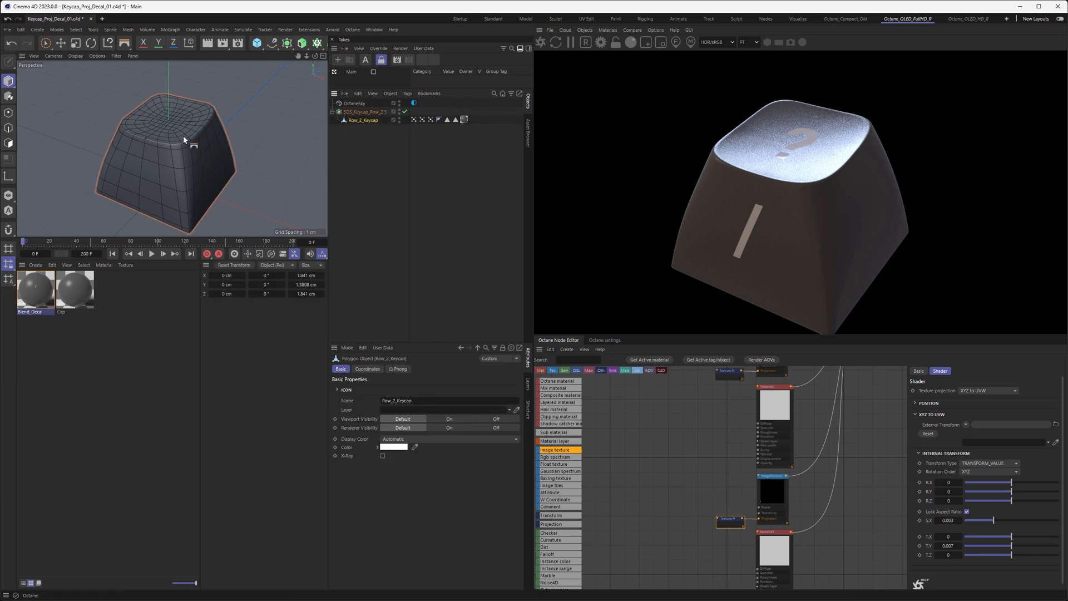
alt+drag(182, 135, 206, 158)
alt+right_drag(206, 158, 215, 147)
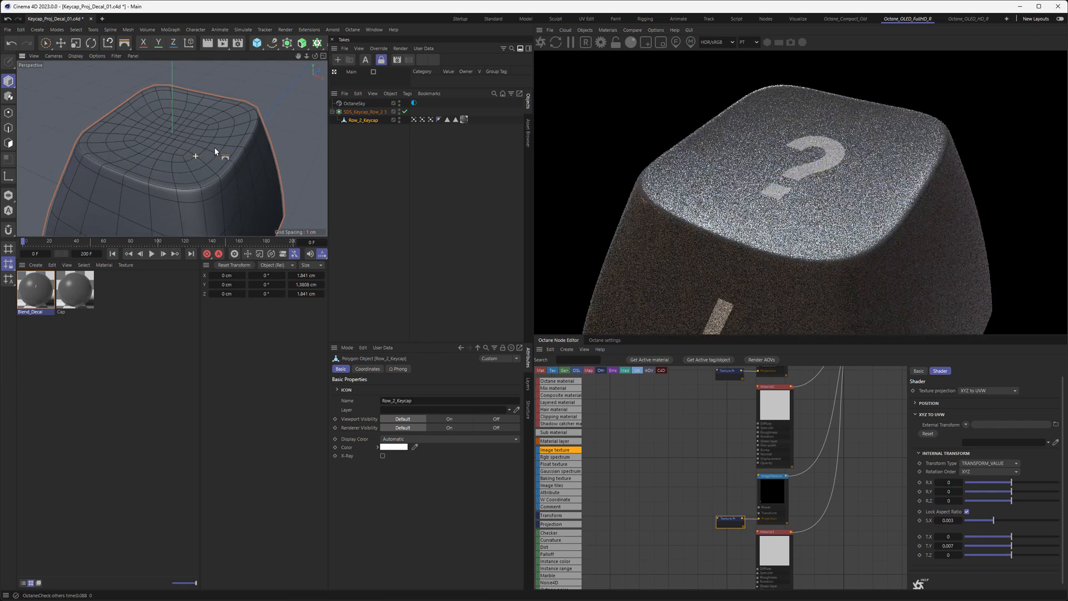
click(9, 143)
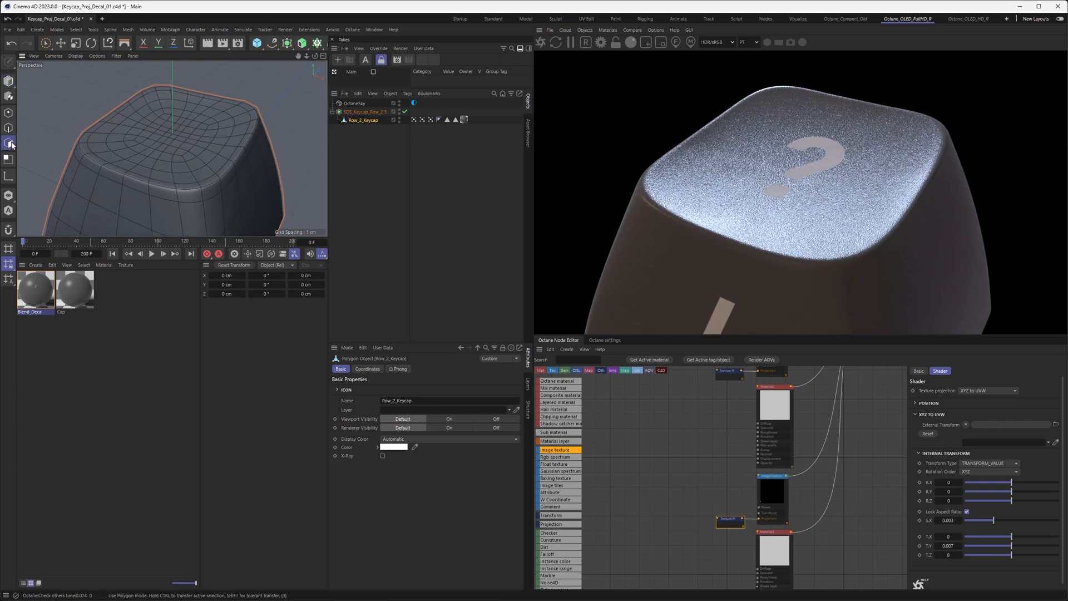
key(u)
key(l)
click(255, 124)
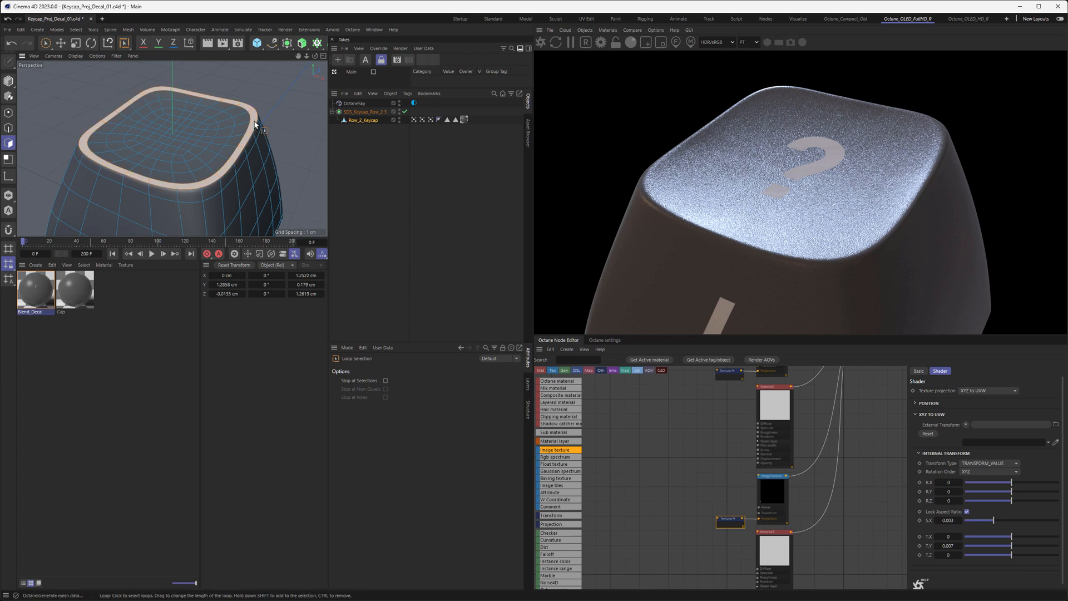
key(u)
key(f)
click(214, 131)
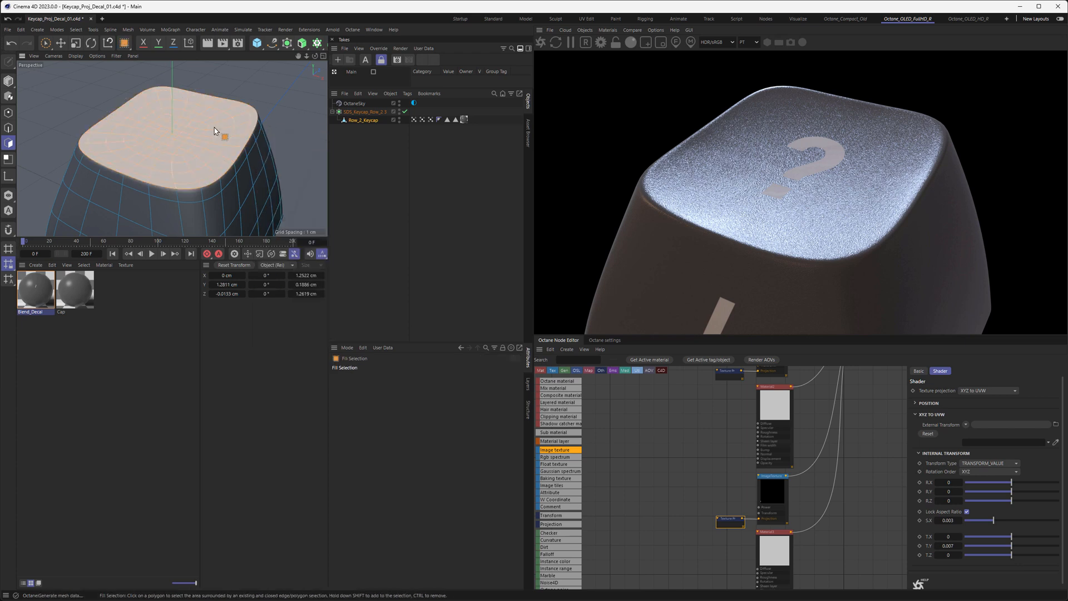
click(215, 131)
Step: Create a vertex map from the selected top polygons with a weight of 100% and name it Q
click(75, 29)
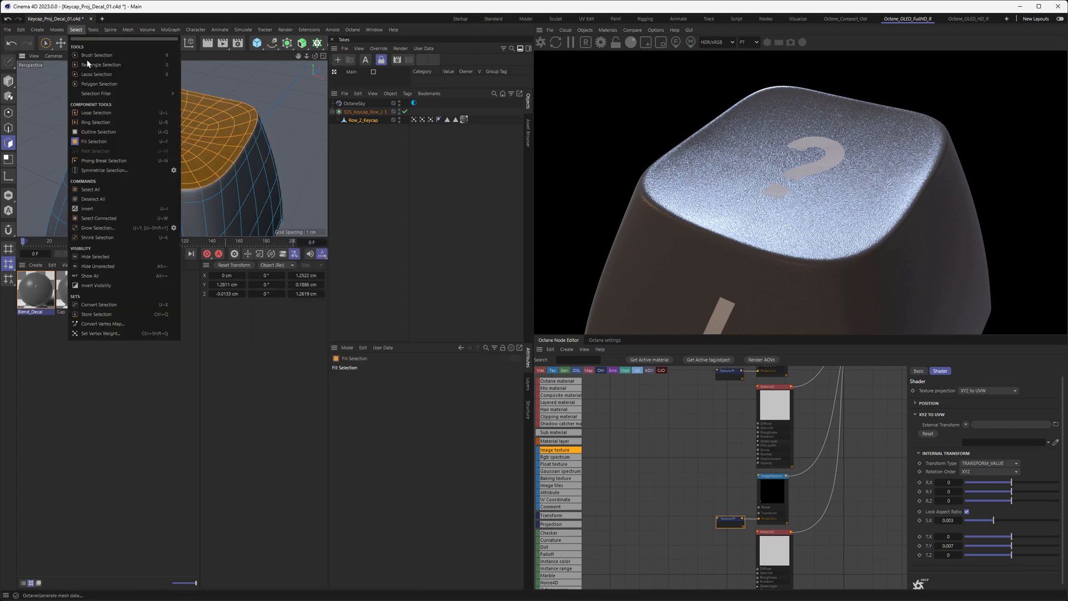
click(96, 334)
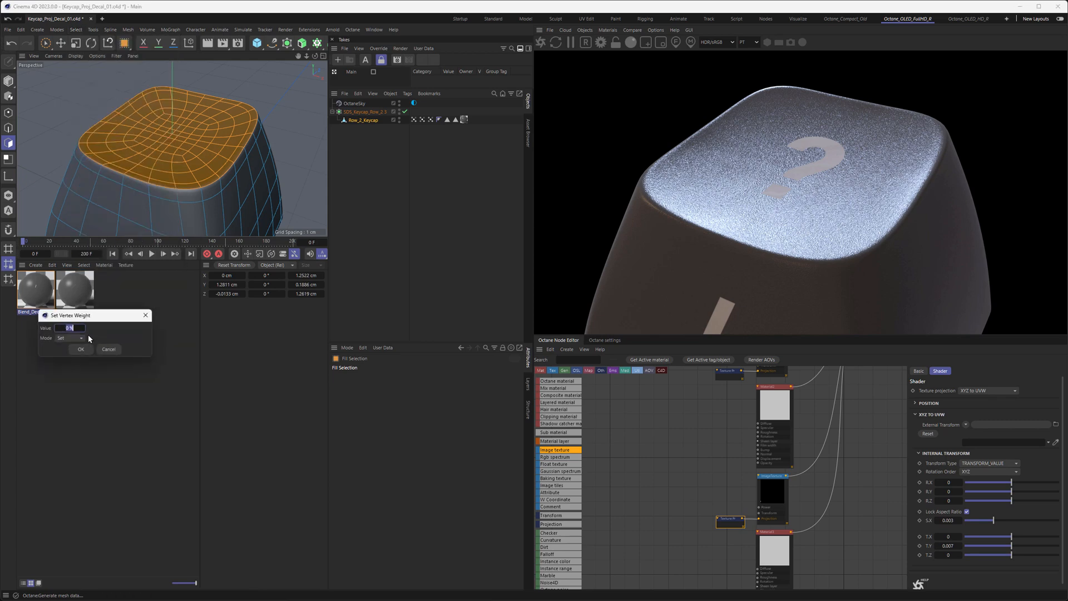
text(100)
key(BackSpace)
click(85, 351)
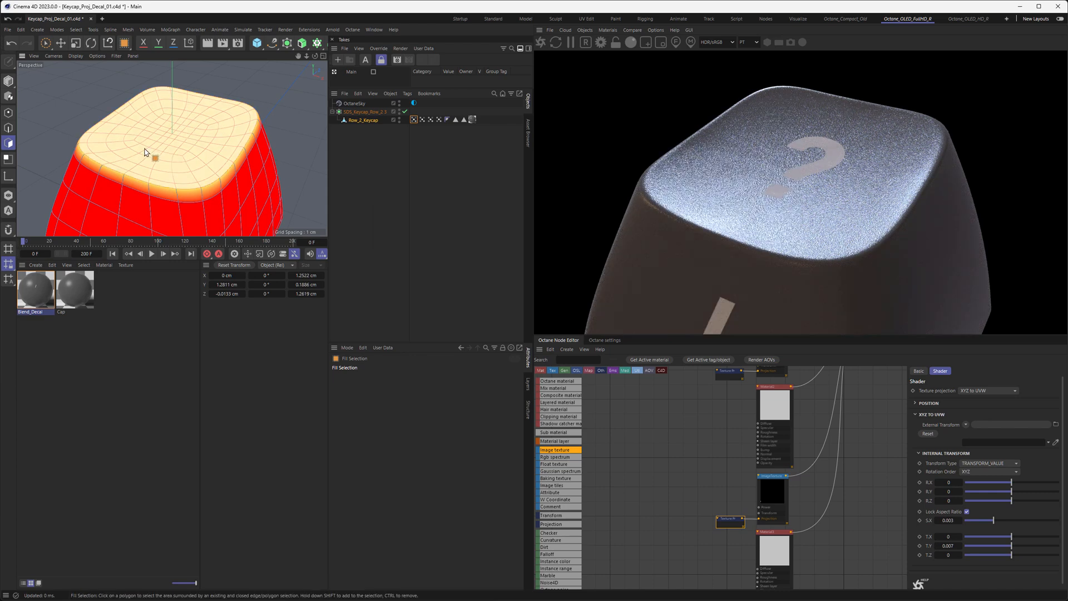
click(414, 120)
click(407, 392)
key(ctrl+a)
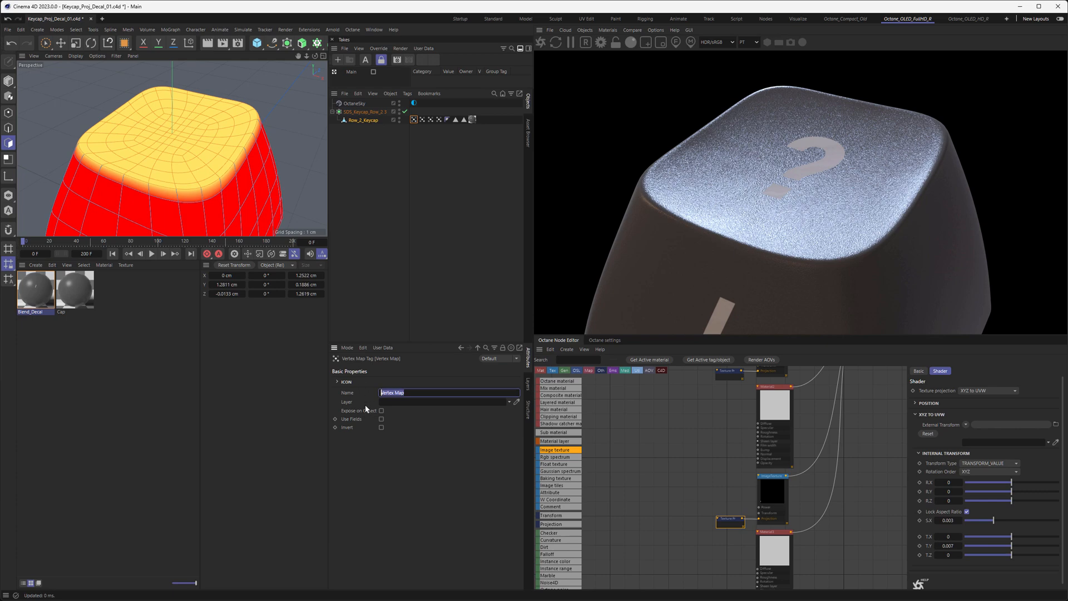
text(Q)
Step: Add an Attribute texture node beside the question-mark texture and set its attribute name to Q
middle_drag(703, 422, 700, 469)
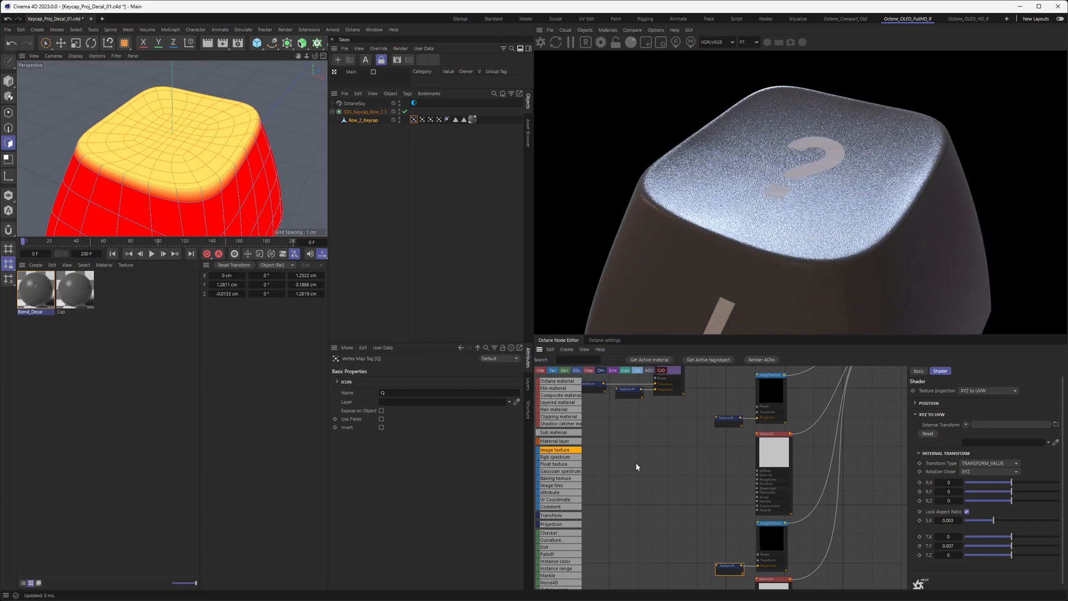
key(Tab)
text(ATT)
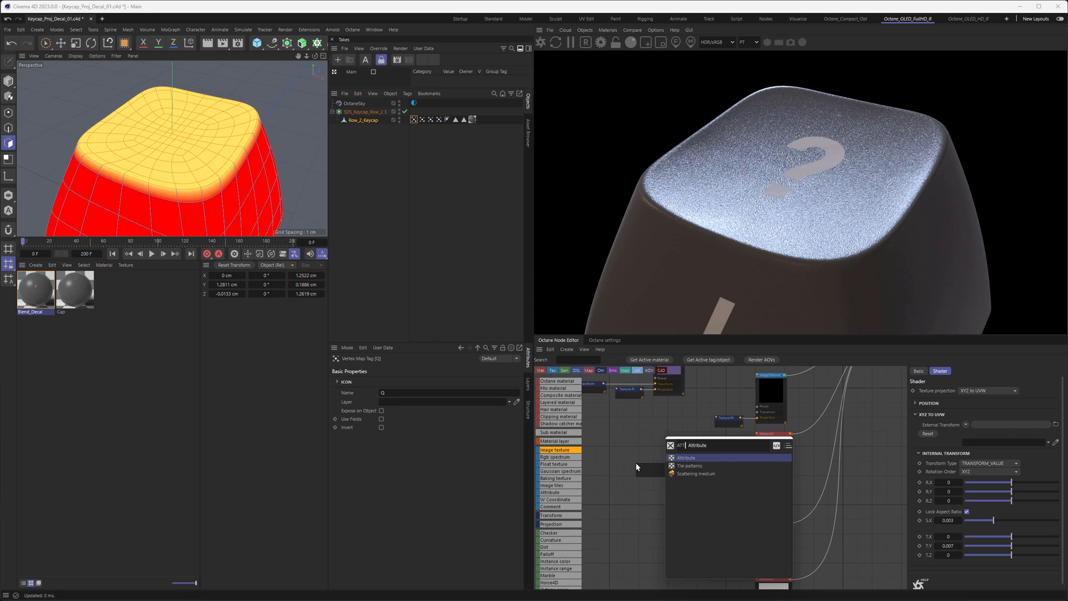
key(Return)
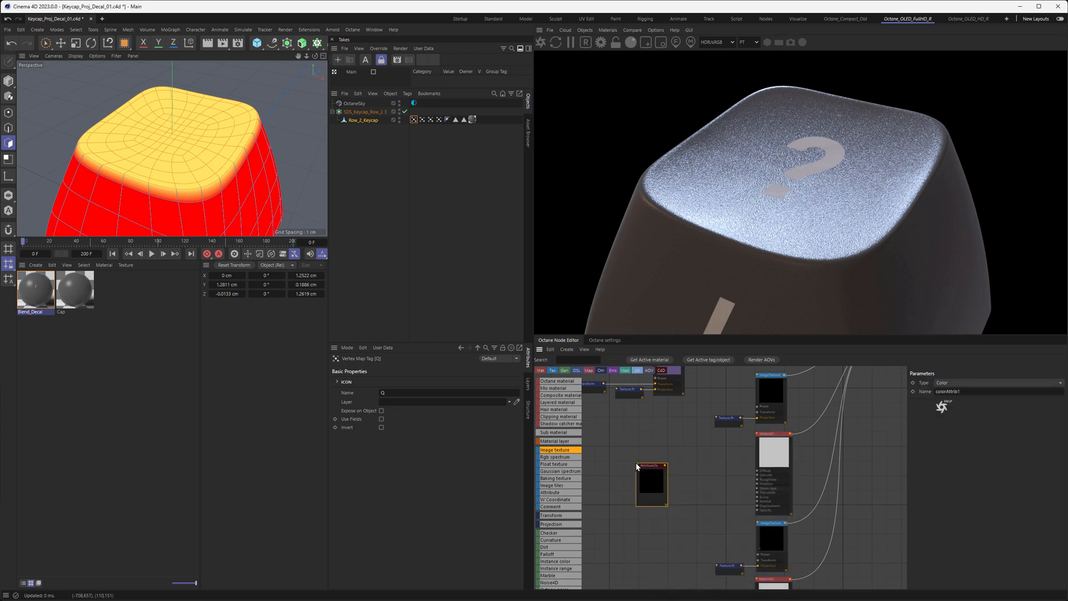
drag(638, 466, 676, 458)
double_click(948, 391)
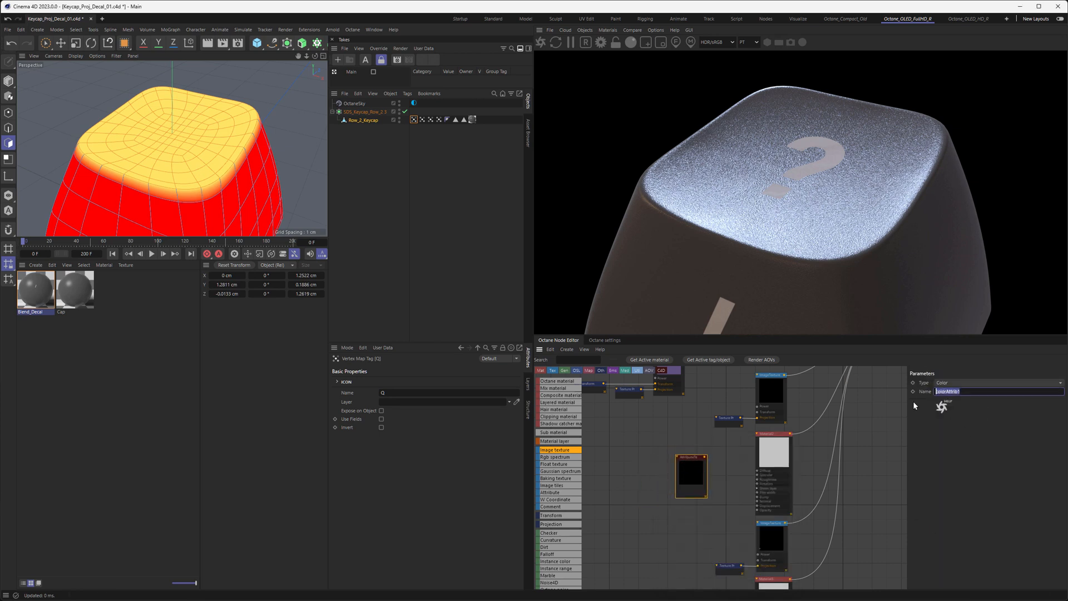
text(Q)
Step: Add a Multiply node near the question-mark texture and hide the previews of the Multiply and Attribute nodes
middle_drag(811, 396, 786, 456)
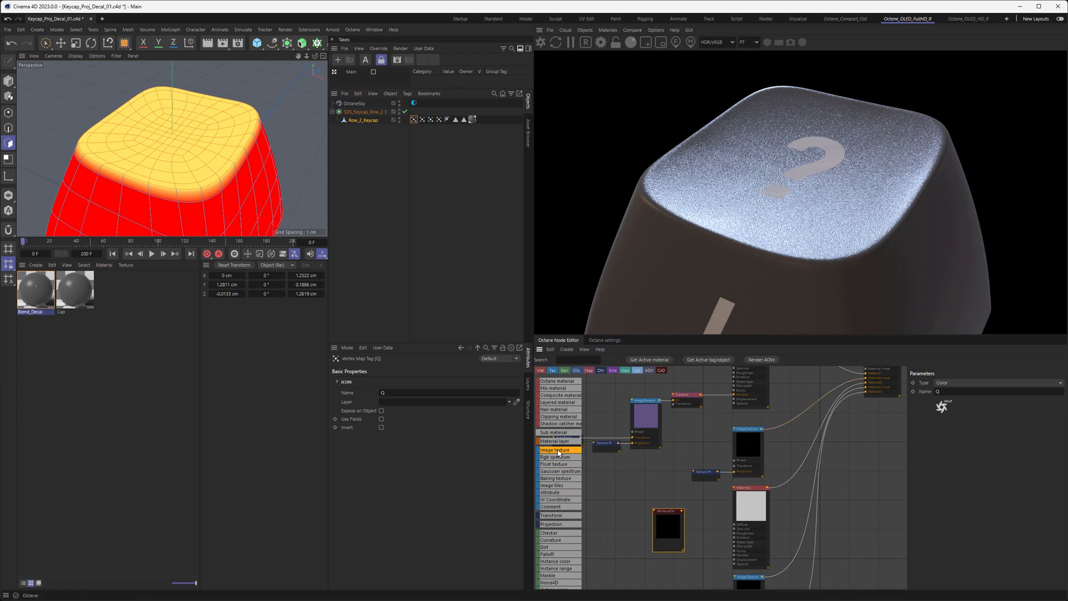
scroll(558, 454, down, 4)
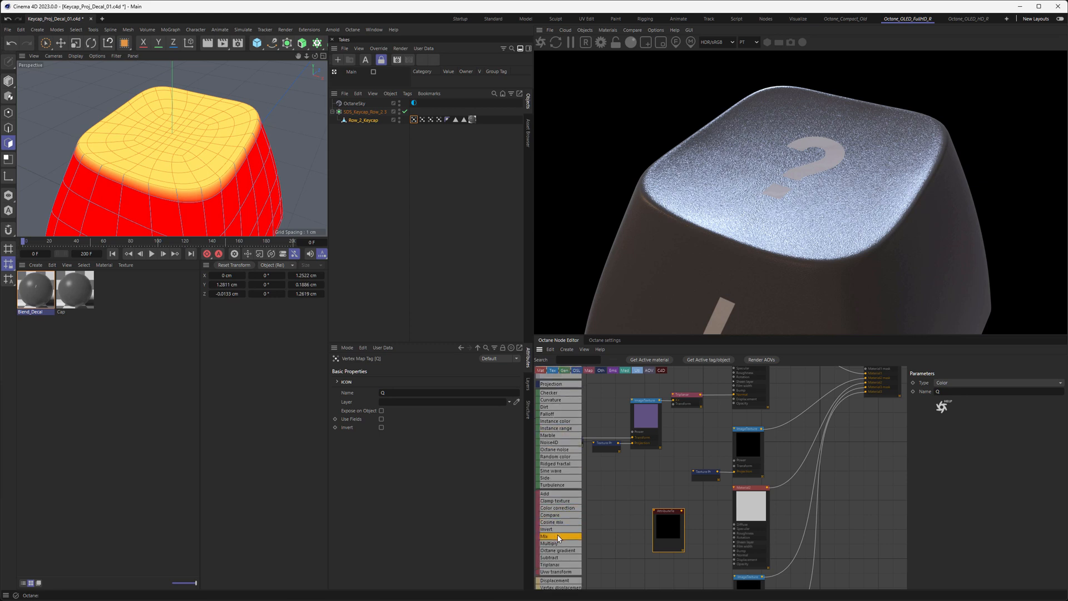
drag(563, 546, 806, 448)
right_click(807, 448)
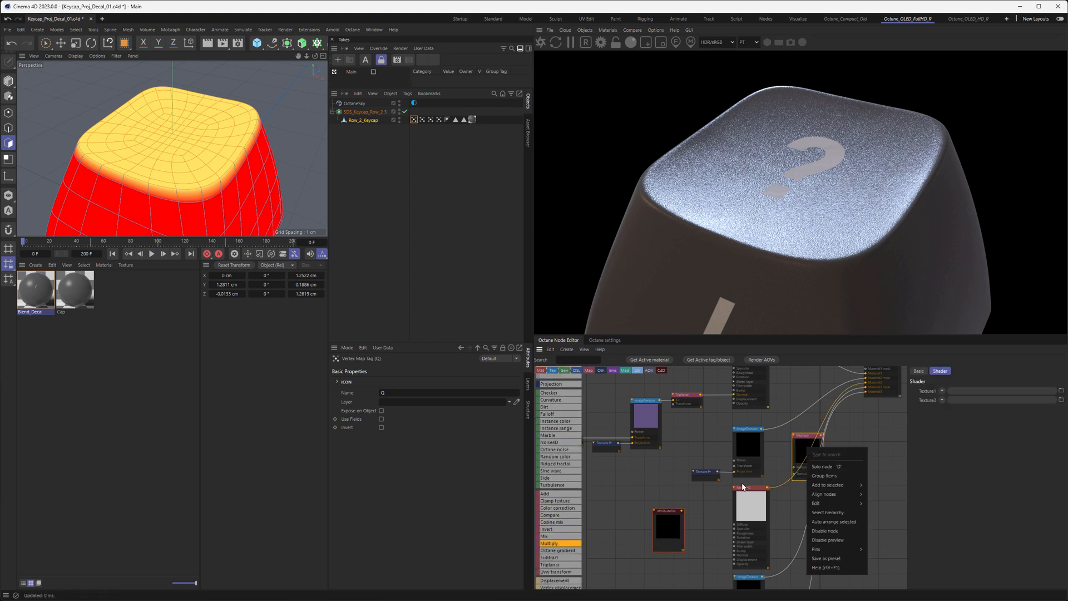
click(669, 528)
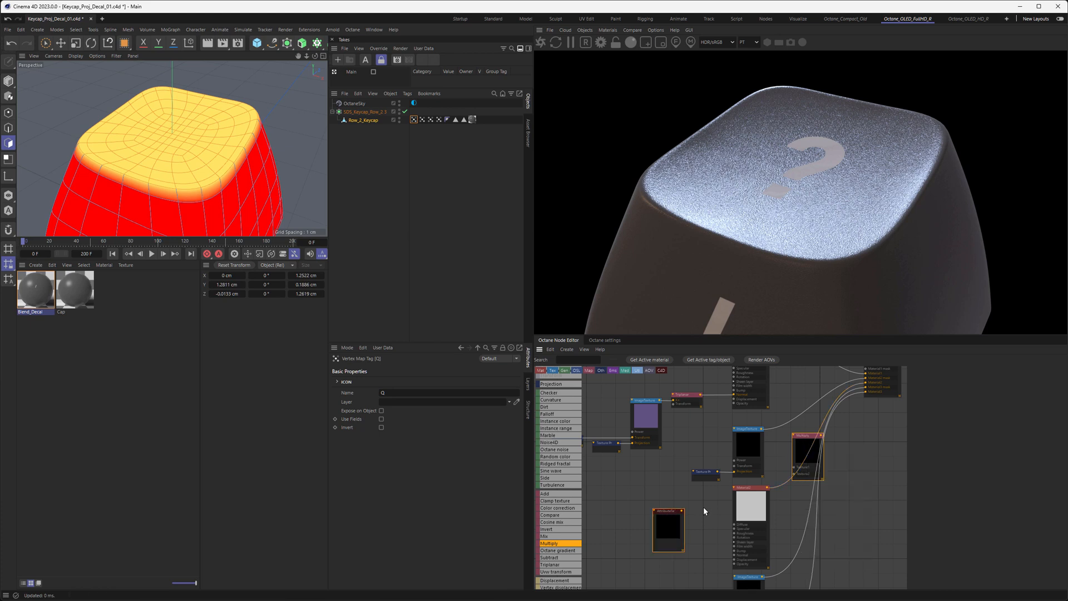
right_click(677, 525)
click(690, 534)
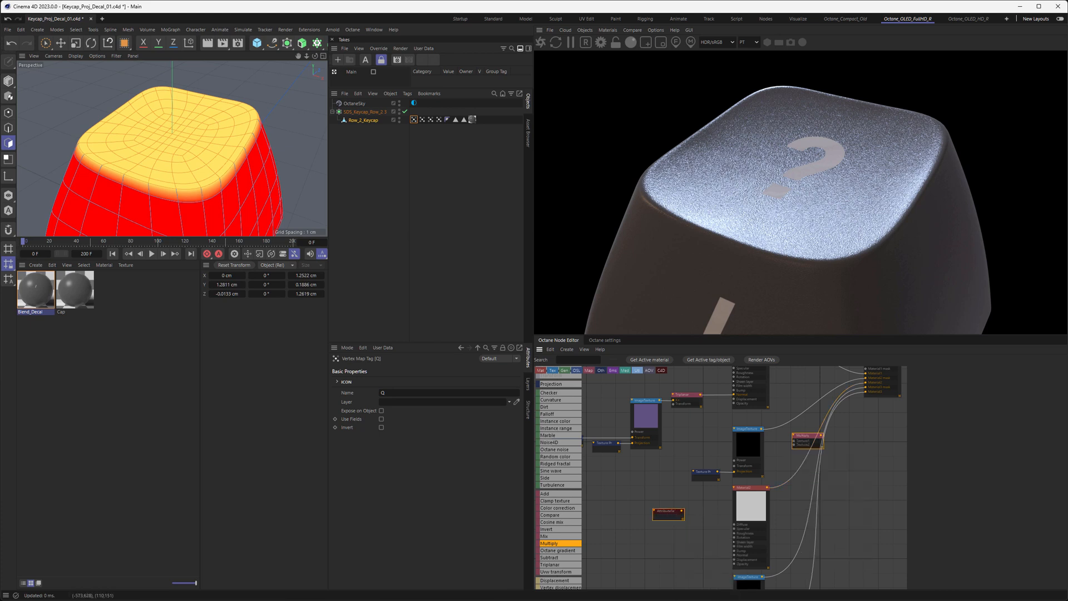
Step: Multiply the question-mark texture by the Q attribute for the composite's question-mark mask, and set the attribute type to Float
drag(683, 511, 866, 378)
drag(805, 435, 791, 421)
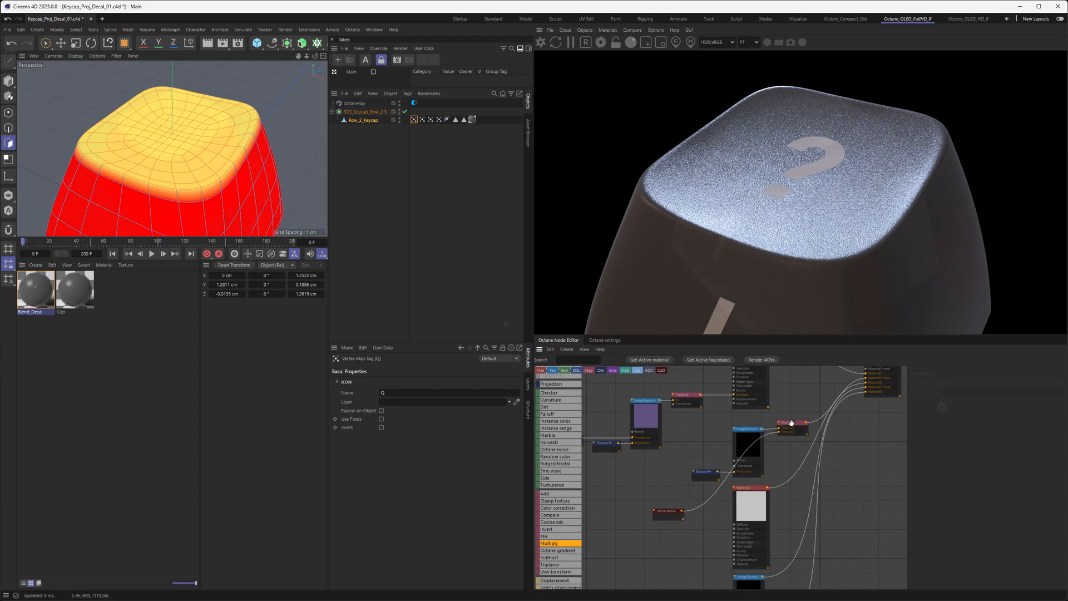
drag(667, 510, 704, 494)
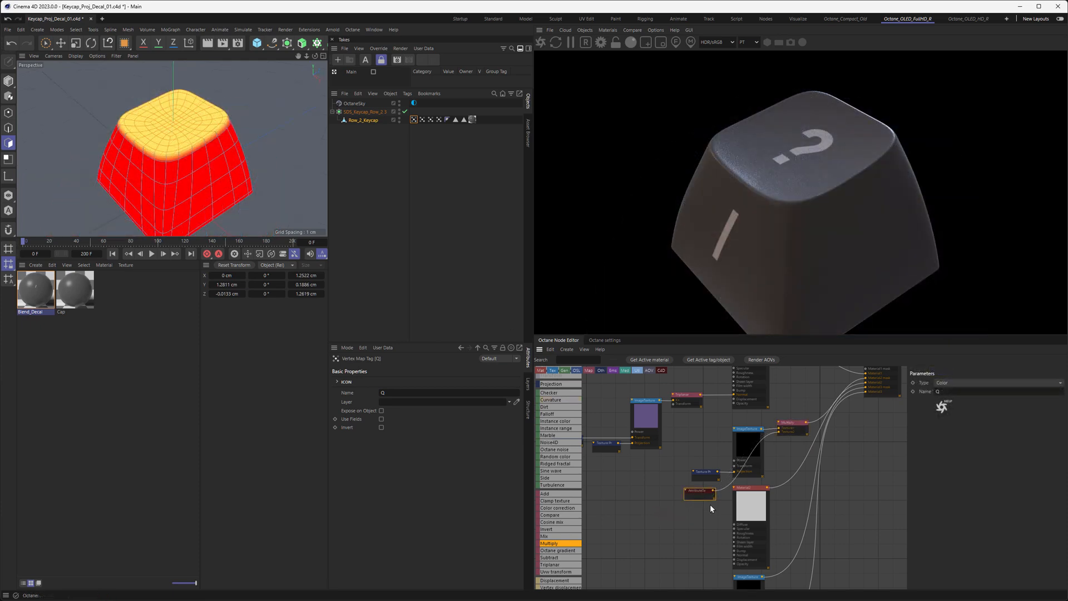
click(949, 382)
click(955, 394)
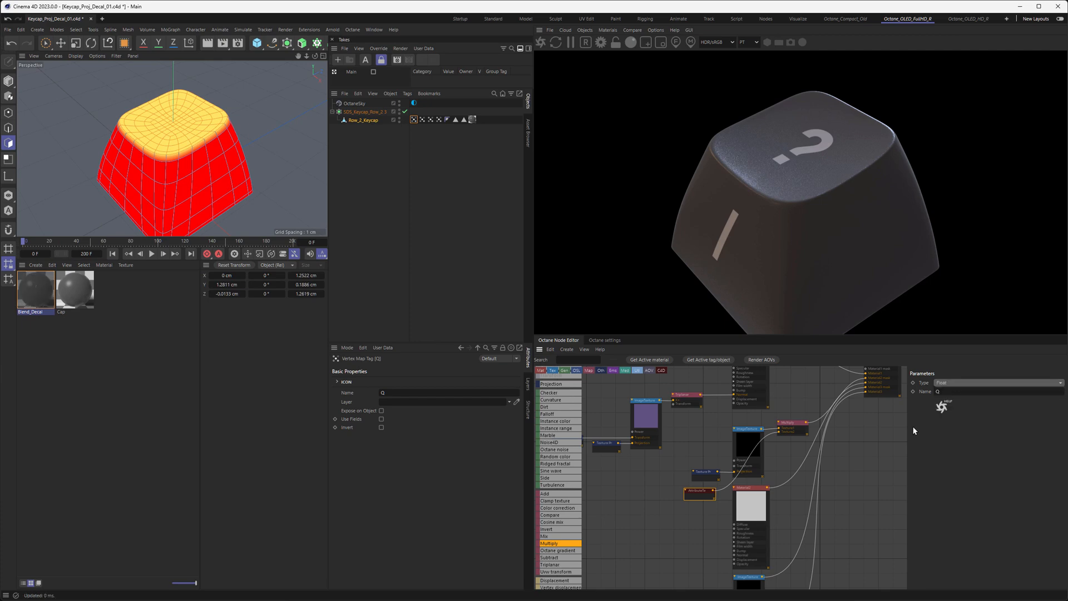
Step: Select the flat polygons on the slash side of Row_2_Keycap with Brush Selection
alt+drag(208, 150, 169, 84)
alt+drag(203, 172, 184, 100)
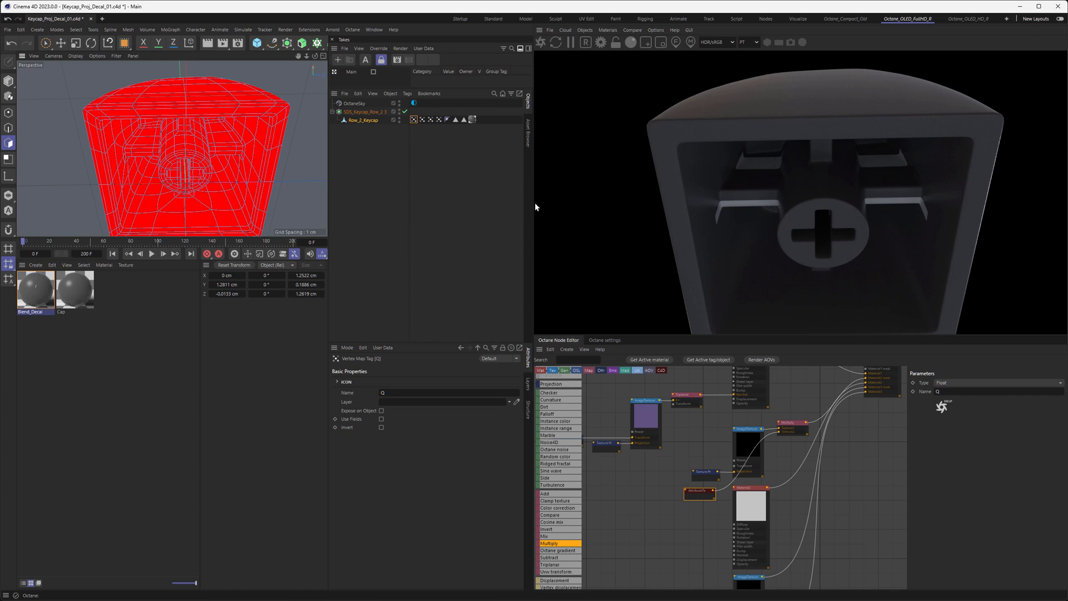
alt+drag(293, 112, 232, 126)
click(403, 130)
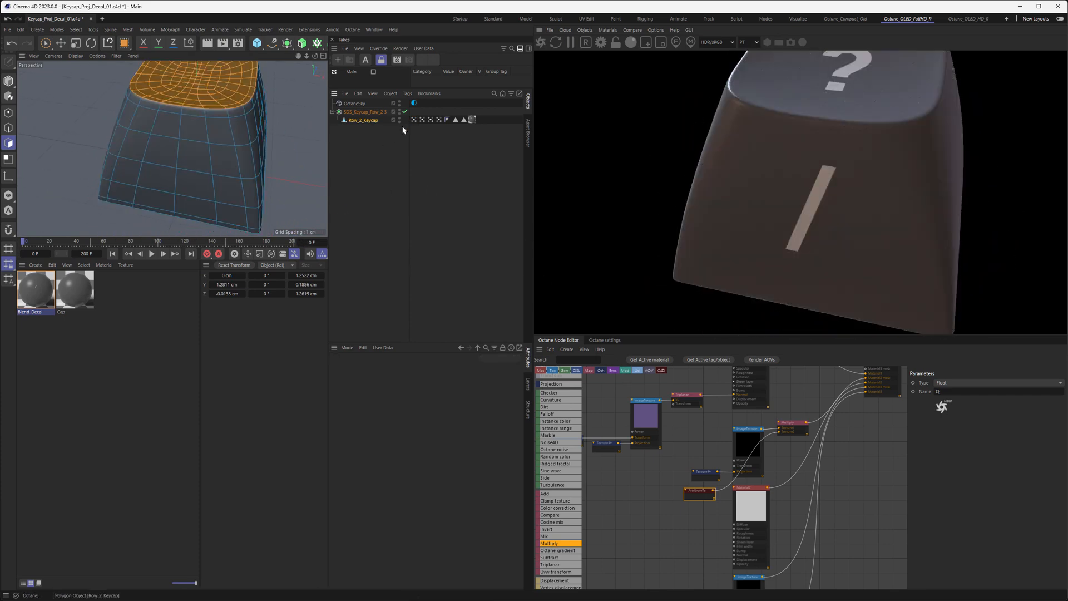
drag(45, 43, 59, 56)
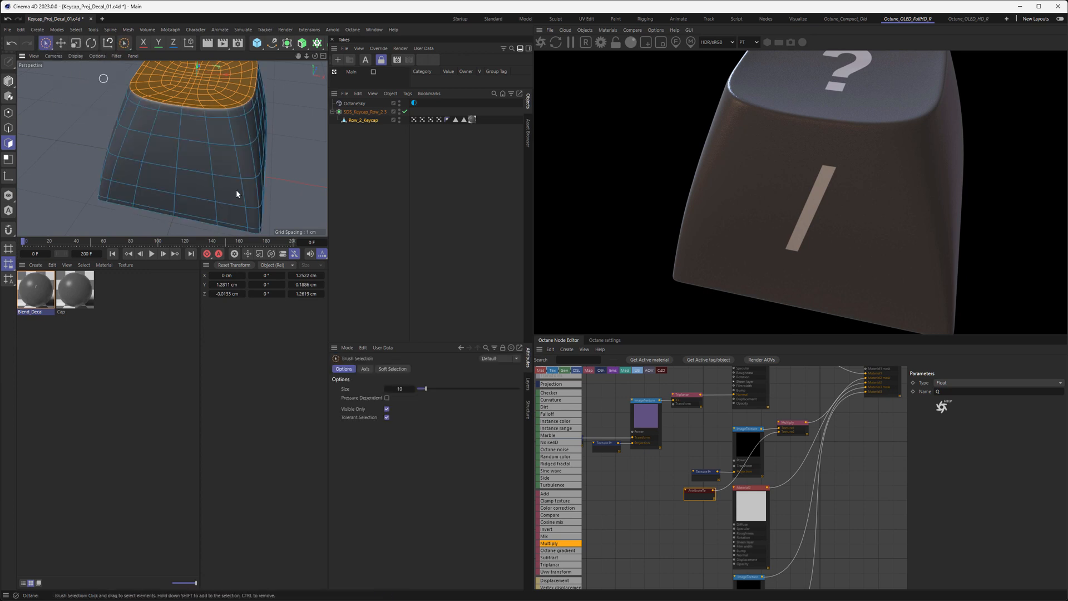
mouse_move(138, 123)
mouse_down()
mouse_move(200, 135)
mouse_move(229, 209)
mouse_move(136, 190)
mouse_move(191, 162)
mouse_move(206, 170)
mouse_up()
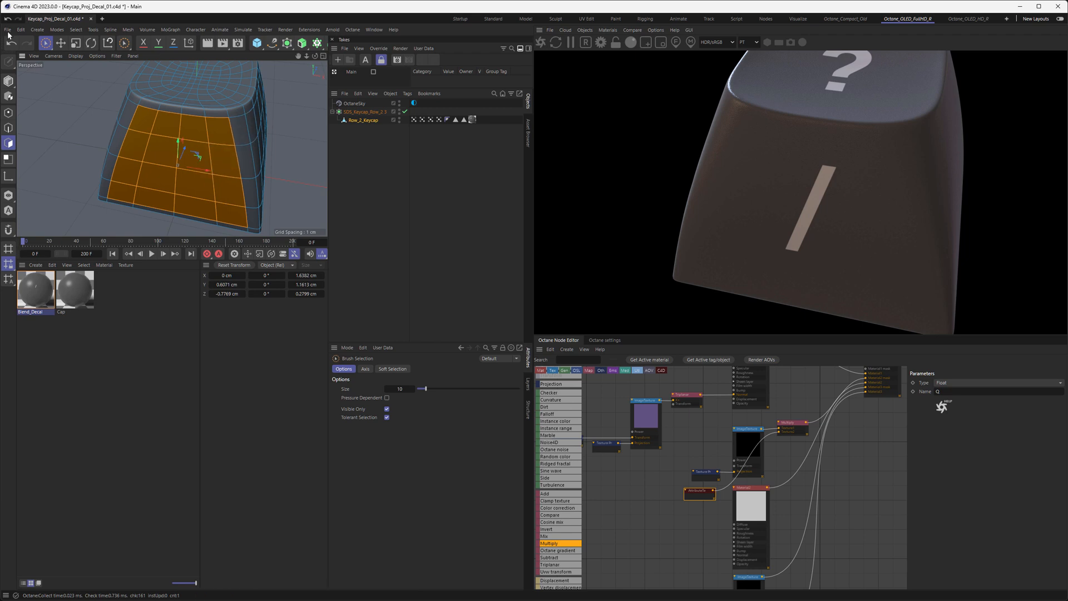
Step: Create a vertex map from the selected slash-side polygons with a weight of 100% and name it S
click(54, 30)
mouse_move(75, 30)
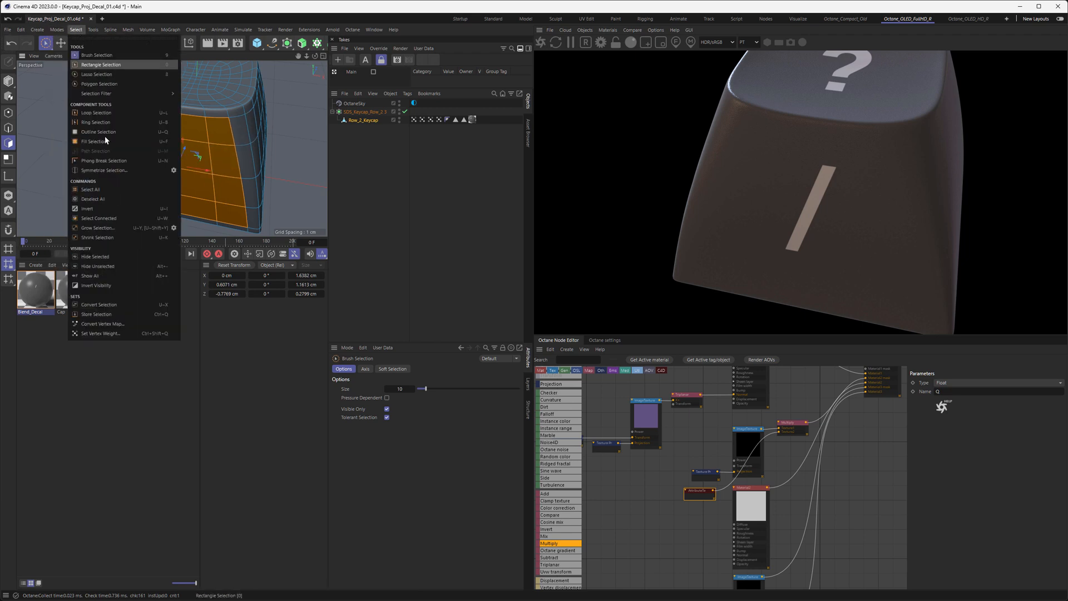
click(102, 333)
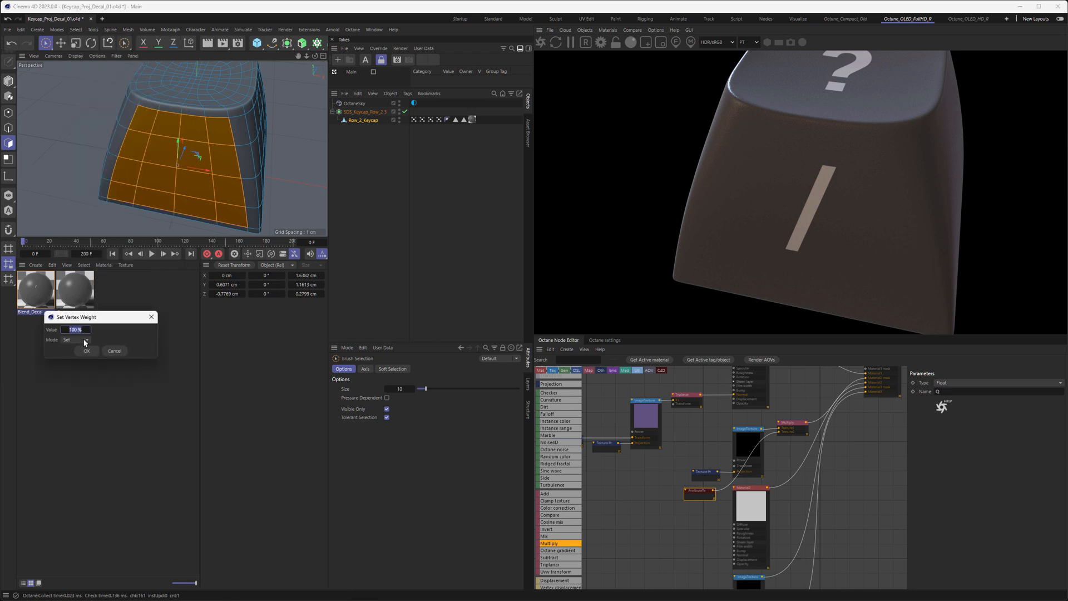
click(85, 351)
click(415, 119)
drag(408, 393, 336, 394)
text(S)
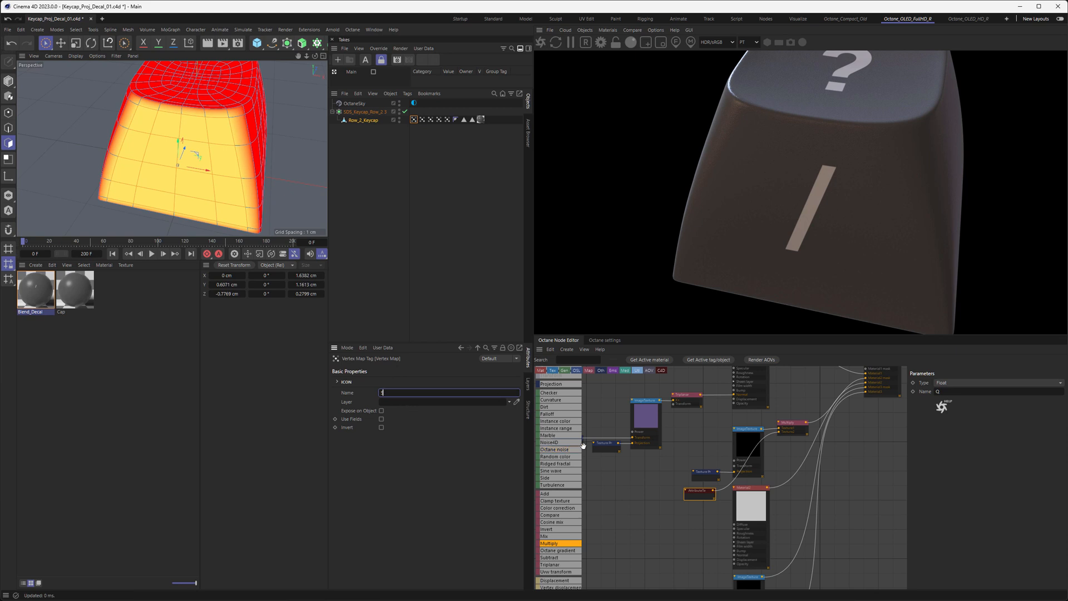
Step: Duplicate the Attribute and Multiply nodes together and place the copies beside the slash texture node
middle_drag(757, 471, 747, 450)
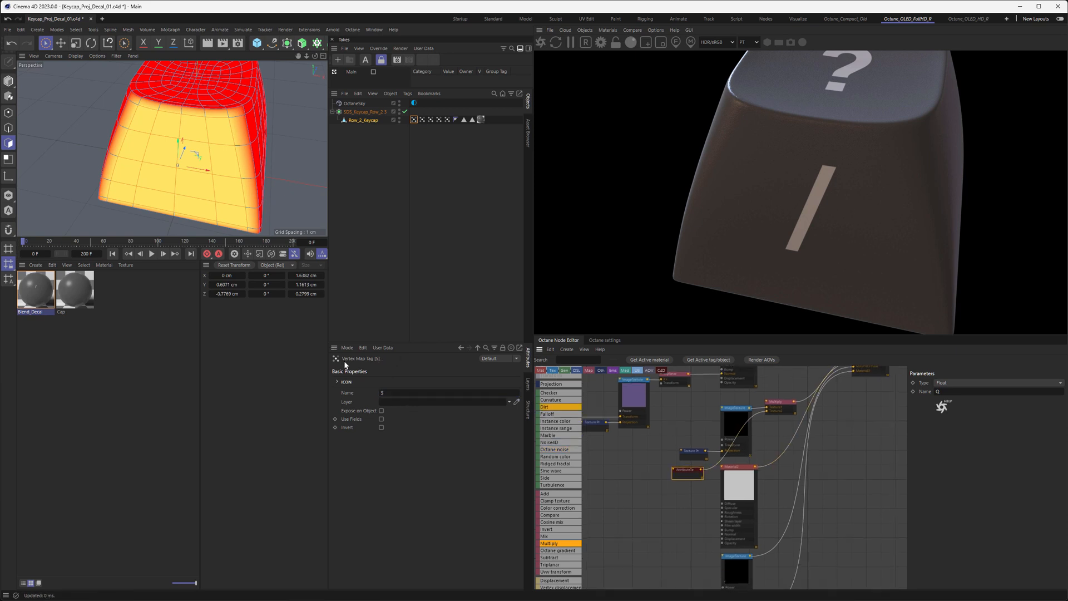
click(778, 406)
click(675, 471)
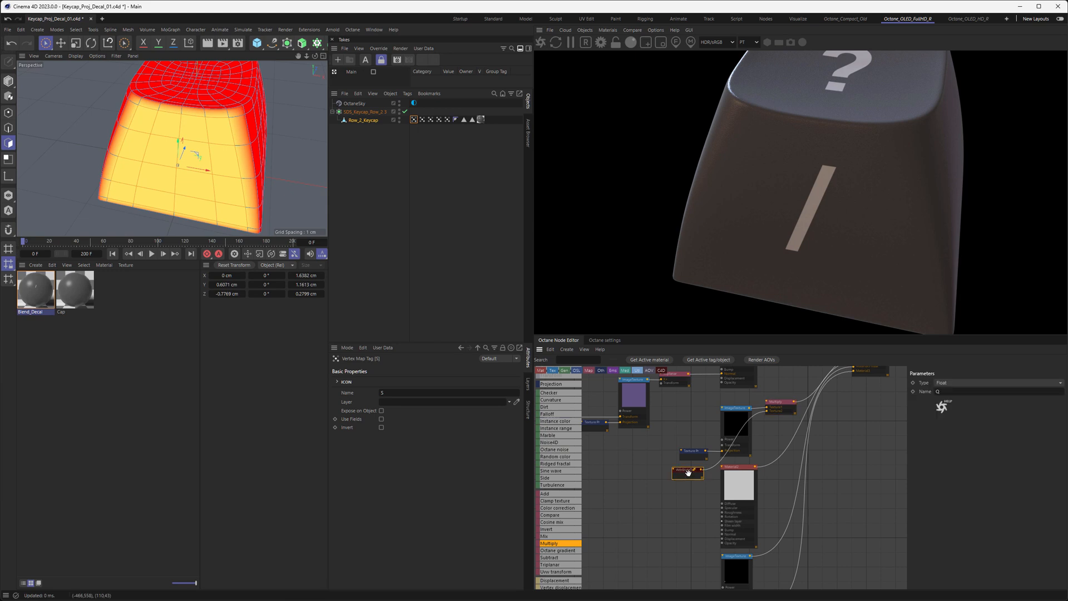
ctrl+drag(691, 470, 634, 548)
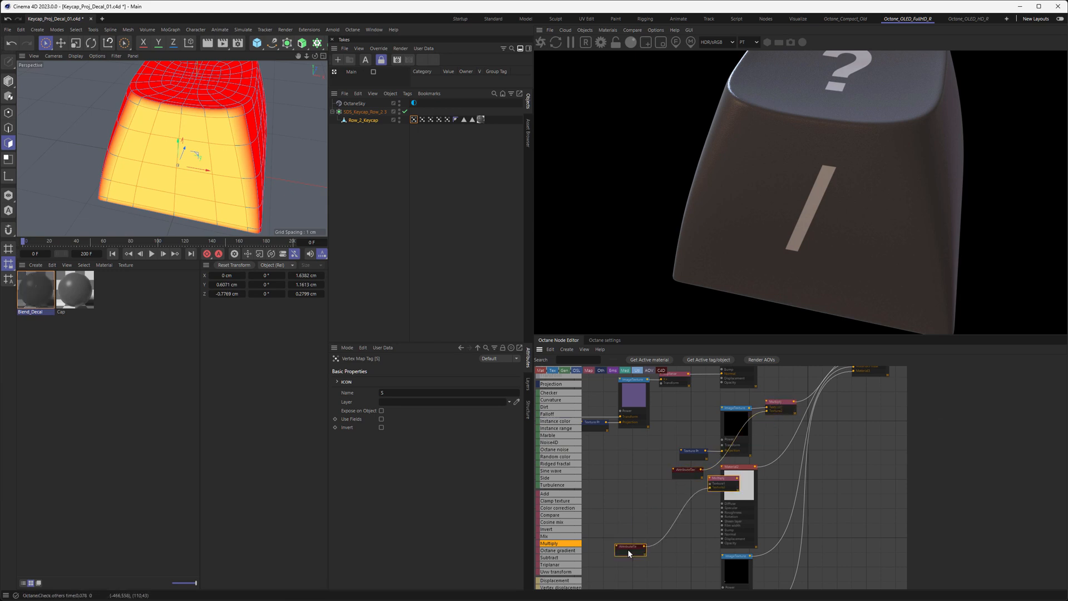
middle_drag(665, 534, 660, 441)
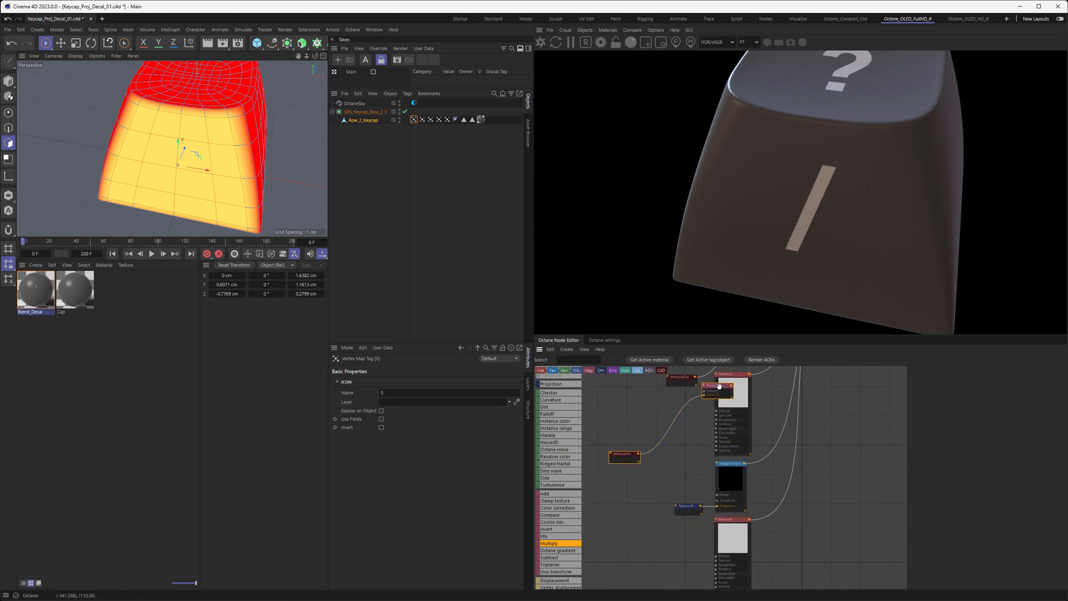
drag(719, 393, 866, 441)
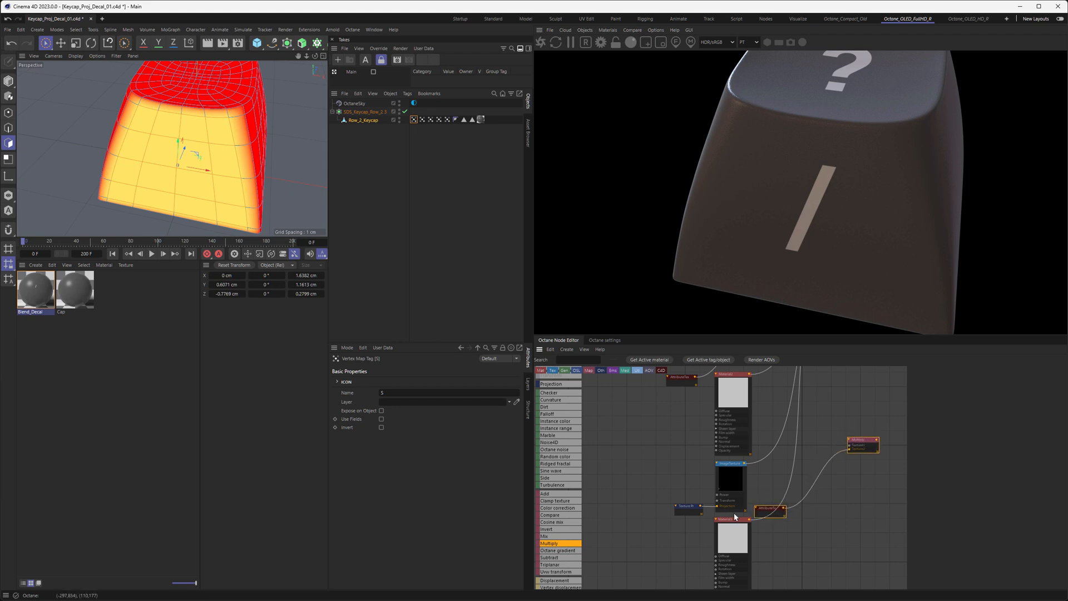
Step: Multiply the slash texture by the copied attribute for the composite's slash mask, and set that attribute's name to S
drag(745, 463, 850, 448)
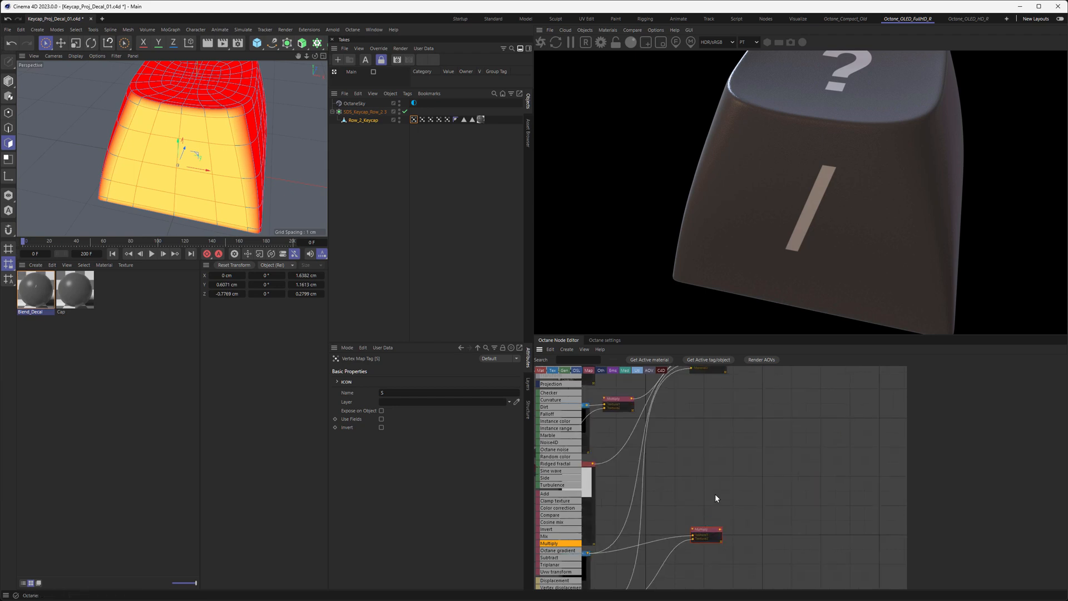
middle_drag(720, 527, 739, 558)
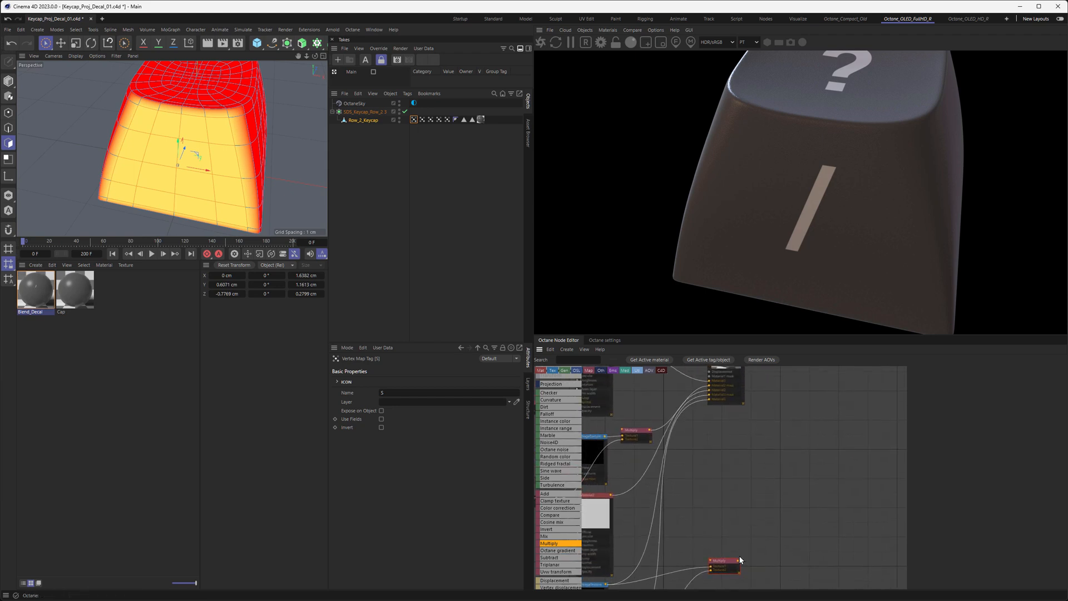
drag(739, 559, 710, 395)
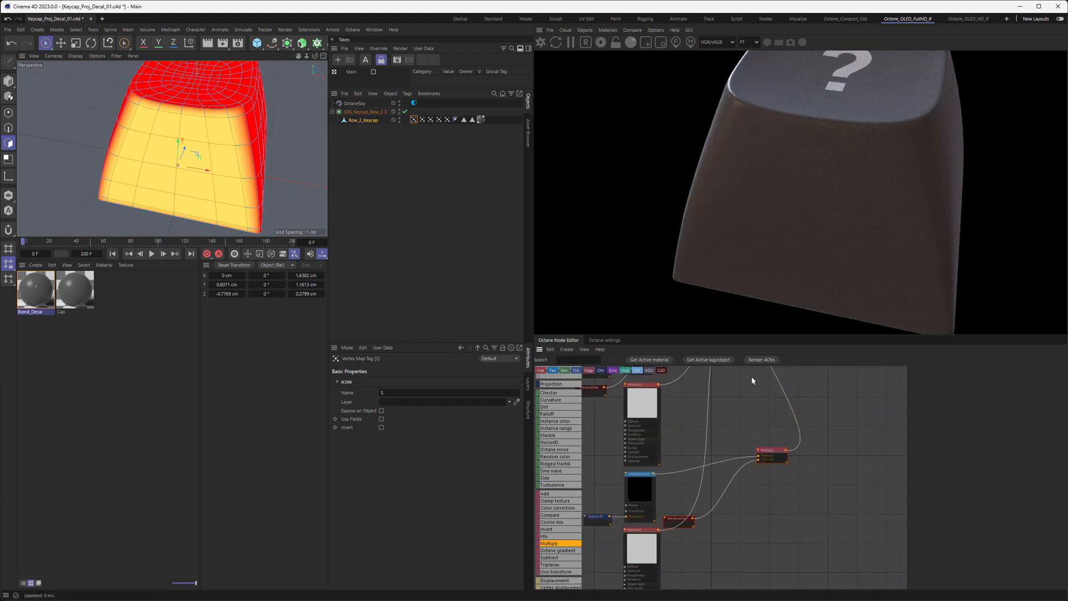
middle_drag(752, 381, 759, 371)
click(683, 510)
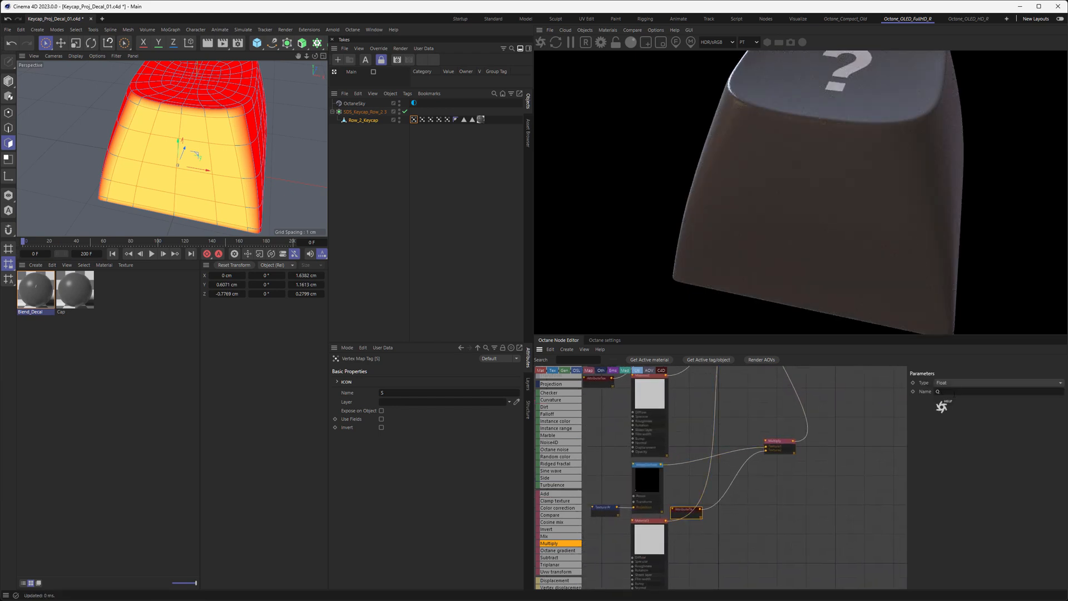
key(Return)
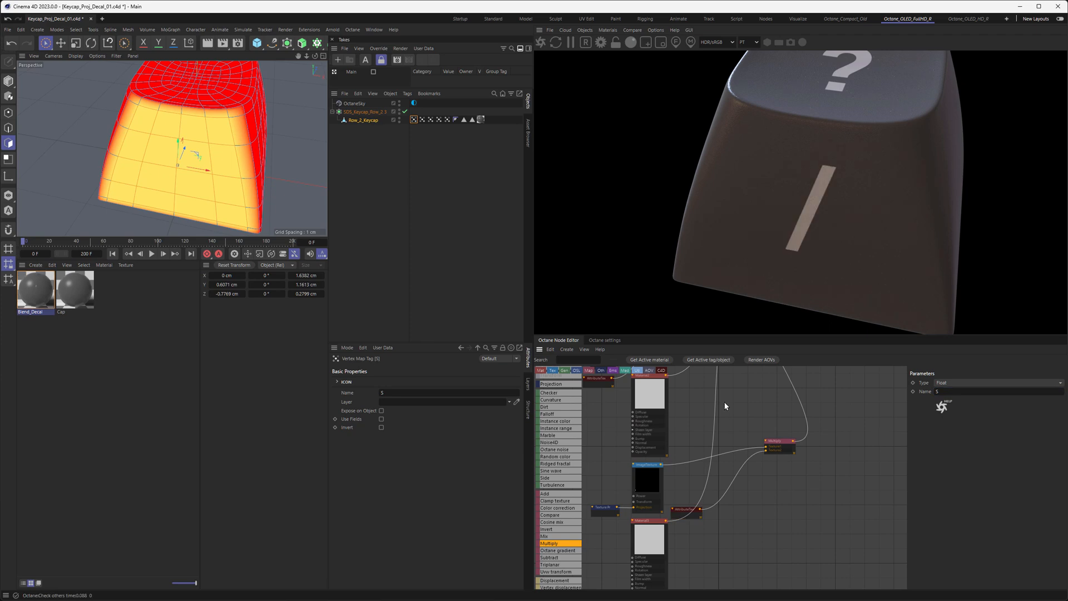
Step: Examine both decals on the keycap from several angles, the Q vertex map's coverage and the question-mark decal's nodes
alt+middle_drag(272, 166, 256, 186)
scroll(245, 184, down, 2)
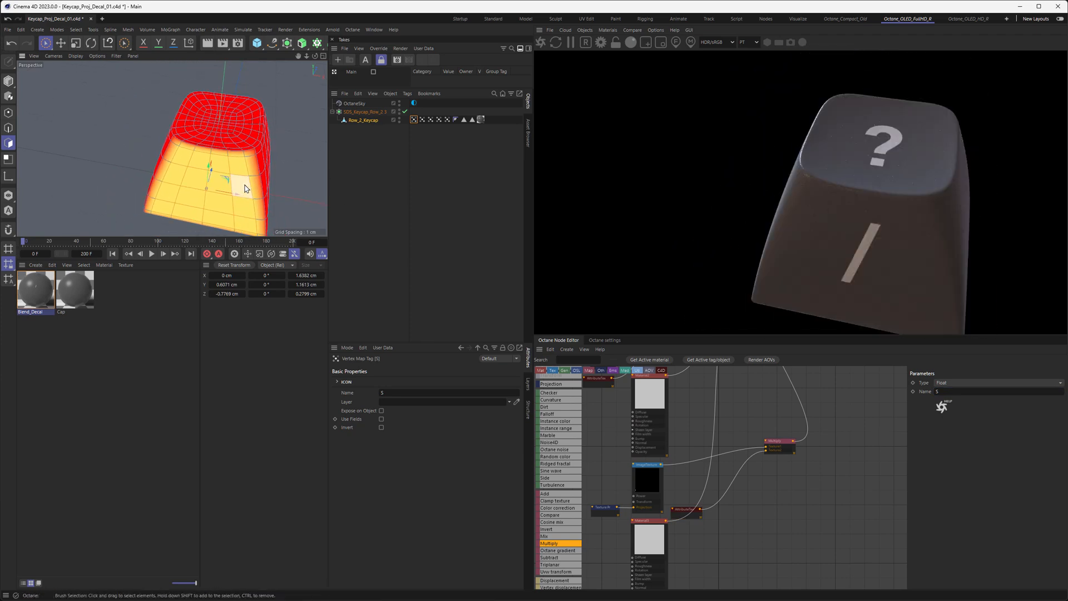
alt+drag(249, 167, 144, 154)
scroll(144, 155, down, 5)
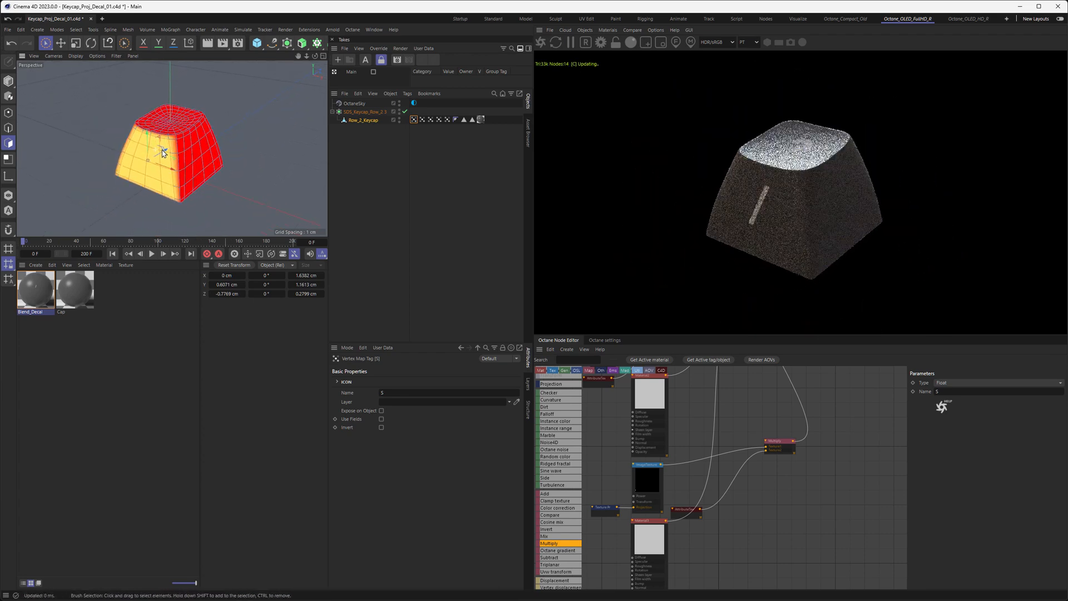
click(422, 119)
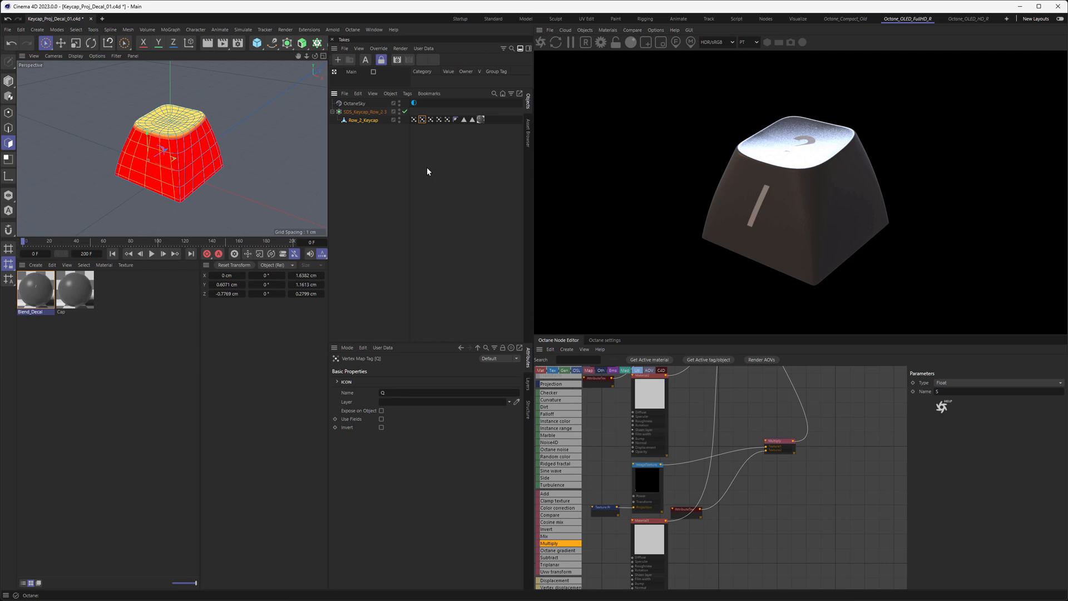
alt+drag(163, 112, 163, 126)
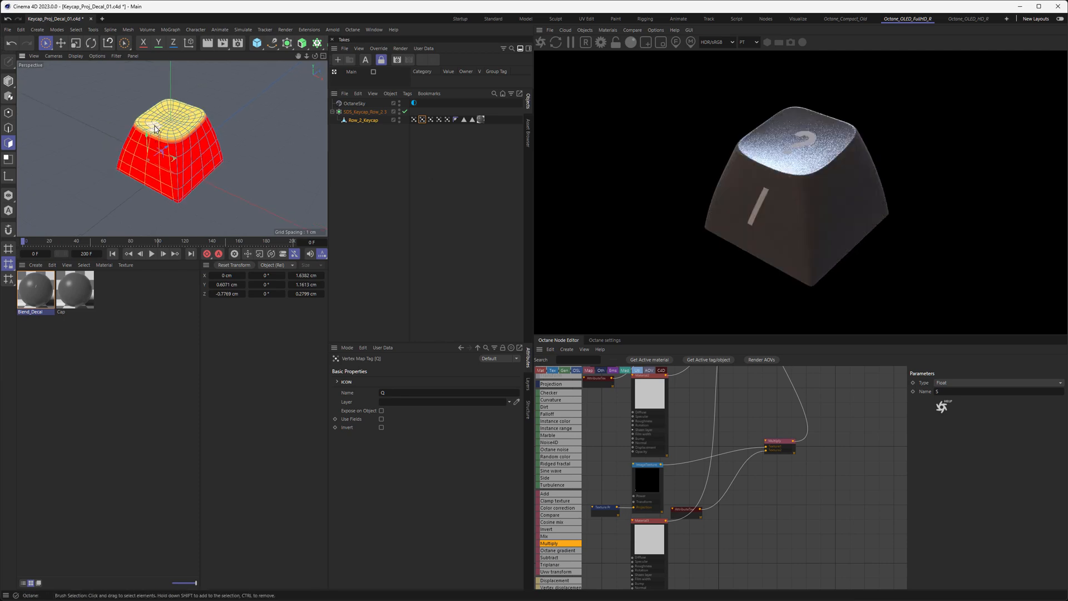
scroll(163, 127, up, 4)
scroll(163, 127, down, 3)
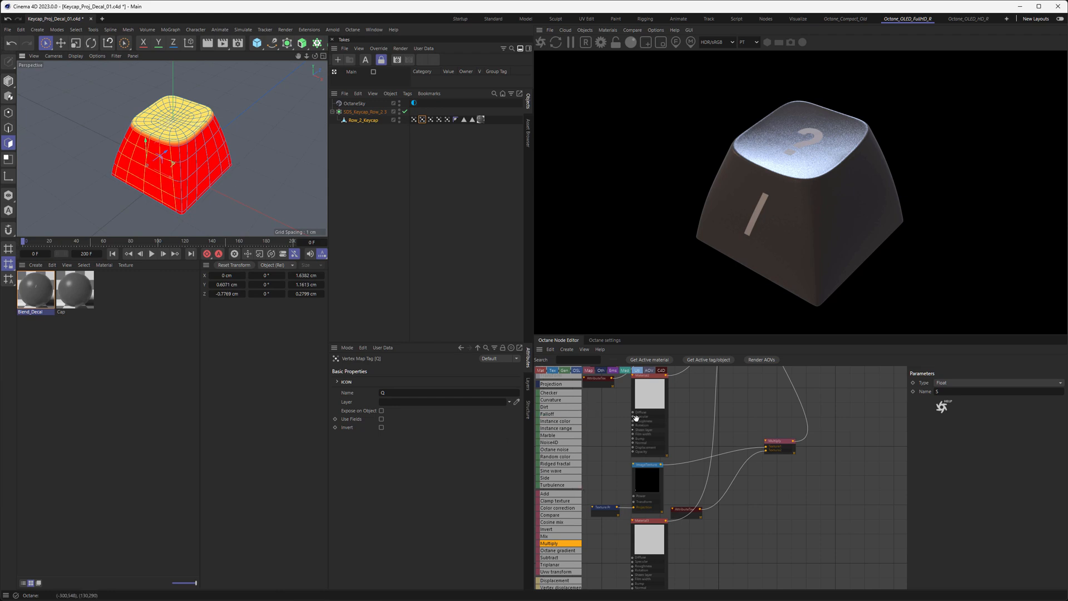
middle_drag(630, 414, 751, 513)
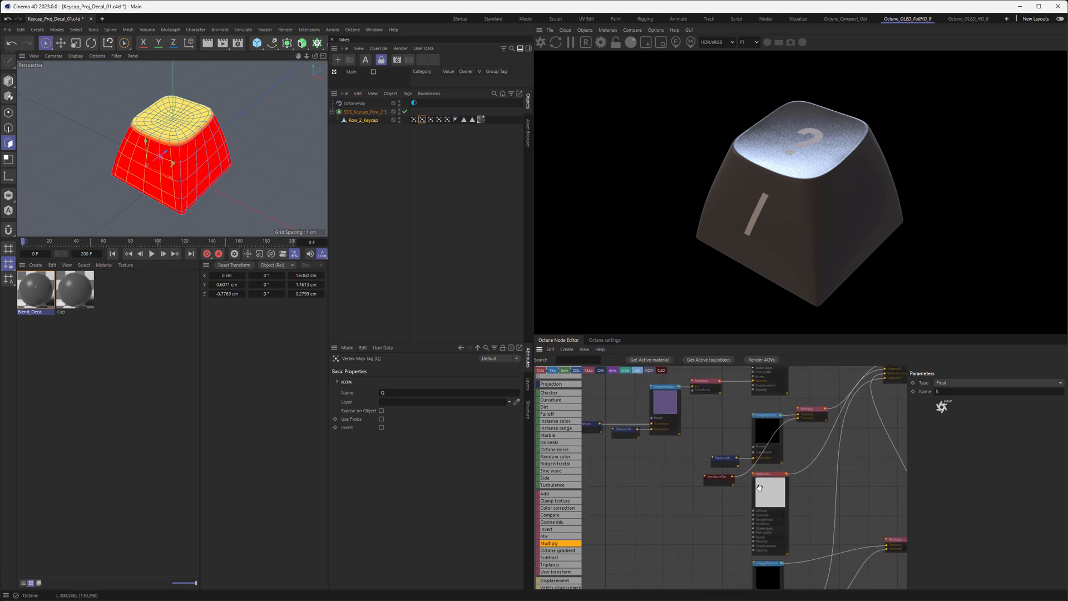
click(760, 488)
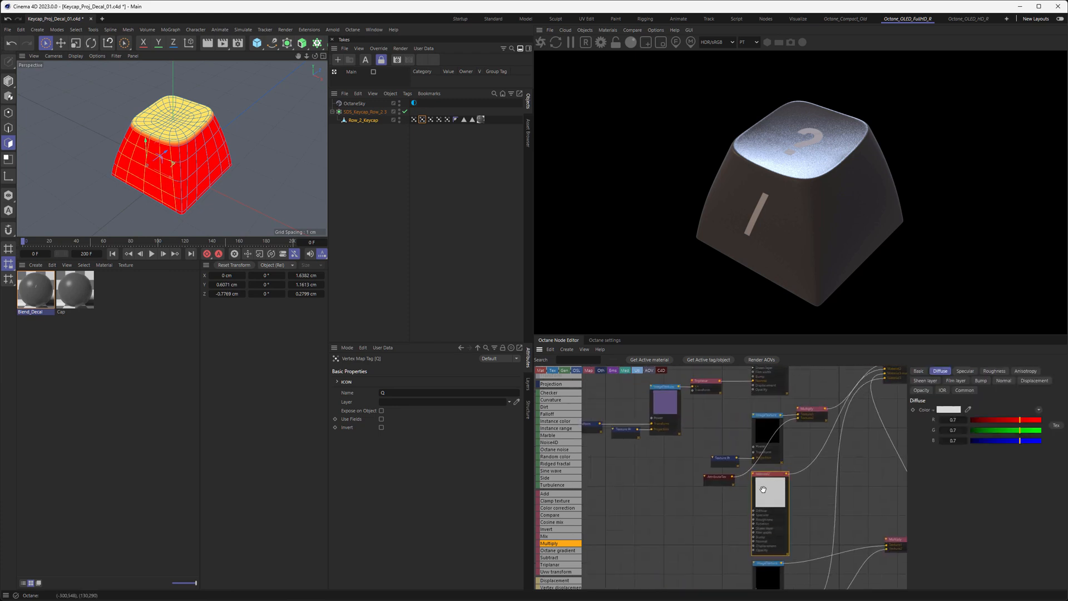
click(722, 460)
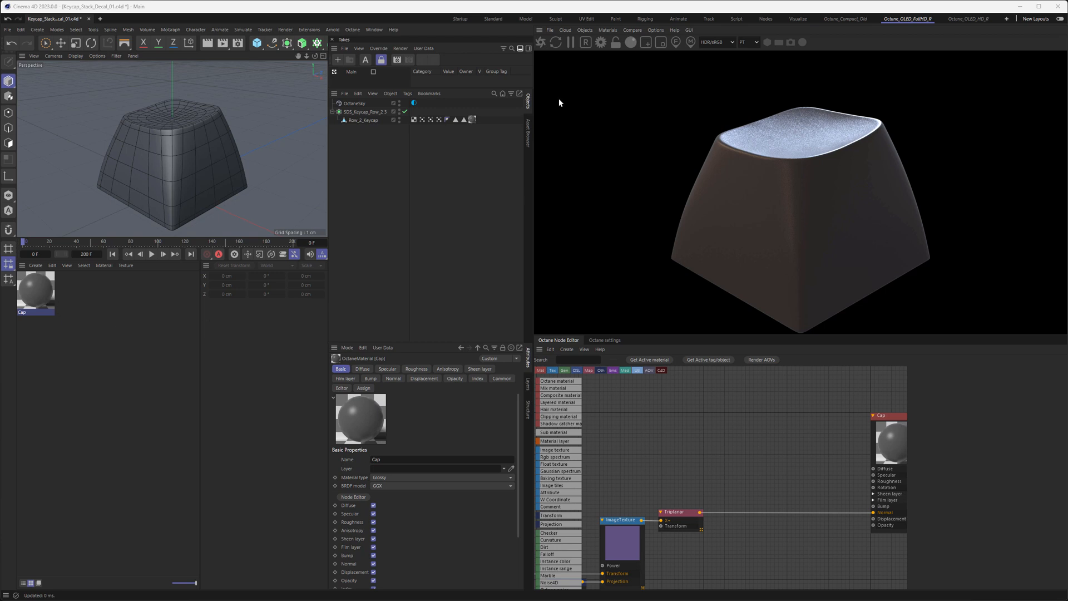
Step: In the Keycap_Stack_Decal_01 scene, create an Octane Glossy material and name it ?
click(585, 30)
mouse_move(607, 29)
mouse_move(621, 74)
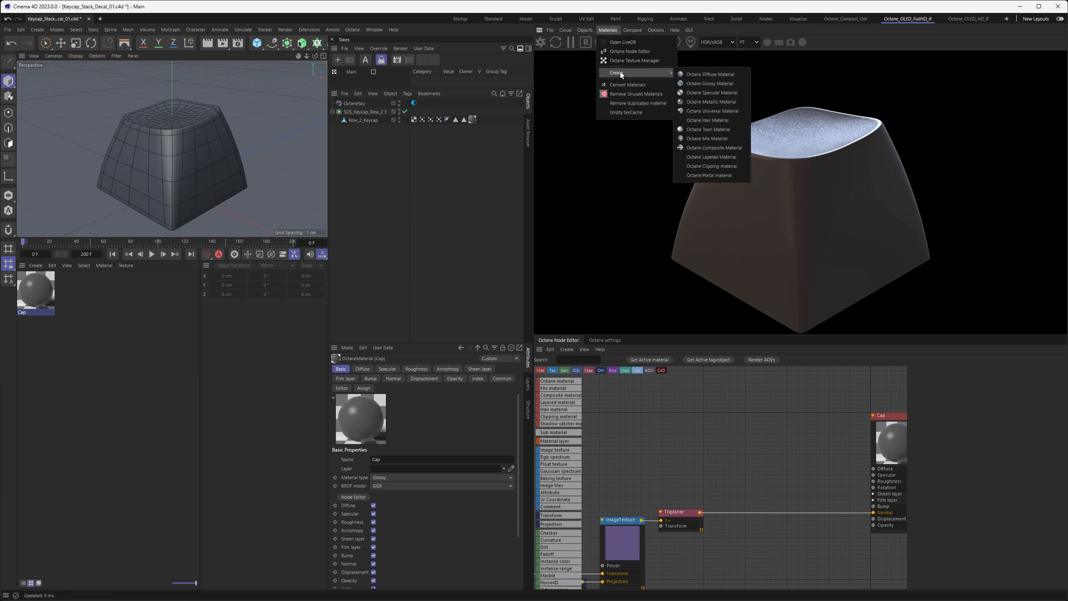
click(710, 84)
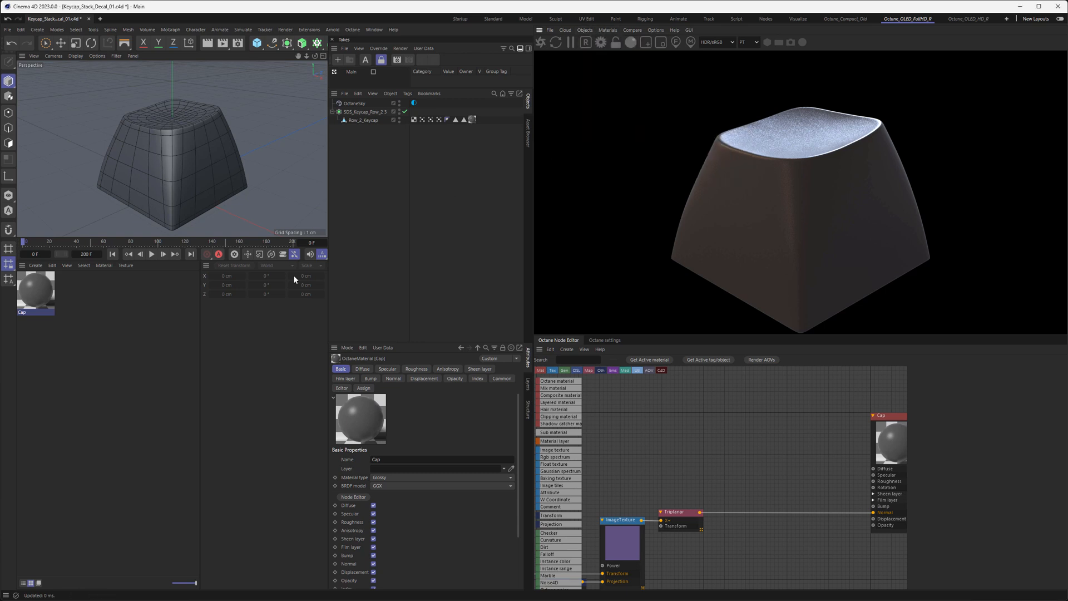
double_click(39, 313)
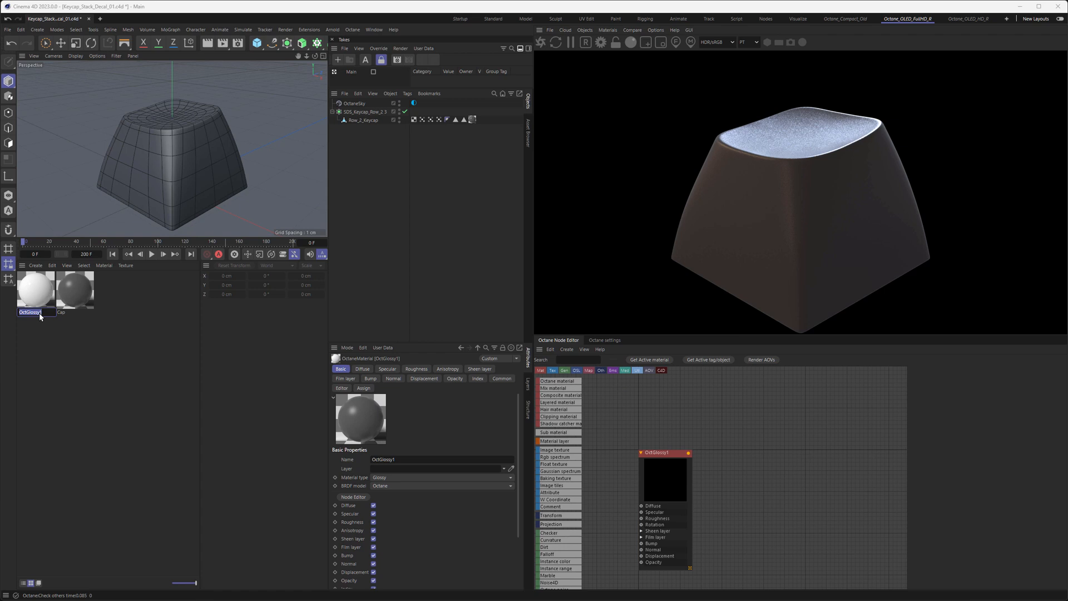
text(?)
key(Return)
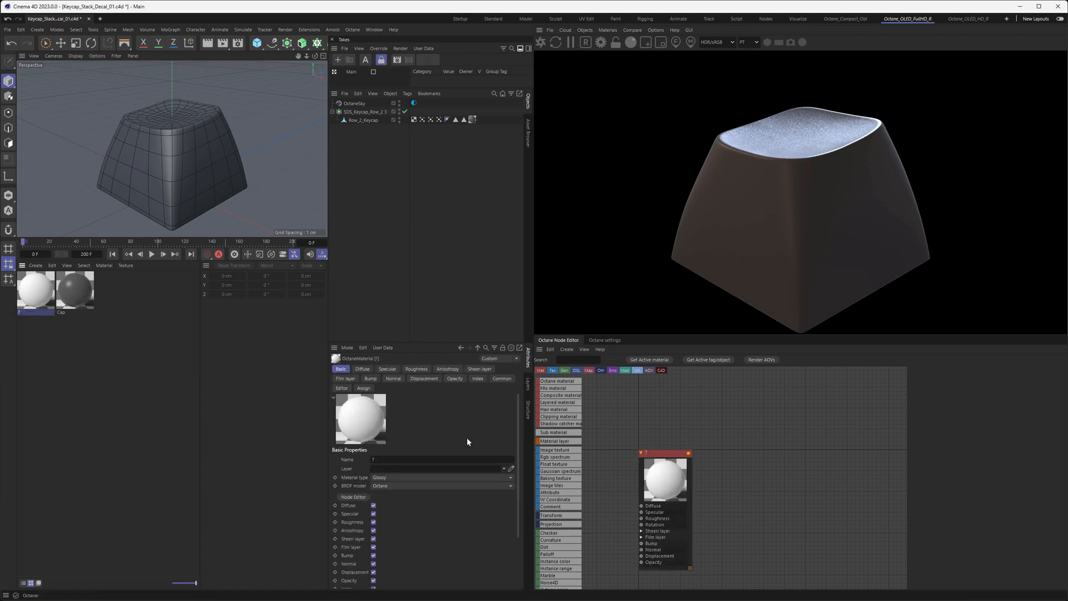
Step: Add an image texture node with Questionmark_01.tif from the Tex folder and connect it to the ? material's opacity
middle_drag(730, 488, 881, 443)
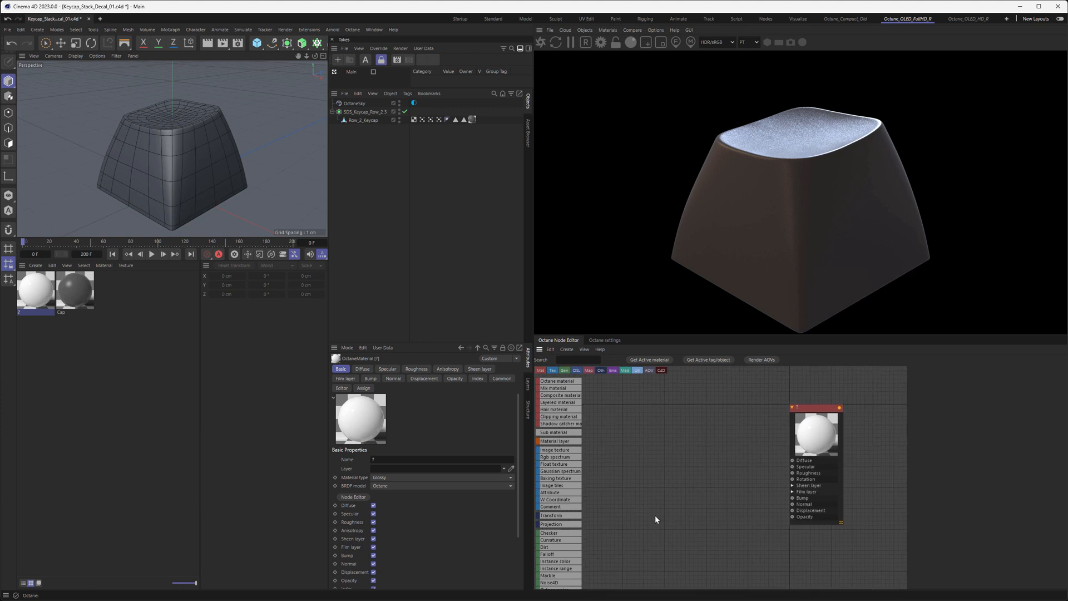
drag(552, 449, 649, 492)
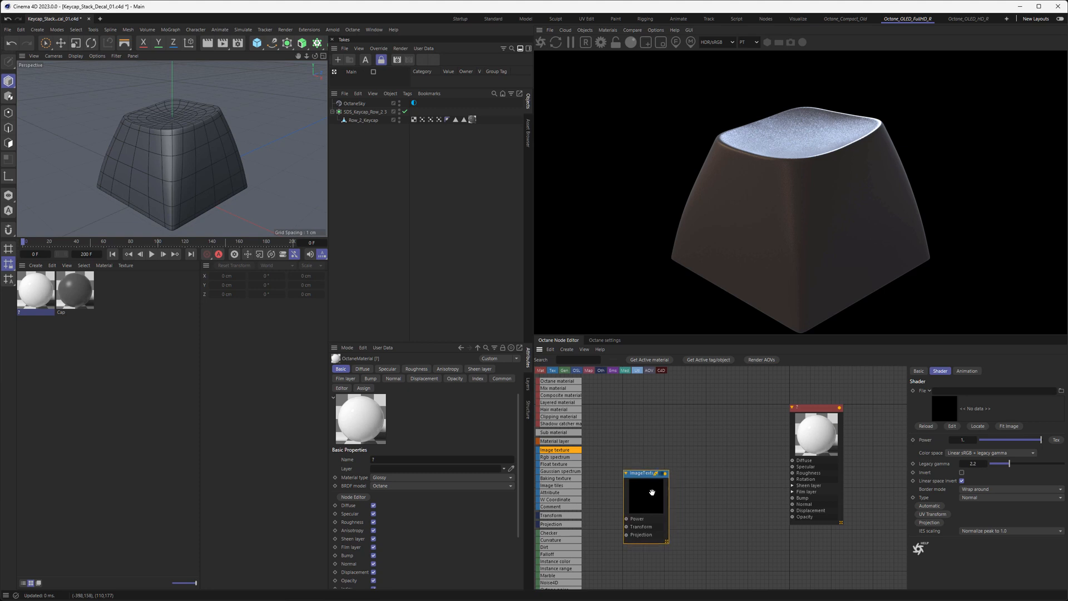
click(1061, 391)
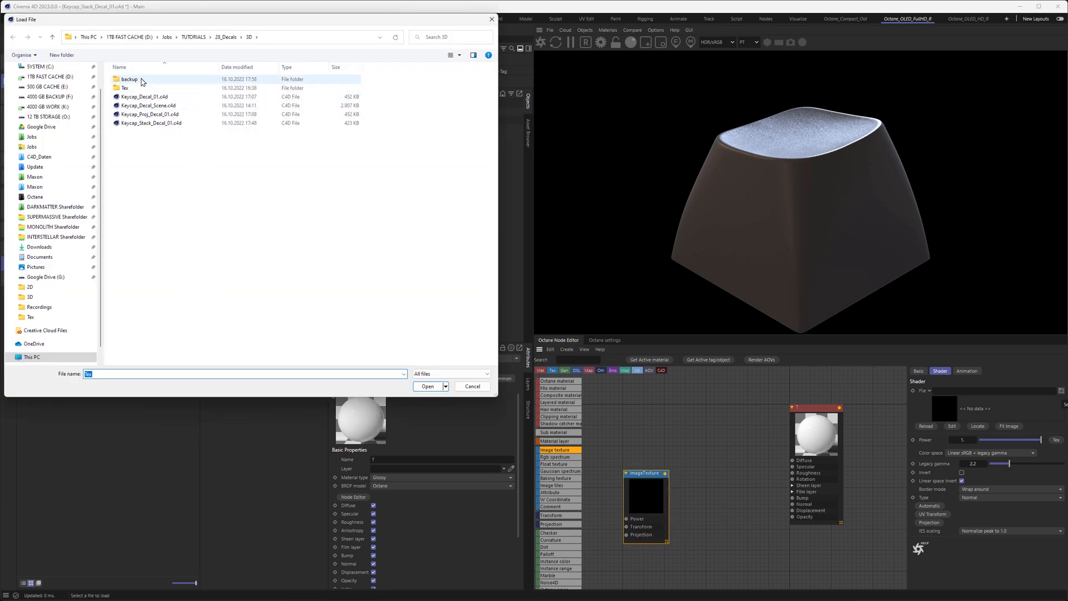
double_click(131, 90)
double_click(217, 89)
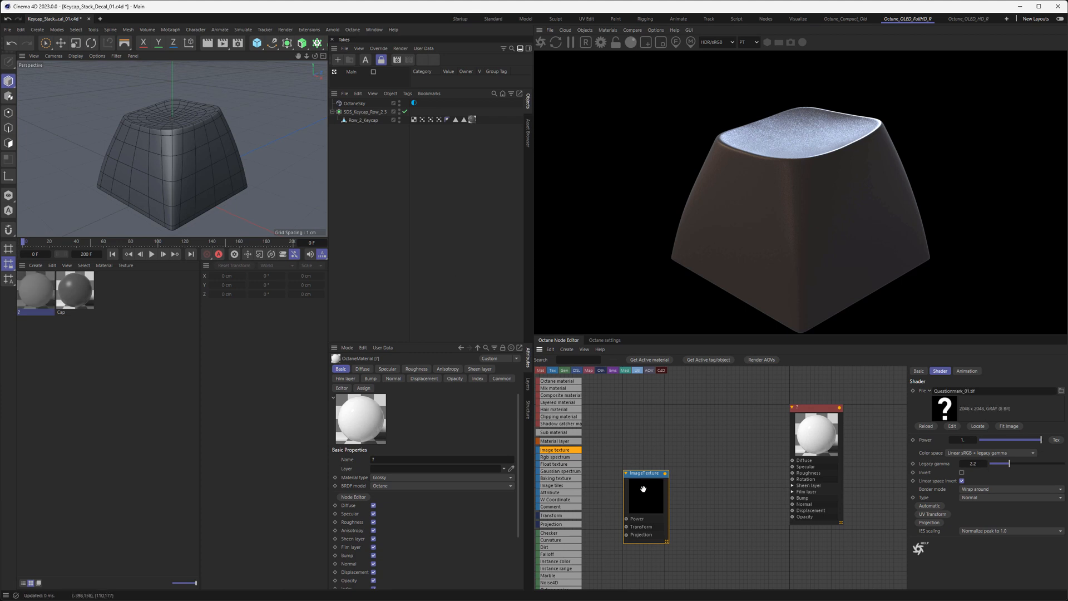
drag(665, 474, 793, 518)
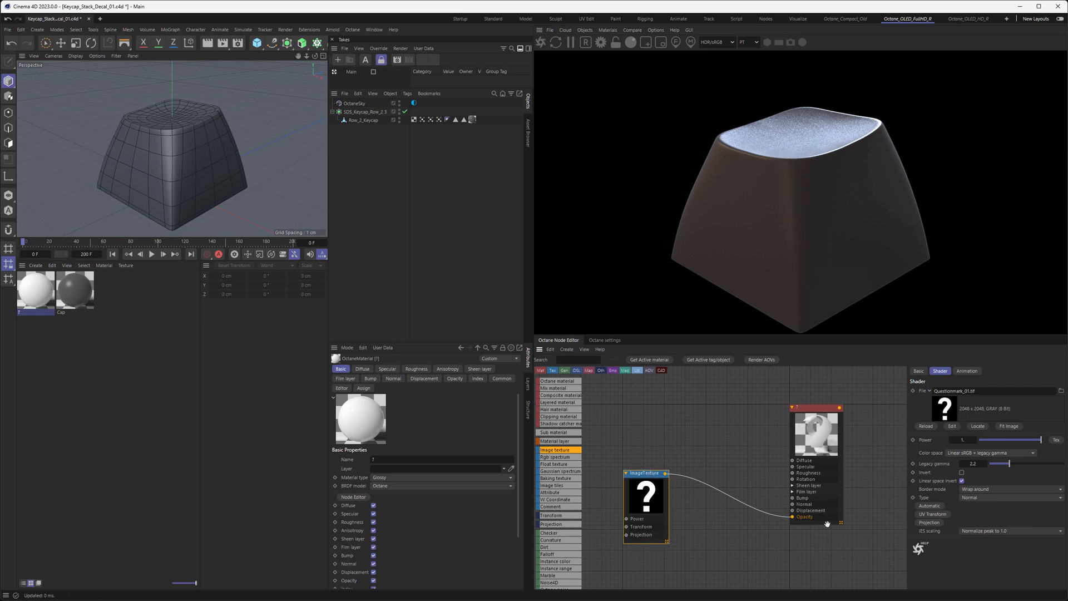
Step: Set the question-mark image texture's type to Float and its border mode to Black color
click(970, 497)
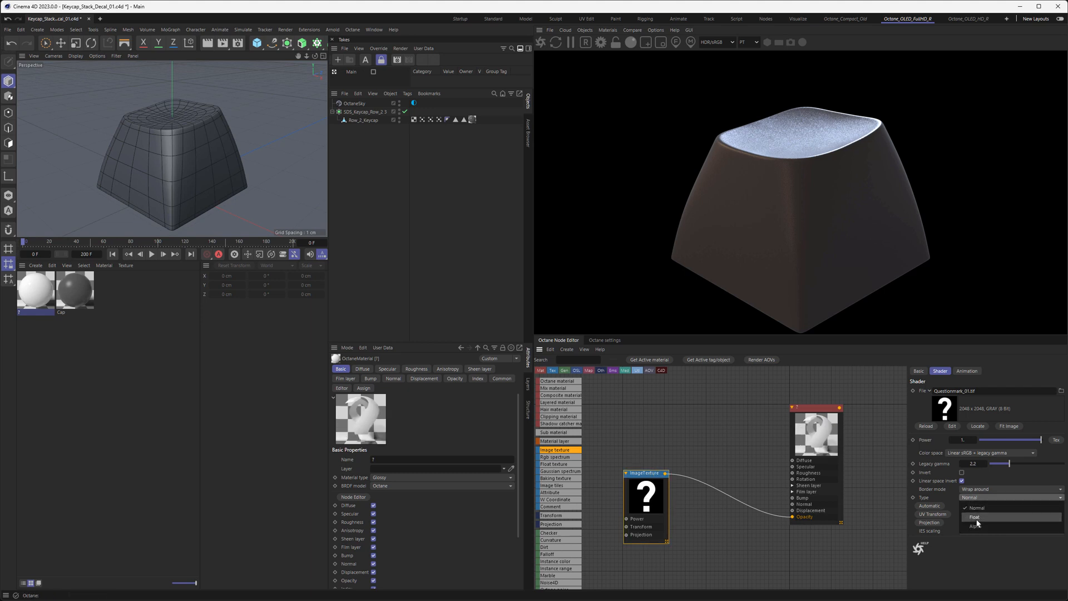
click(975, 518)
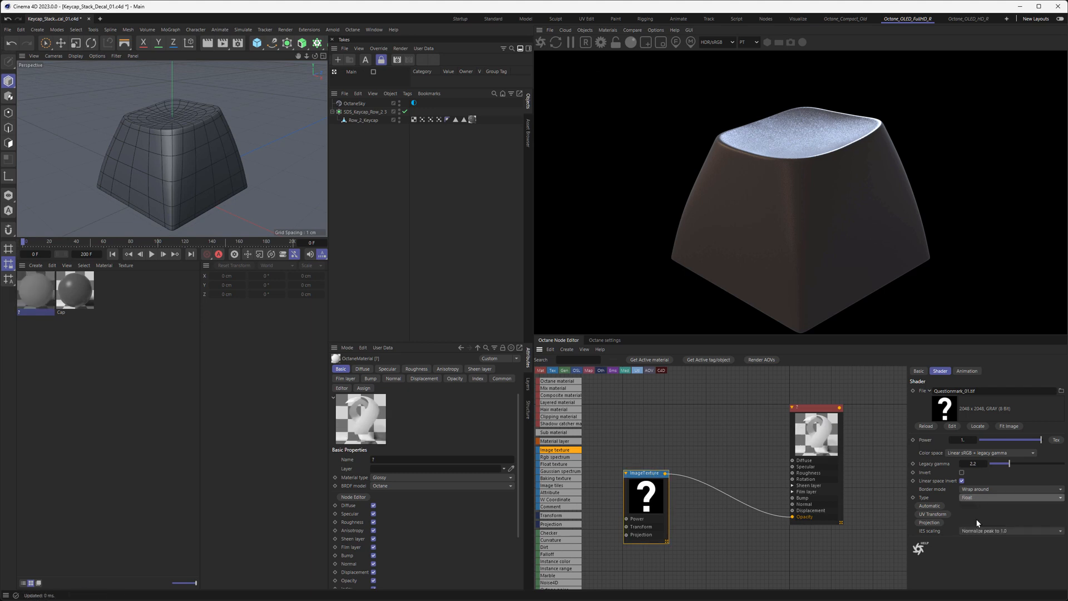
click(976, 488)
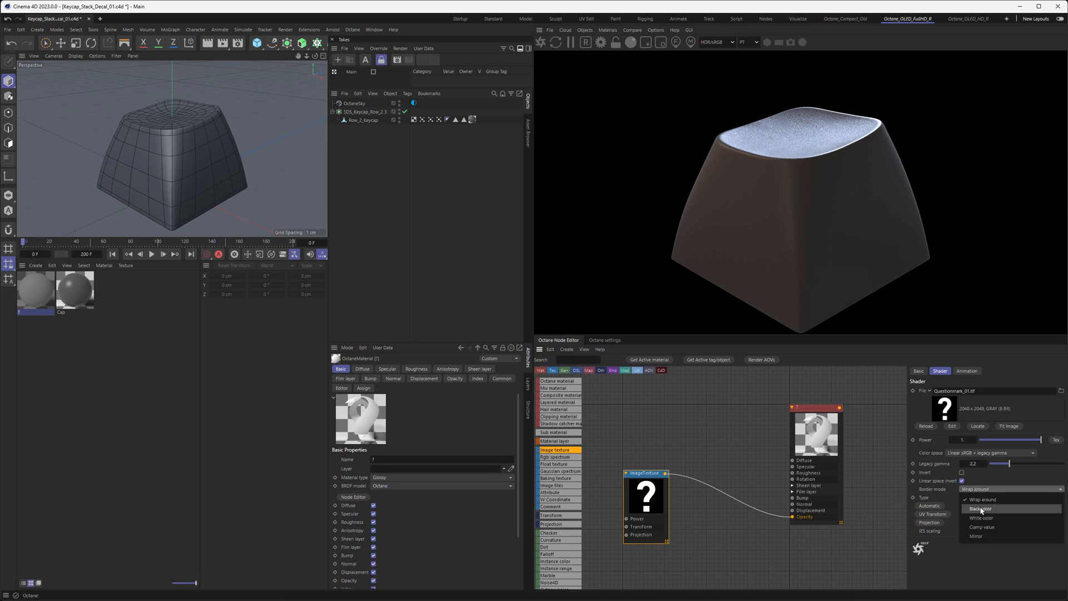
click(980, 508)
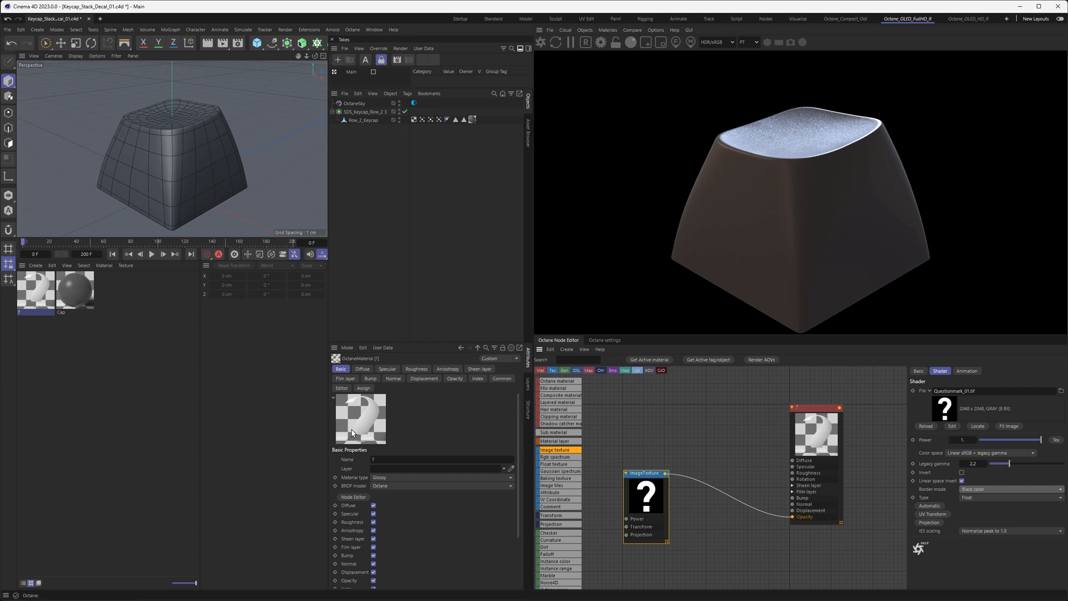
Step: Apply the ? material to Row_2_Keycap, stacked after the existing Cap material tag
drag(34, 300, 476, 125)
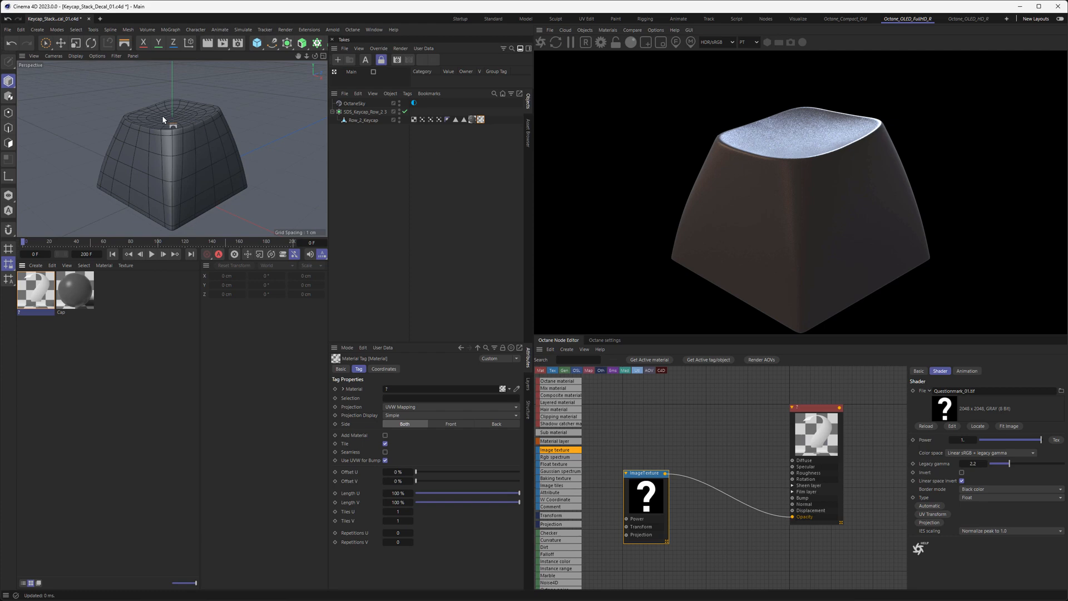
Step: Set the ? material tag's projection to Flat and switch to texture mode with the whole projection plane in view
alt+drag(162, 115, 179, 134)
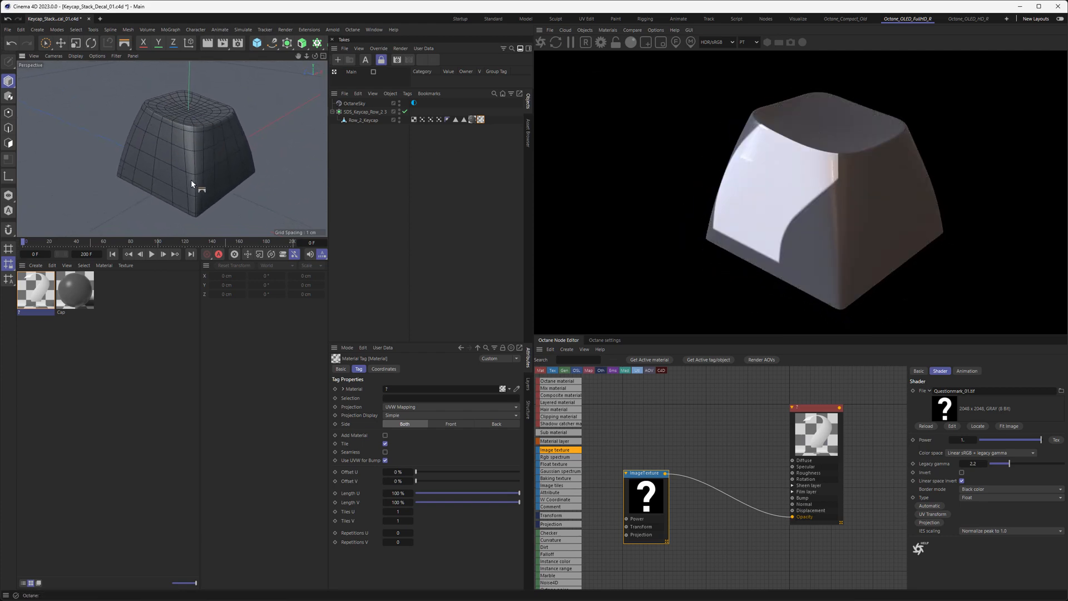
mouse_move(174, 119)
alt+mouse_down()
mouse_move(182, 128)
mouse_move(171, 150)
mouse_move(184, 160)
mouse_move(162, 124)
alt+mouse_up()
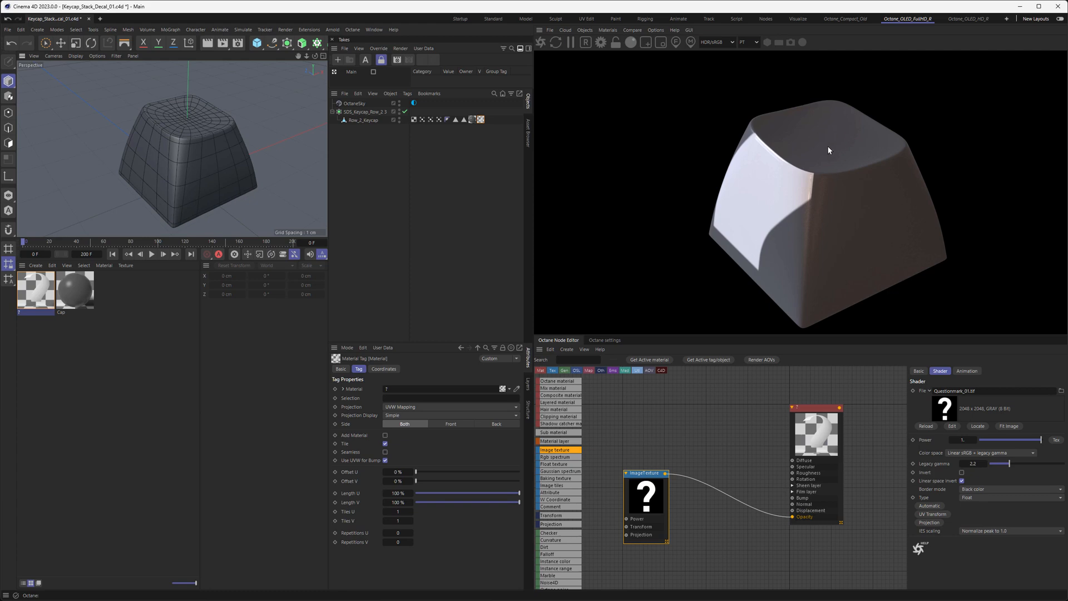
alt+drag(235, 136, 186, 140)
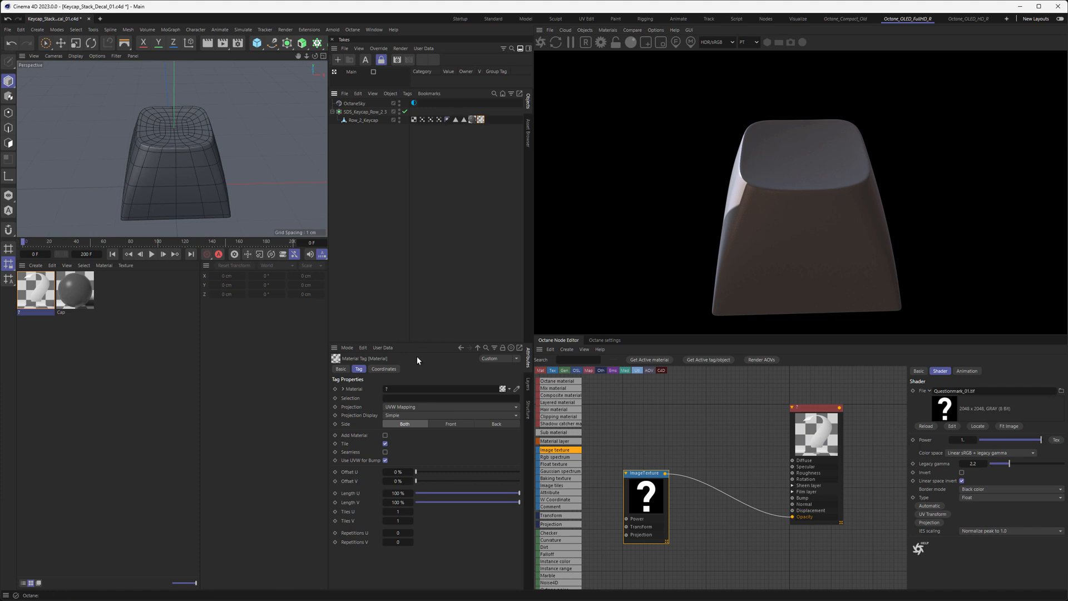
click(408, 408)
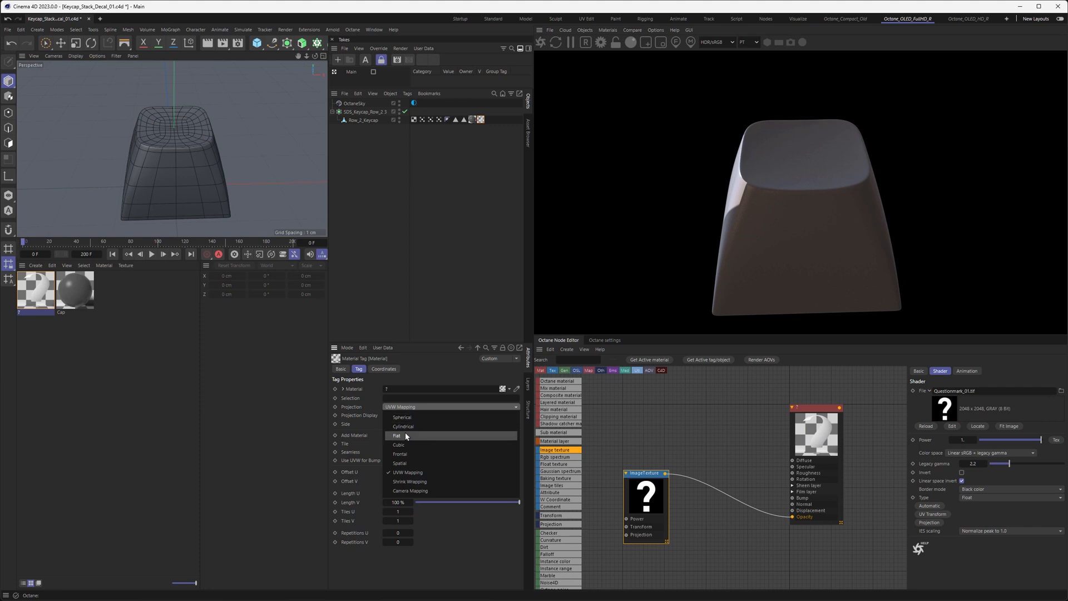
click(398, 436)
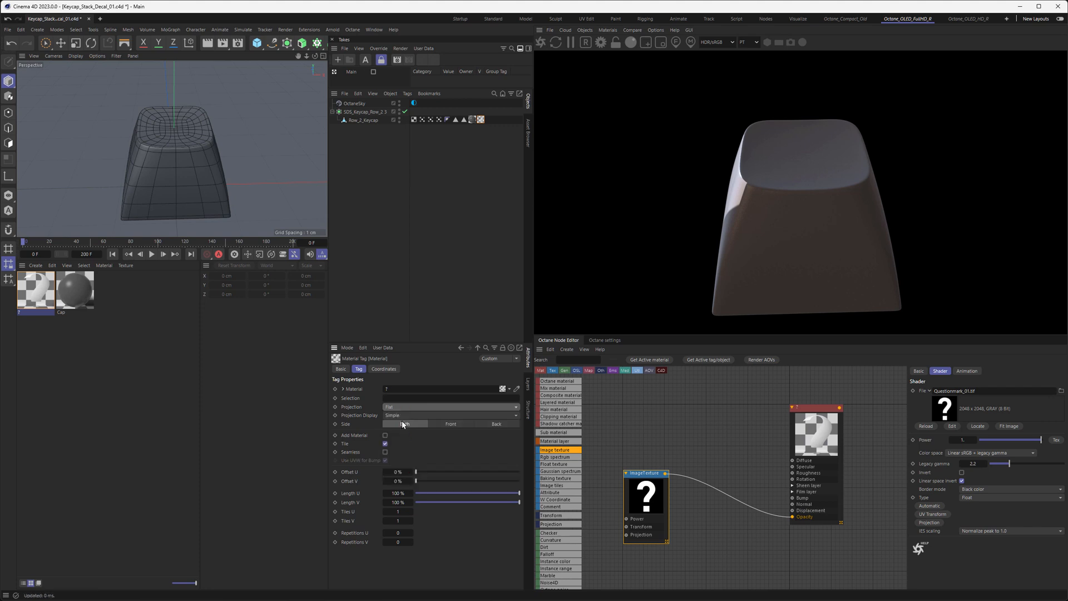
click(7, 98)
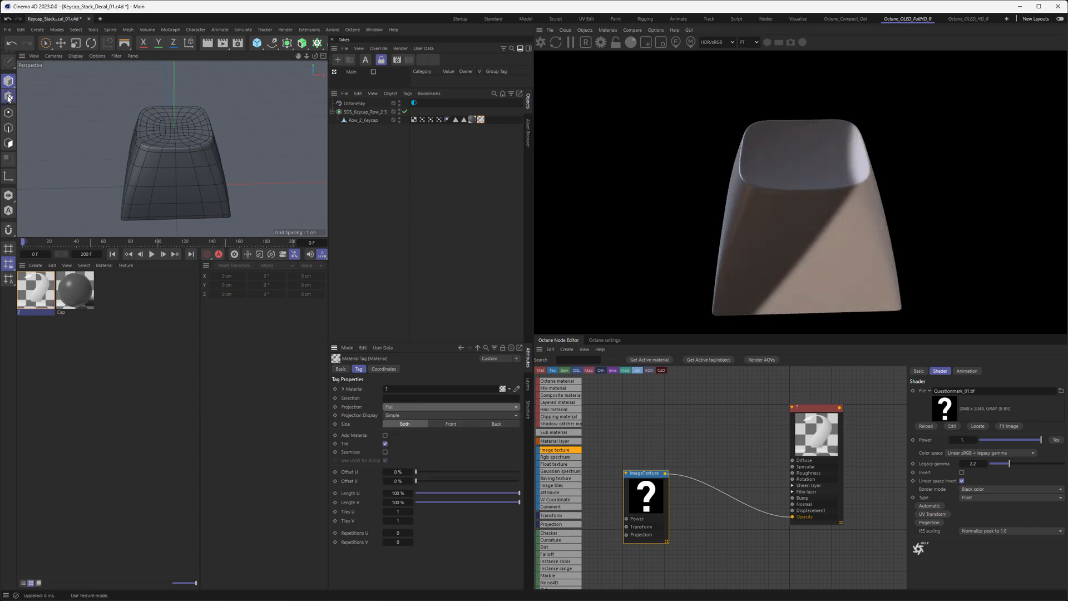
alt+right_drag(205, 147, 116, 153)
alt+drag(116, 152, 145, 148)
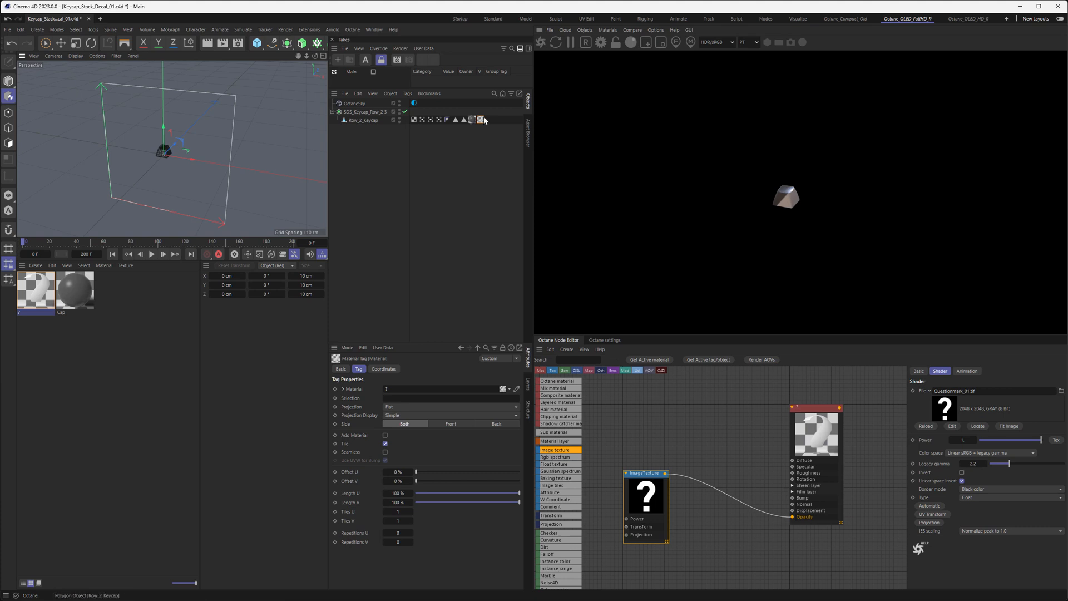
Step: Set the ? material tag's pitch rotation to -90° so it projects onto the top of the keycap
click(383, 369)
double_click(422, 398)
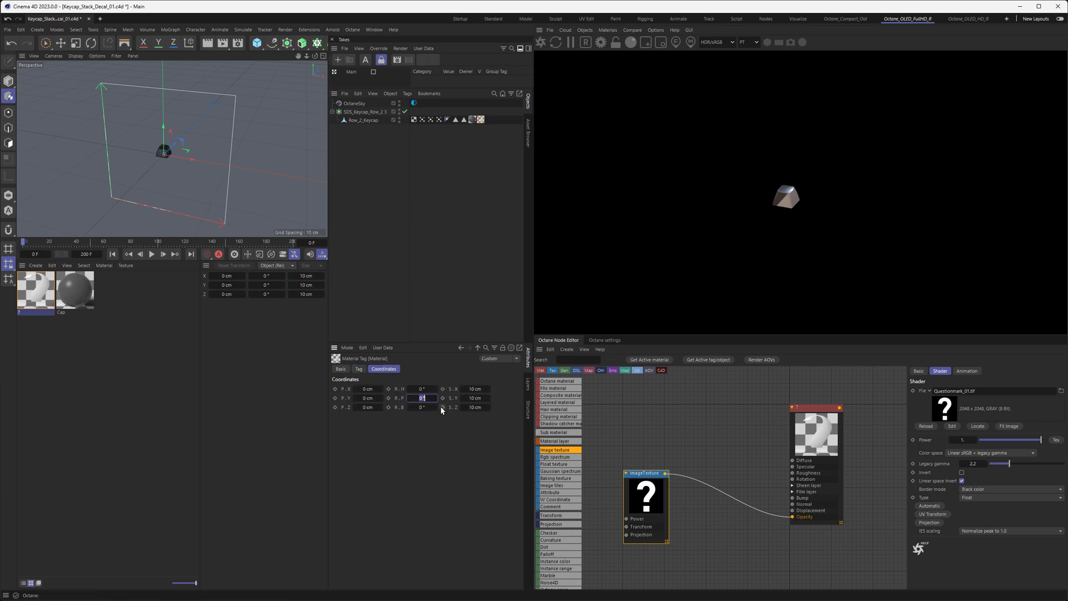
key(BackSpace)
text(-90)
key(Return)
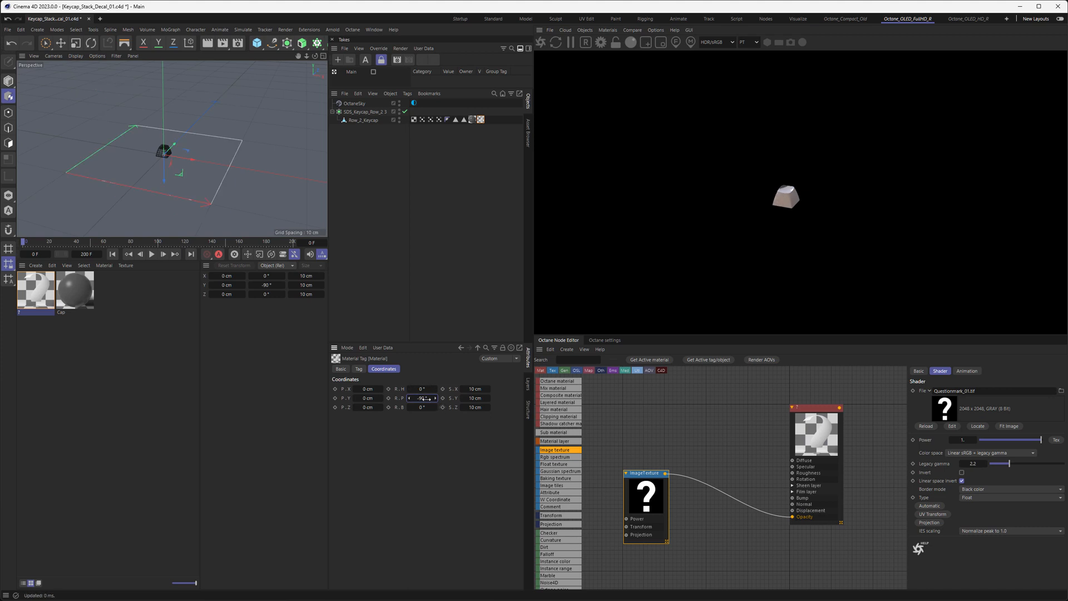
Step: Scale the question-mark projection to 0.3 cm on the X, Y and Z axes
click(473, 388)
text(0.3)
key(Tab)
text(0.3)
key(Tab)
text(0.3)
key(Return)
alt+right_drag(160, 150, 254, 133)
alt+middle_drag(200, 151, 190, 135)
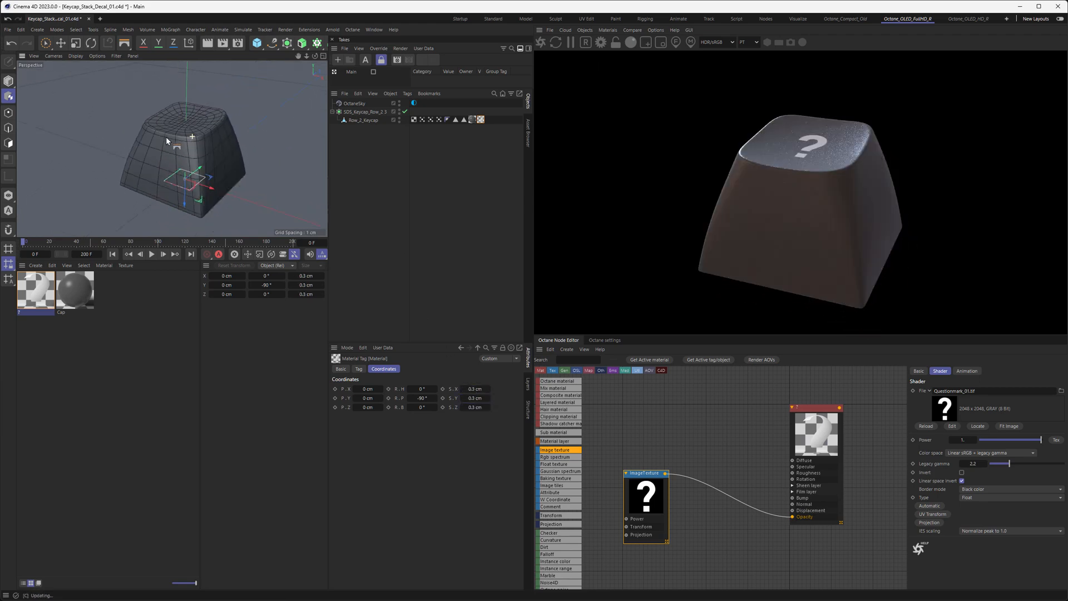
alt+drag(166, 140, 209, 185)
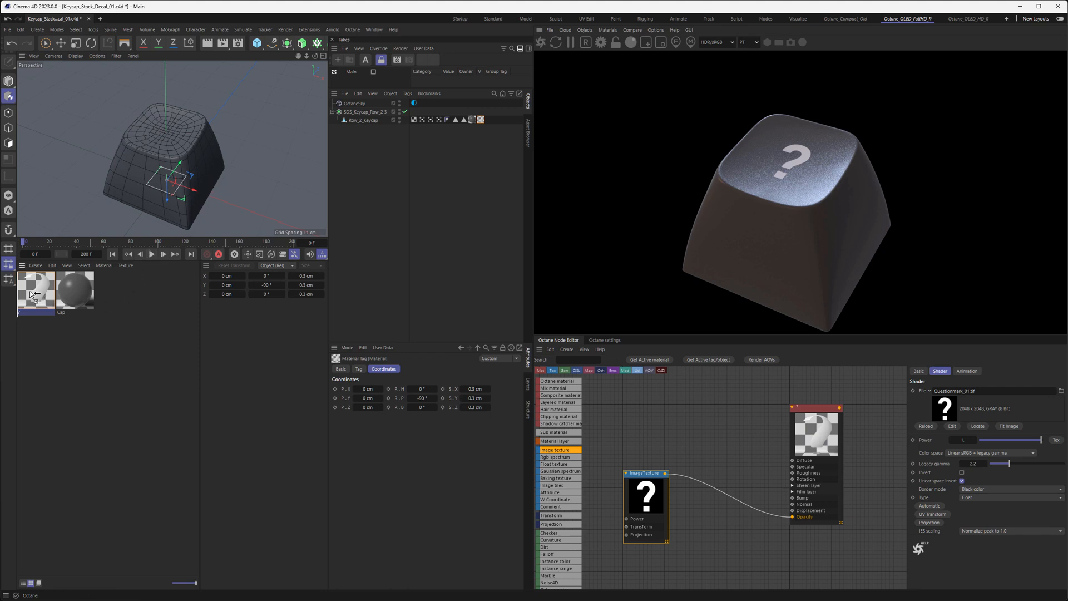
Step: Duplicate the ? material and name the copy /
ctrl+drag(29, 292, 29, 293)
double_click(22, 312)
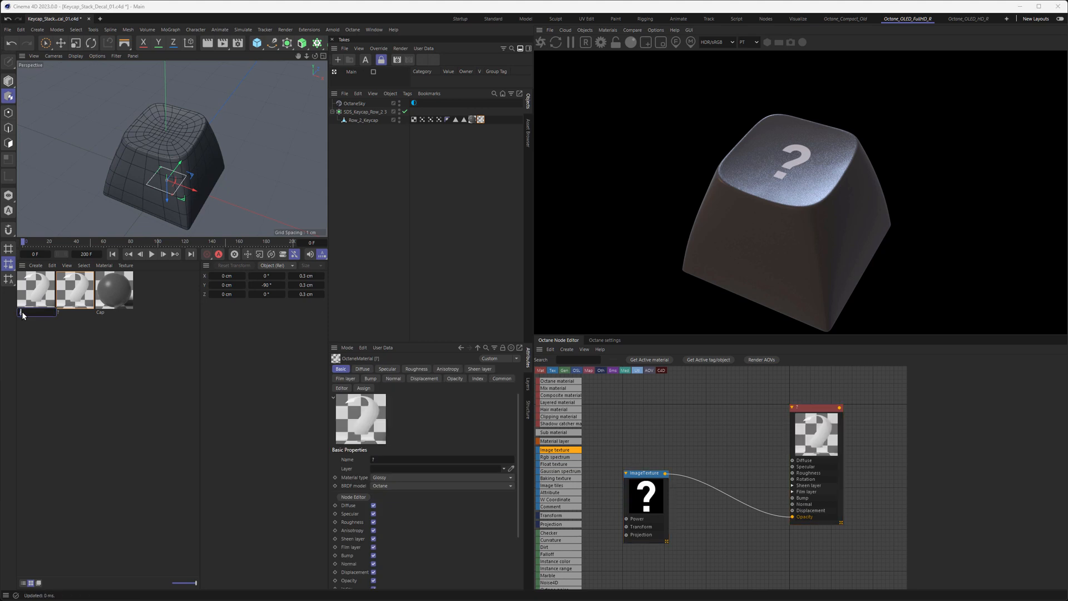
text(/)
key(Return)
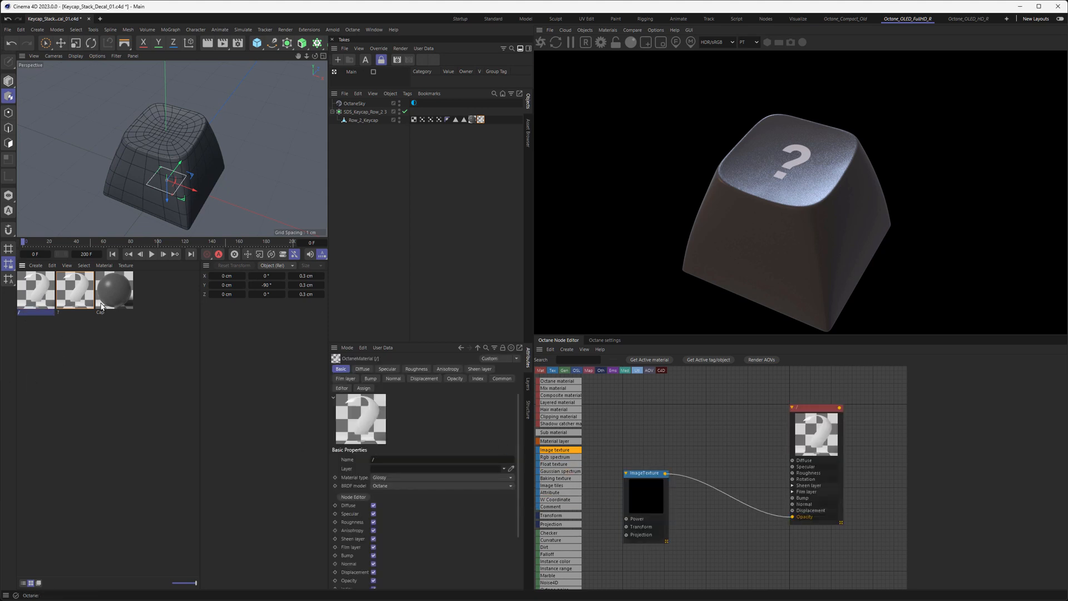
Step: Replace the image in the / material's opacity texture with Slash_01.tif
click(648, 501)
click(1061, 391)
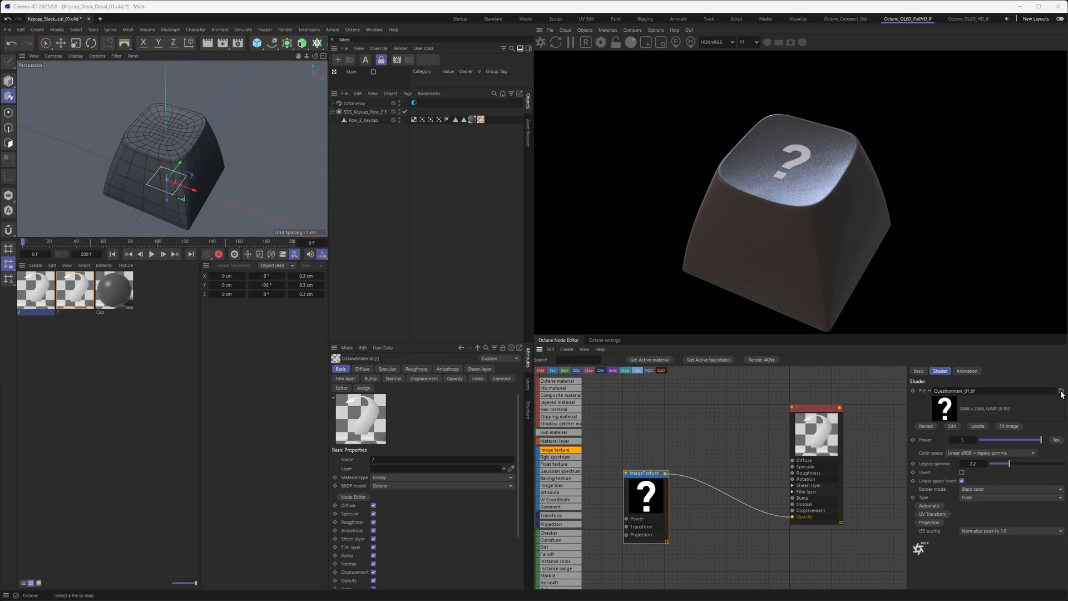
double_click(281, 89)
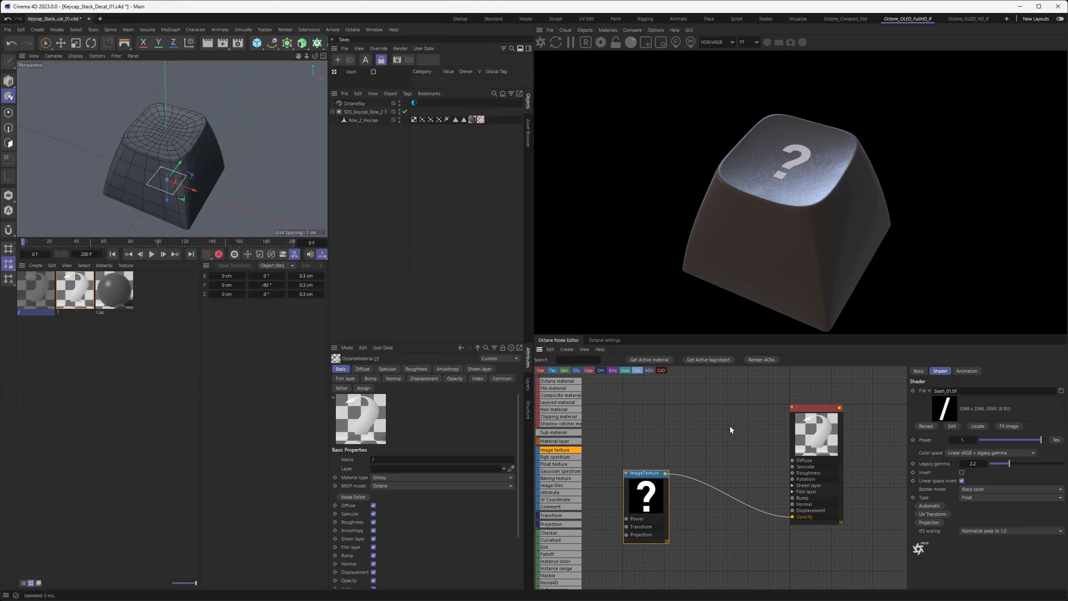
Step: Duplicate the ? material tag on Row_2_Keycap and assign the / material to the copy
click(480, 120)
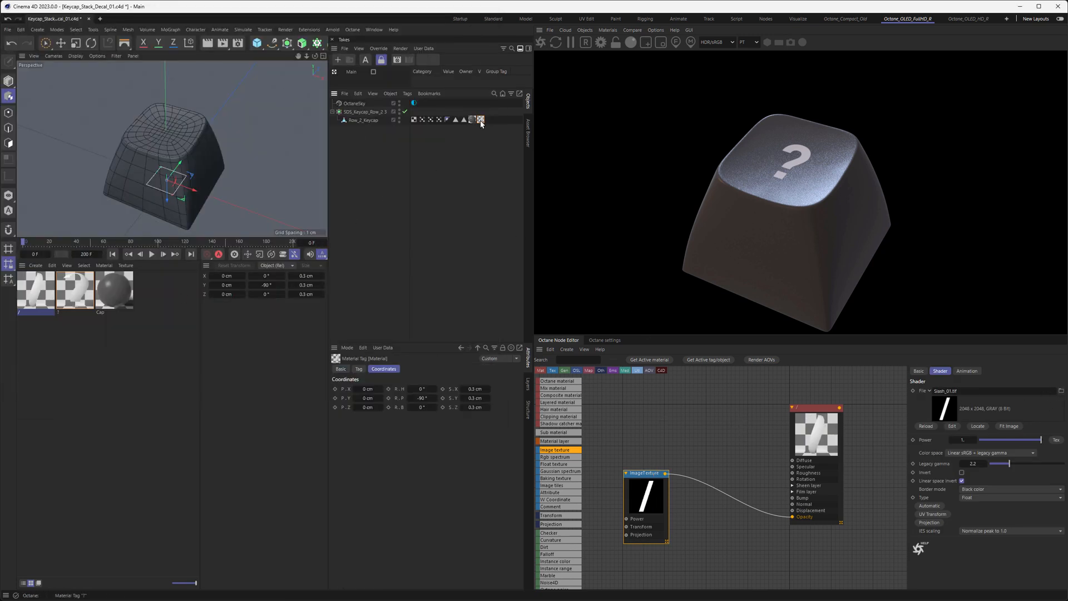
ctrl+drag(480, 121, 490, 121)
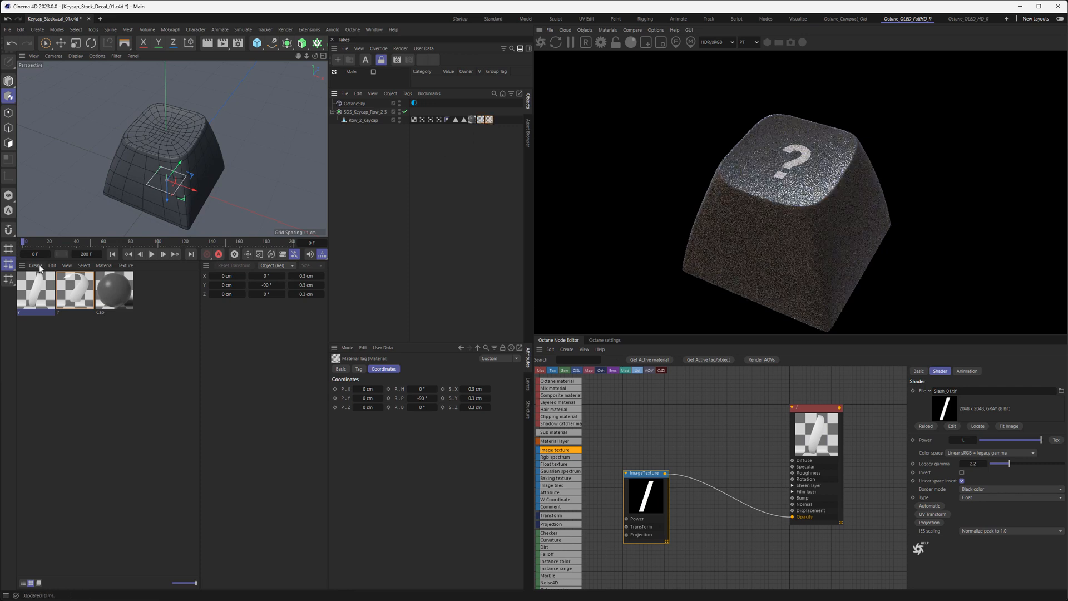
drag(36, 289, 490, 121)
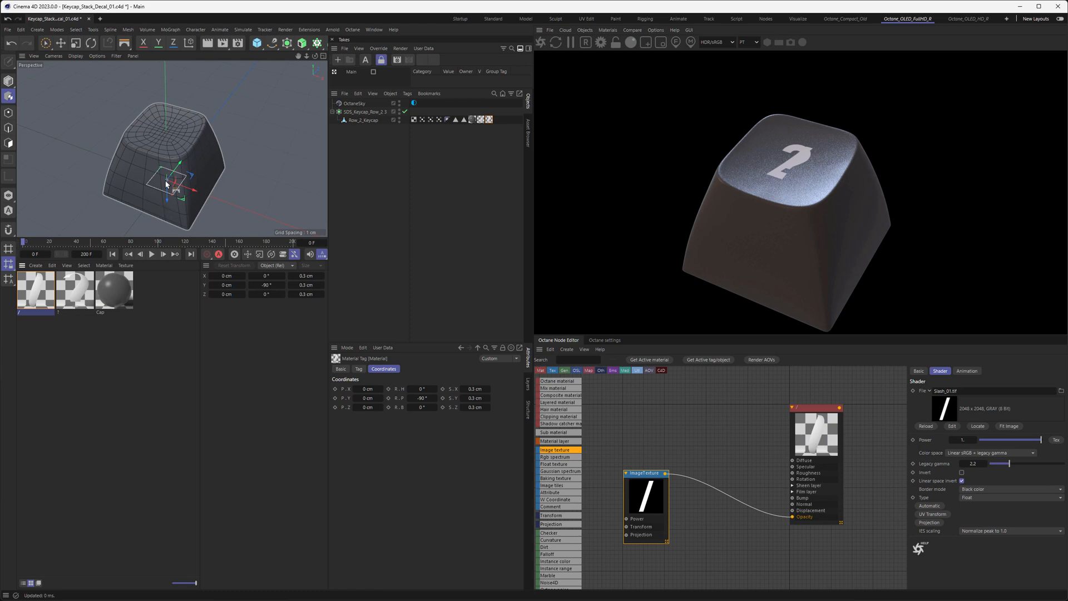
alt+drag(166, 183, 183, 169)
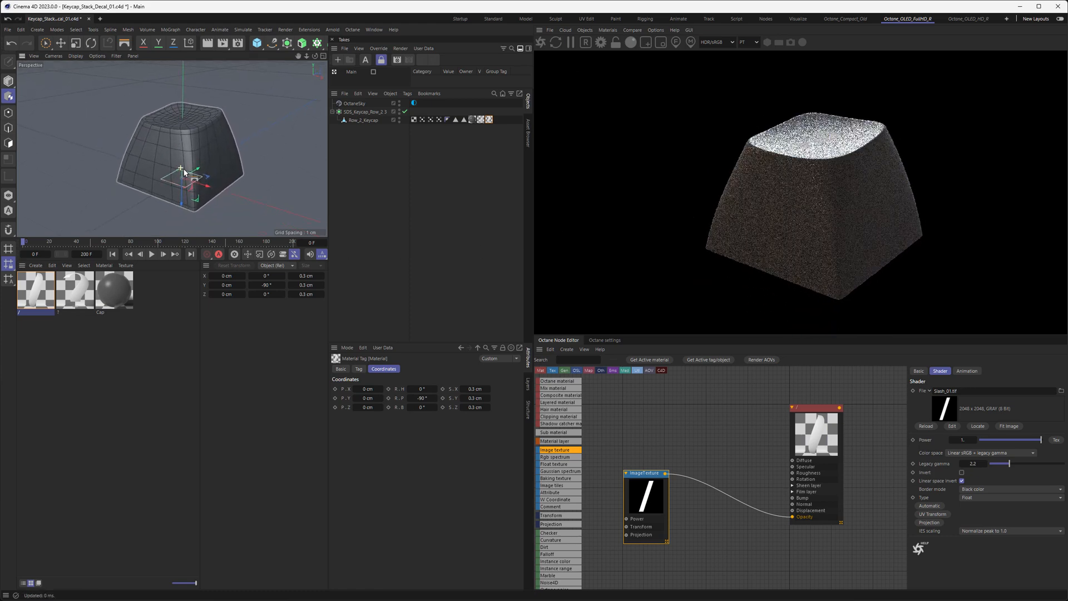
Step: Set the / material tag's pitch rotation to 0° so the slash projects onto the keycap's front
click(421, 398)
text(0)
key(Return)
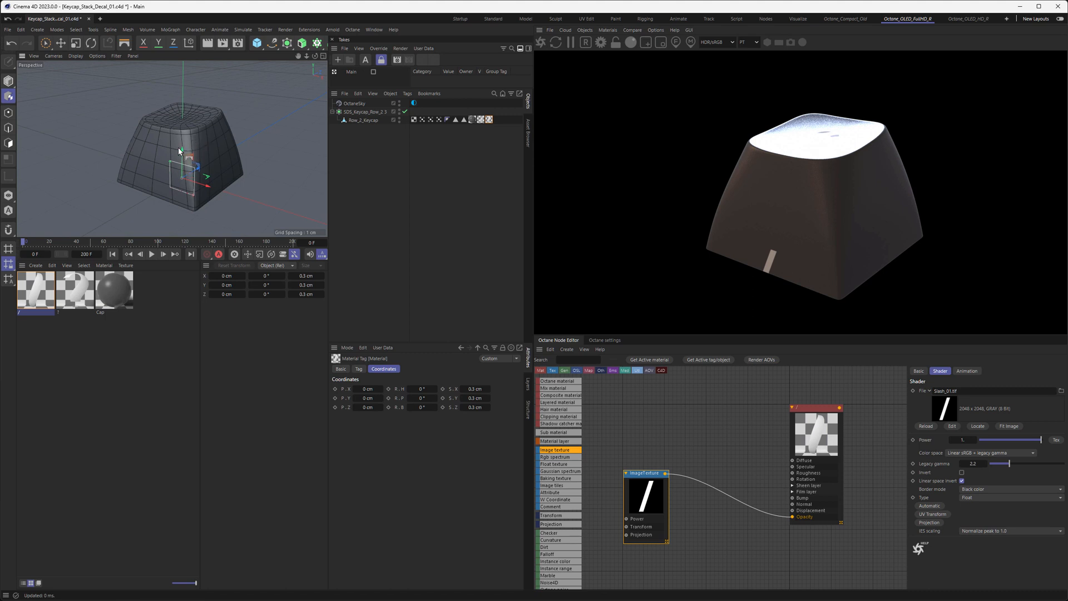
Step: Raise the slash projection up the keycap's front by setting its Y position to 0.725 cm
alt+drag(183, 154, 182, 121)
click(61, 43)
double_click(226, 285)
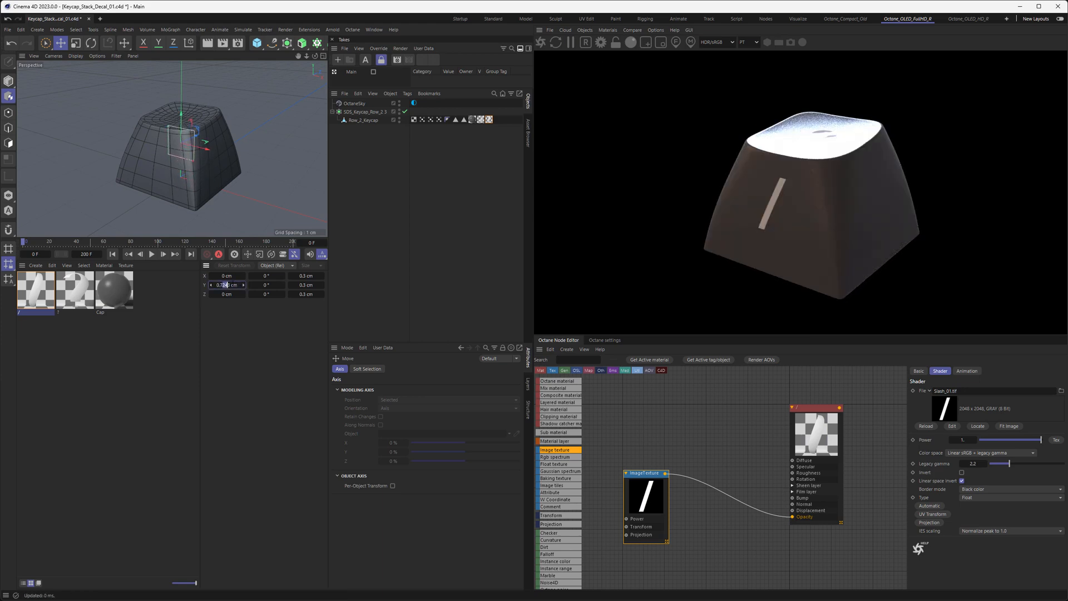
text(0.725)
key(Return)
alt+drag(176, 164, 185, 149)
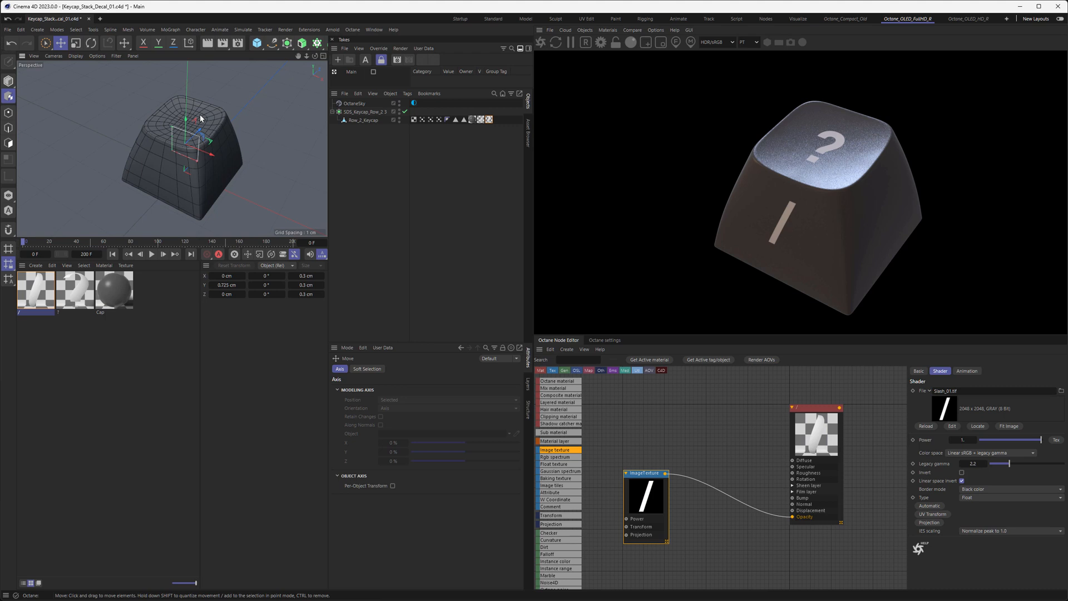
Step: Select all top-face polygons of Row_2_Keycap by loop-selecting the rim and filling the area inside it
alt+drag(191, 114, 188, 72)
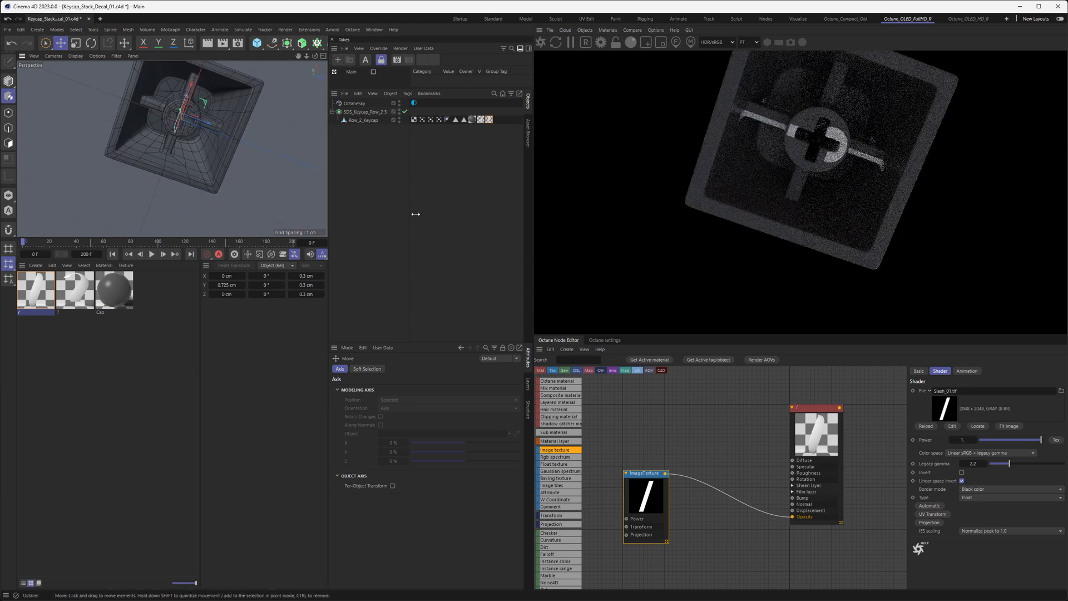
alt+drag(289, 158, 221, 149)
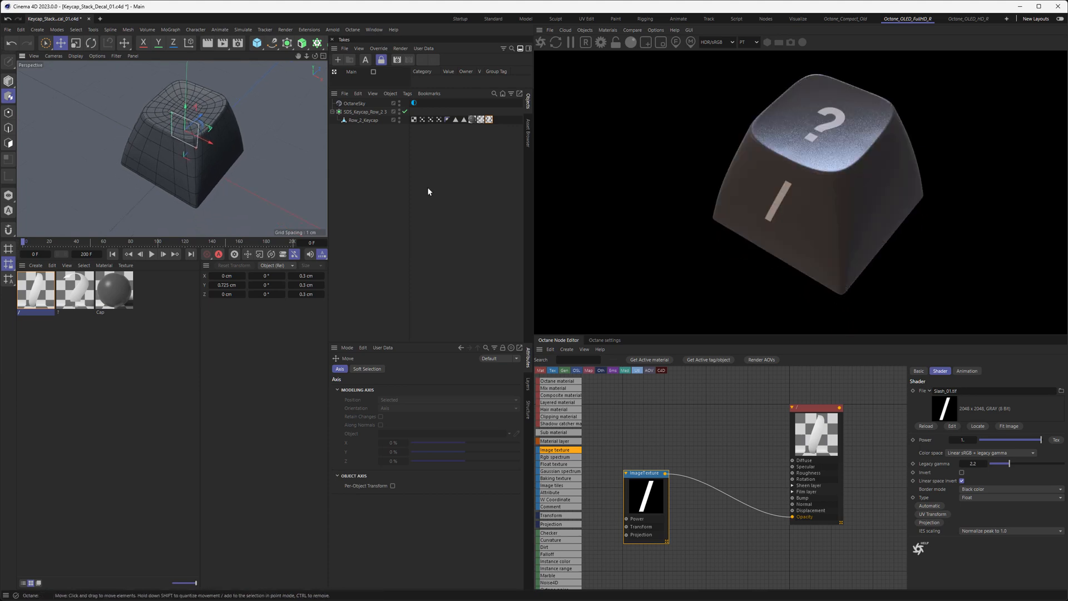
click(480, 119)
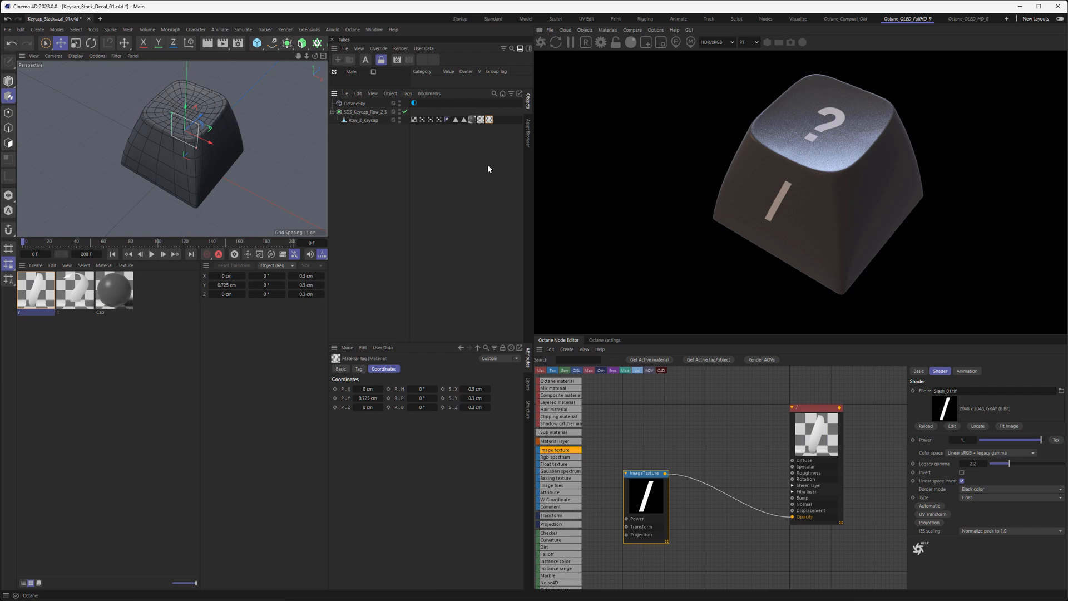
click(368, 121)
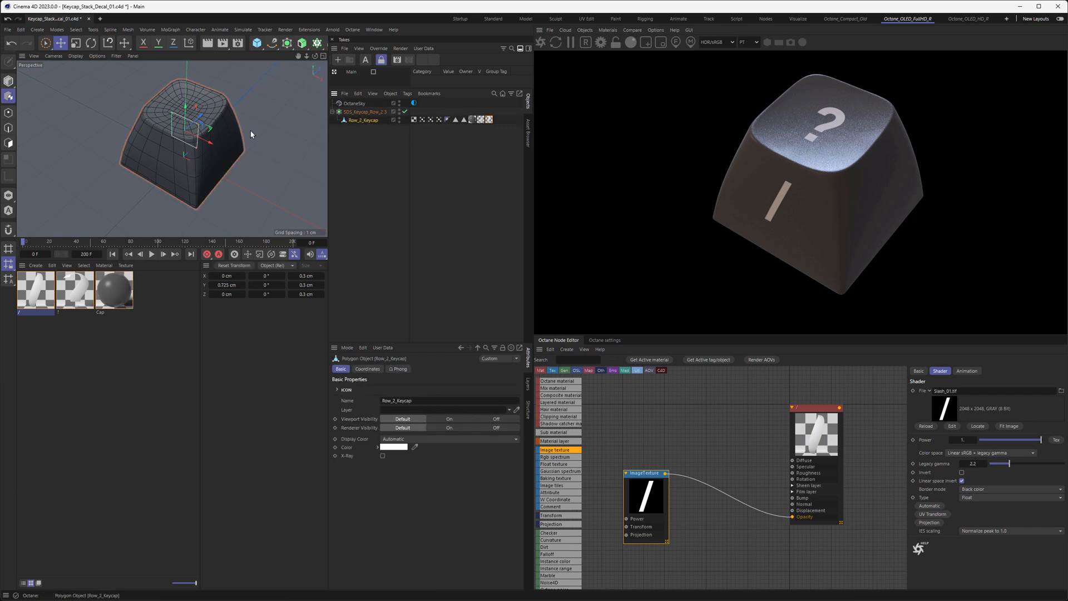
click(9, 143)
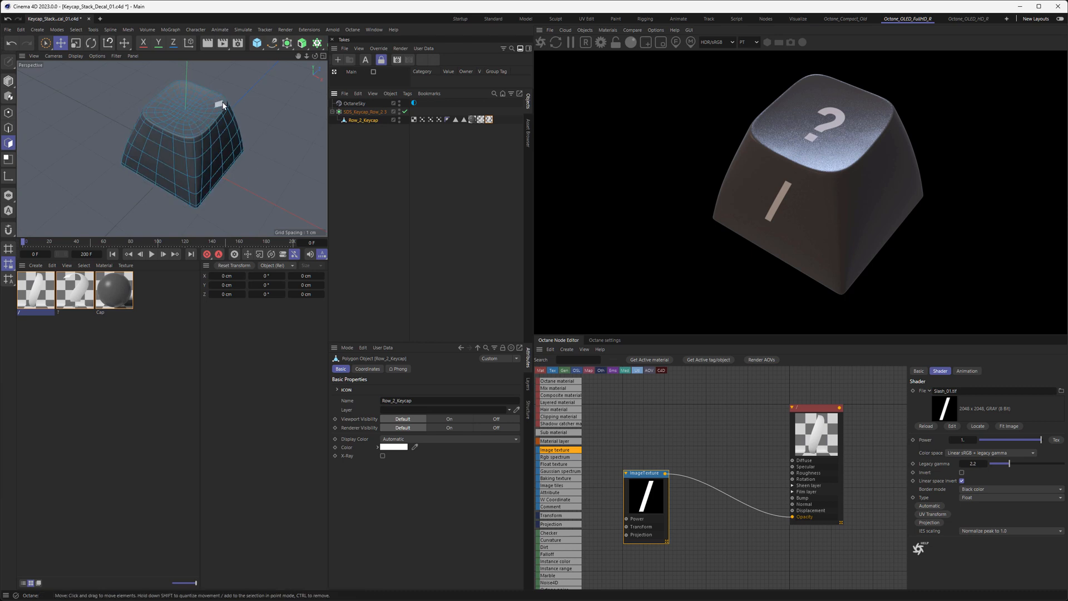
key(u)
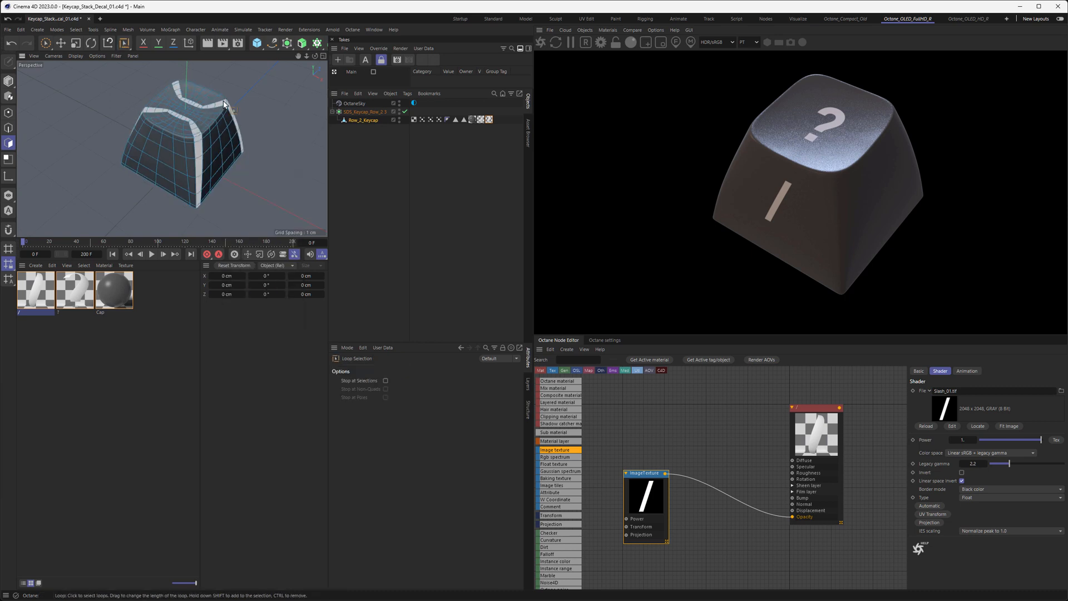
click(224, 103)
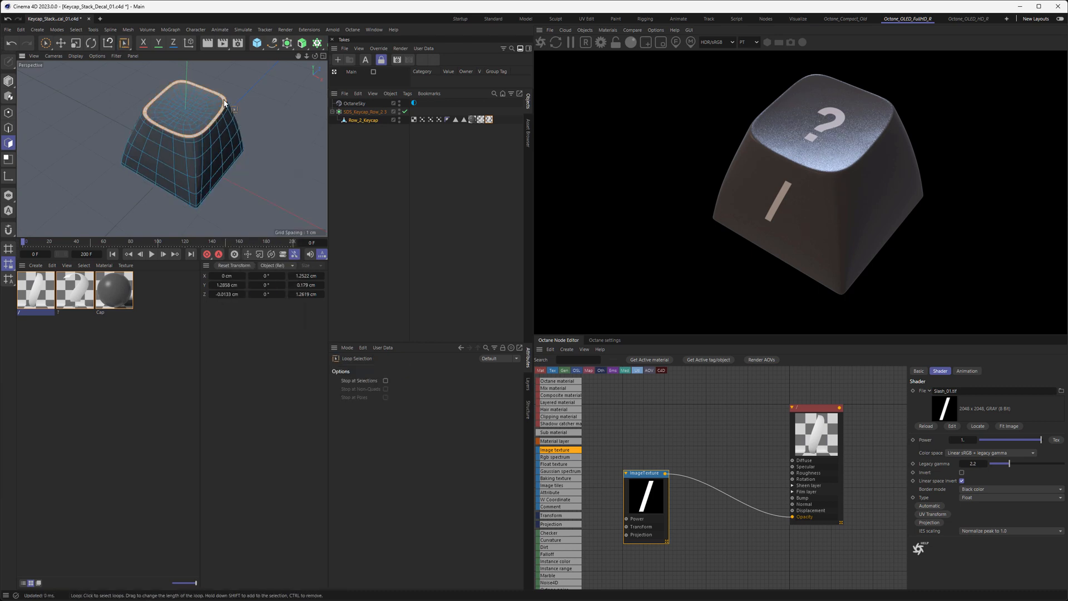
key(u)
key(i)
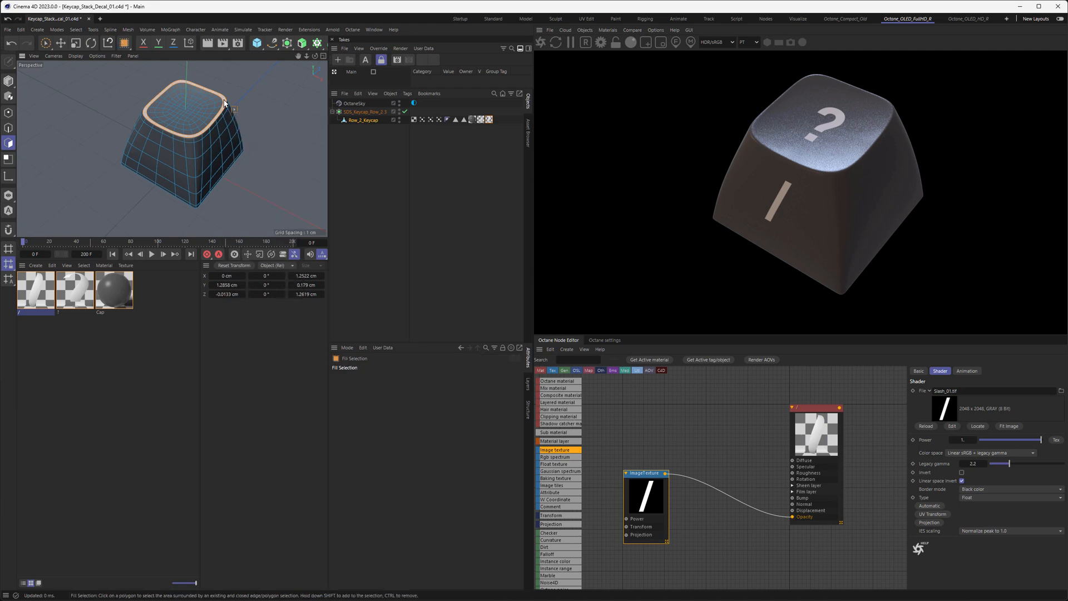
click(185, 107)
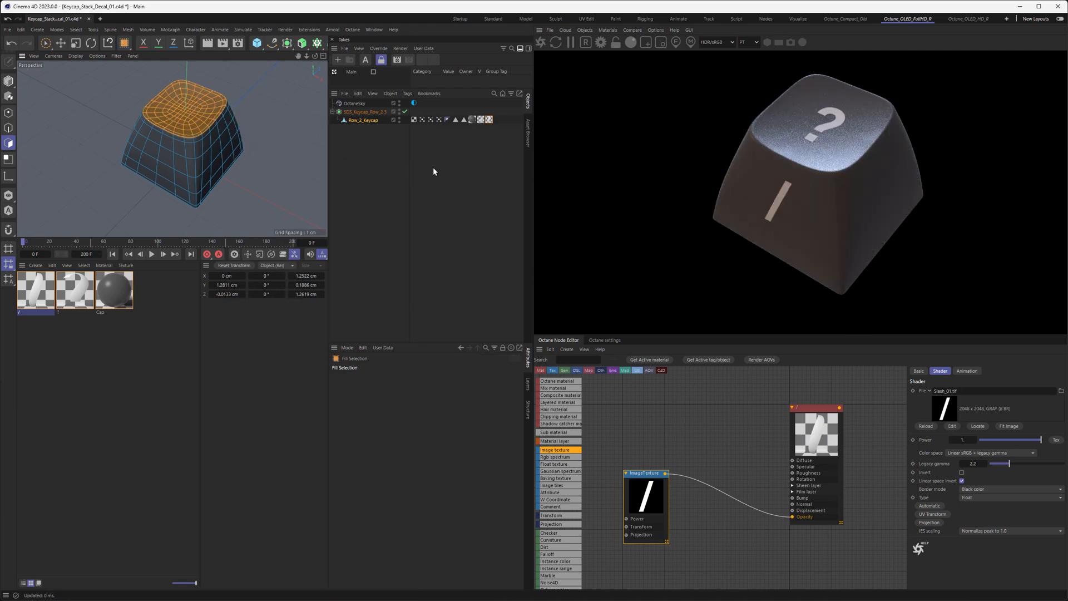
Step: Store the selected top polygons as a polygon selection tag named Q
key(shift+s)
drag(429, 400, 303, 394)
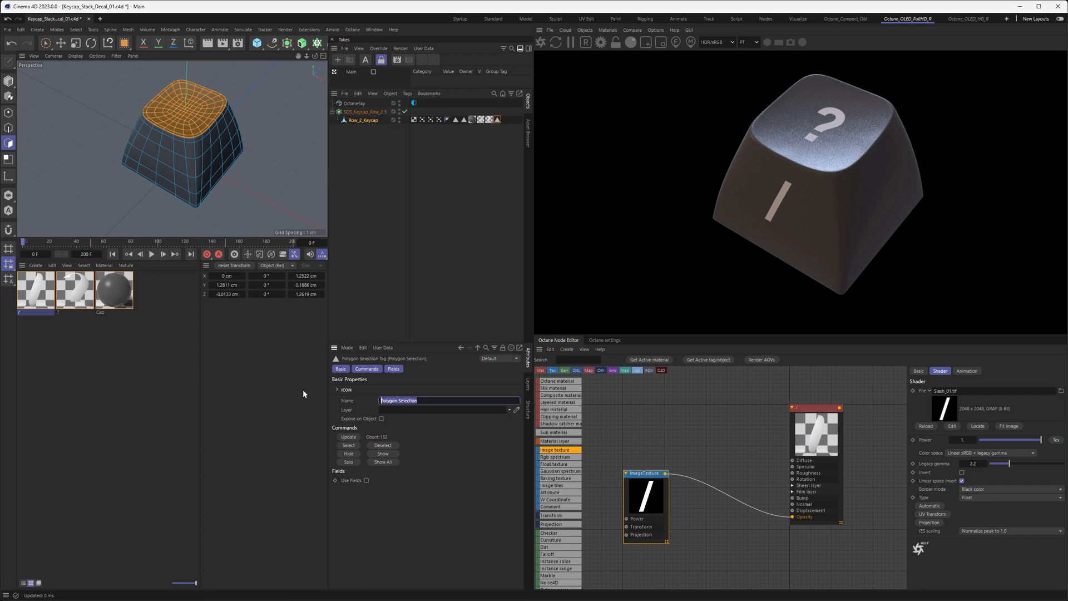
text(Q)
key(Return)
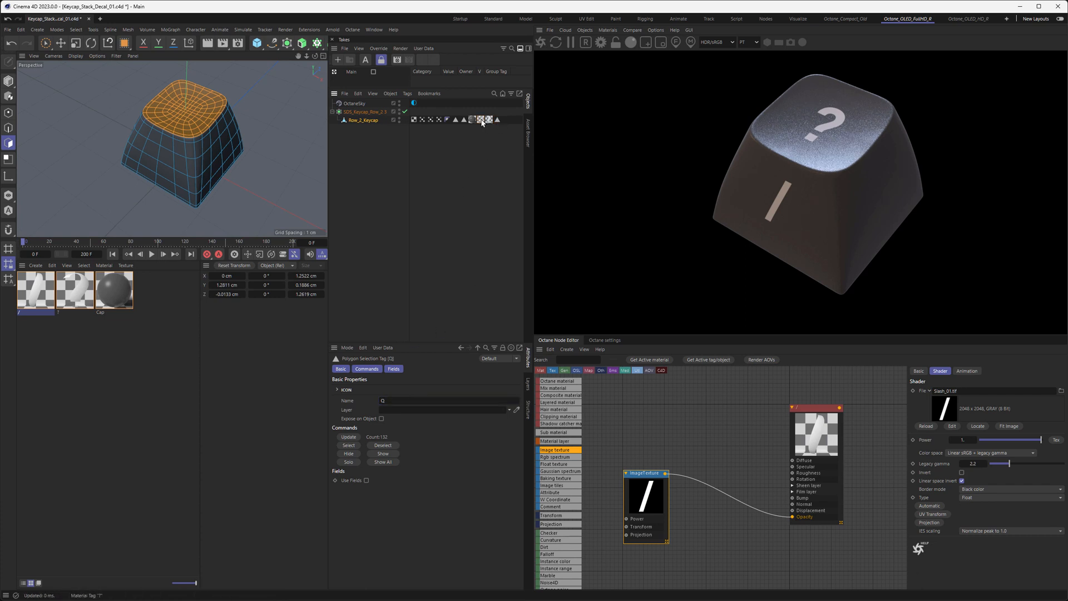
Step: Restrict the ? material tag to the Q polygon selection
click(480, 119)
click(367, 369)
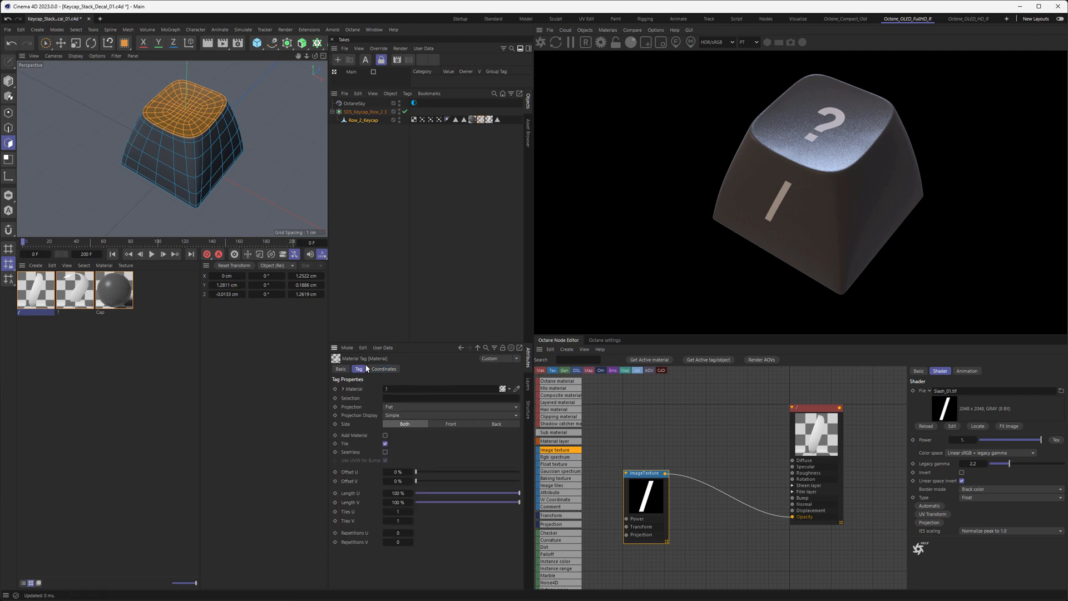
drag(499, 122, 410, 398)
key(u)
key(f)
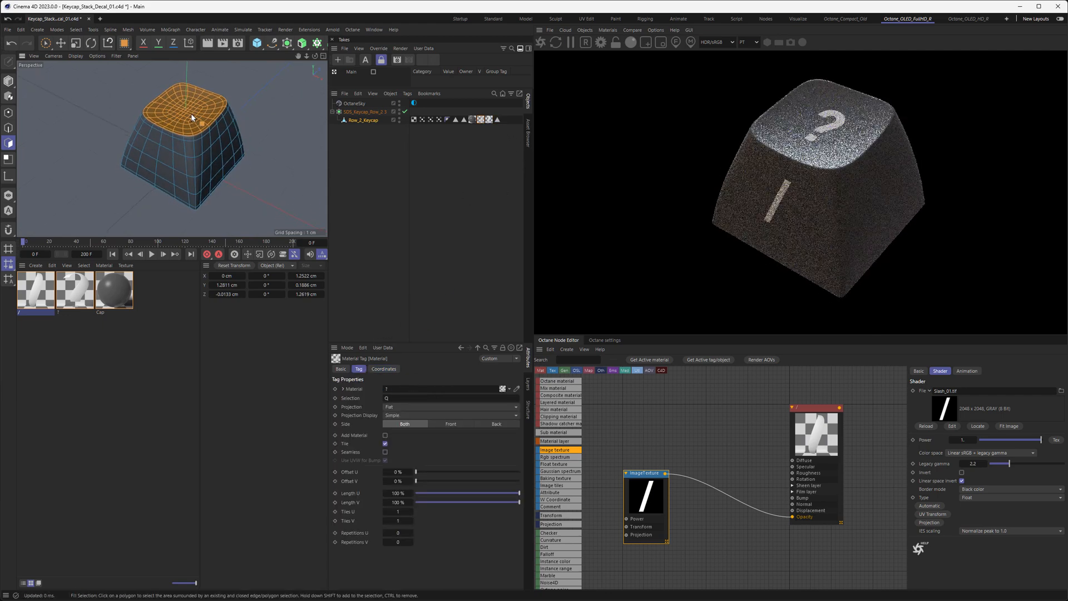
Step: Select the polygons of the keycap's front face and store them as a polygon selection tag named S
drag(46, 43, 67, 57)
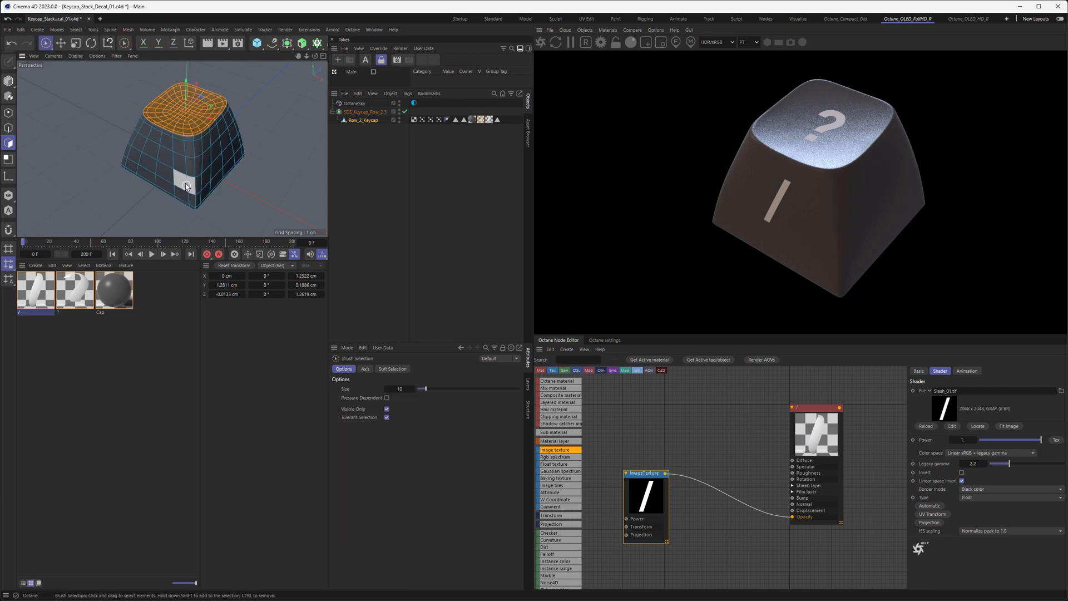
mouse_move(151, 144)
mouse_down()
mouse_move(173, 188)
mouse_move(140, 166)
mouse_up()
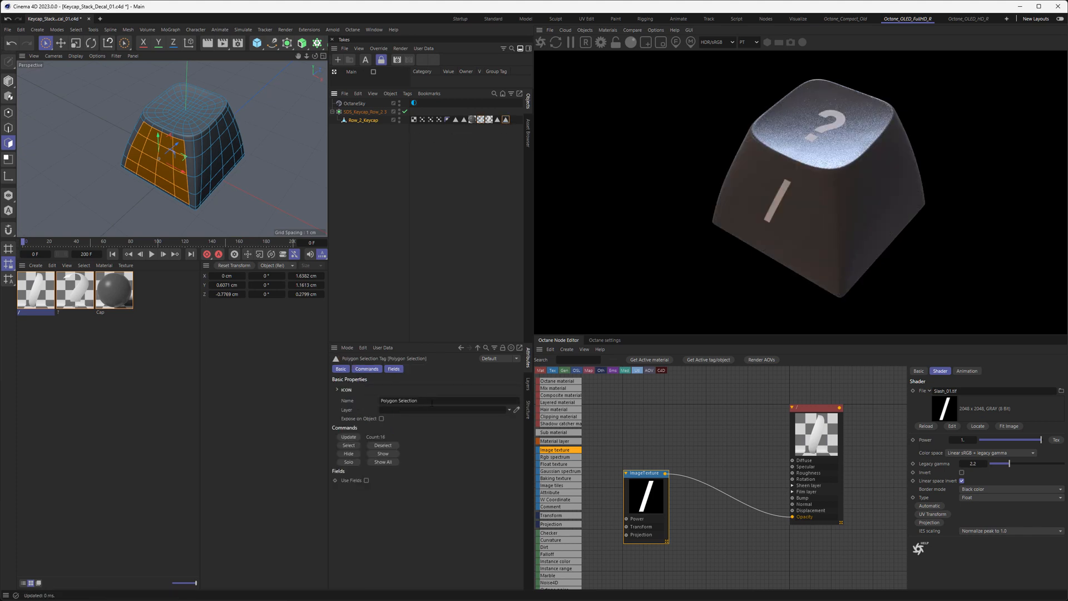
drag(426, 400, 322, 395)
text(S)
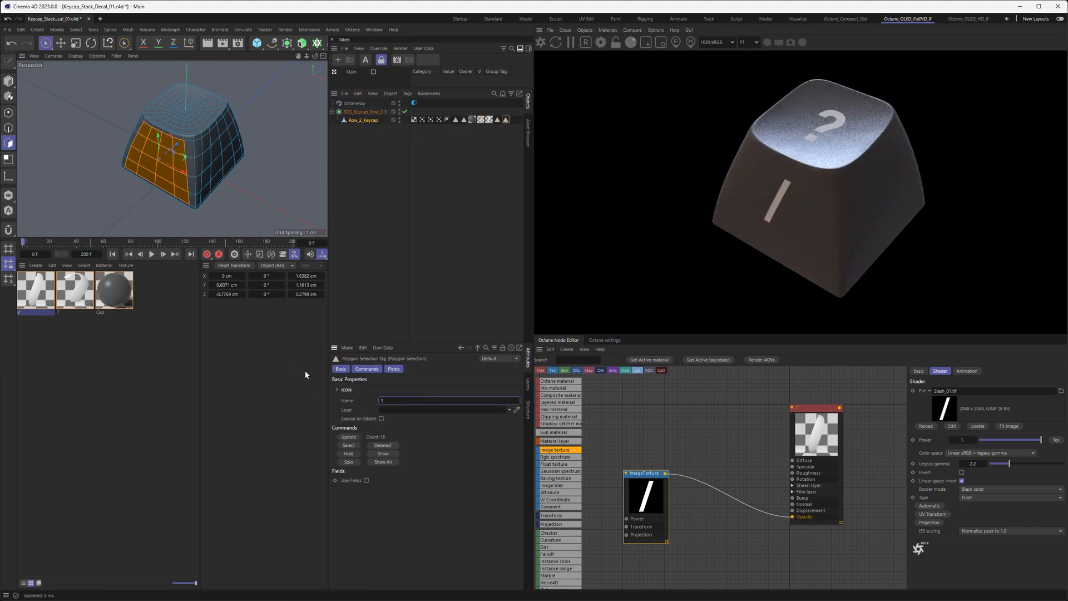
Step: Restrict the slash material tag to the S polygon selection
click(506, 178)
click(506, 120)
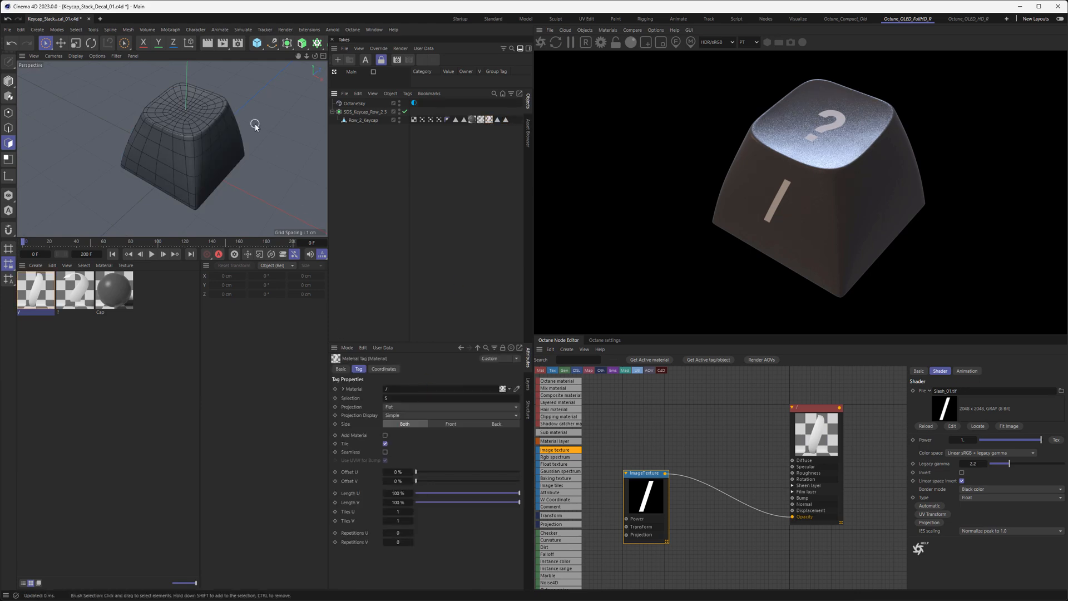
Step: Reorder Row_2_Keycap's tags so each polygon selection tag sits directly before its decal material tag
alt+drag(215, 115, 168, 125)
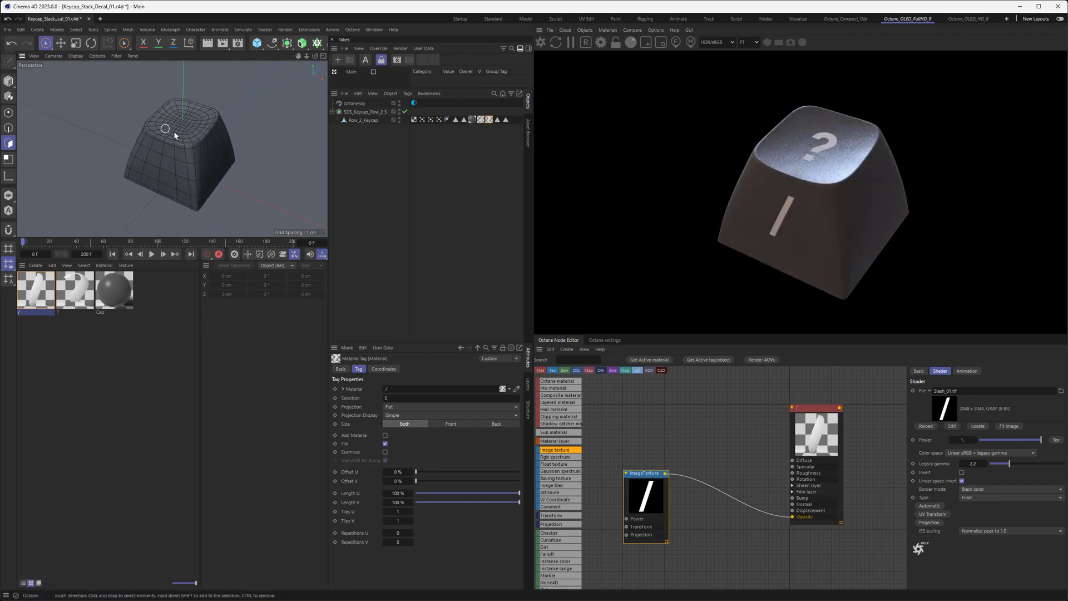
alt+drag(184, 140, 200, 183)
key(e)
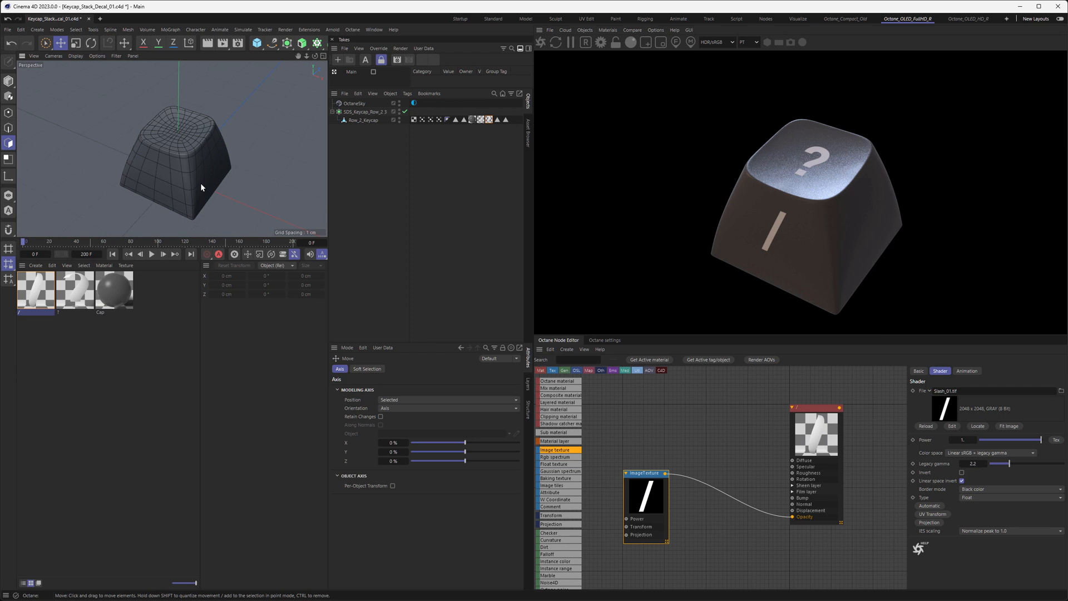
click(480, 120)
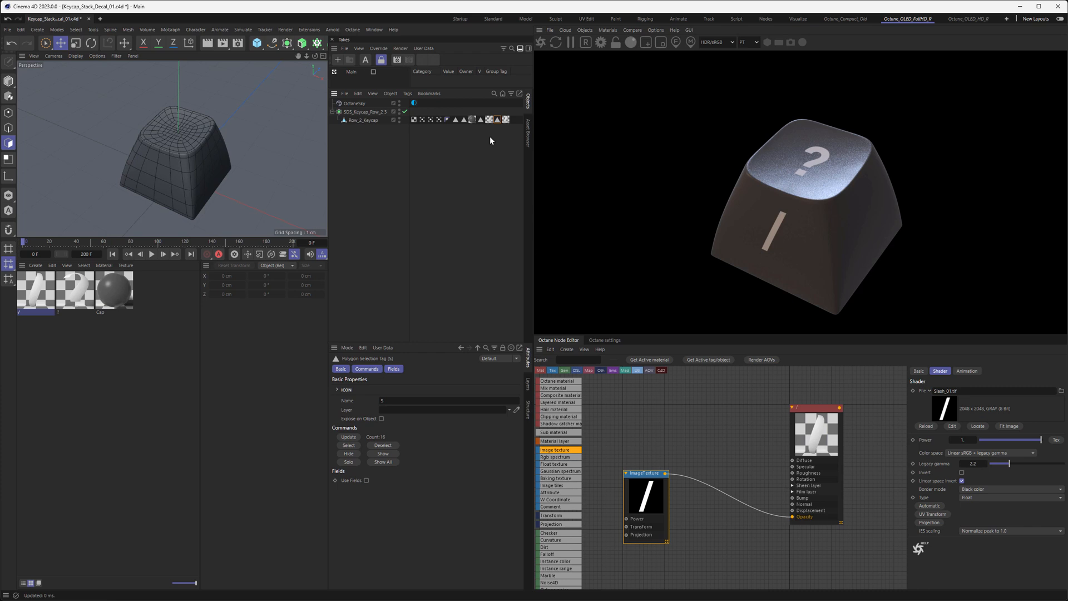
Step: Create an instance of the SDS_Keycap_Row_2 3 subdivision surface
click(364, 111)
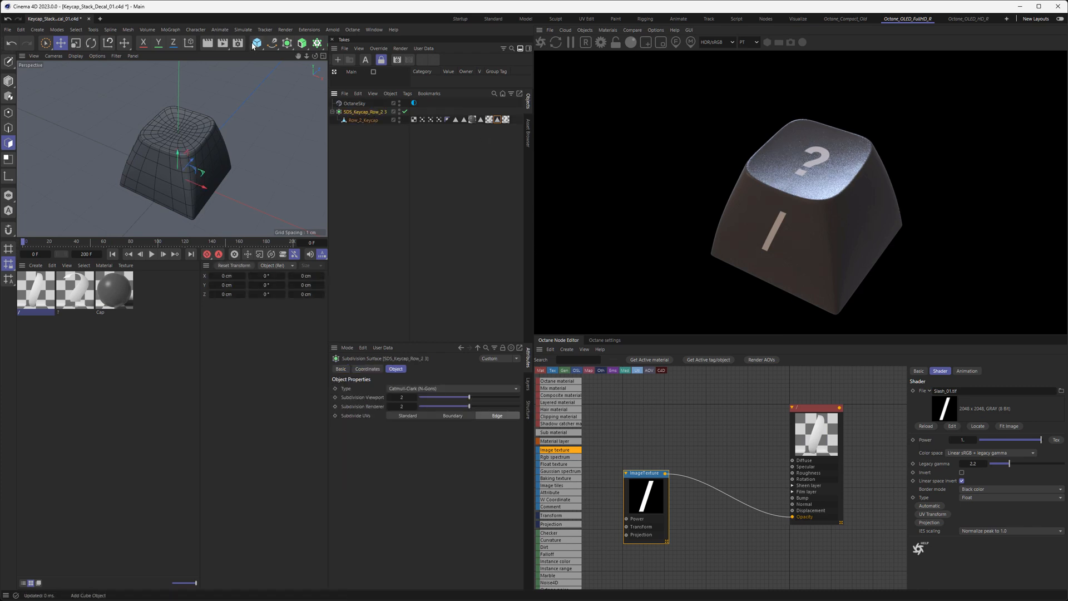
scroll(251, 46, down, 3)
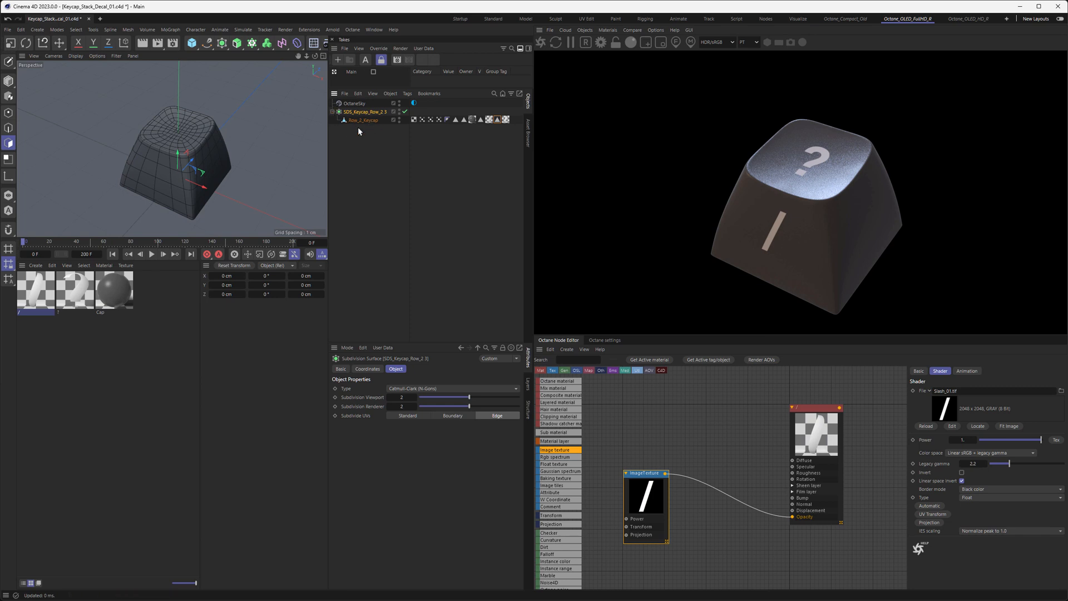
click(221, 43)
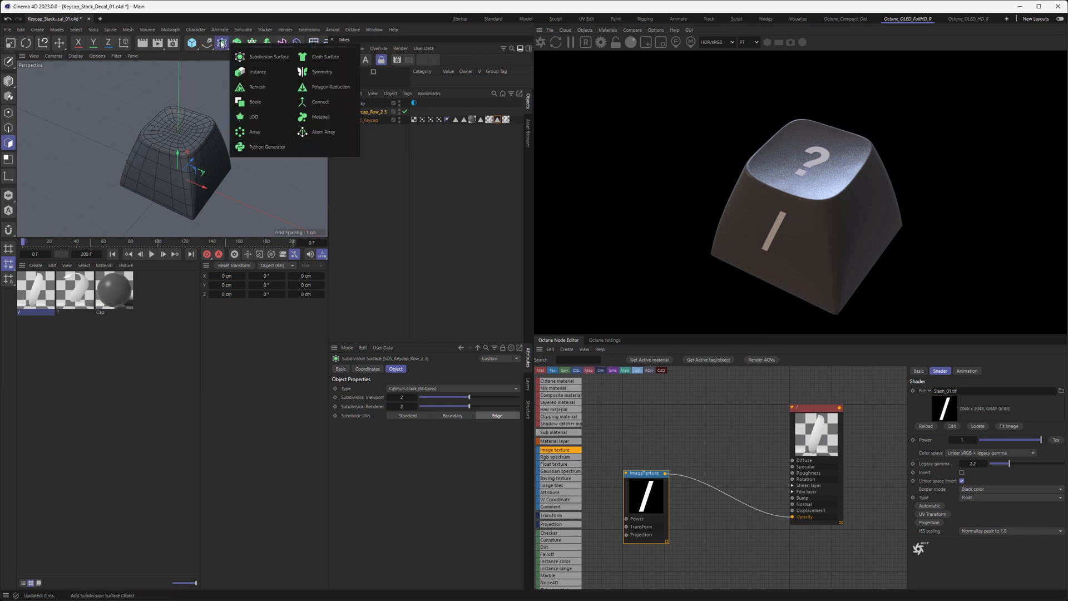
click(262, 73)
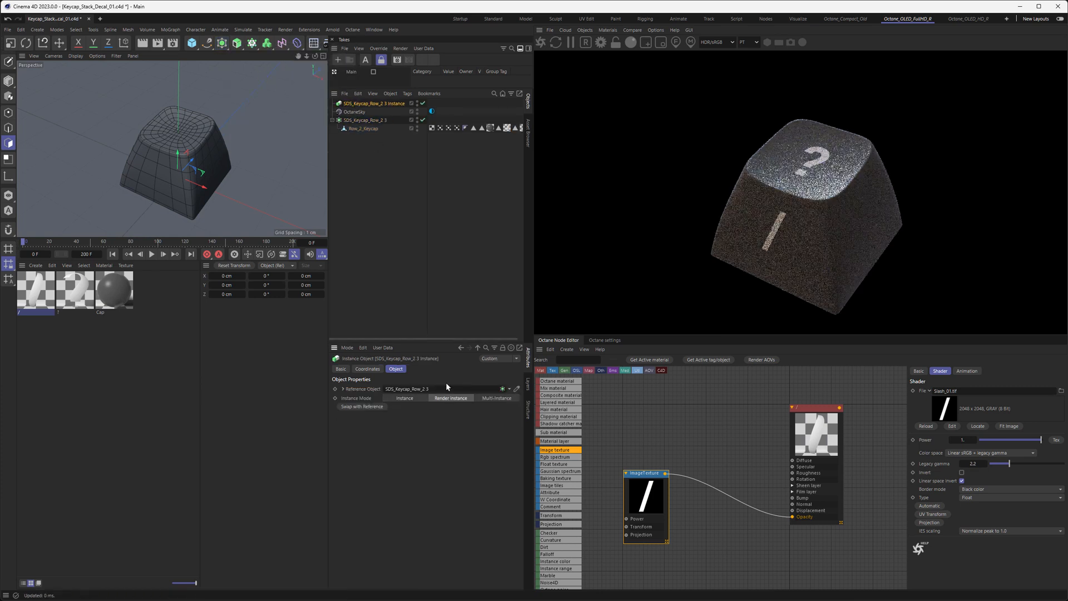
Step: Group the original SDS_Keycap_Row_2 3 under a null and hide that null in the viewport and render
click(365, 121)
click(21, 29)
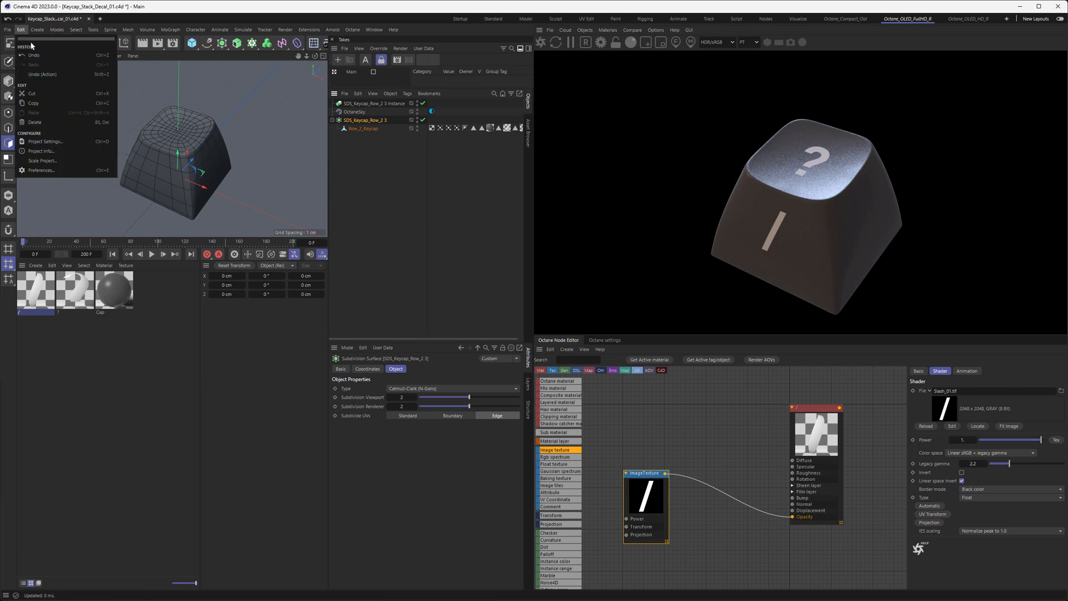
key(Escape)
key(alt+g)
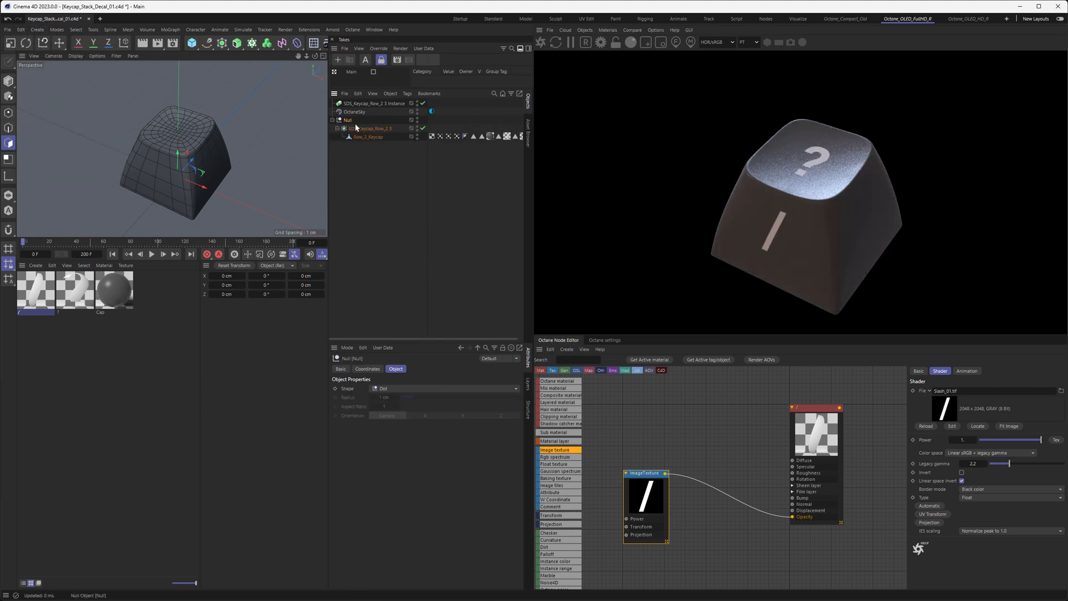
ctrl+click(416, 121)
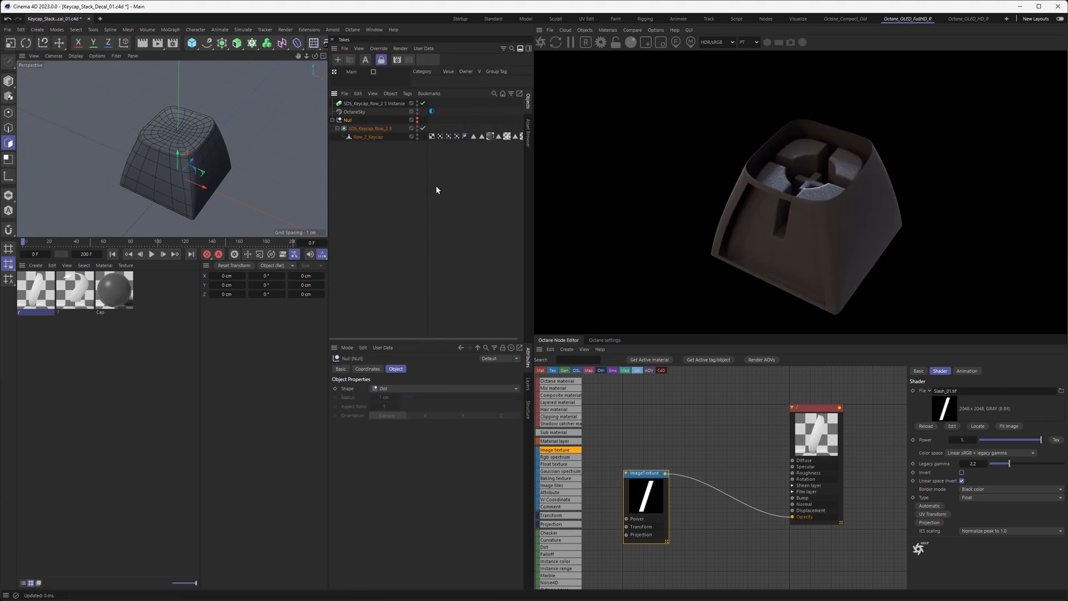
Step: Examine from different angles how the keycap instance and its decal areas render with the original hidden
alt+drag(170, 152, 179, 154)
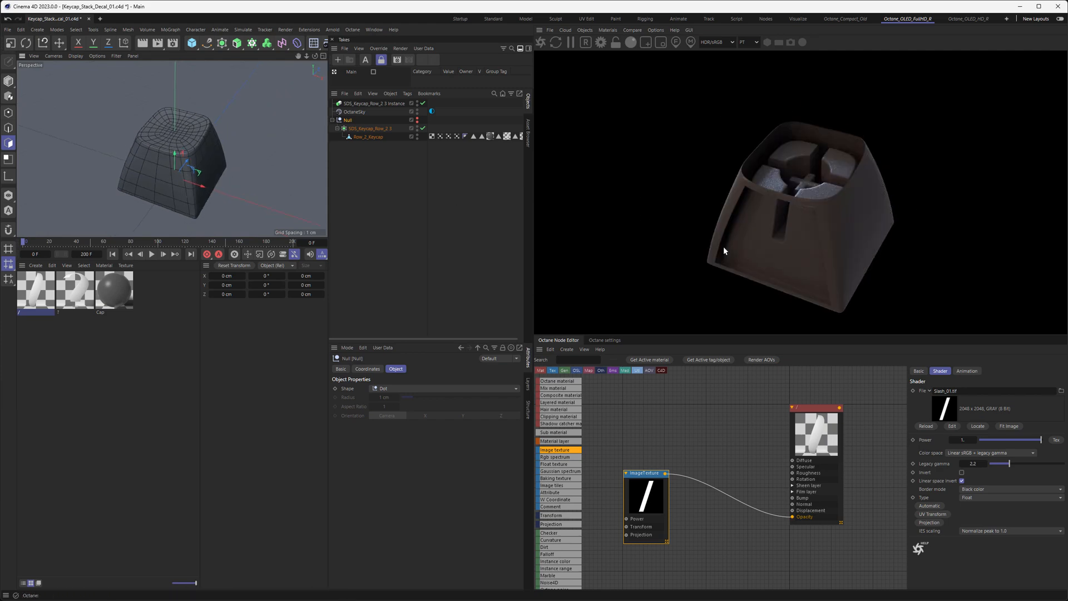
alt+drag(784, 200, 772, 253)
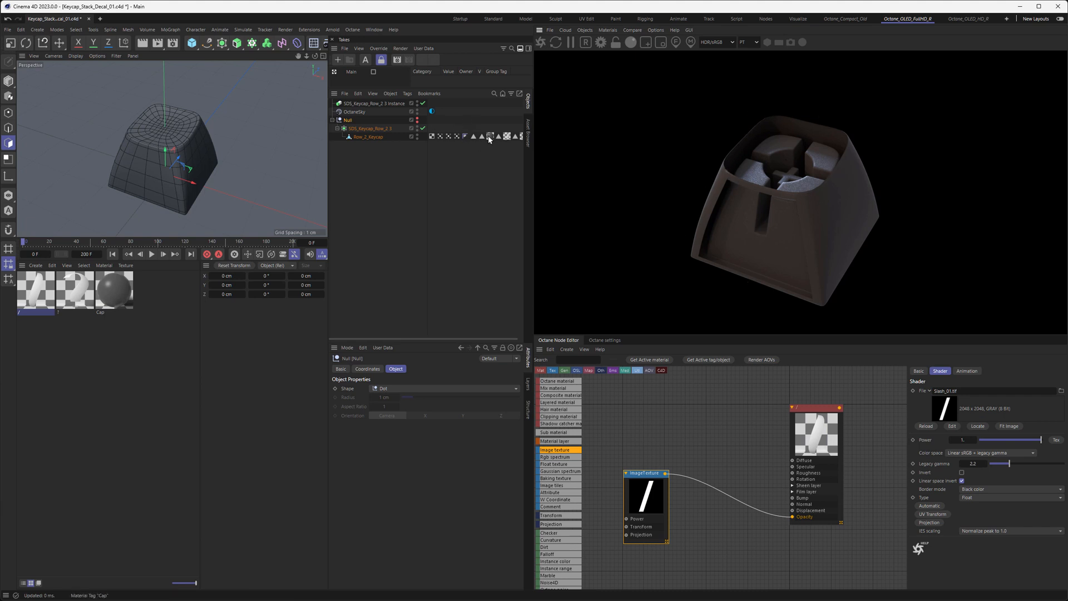
click(543, 47)
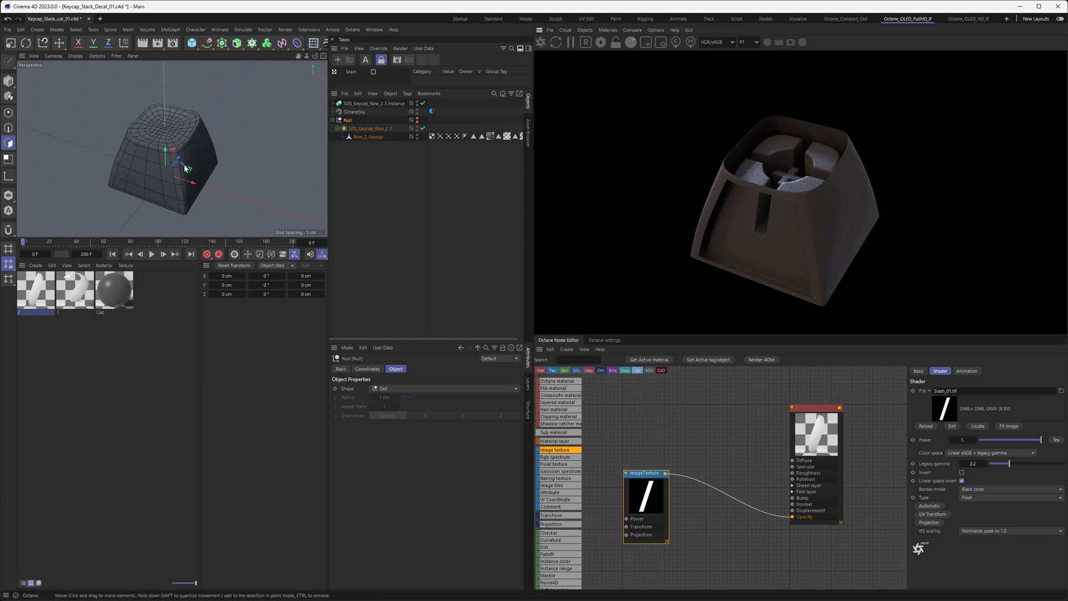
alt+drag(176, 155, 159, 156)
drag(723, 177, 737, 186)
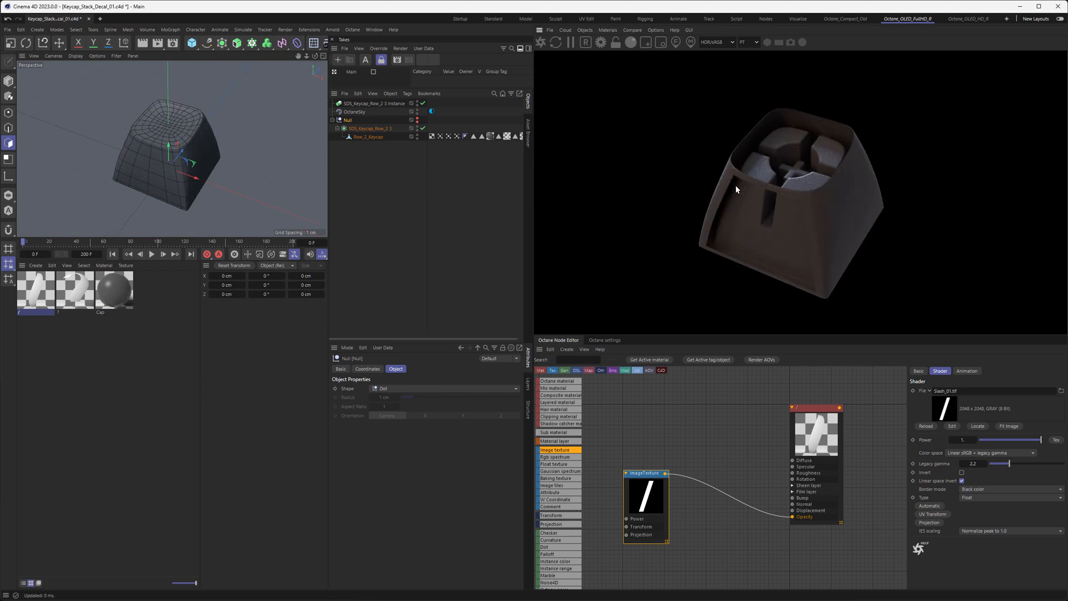
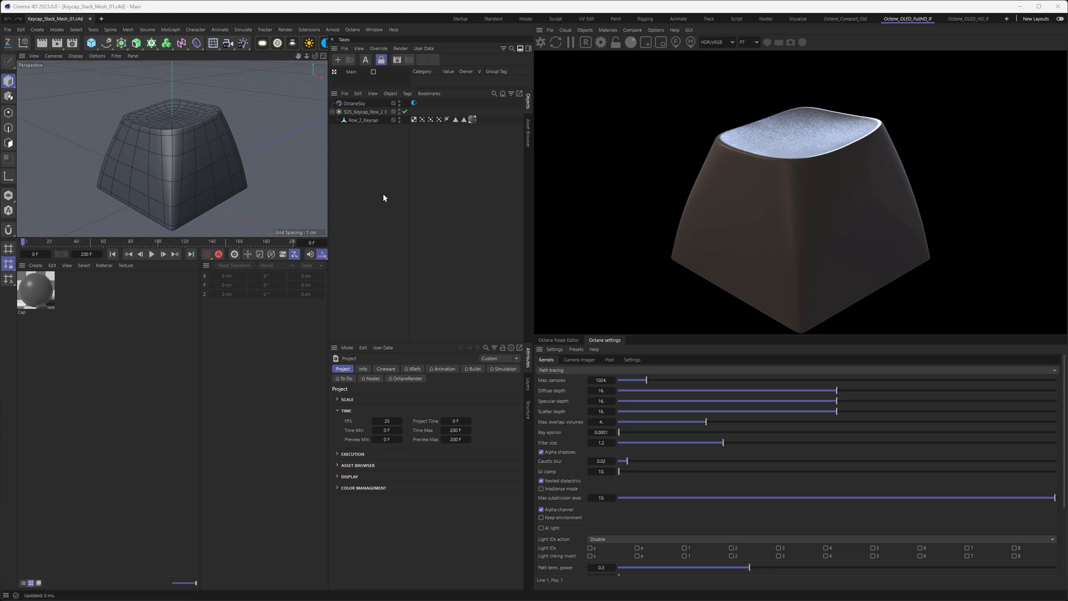
Step: Add a plane to the Keycap_Stack_Mesh_01 scene and set its width and height to 0.8 cm
click(92, 43)
click(168, 77)
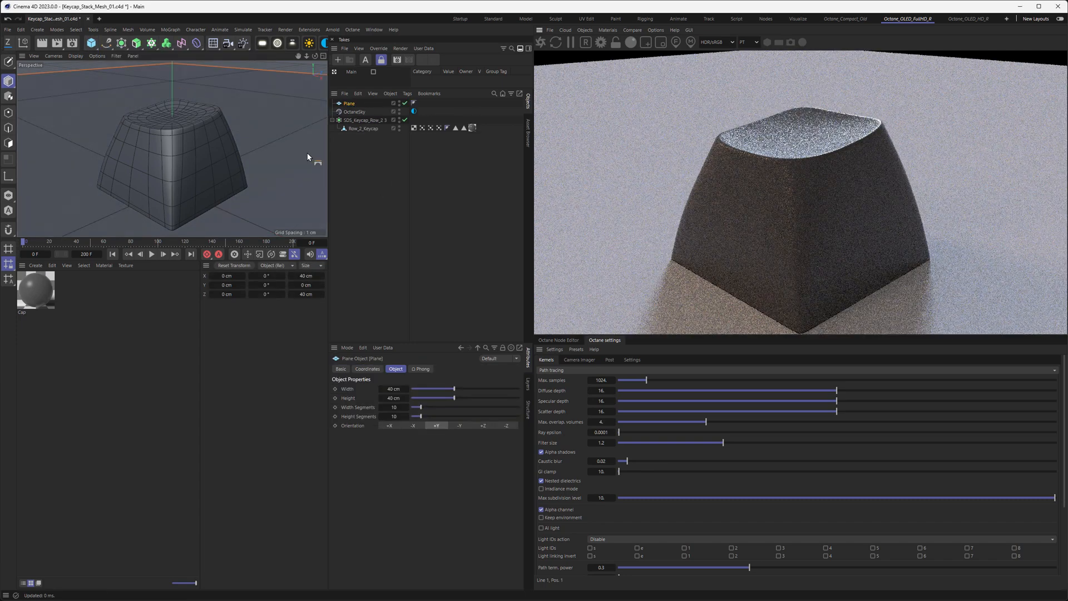
text(0.8)
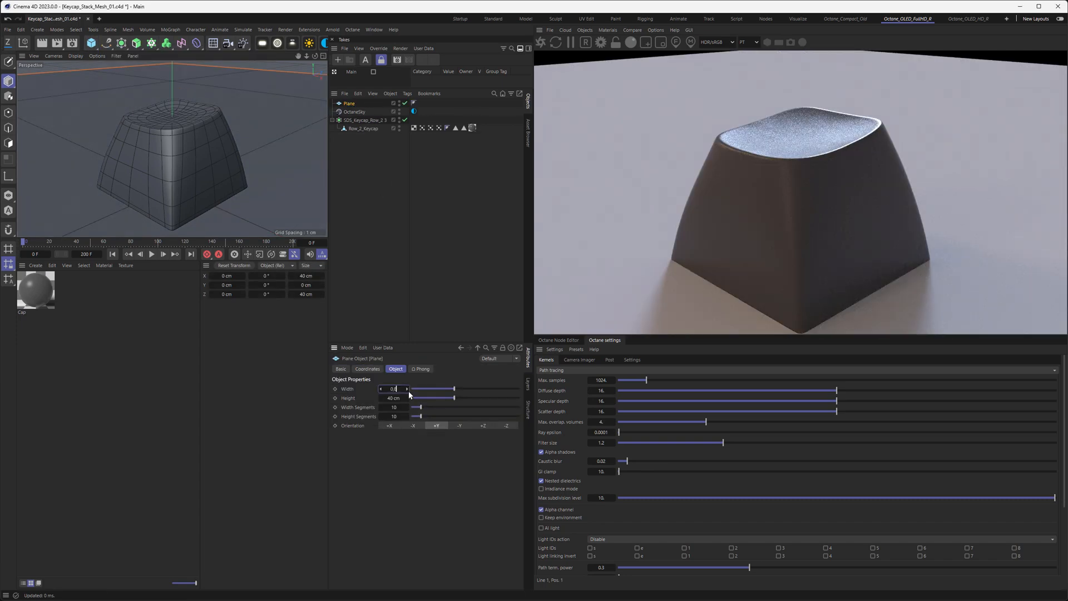
key(Tab)
text(0.8)
key(Return)
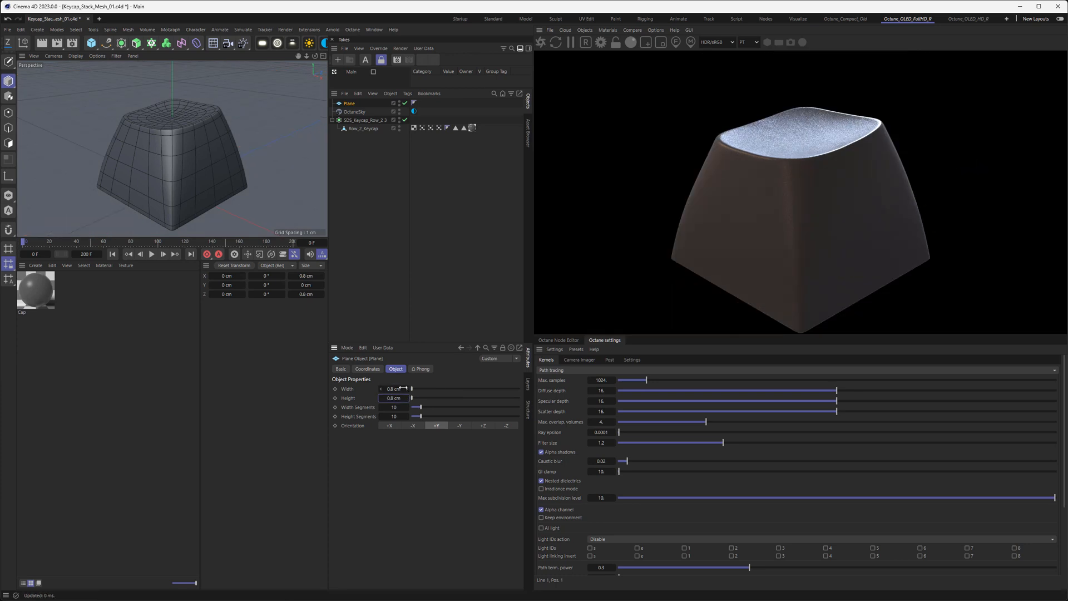
Step: Raise the plane along Y to 1.4 cm so it hovers over the keycap's top
scroll(78, 44, up, 3)
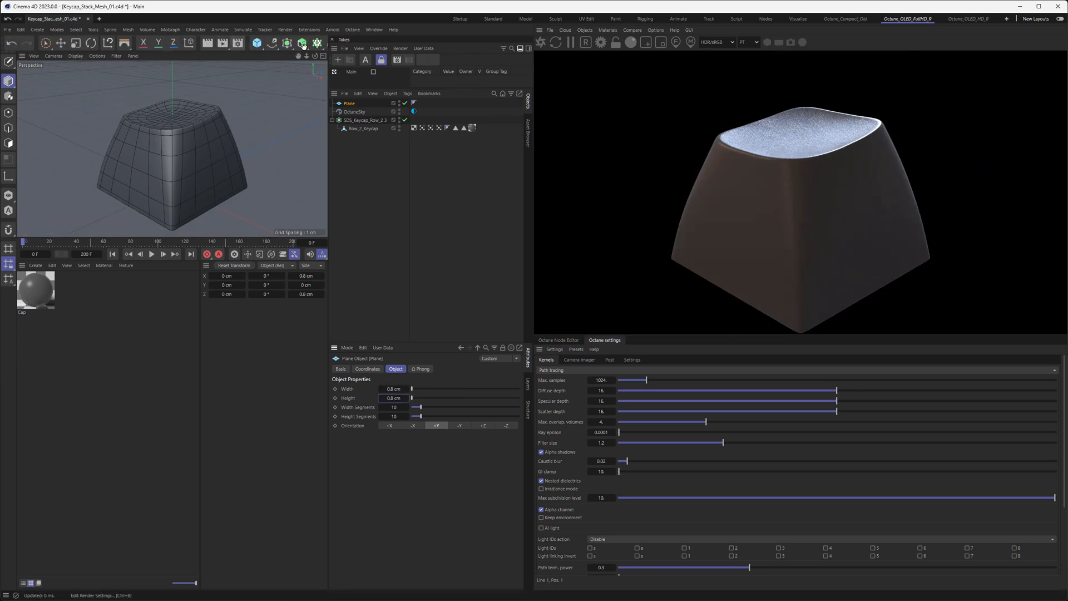
click(61, 44)
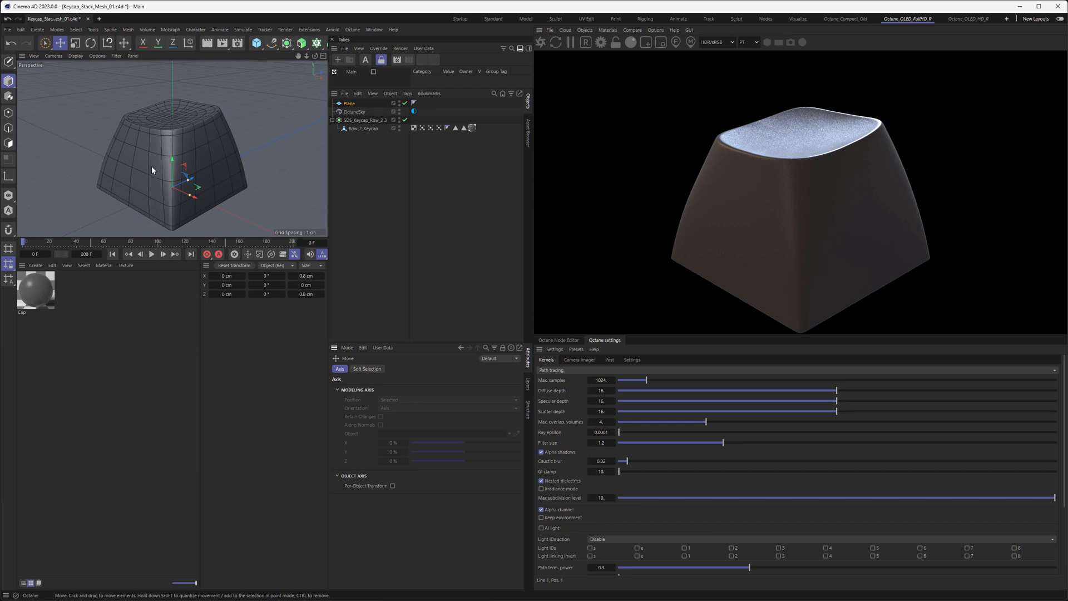
drag(172, 168, 173, 87)
scroll(172, 136, up, 8)
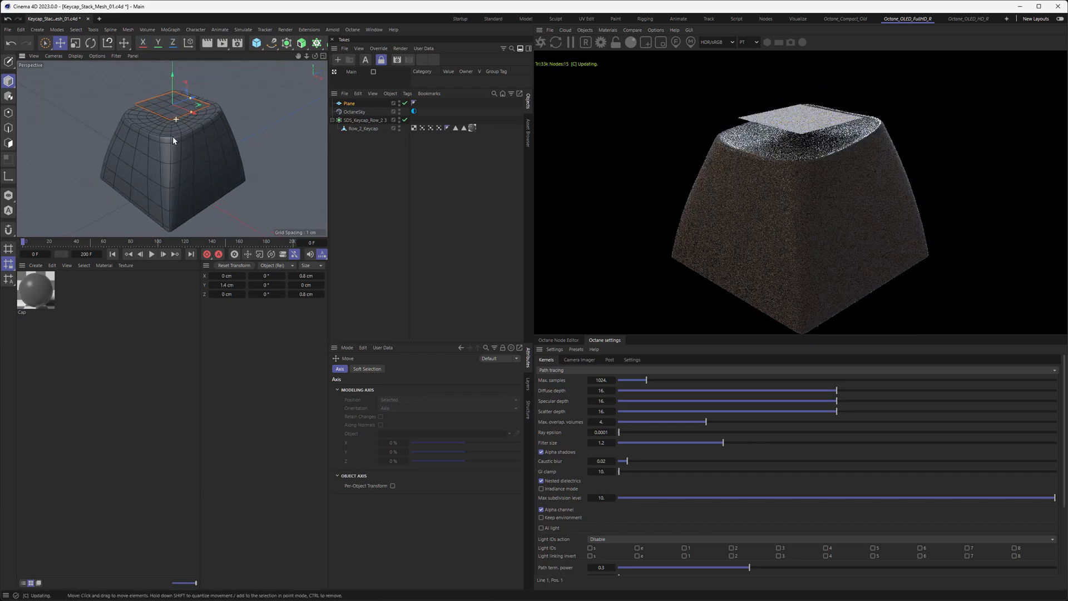
scroll(215, 136, down, 6)
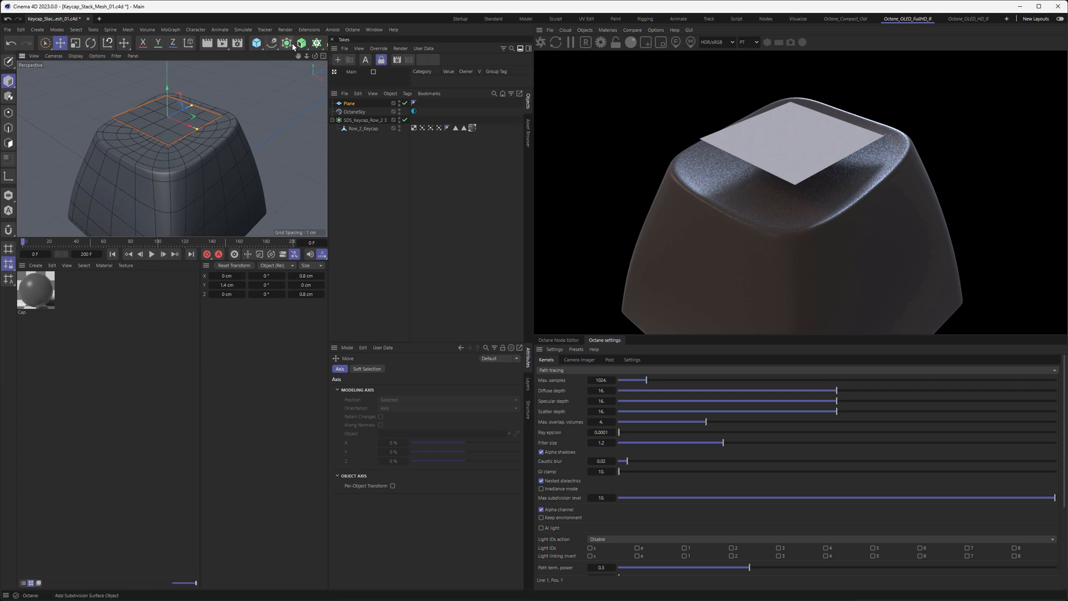
Step: Add a Shrink Wrap deformer under the plane and set SDS_Keycap_Row_2 3 as its target object
scroll(251, 43, down, 5)
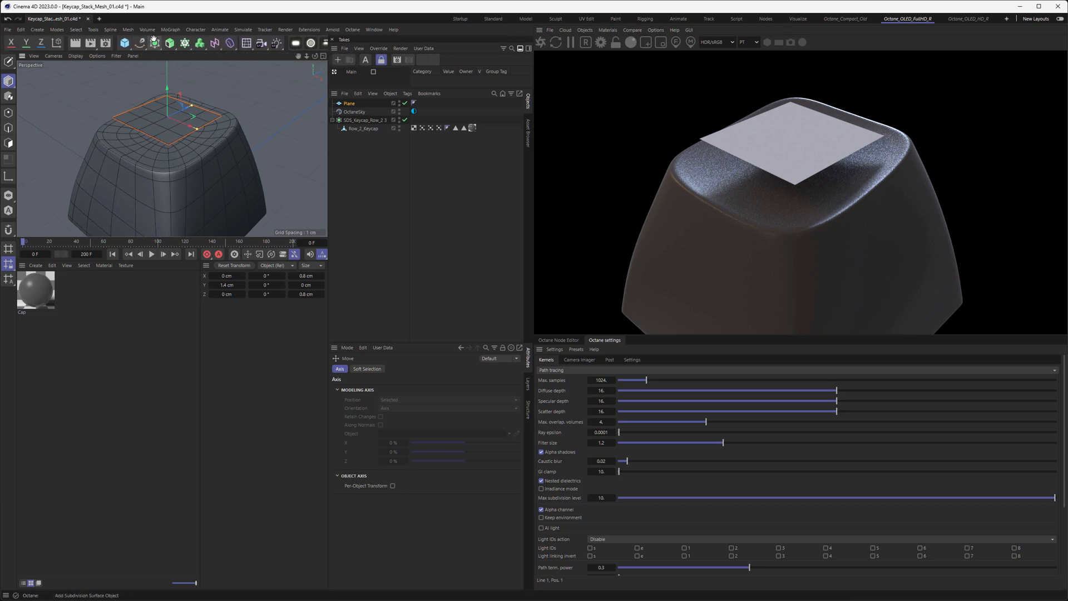
click(206, 44)
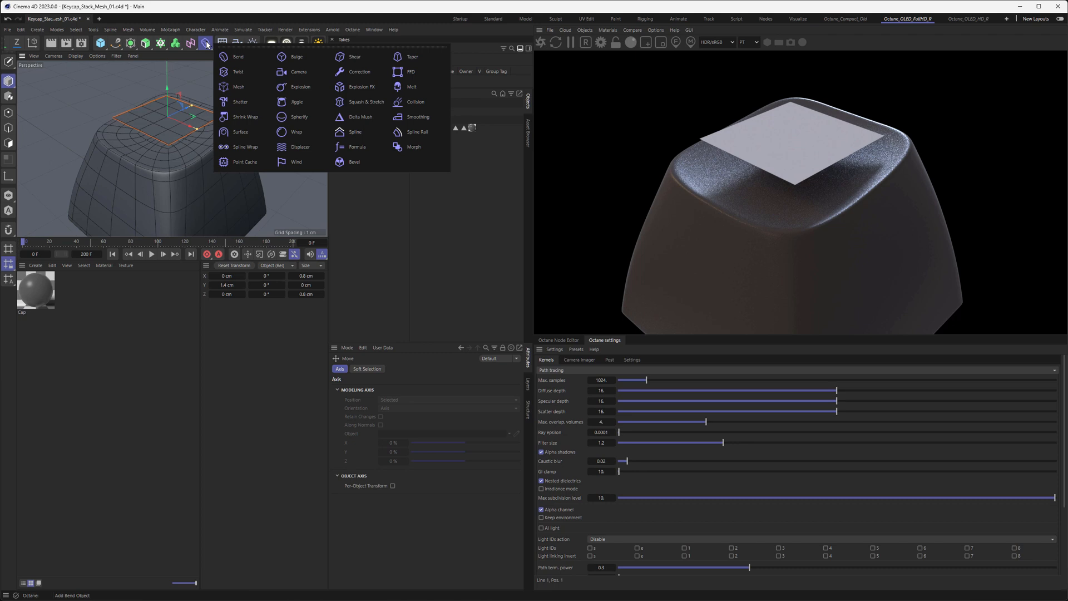
click(246, 122)
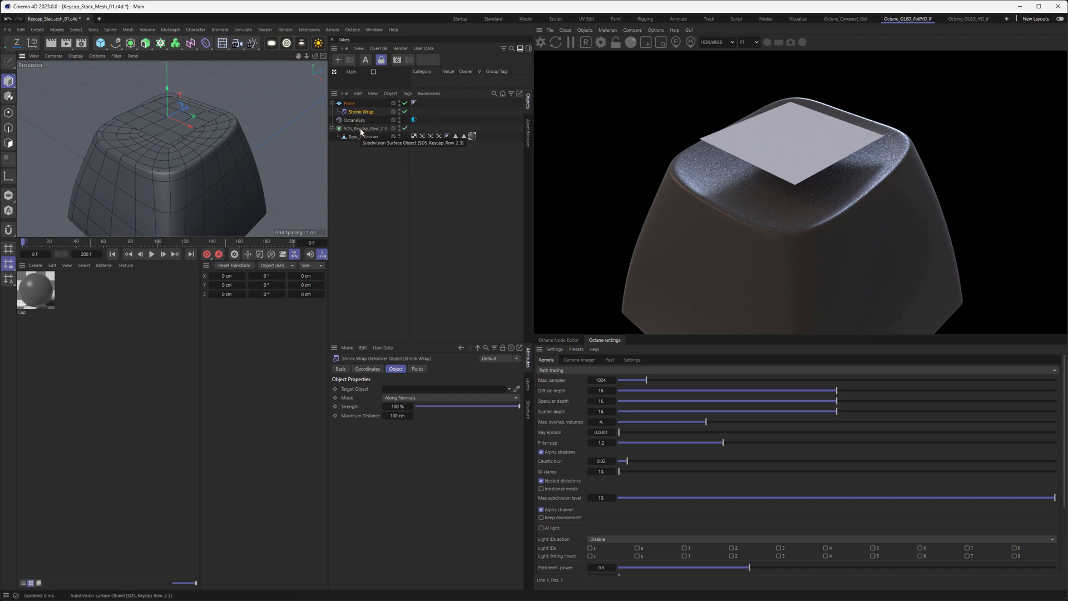
drag(361, 130, 409, 393)
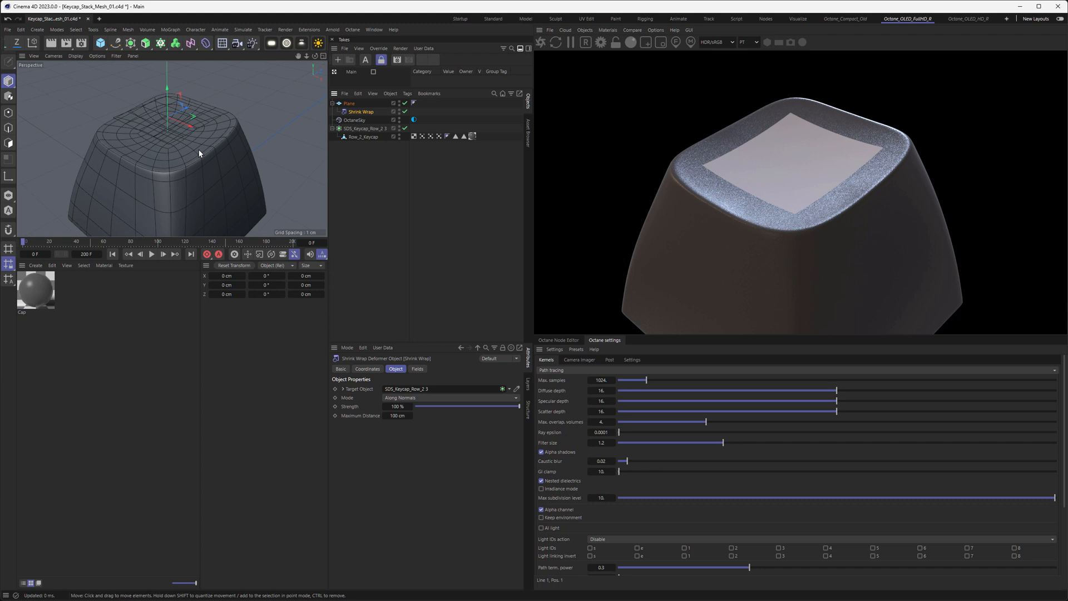
Step: Add a Displacer deformer under the plane and place it below Shrink Wrap
click(352, 104)
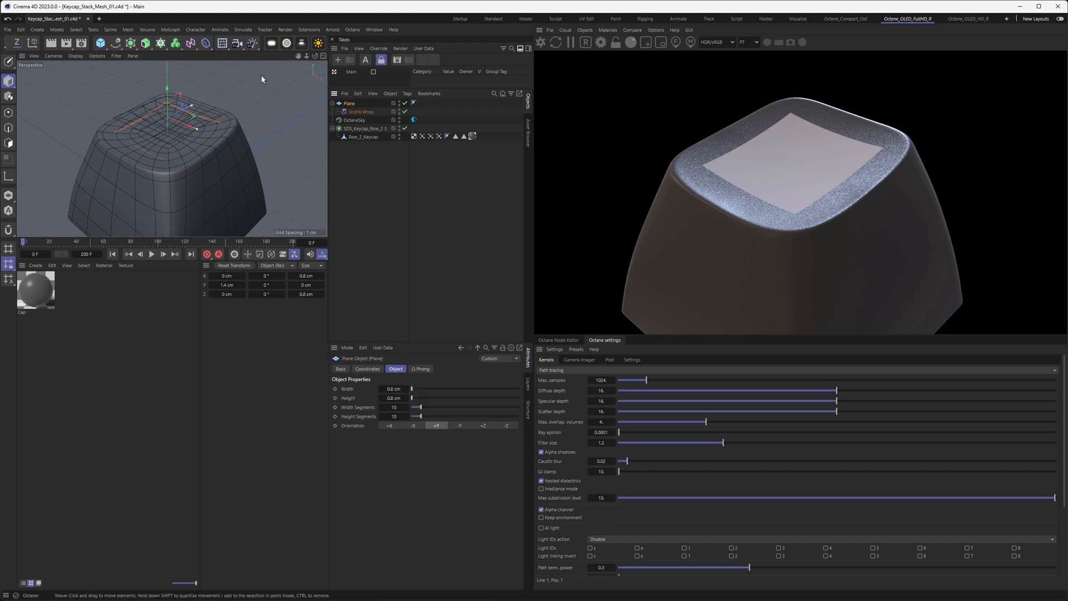
click(205, 45)
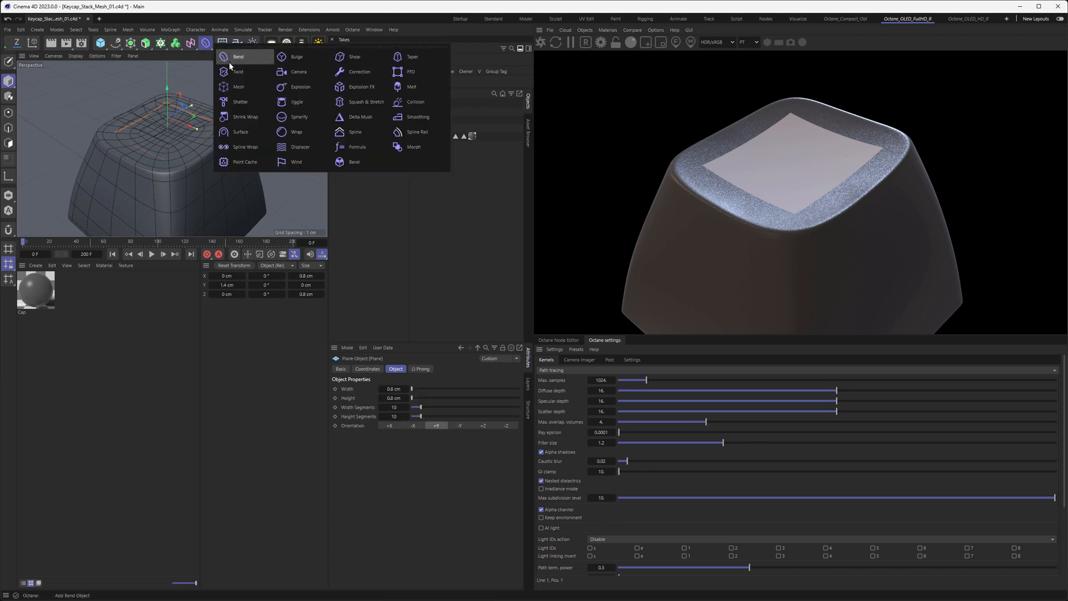
click(299, 147)
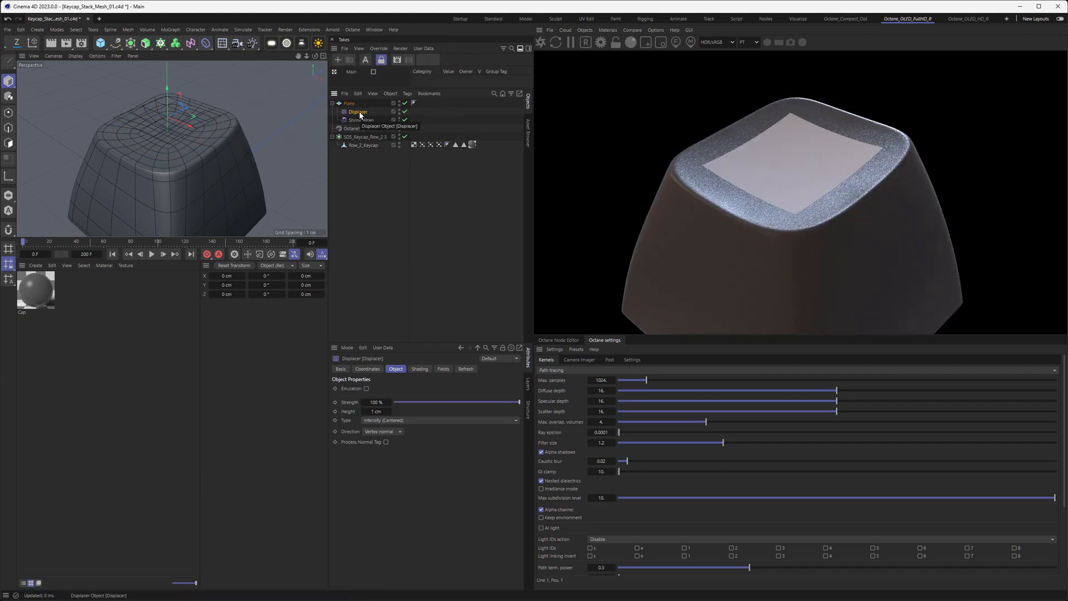
drag(359, 111, 361, 125)
Step: Assign a Color shader to the Displacer's shading
click(417, 368)
click(364, 396)
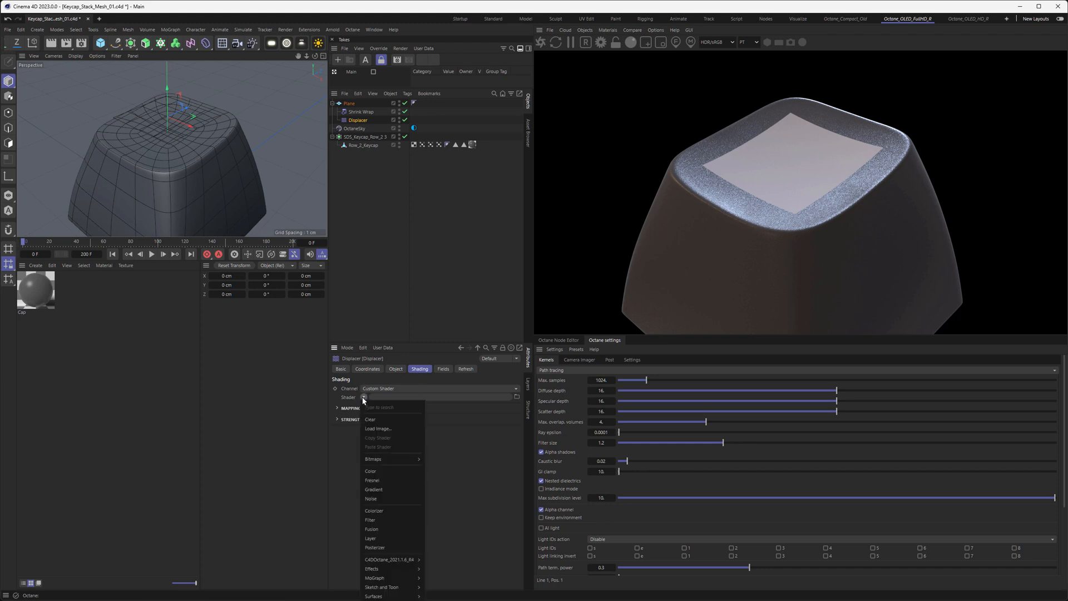
click(372, 471)
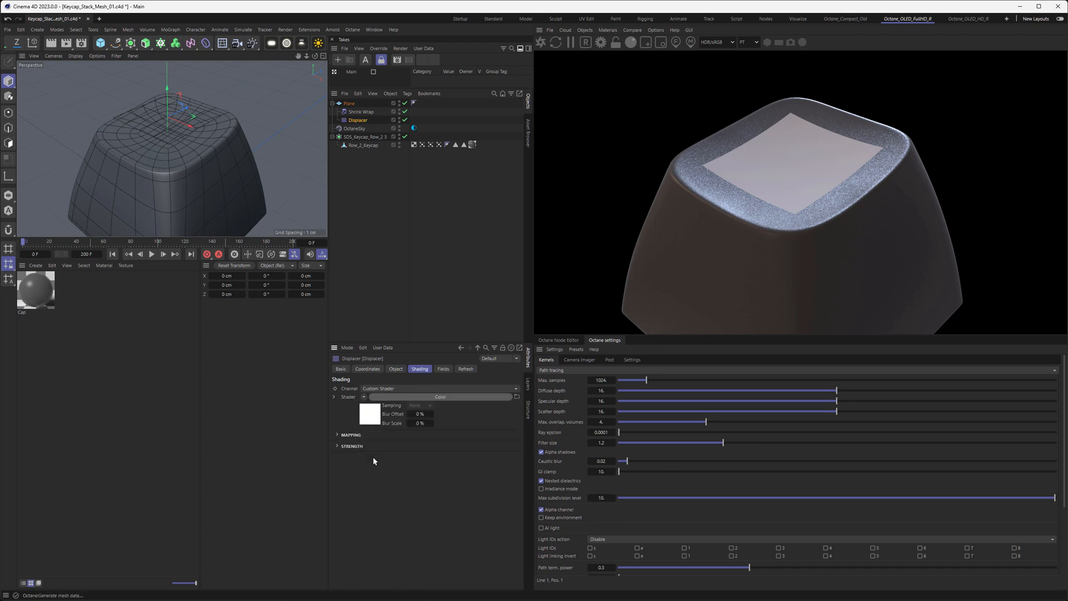
Step: Set the Displacer's height to 0.1 cm and reduce it to 0.01 cm
click(396, 369)
click(374, 411)
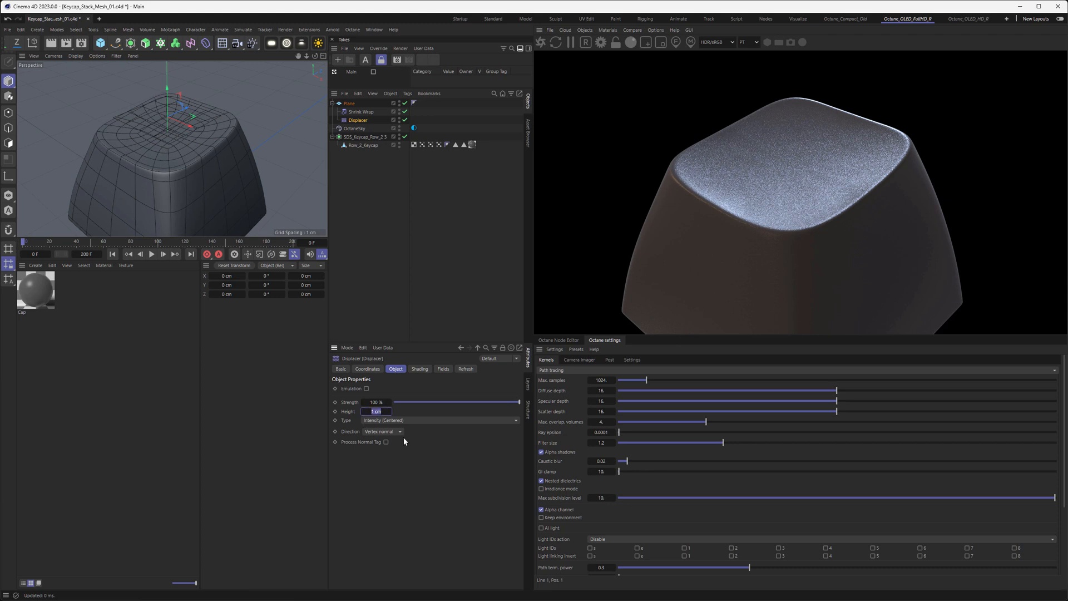
text(0.1)
key(Return)
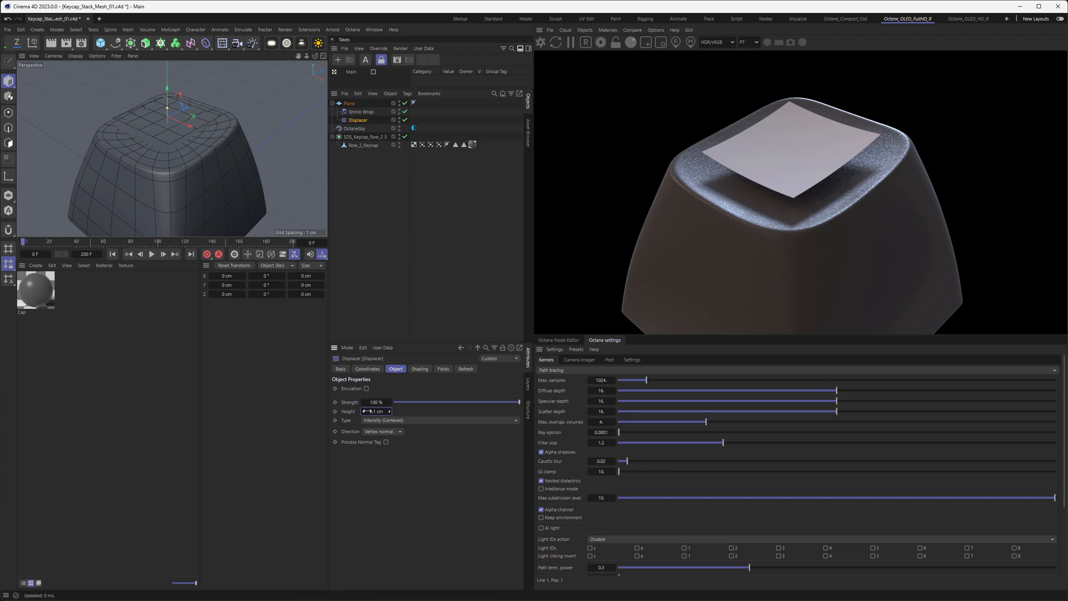
click(367, 412)
text(0.01)
key(Return)
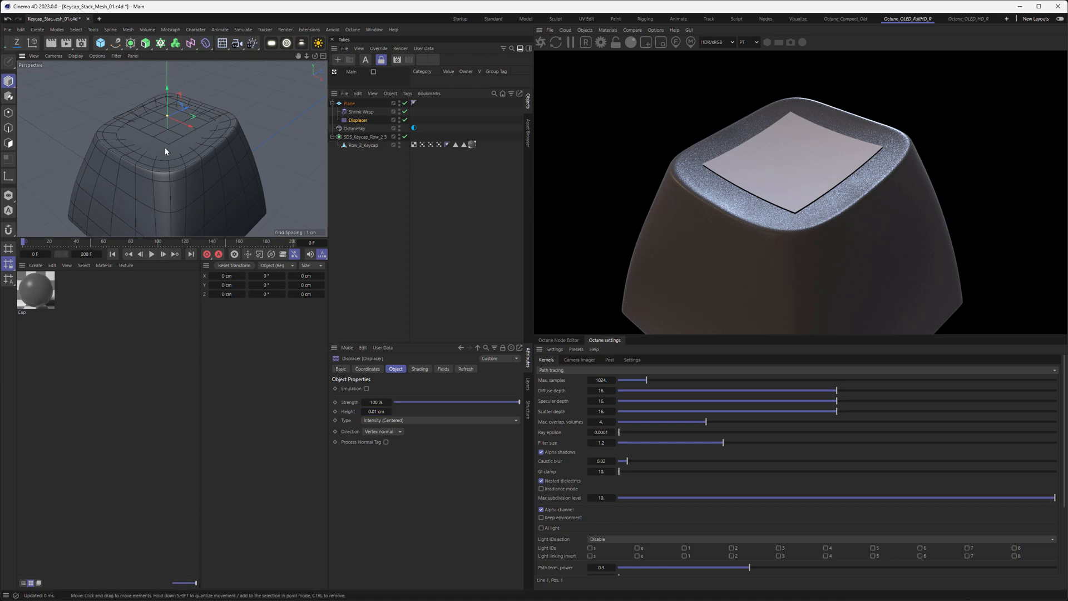
Step: Set the ray epsilon of the Octane path tracing kernel to 0.00001
scroll(165, 147, up, 8)
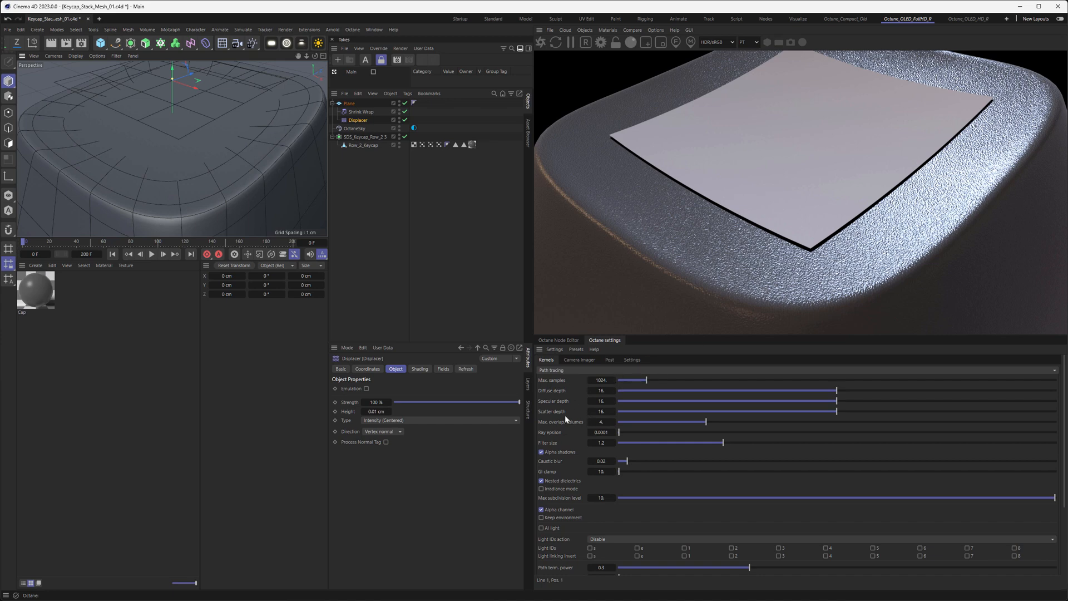
click(603, 432)
click(603, 433)
text(0)
key(Return)
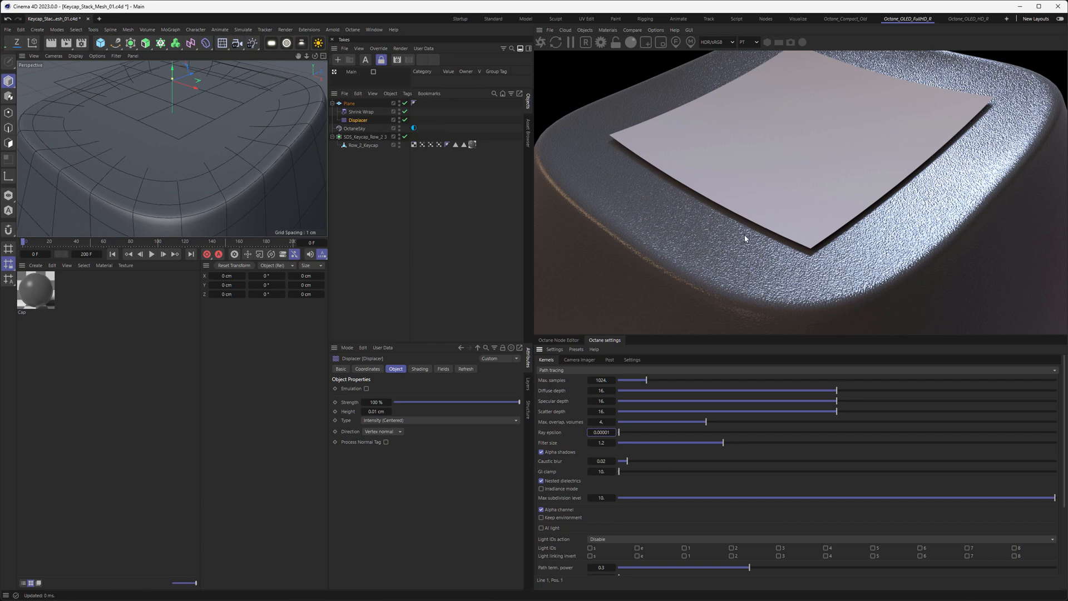
Step: Lower the Displacer's height to 0.001 cm and fine-tune it to 0.0015 cm
click(359, 121)
click(375, 411)
click(374, 412)
text(0)
key(Return)
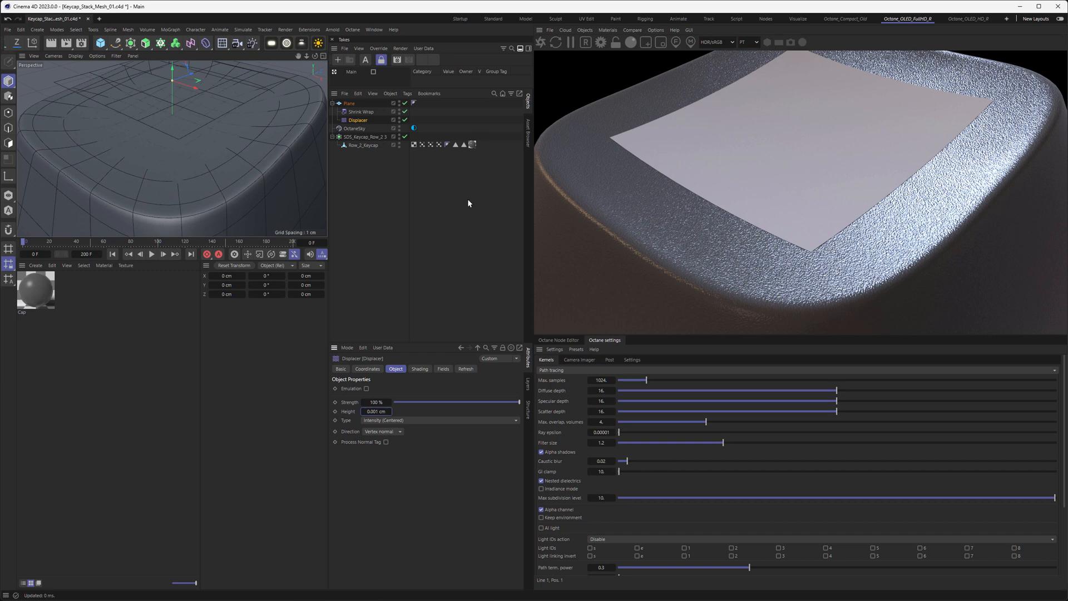
click(376, 411)
key(Return)
text(15)
key(Return)
Step: Create an Octane Glossy material and set its BRDF model to GGX
alt+drag(223, 143, 226, 167)
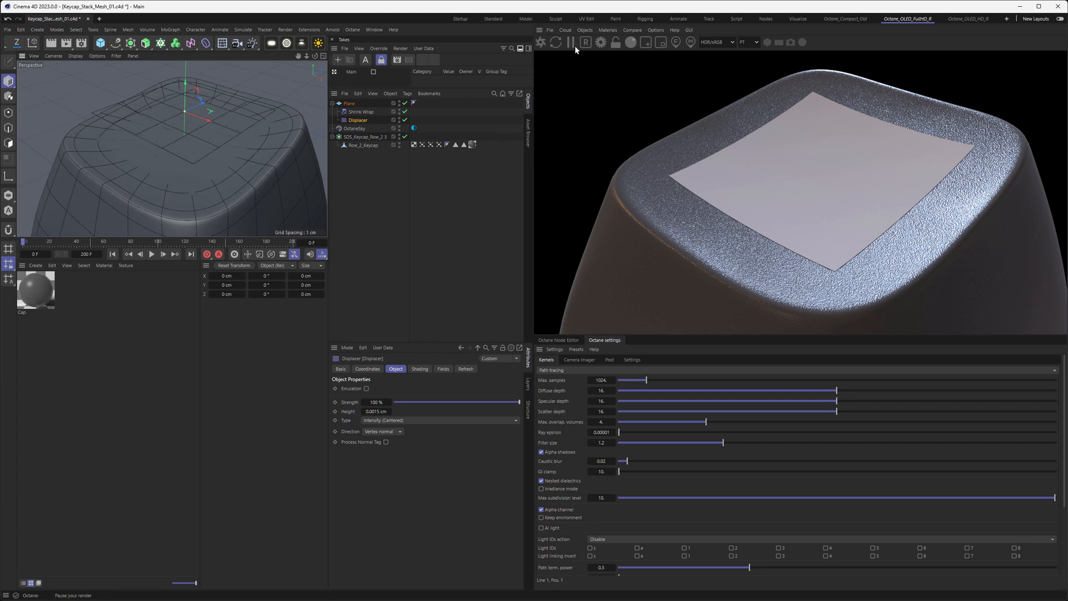
click(607, 30)
mouse_move(618, 73)
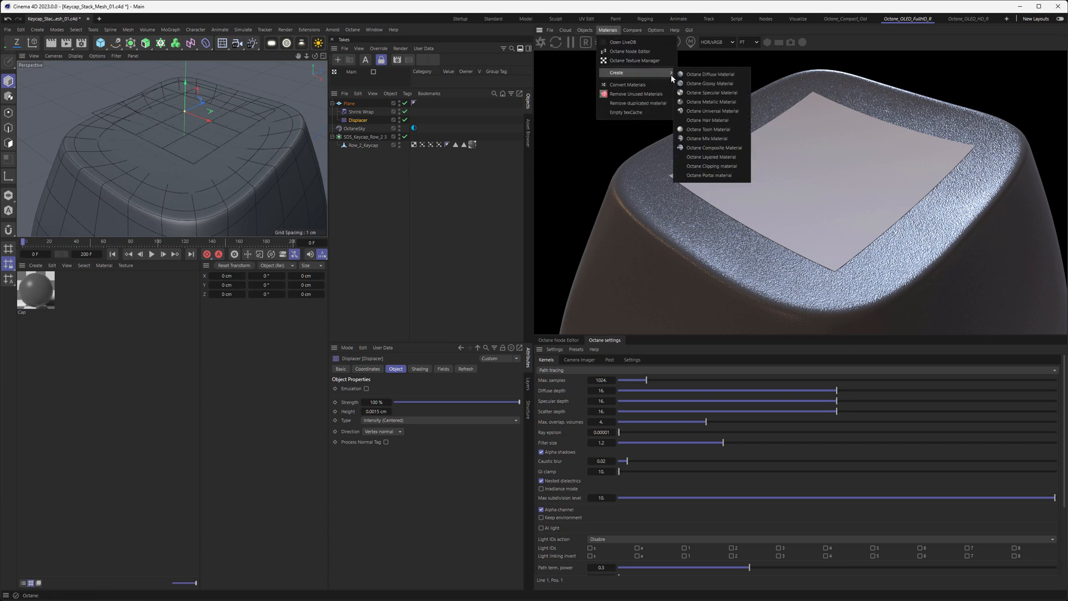
click(702, 85)
click(36, 292)
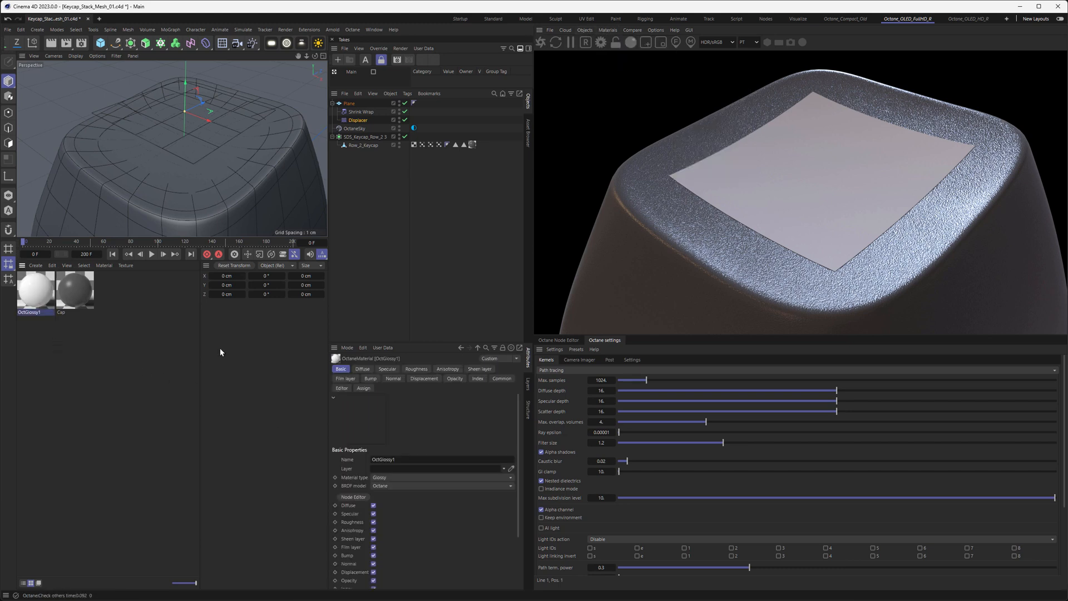
click(389, 485)
click(393, 514)
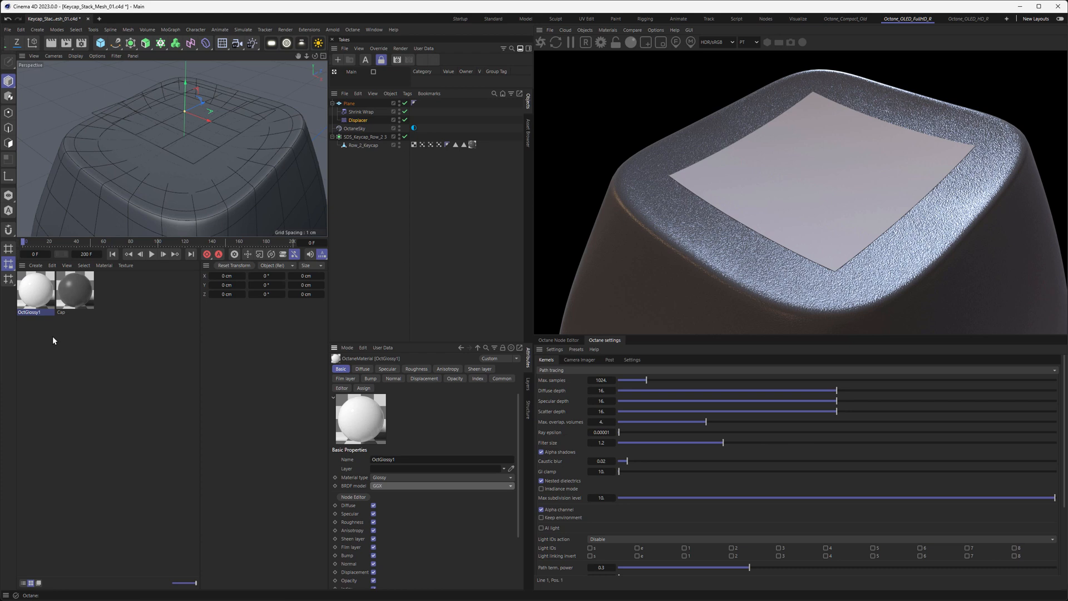
Step: Load Questionmark_01.tif from the Tex folder into an Image texture node and connect it to the glossy material's Opacity in the Octane Node Editor
click(34, 297)
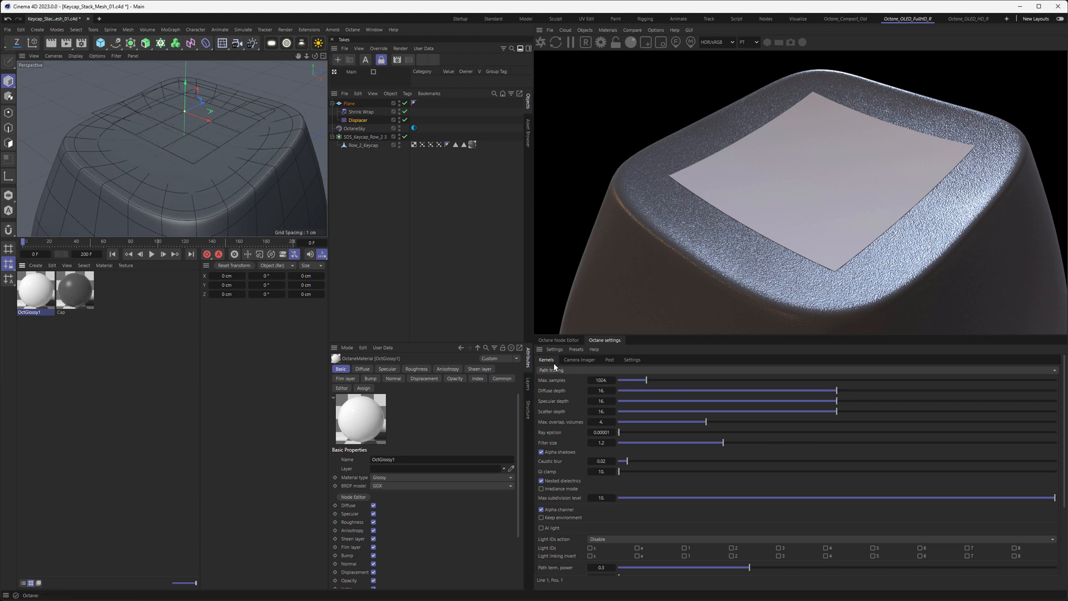
click(561, 341)
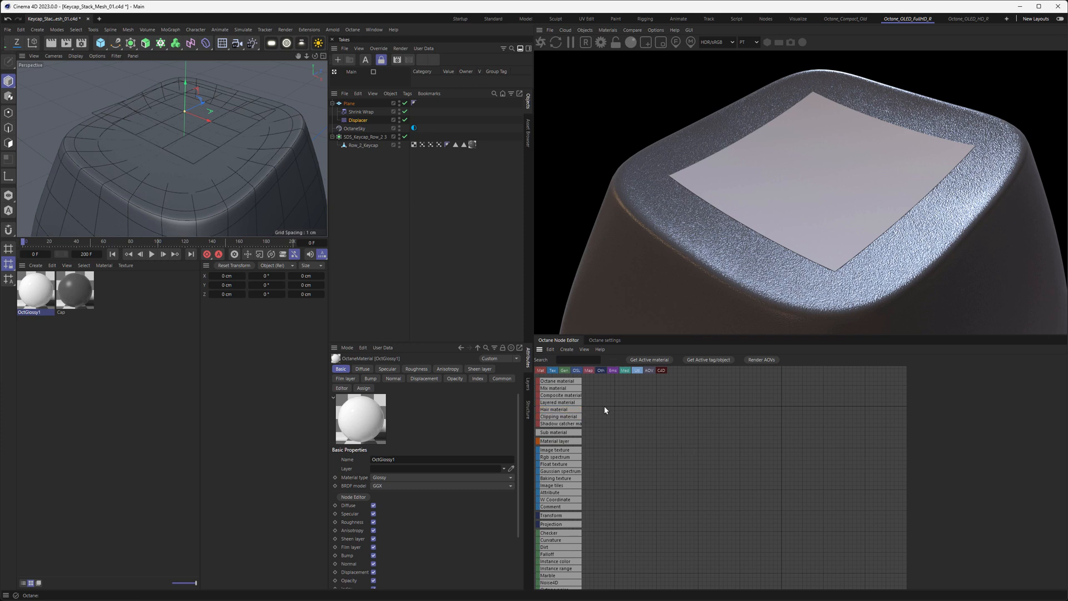
click(644, 362)
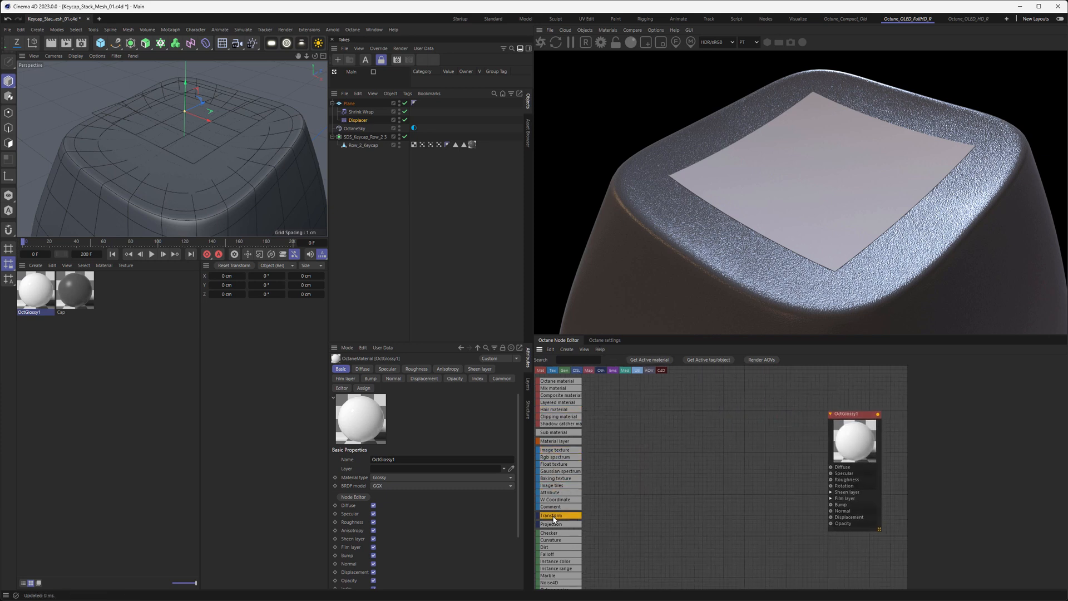
click(553, 450)
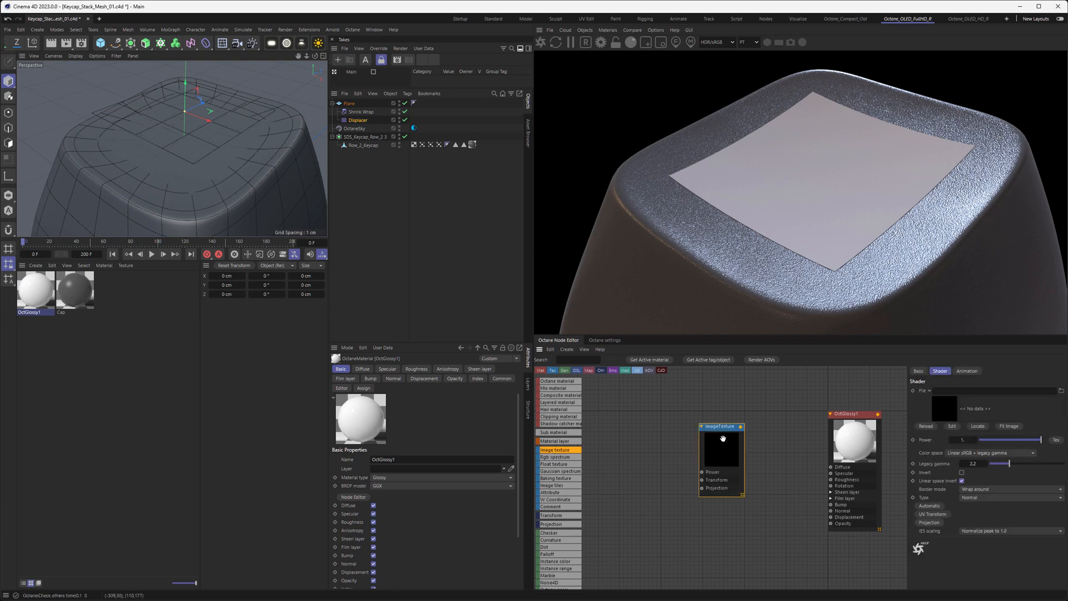
click(1061, 391)
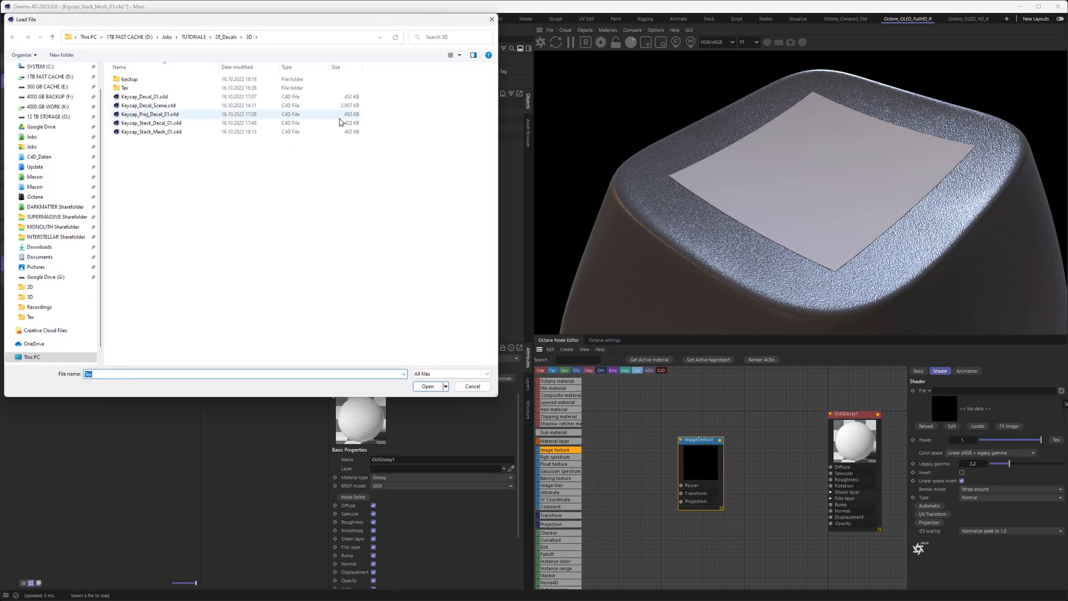
double_click(137, 90)
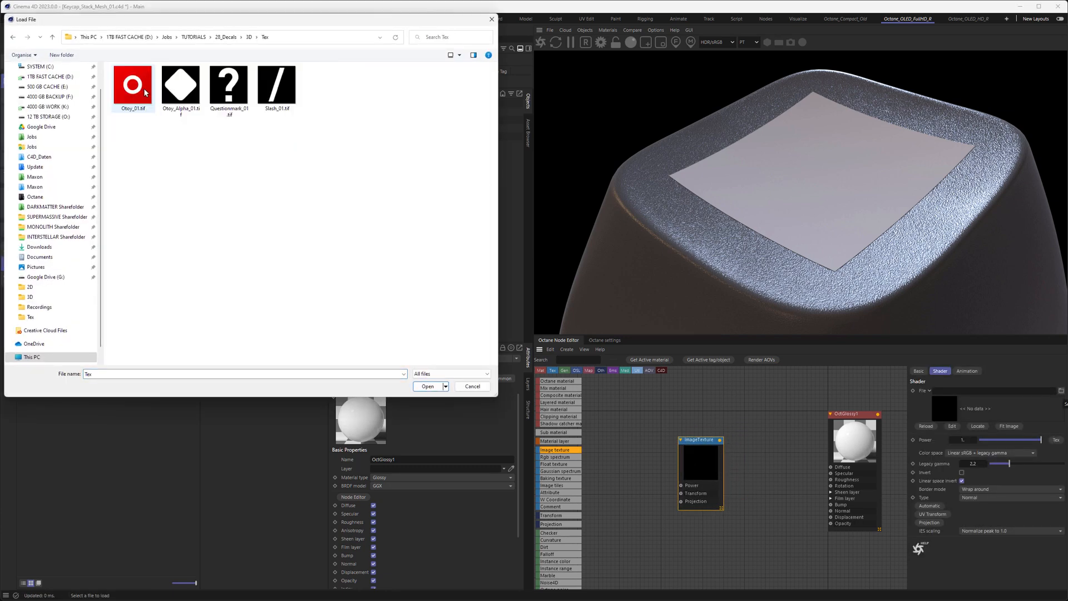
double_click(226, 94)
drag(697, 440, 831, 525)
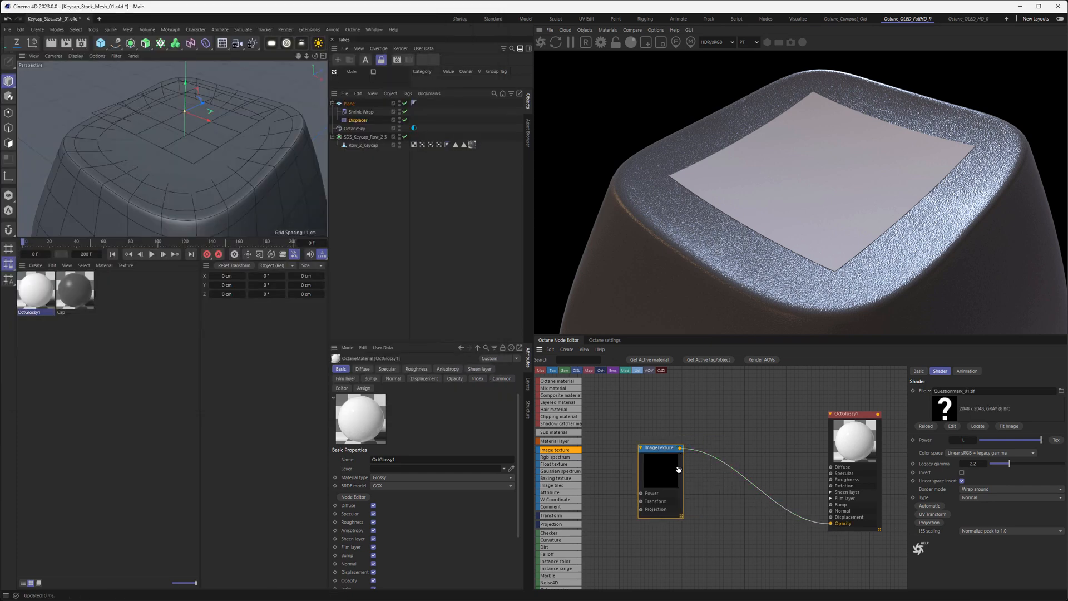
drag(666, 466, 645, 474)
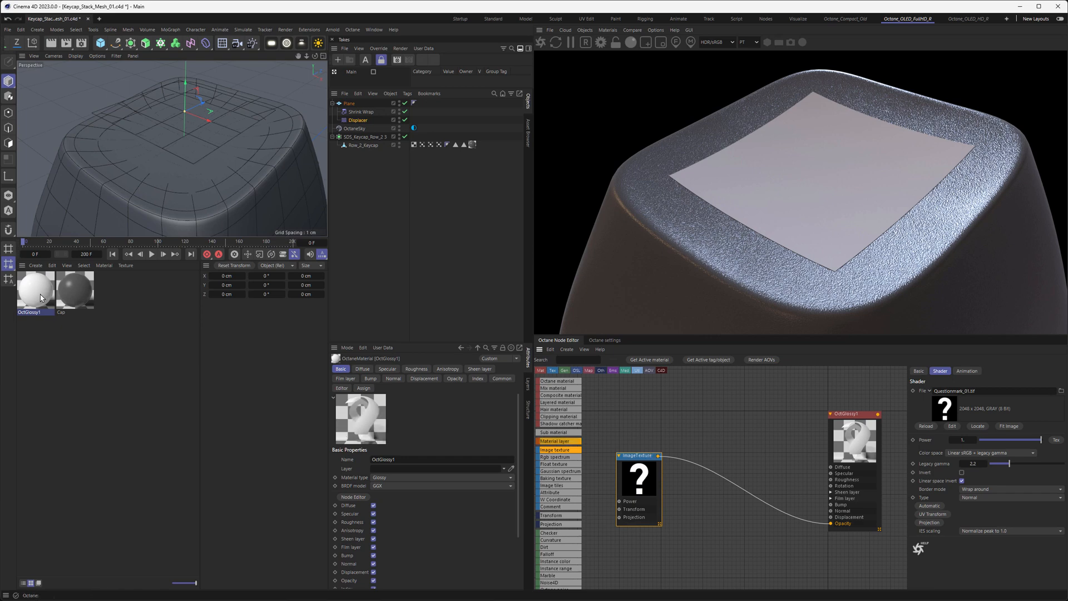
Step: Apply the question mark material to the Plane on the keycap's top
drag(40, 295, 353, 106)
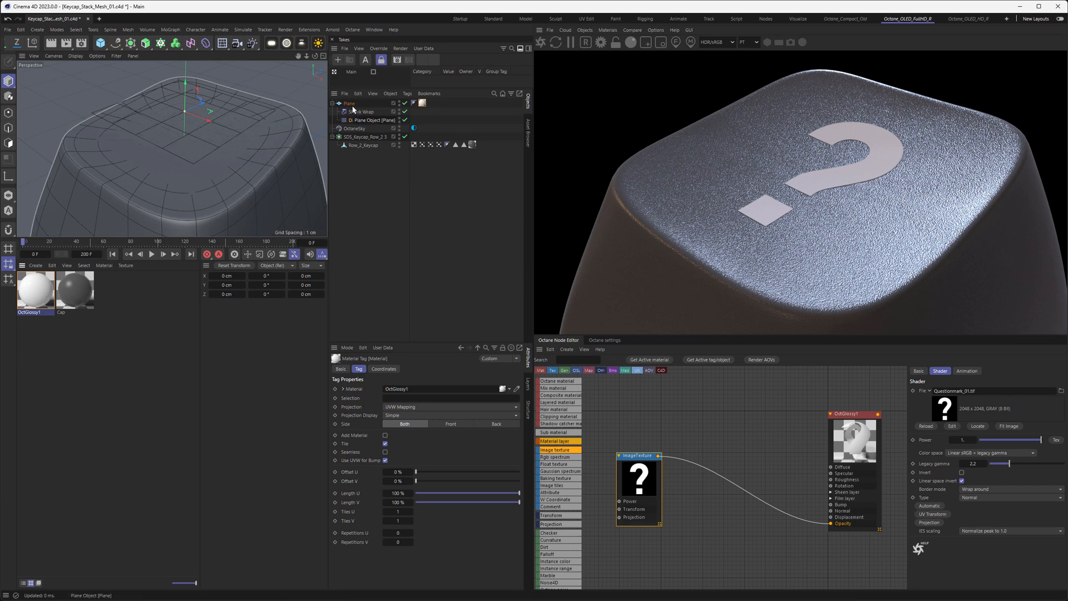
alt+drag(209, 131, 175, 159)
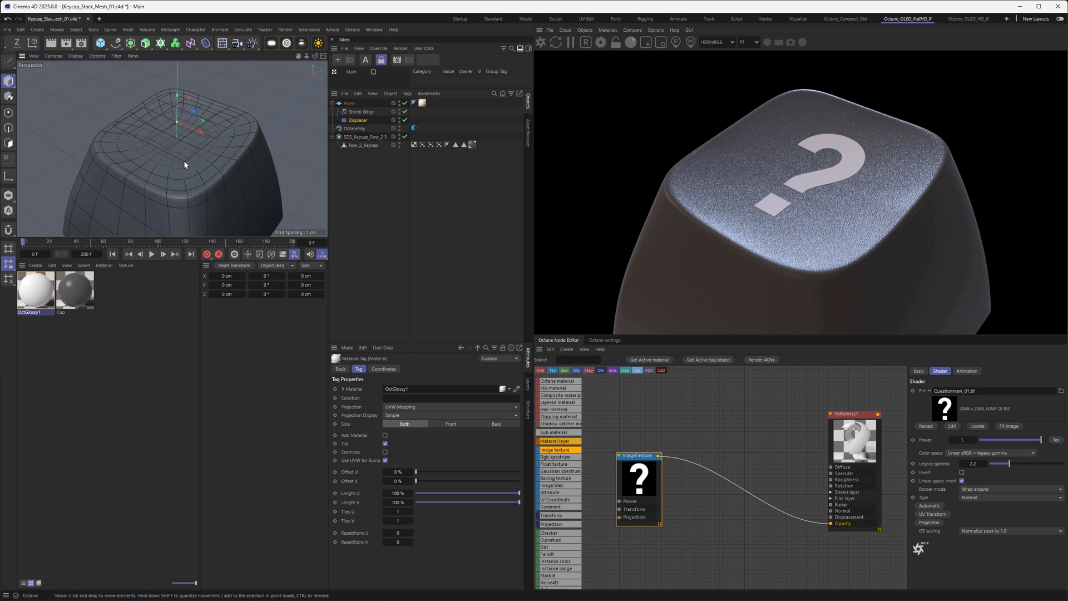
scroll(178, 162, down, 5)
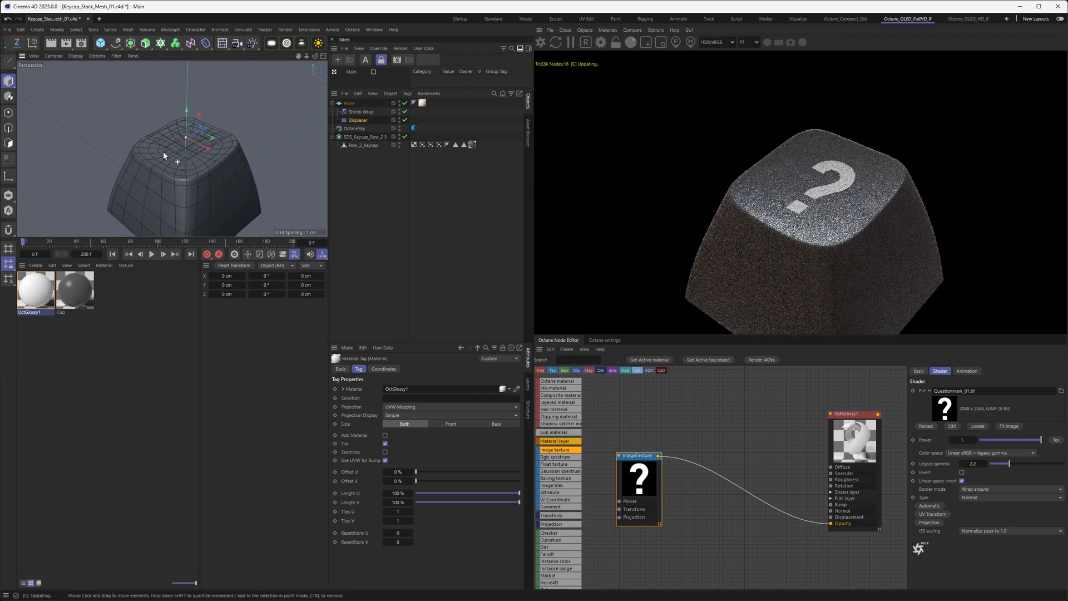
Step: Duplicate the Plane with its deformers and rotate the copy 90° in pitch so it stands upright
ctrl+drag(349, 104, 358, 125)
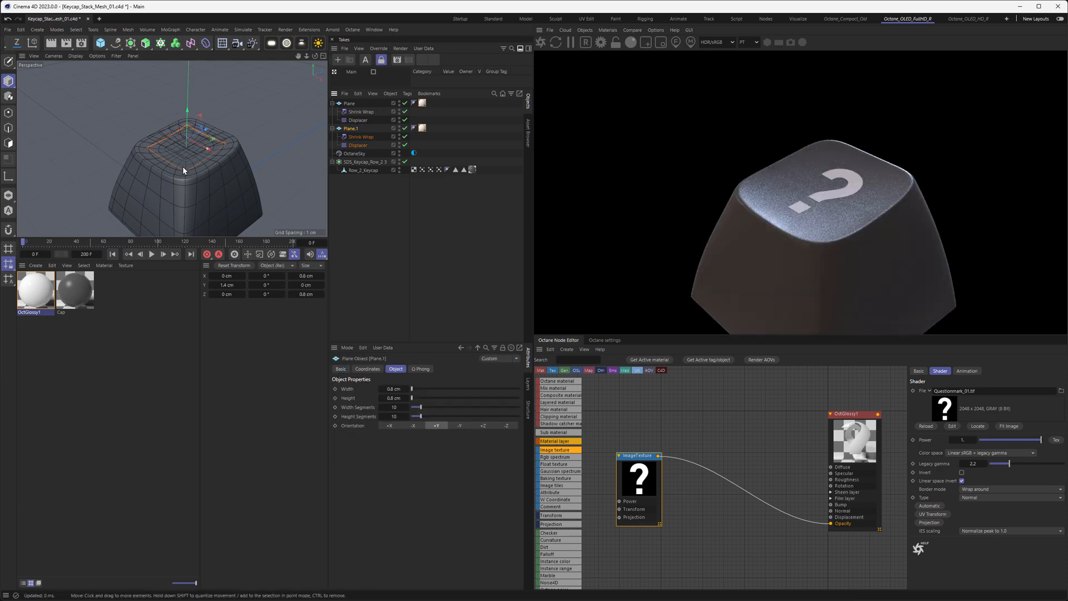
mouse_move(182, 166)
alt+mouse_down()
mouse_move(159, 156)
mouse_move(167, 166)
alt+mouse_up()
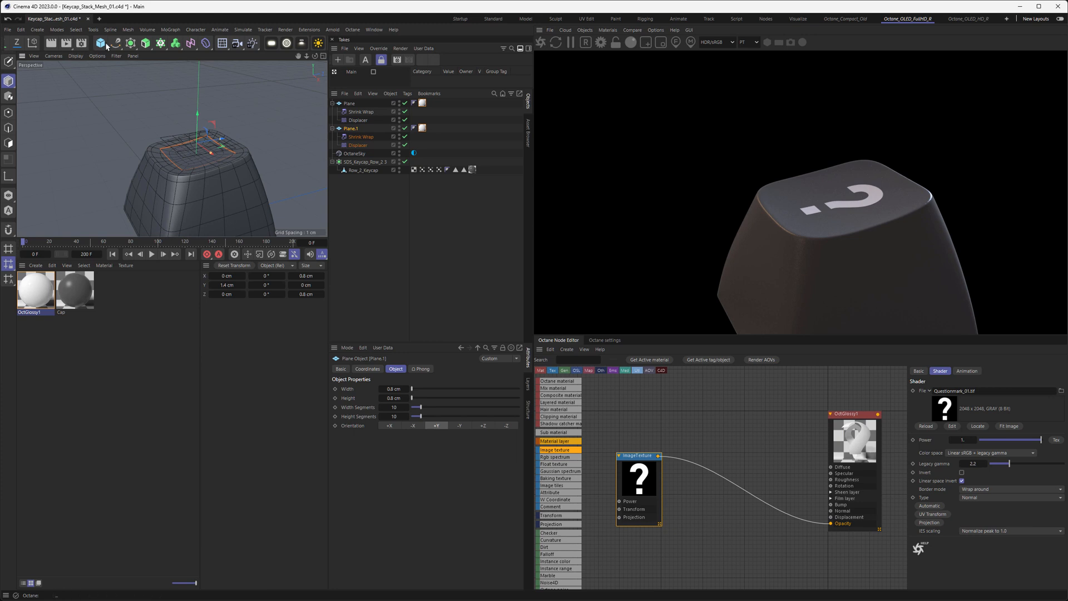
middle_drag(97, 44, 276, 31)
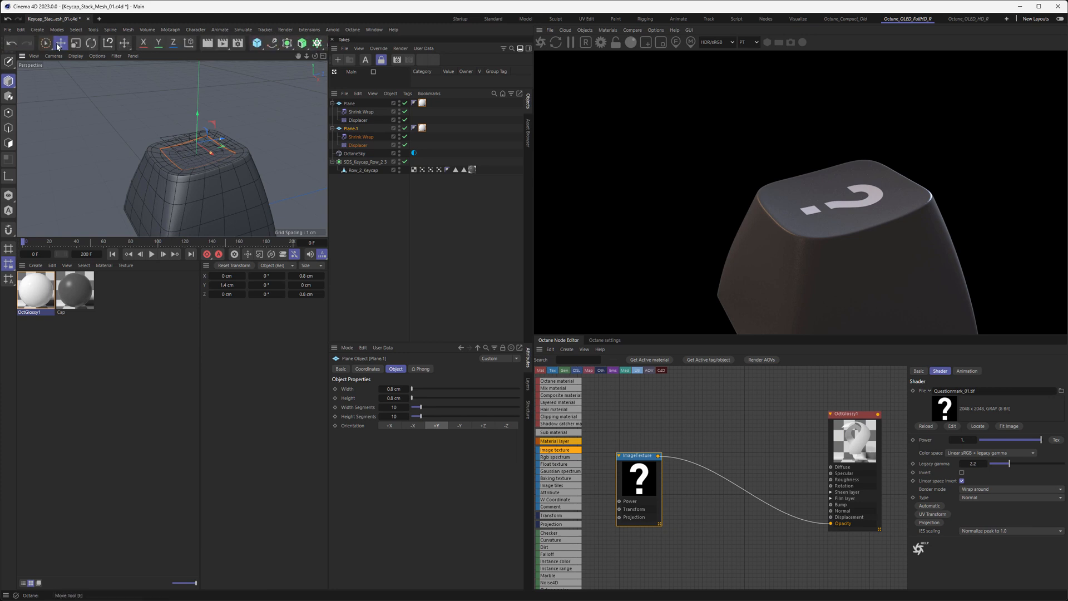
click(91, 43)
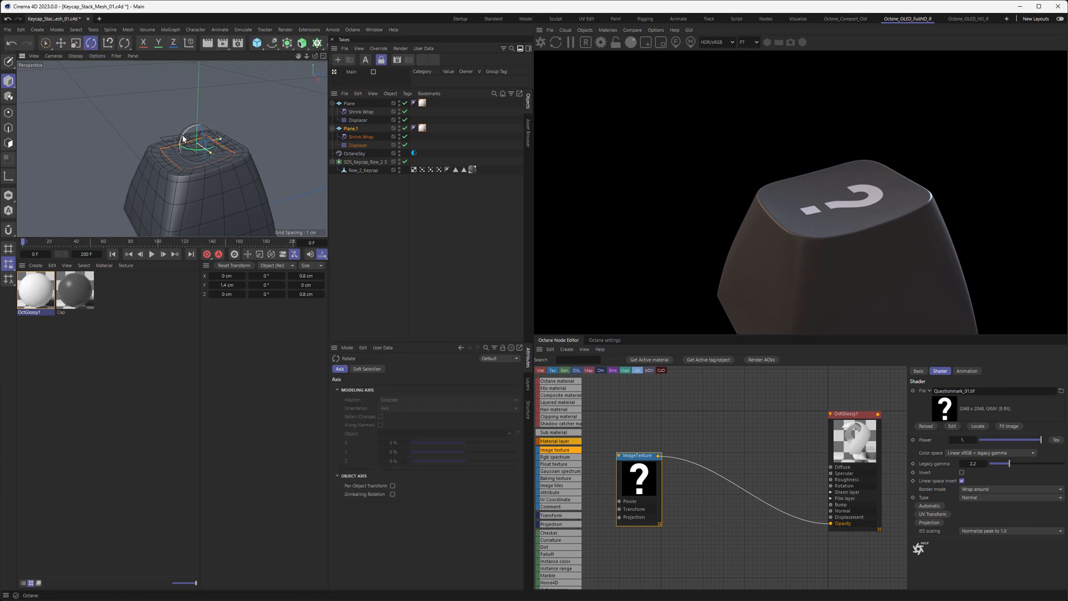
drag(185, 142, 187, 164)
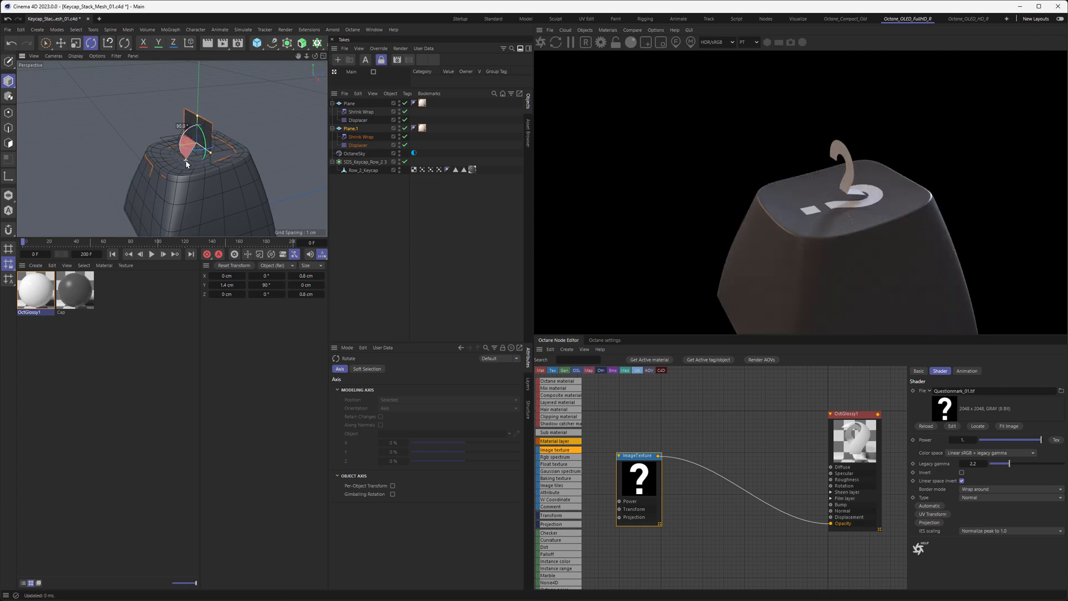
Step: Move the upright plane copy in front of the keycap's side, to about 0.71 cm in Y and -0.95 cm in Z
key(e)
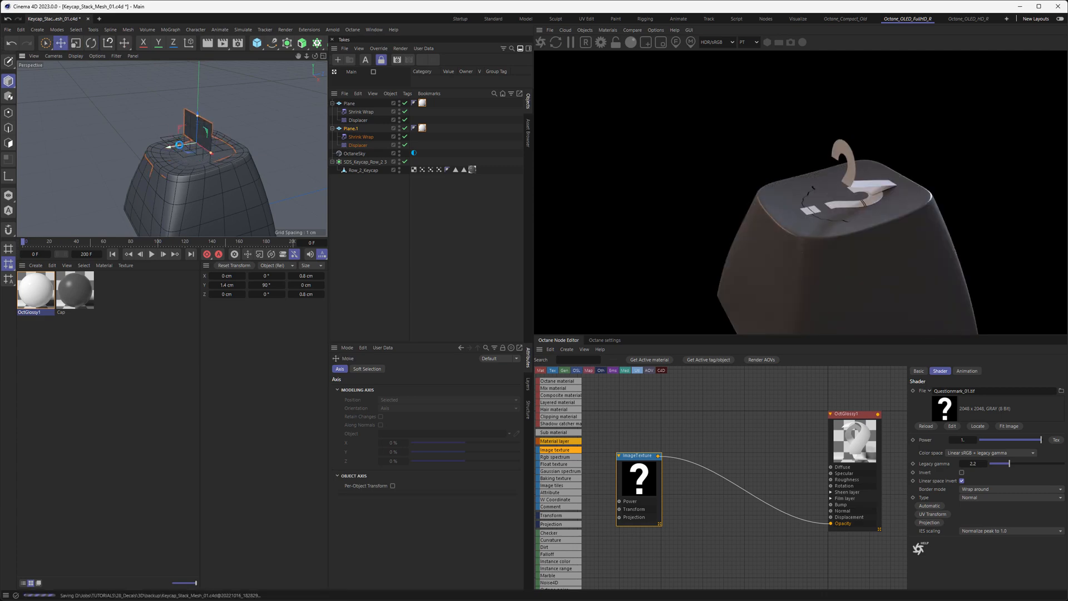
drag(192, 155, 120, 183)
alt+drag(190, 177, 202, 141)
scroll(203, 136, up, 3)
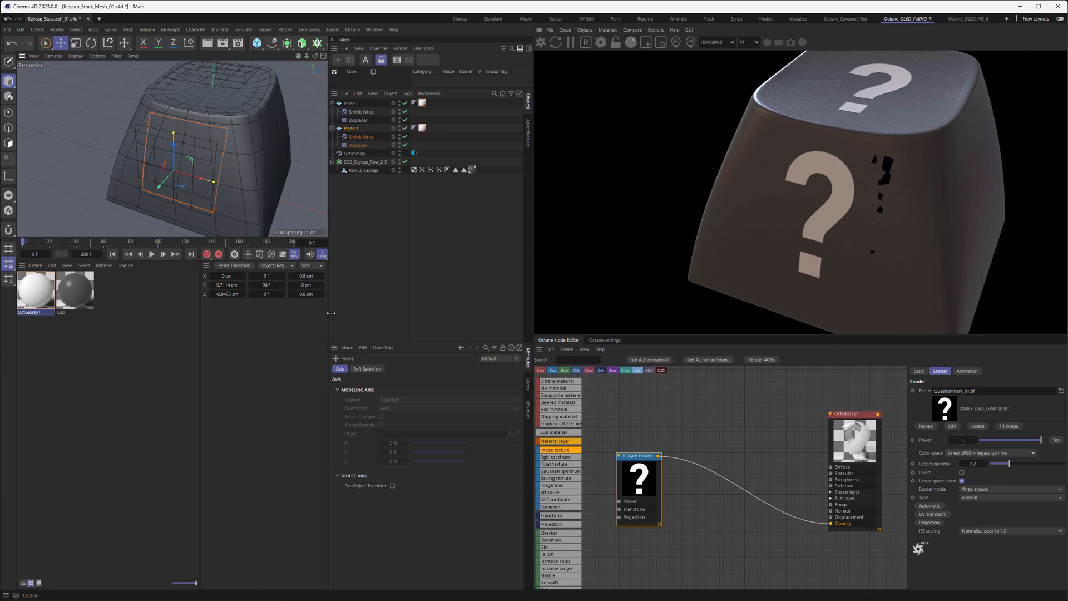
Step: Duplicate the question mark material, replace its texture with Slash_01.tif, and apply it to Plane.1
click(38, 304)
ctrl+drag(22, 297, 27, 298)
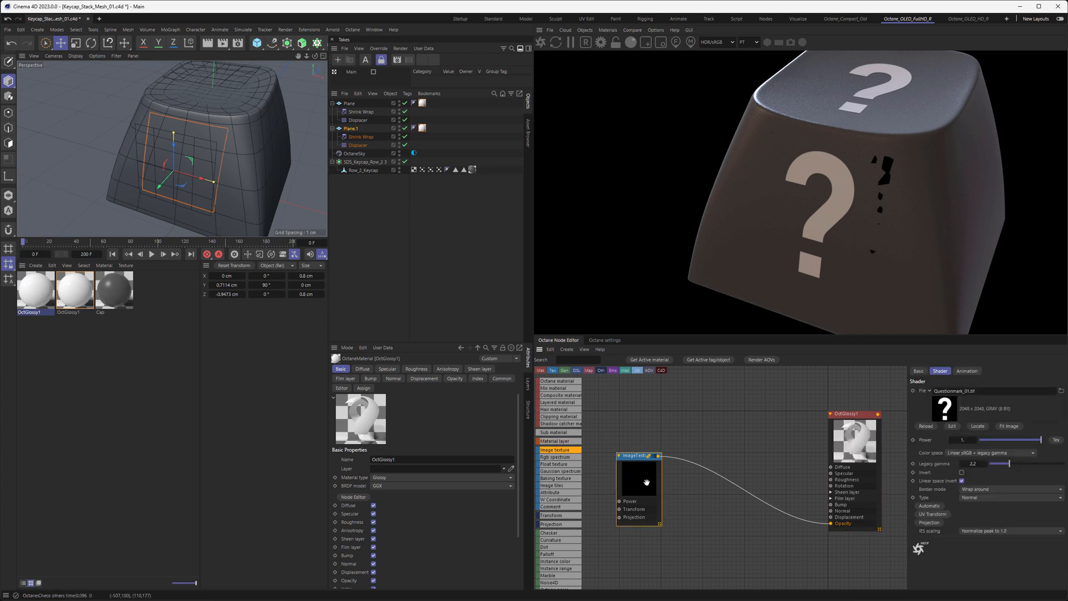
click(1061, 391)
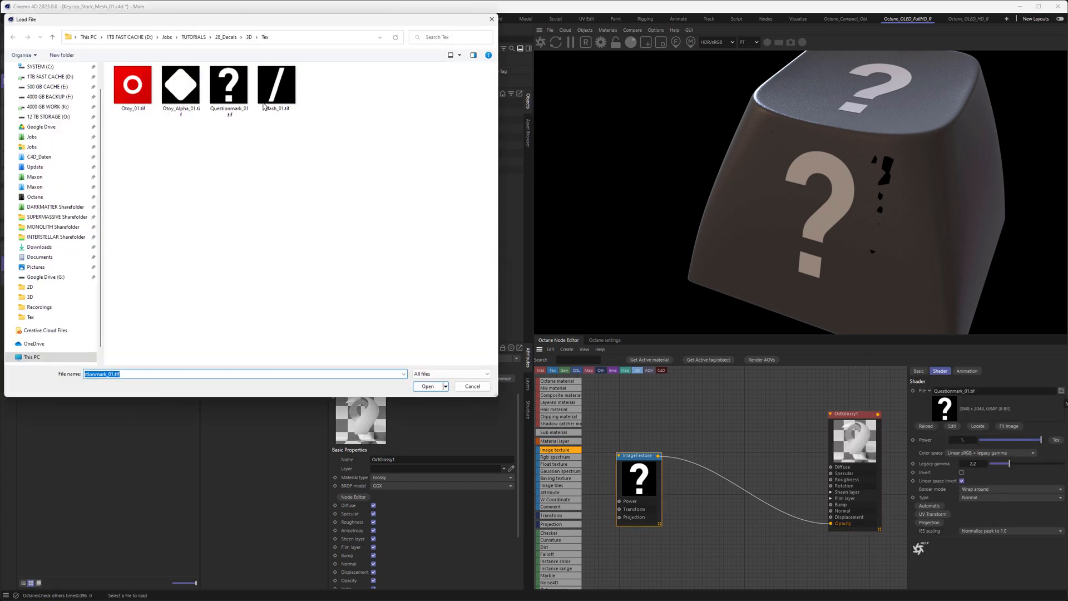
double_click(277, 84)
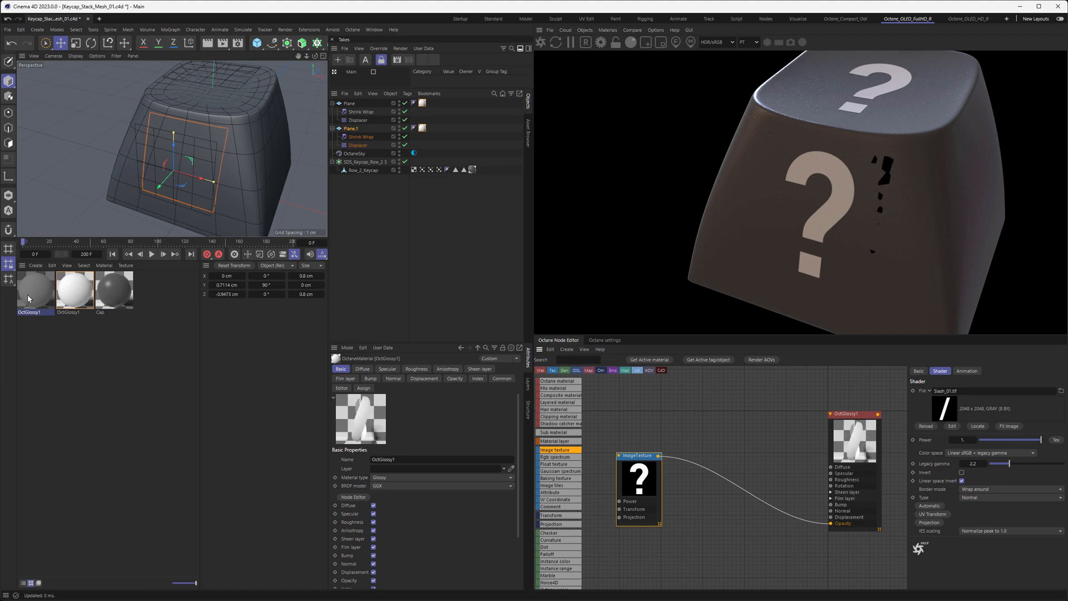
drag(32, 292, 426, 131)
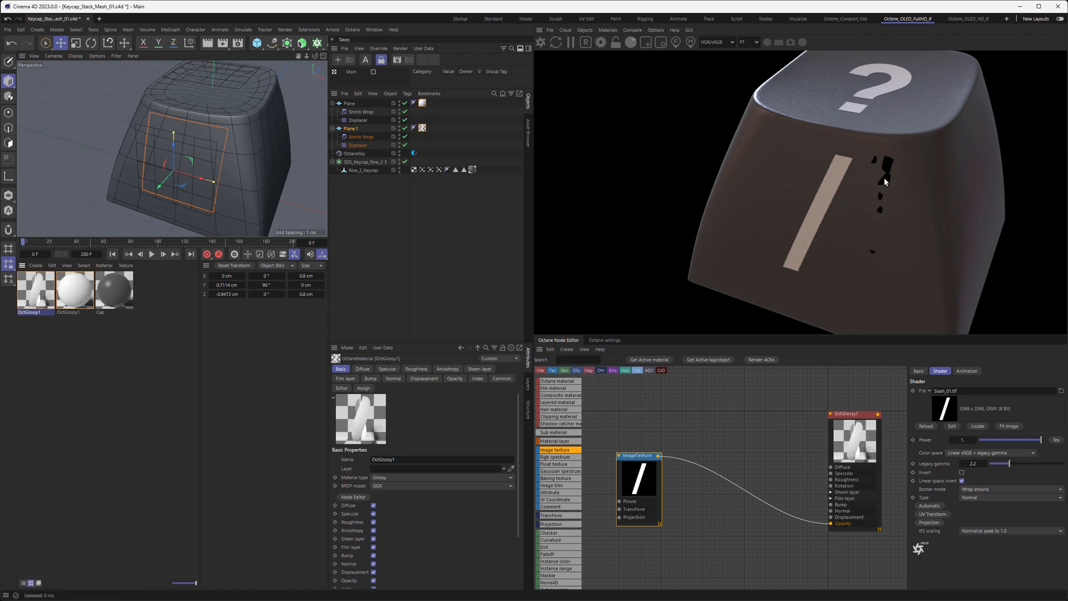
Step: Set the height of the Displacer under Plane.1 to 0.002 cm to lift the slash decal off the keycap's side
scroll(229, 148, up, 5)
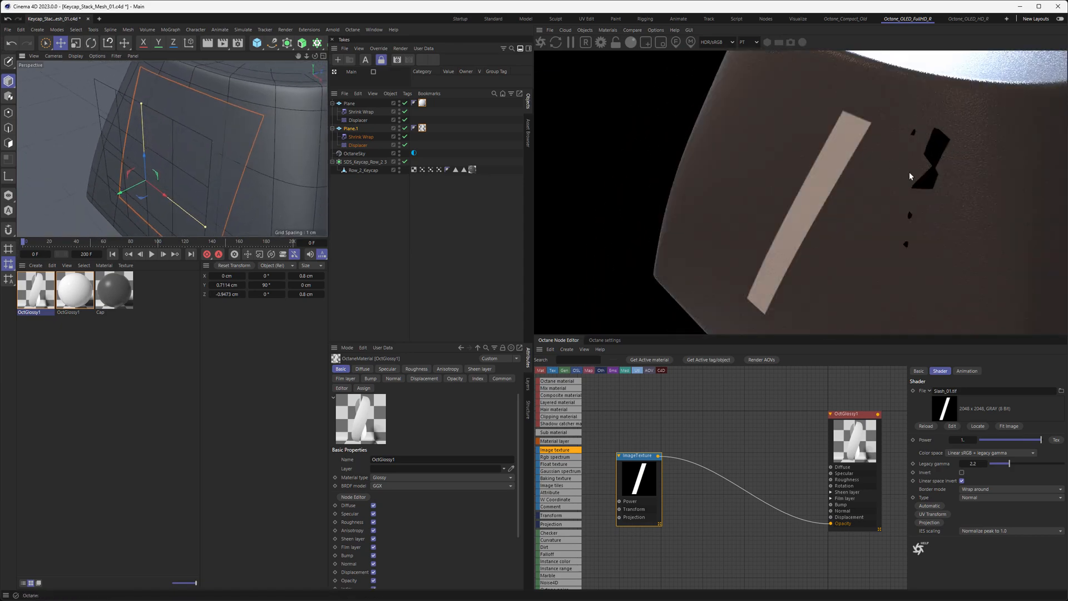
click(602, 340)
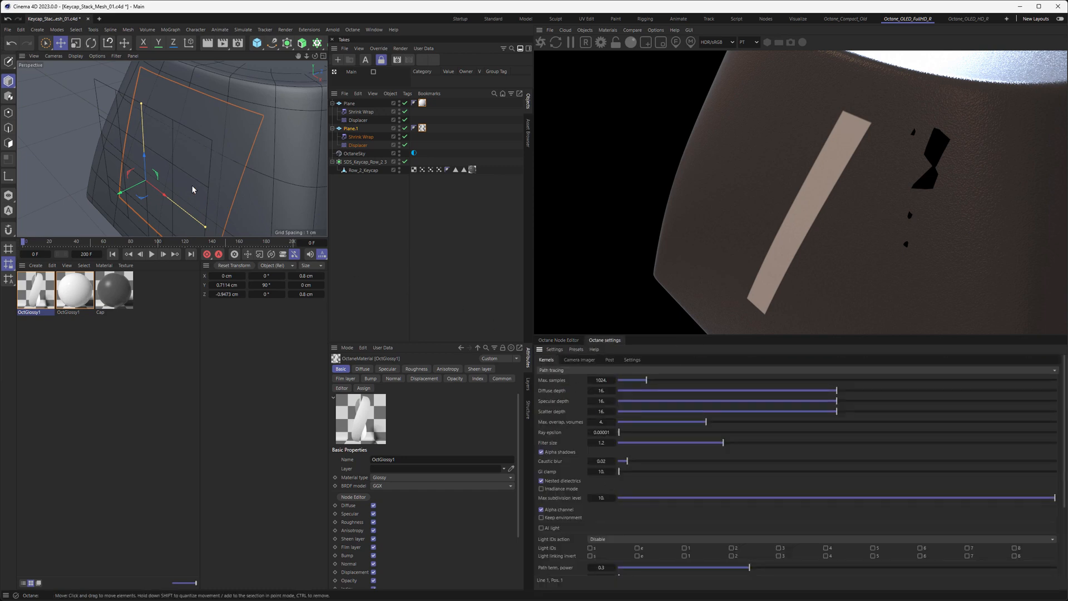
alt+middle_drag(206, 146, 201, 160)
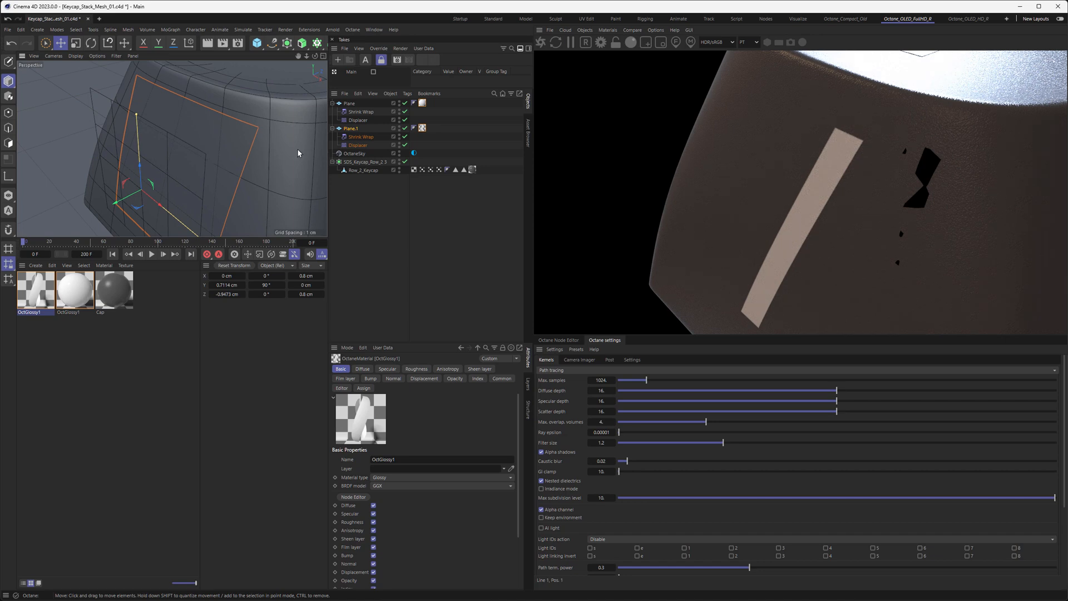
click(358, 144)
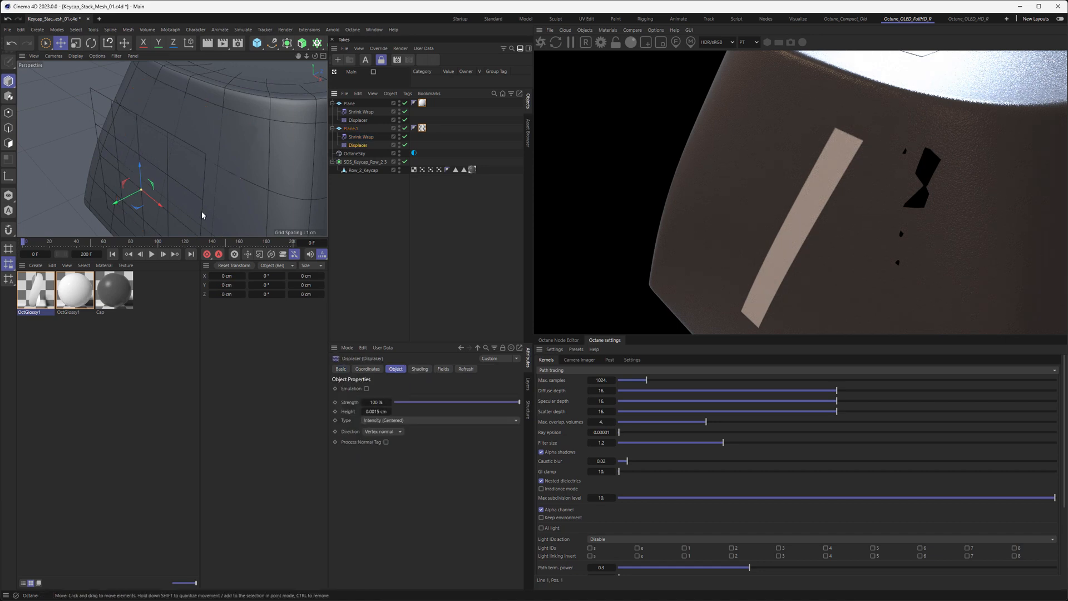
click(376, 411)
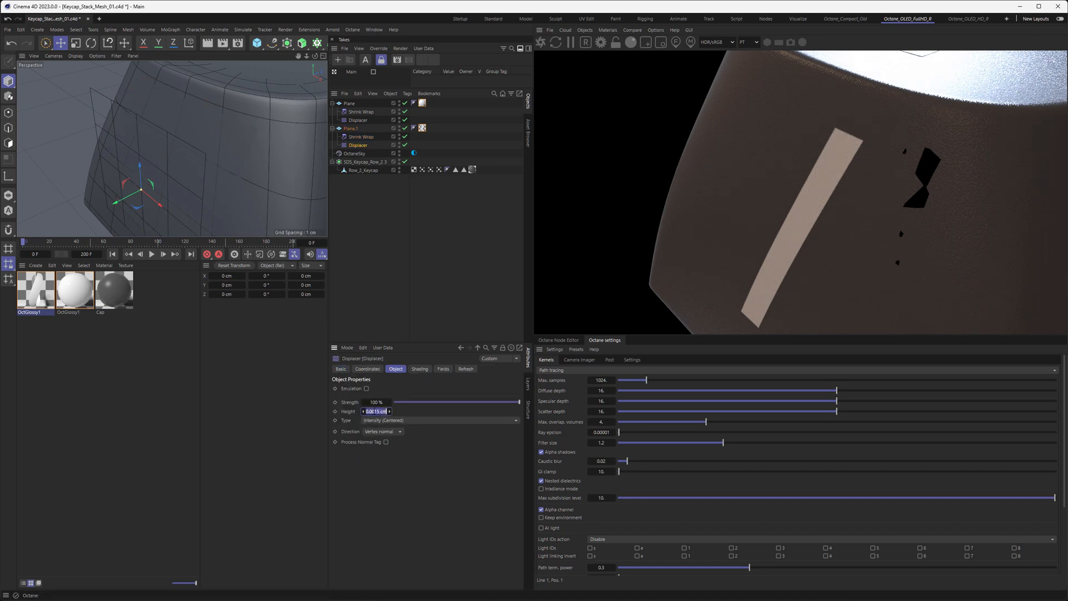
text(0.002)
key(Return)
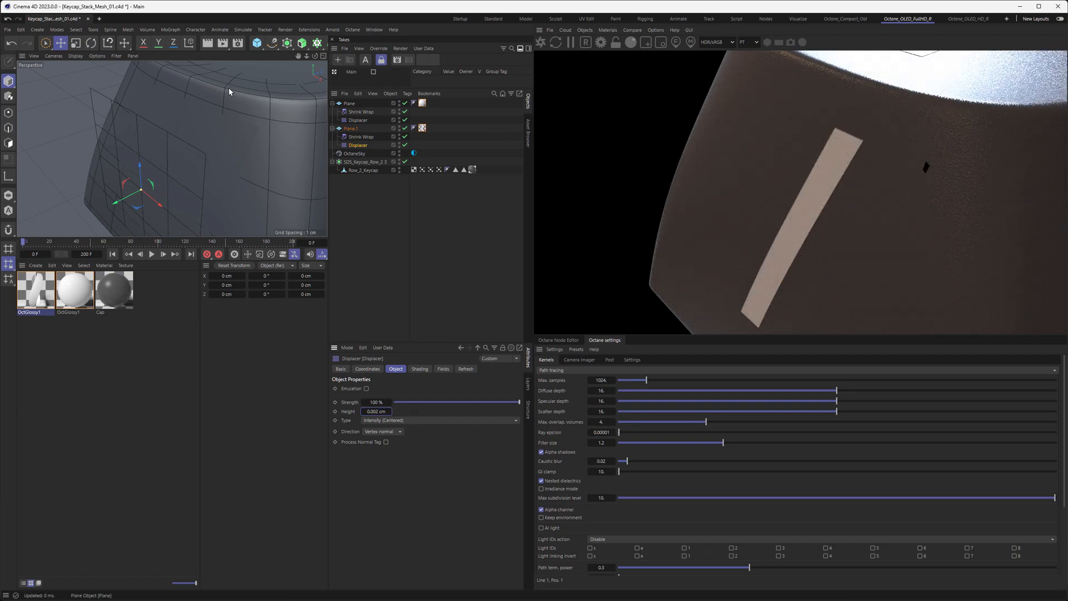
mouse_move(206, 112)
alt+mouse_down()
mouse_move(236, 128)
mouse_move(245, 120)
mouse_move(211, 115)
mouse_move(200, 131)
alt+mouse_up()
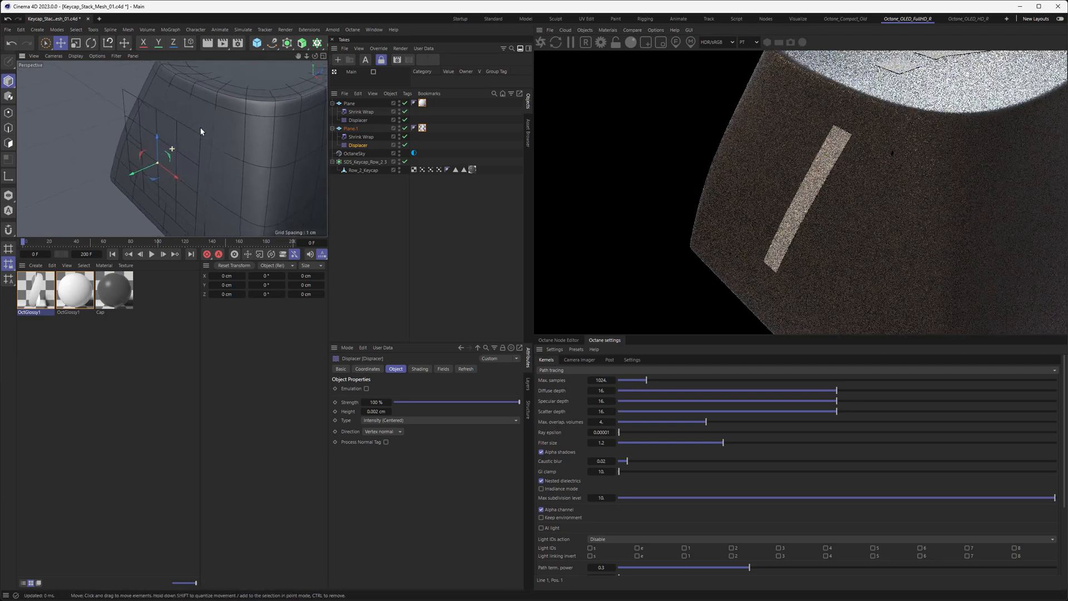
Step: Raise the segment count of Plane.1 to 15 so the decal follows the keycap's curved side more closely
click(349, 129)
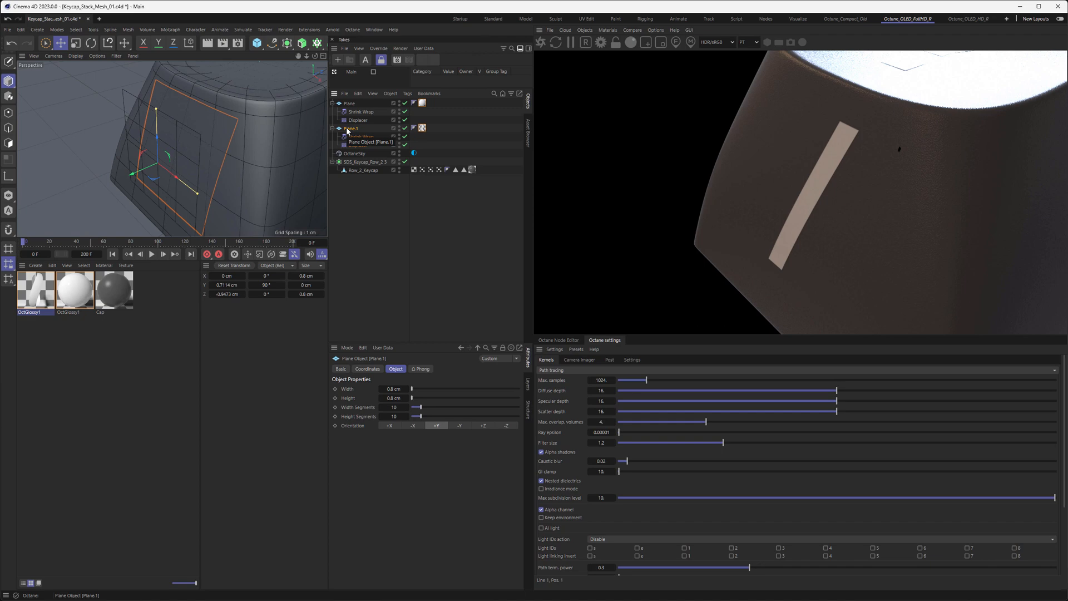
alt+drag(236, 142, 191, 92)
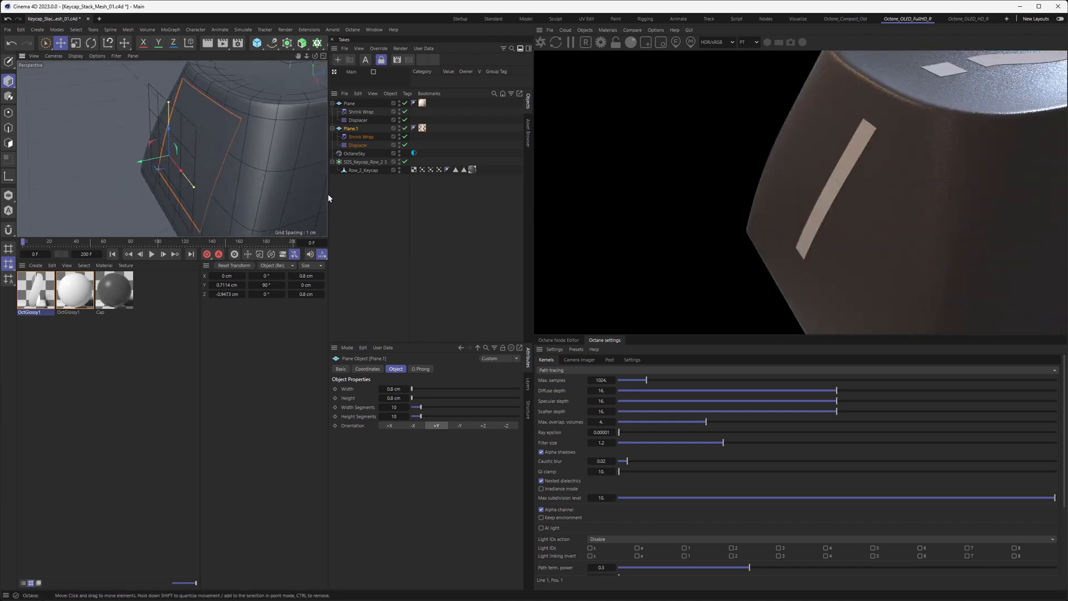
alt+drag(234, 139, 251, 143)
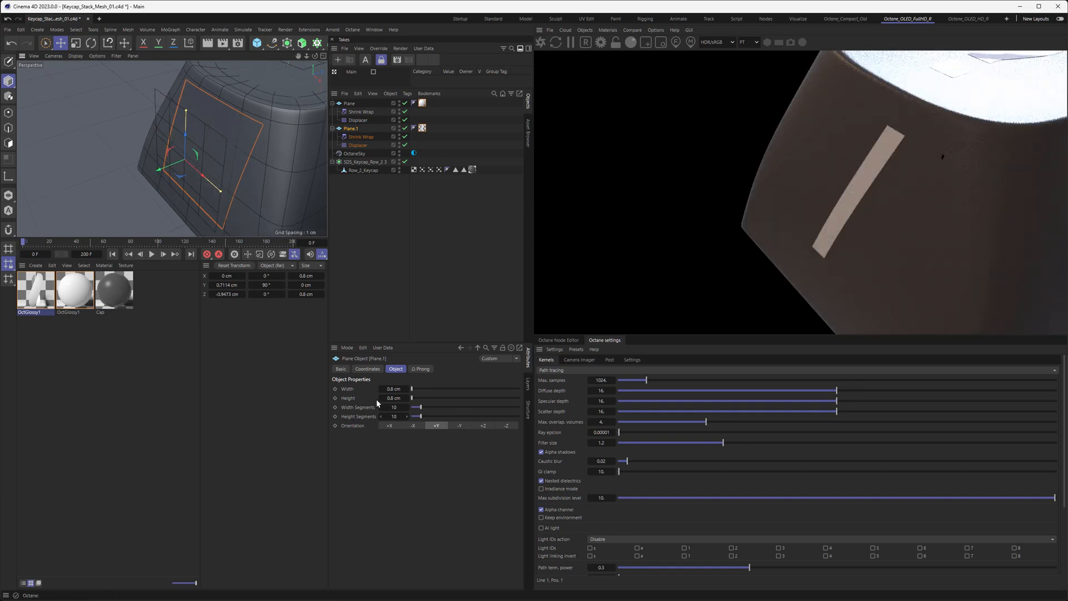
click(395, 406)
key(Tab)
text(15)
key(Return)
alt+drag(186, 139, 215, 139)
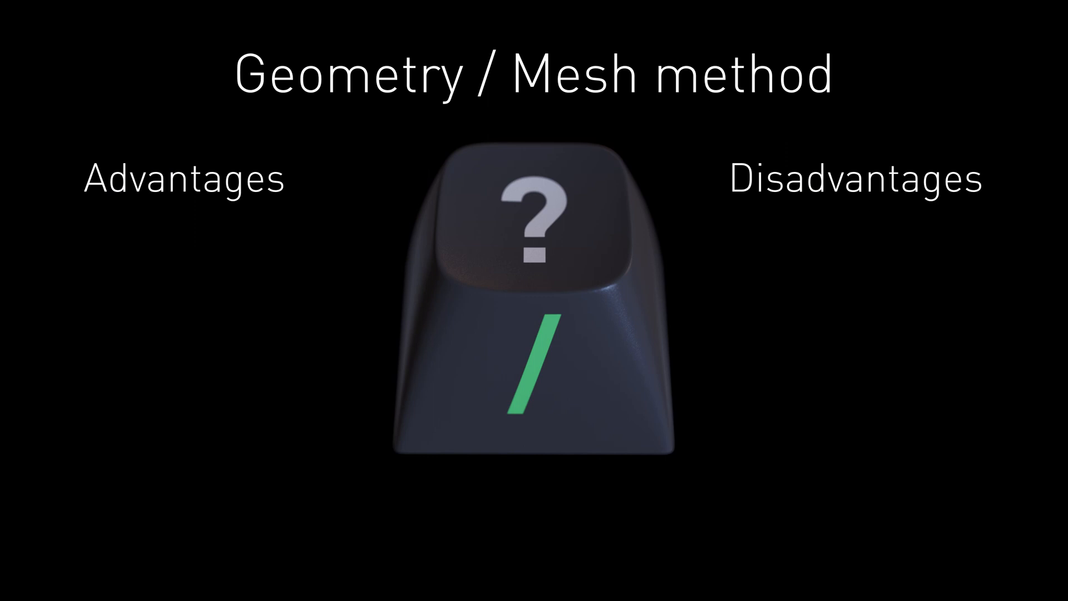